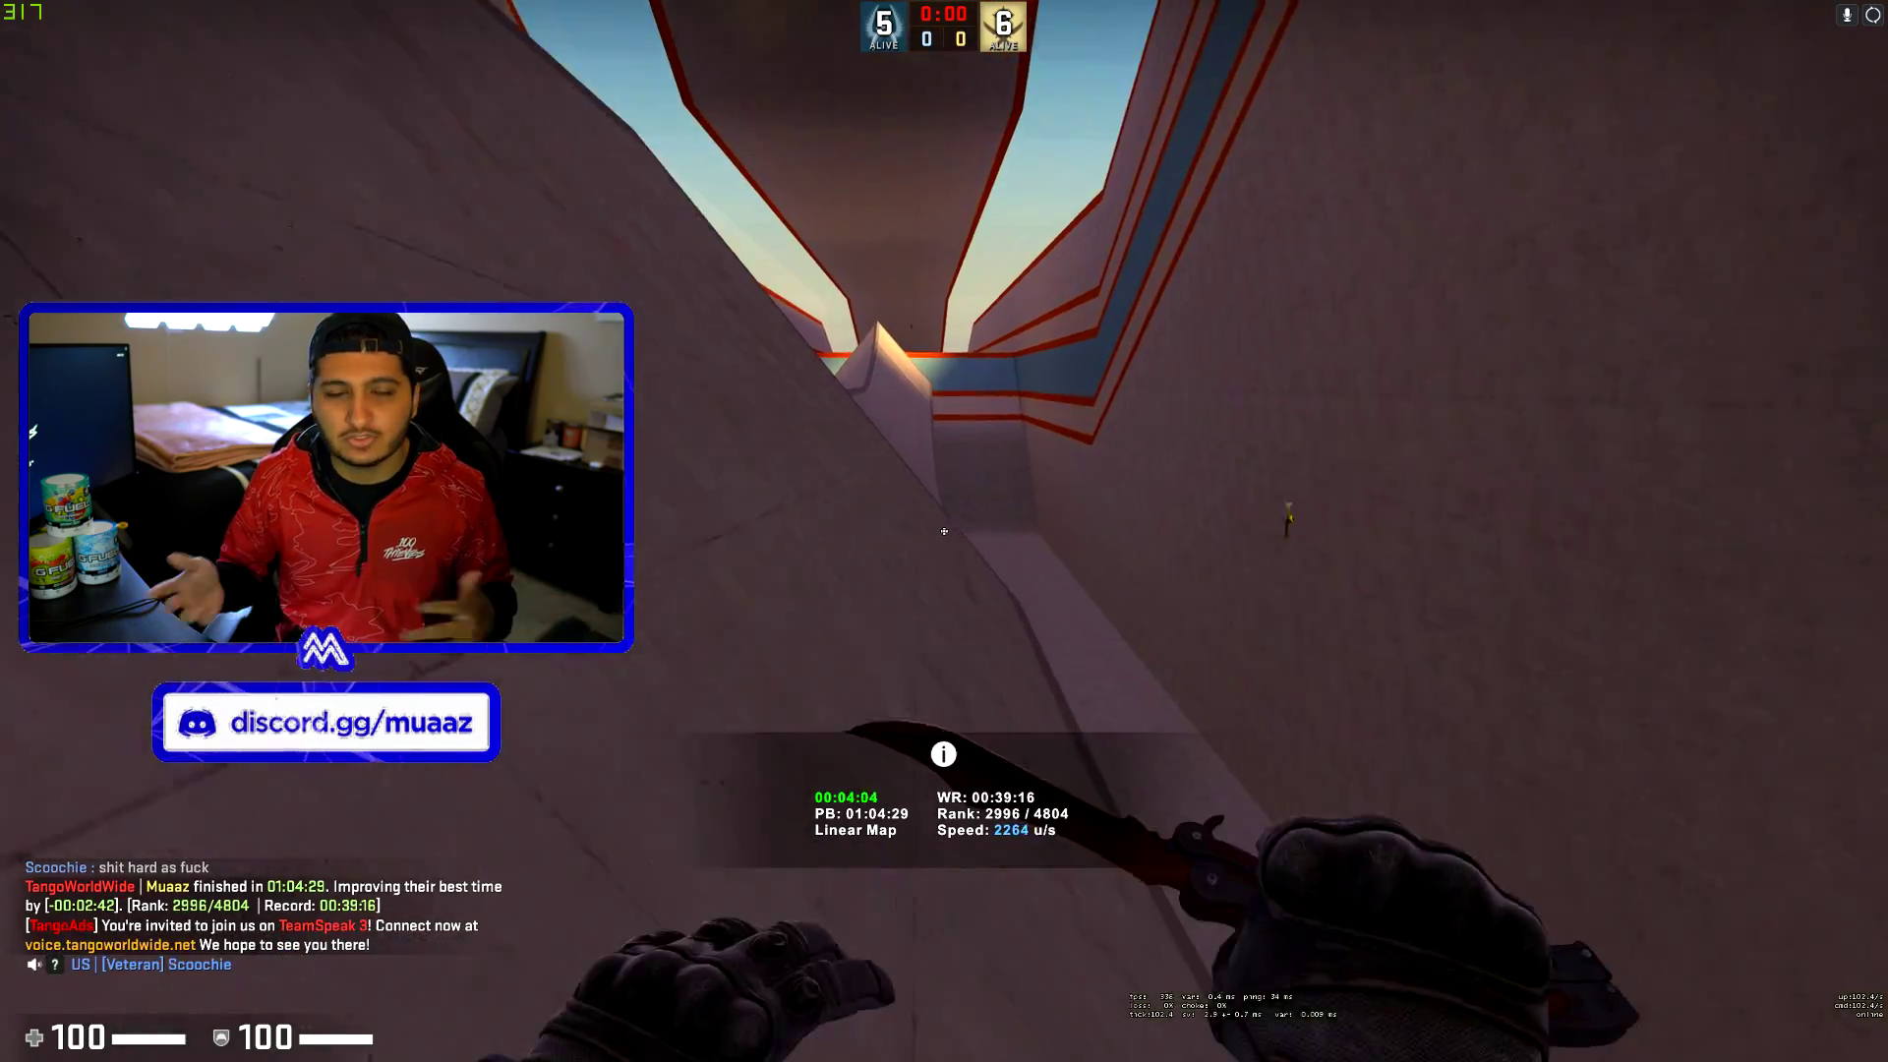
- Inspect the knife during the Counter-Strike surf run
{"action": "key", "text": "f"}
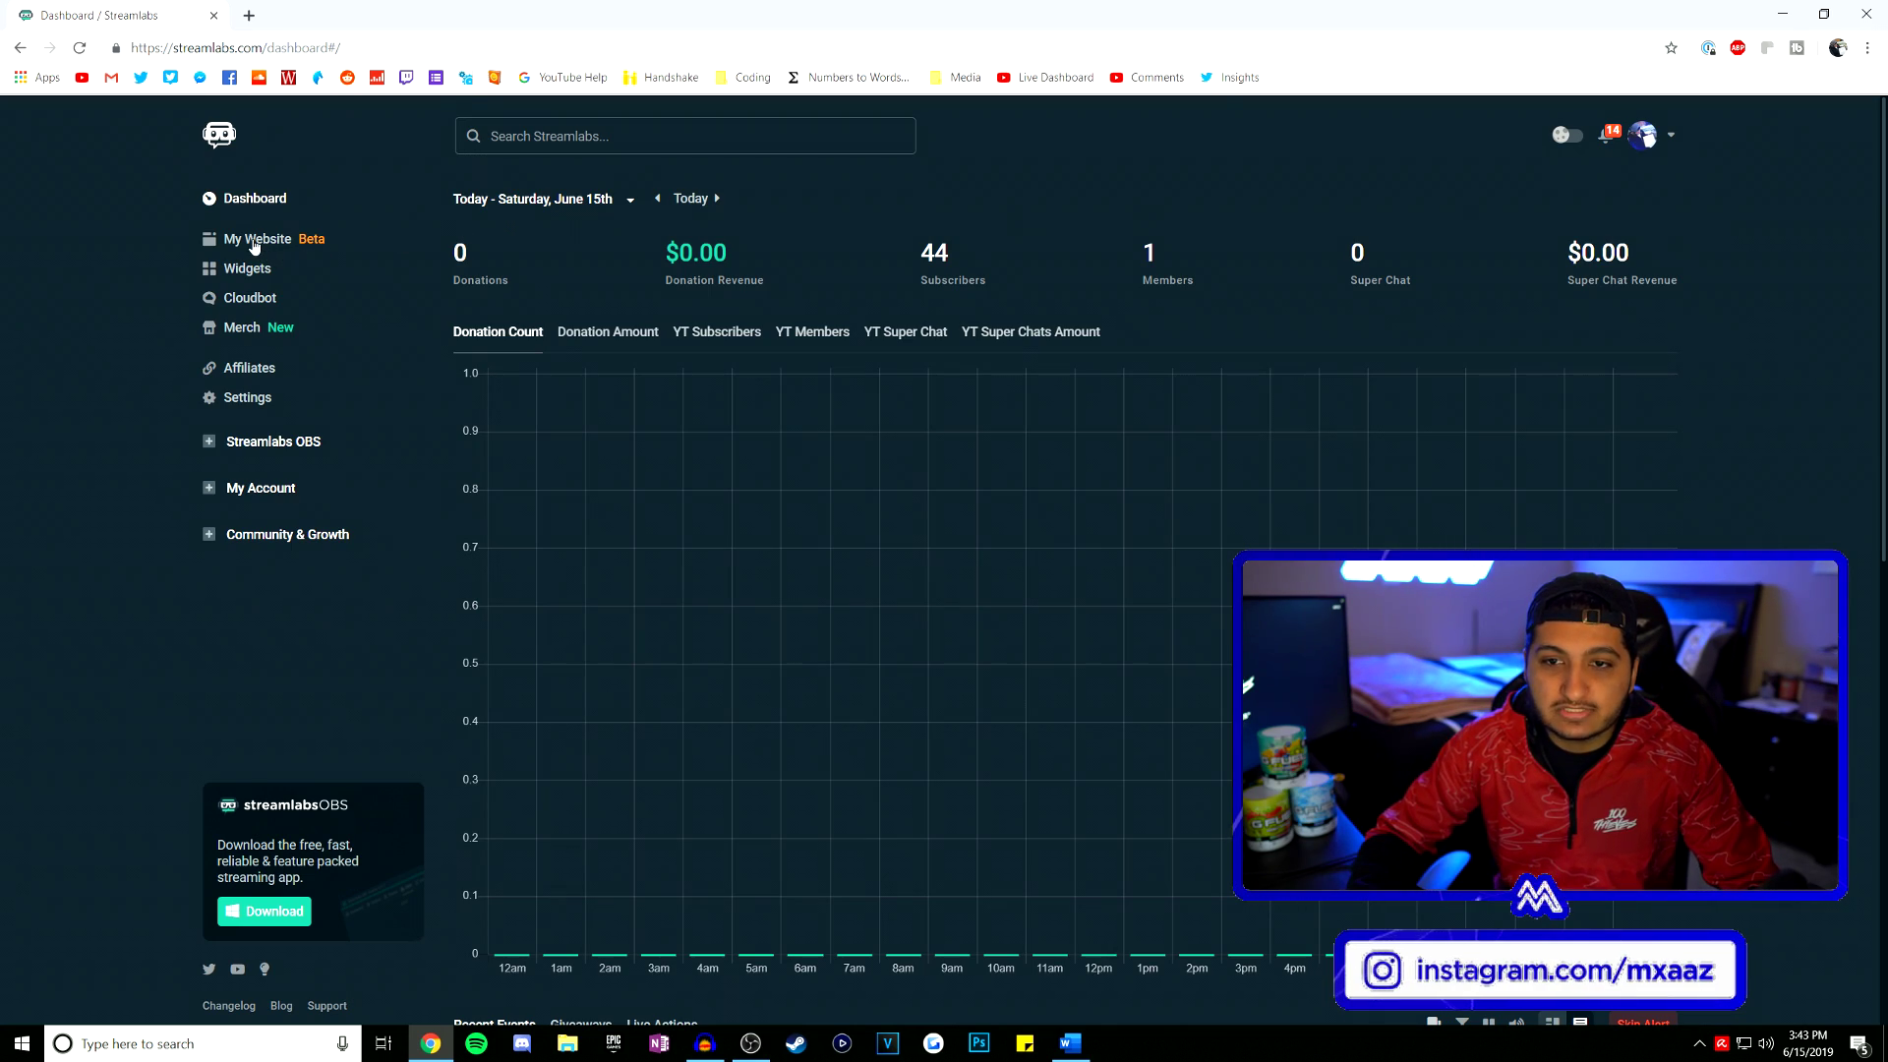
- Open My Website from the Streamlabs dashboard sidebar to load the site editor
{"action": "left_click", "coordinate": [524, 295]}
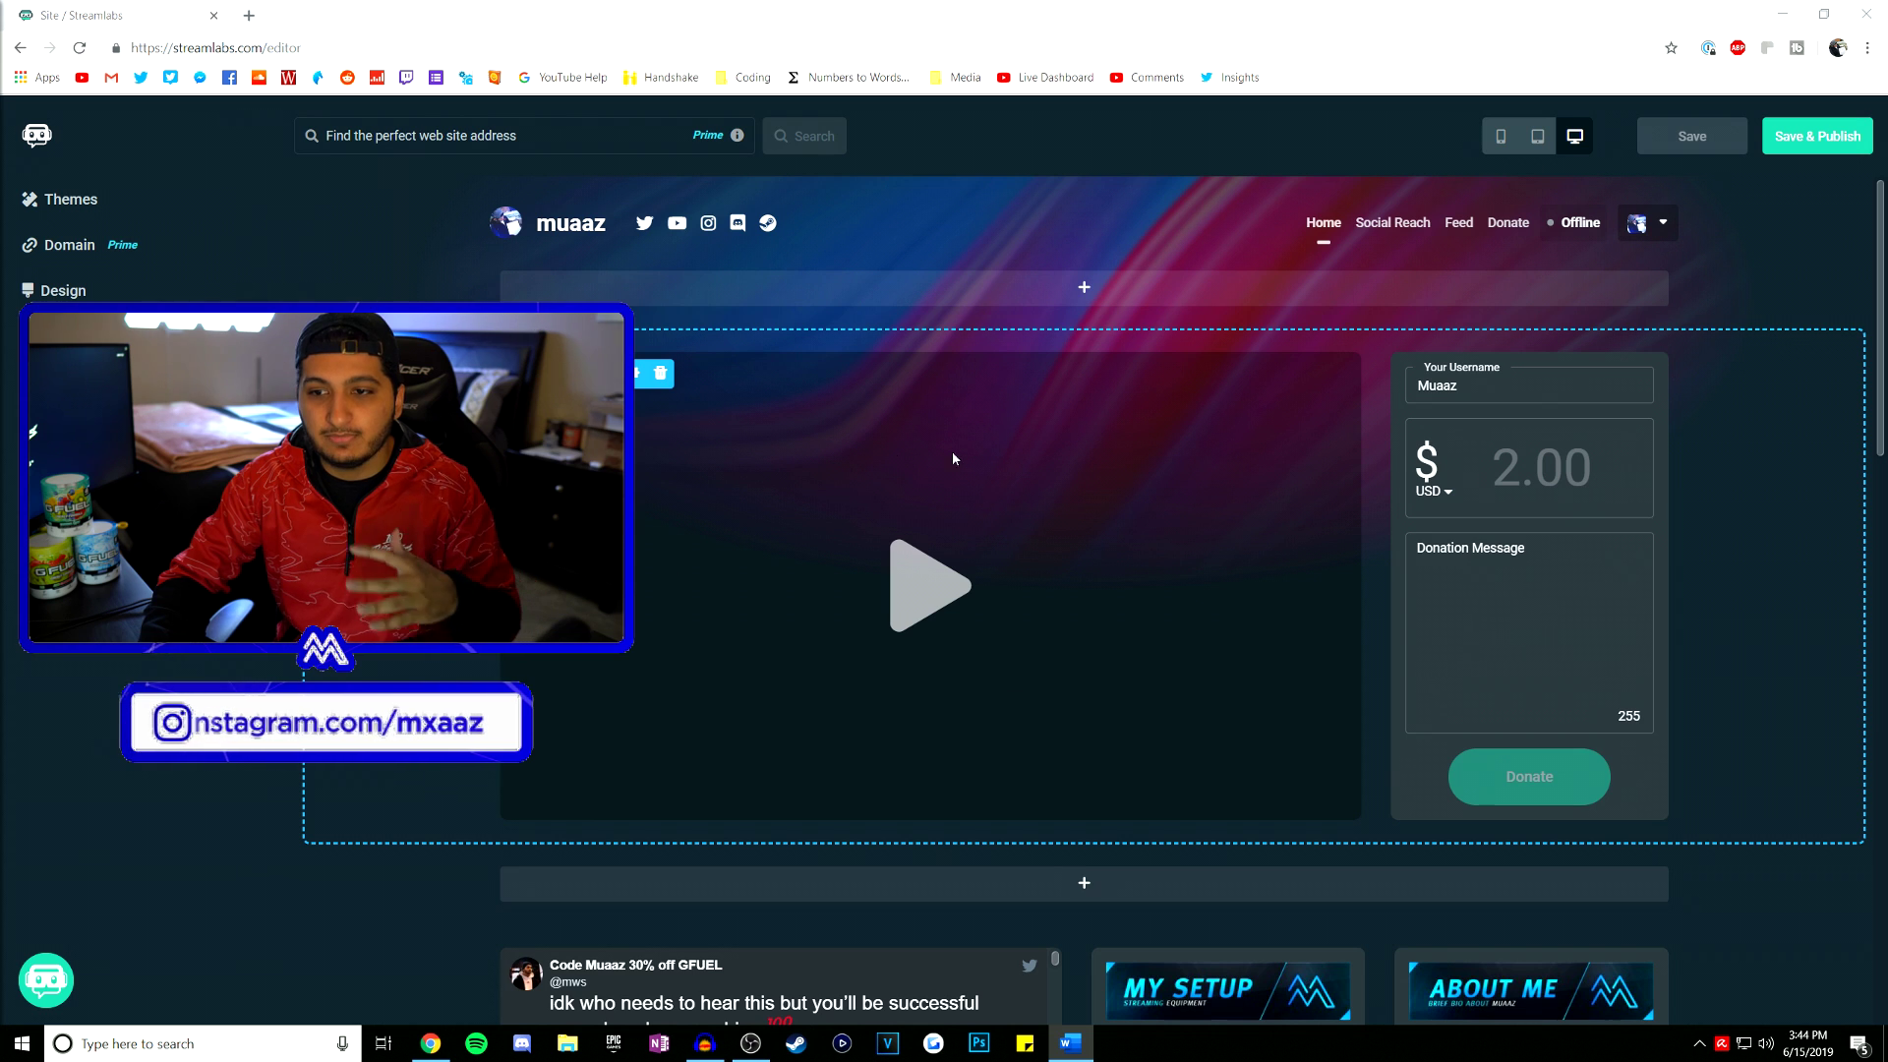
{"action": "scroll", "coordinate": [865, 564], "scroll_direction": "down", "scroll_amount": 1}
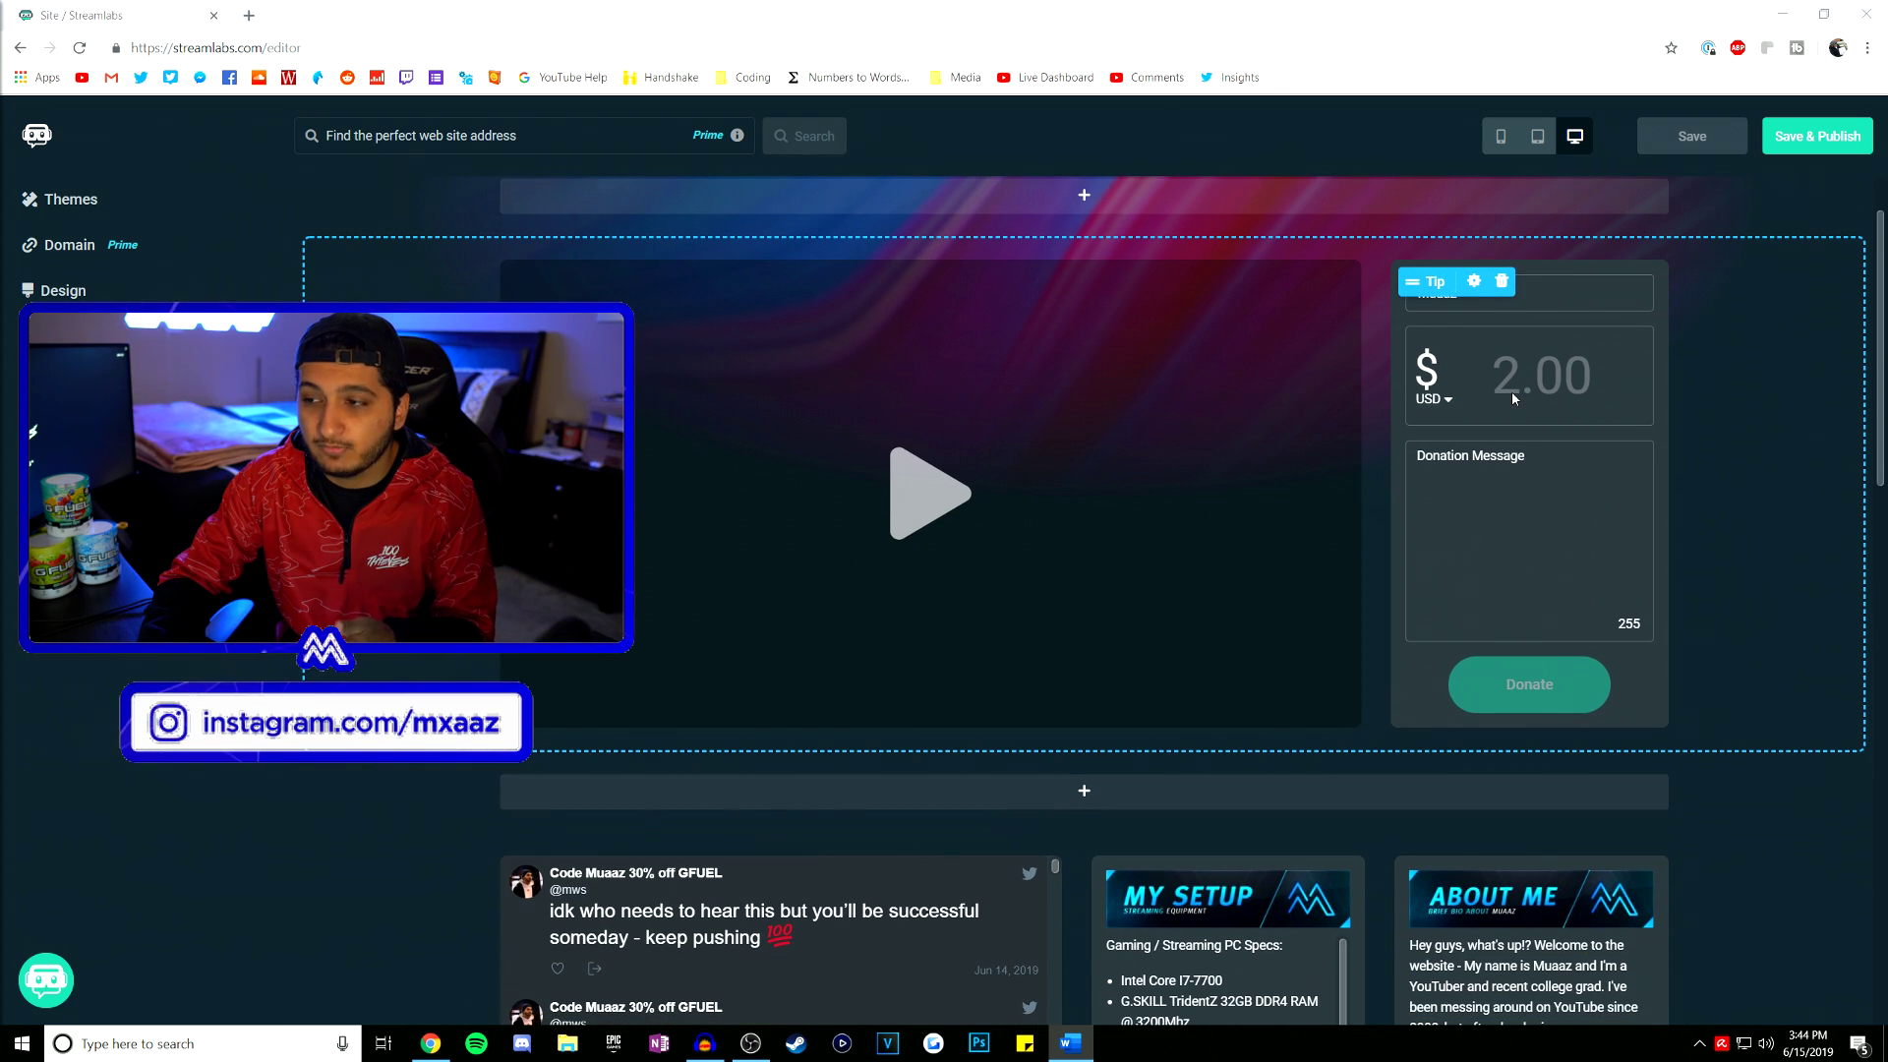
{"action": "scroll", "coordinate": [1512, 388], "scroll_direction": "down", "scroll_amount": 4}
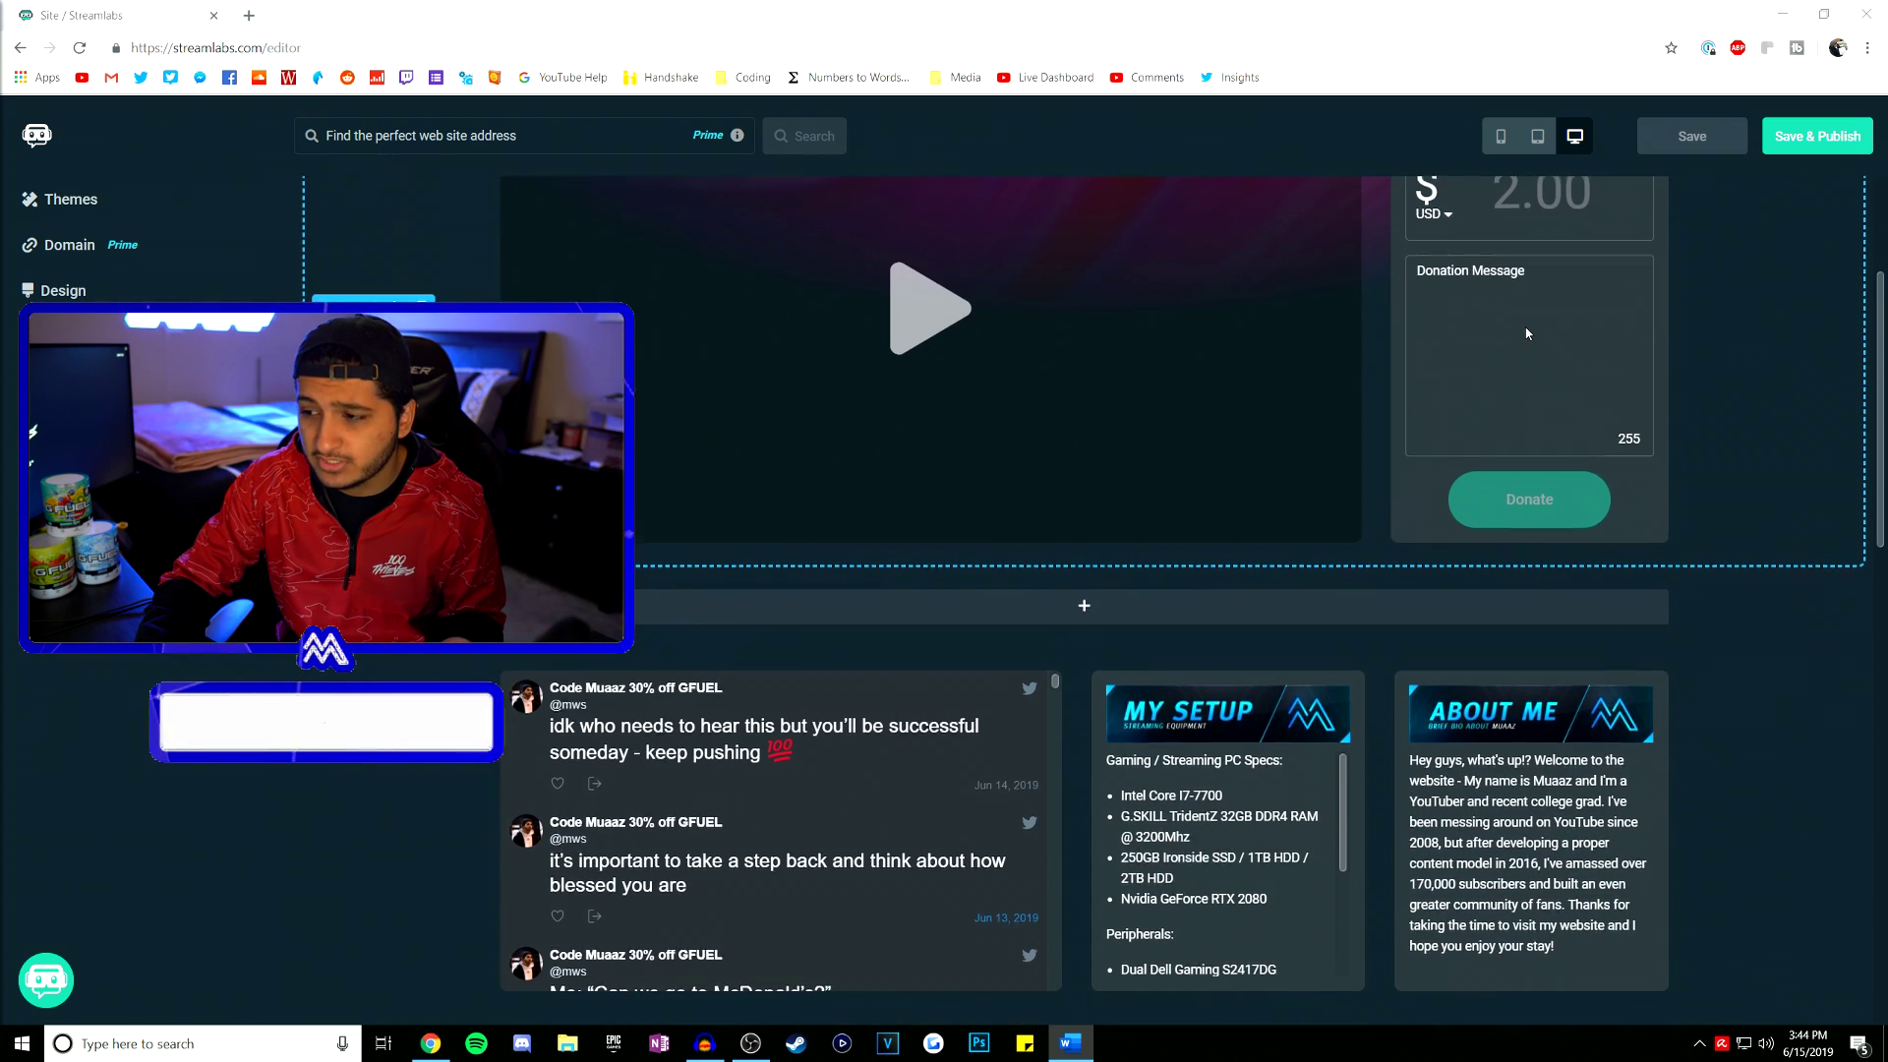
{"action": "scroll", "coordinate": [1343, 506], "scroll_direction": "down", "scroll_amount": 5}
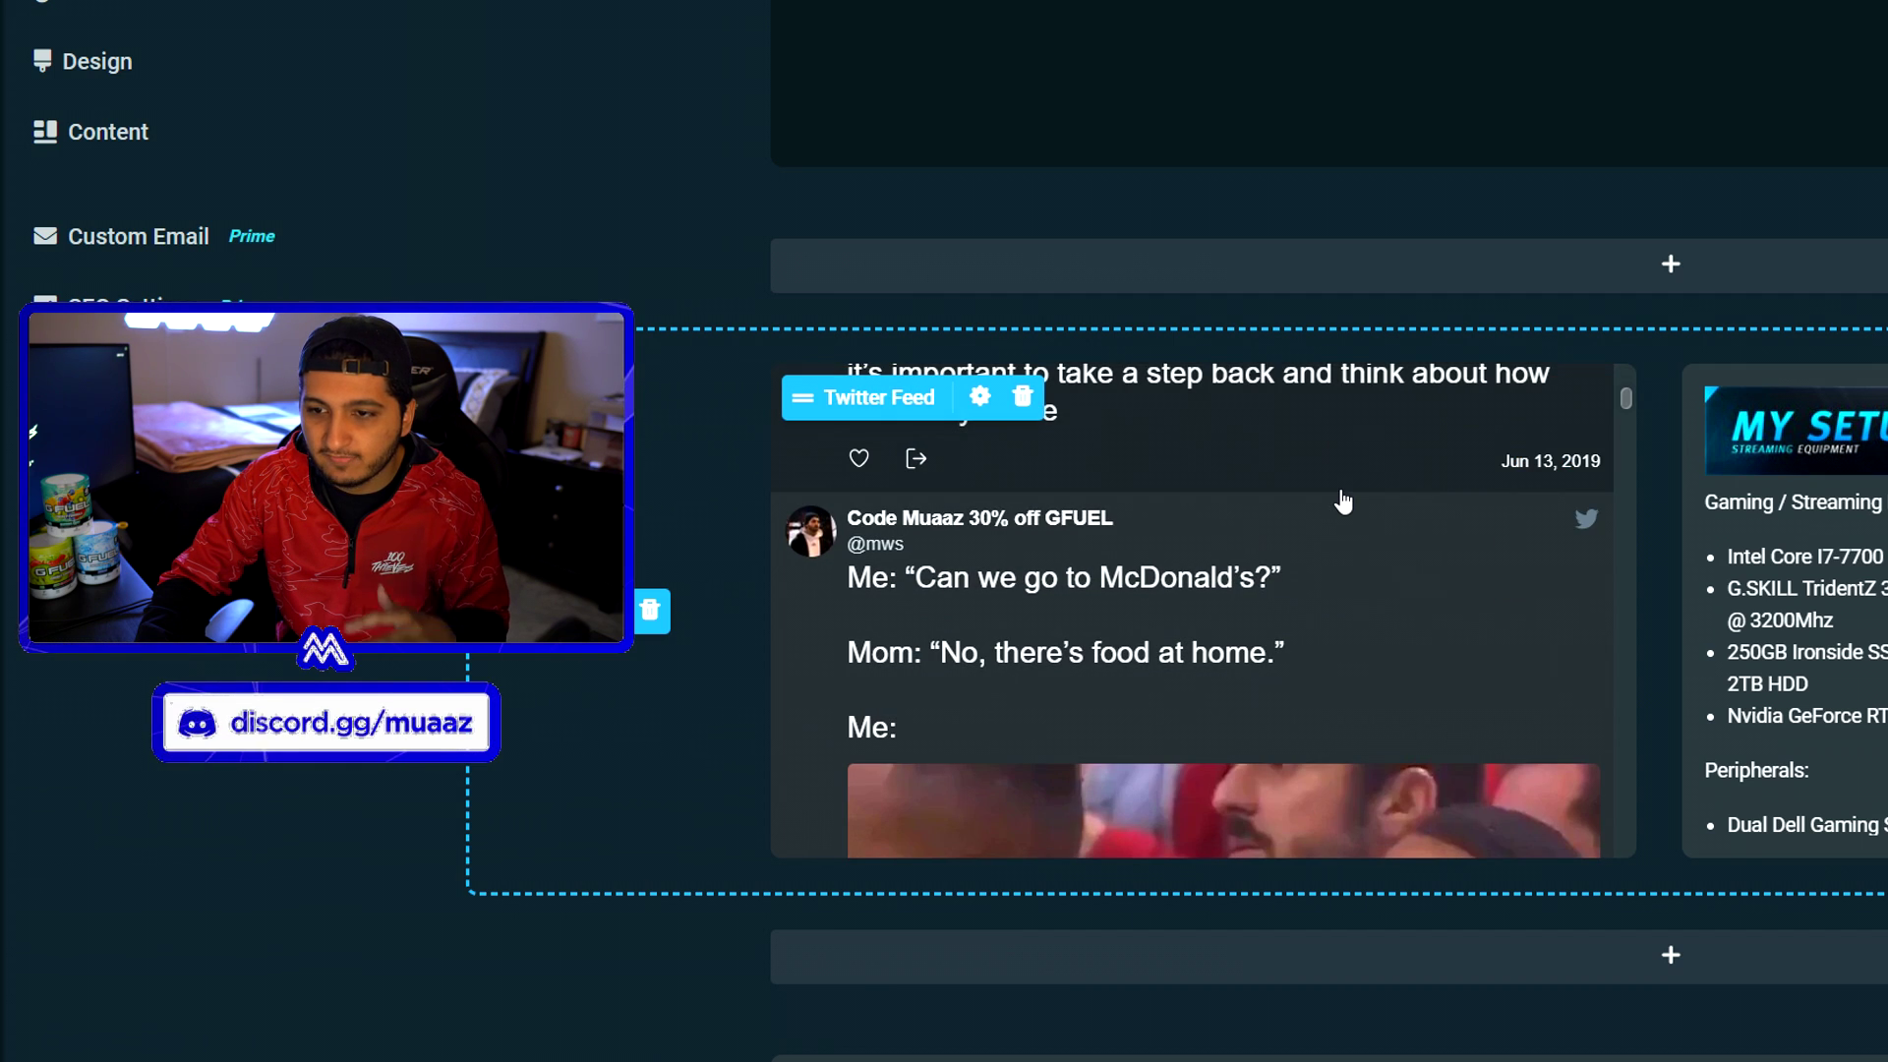
{"action": "scroll", "coordinate": [1343, 502], "scroll_direction": "down", "scroll_amount": 6}
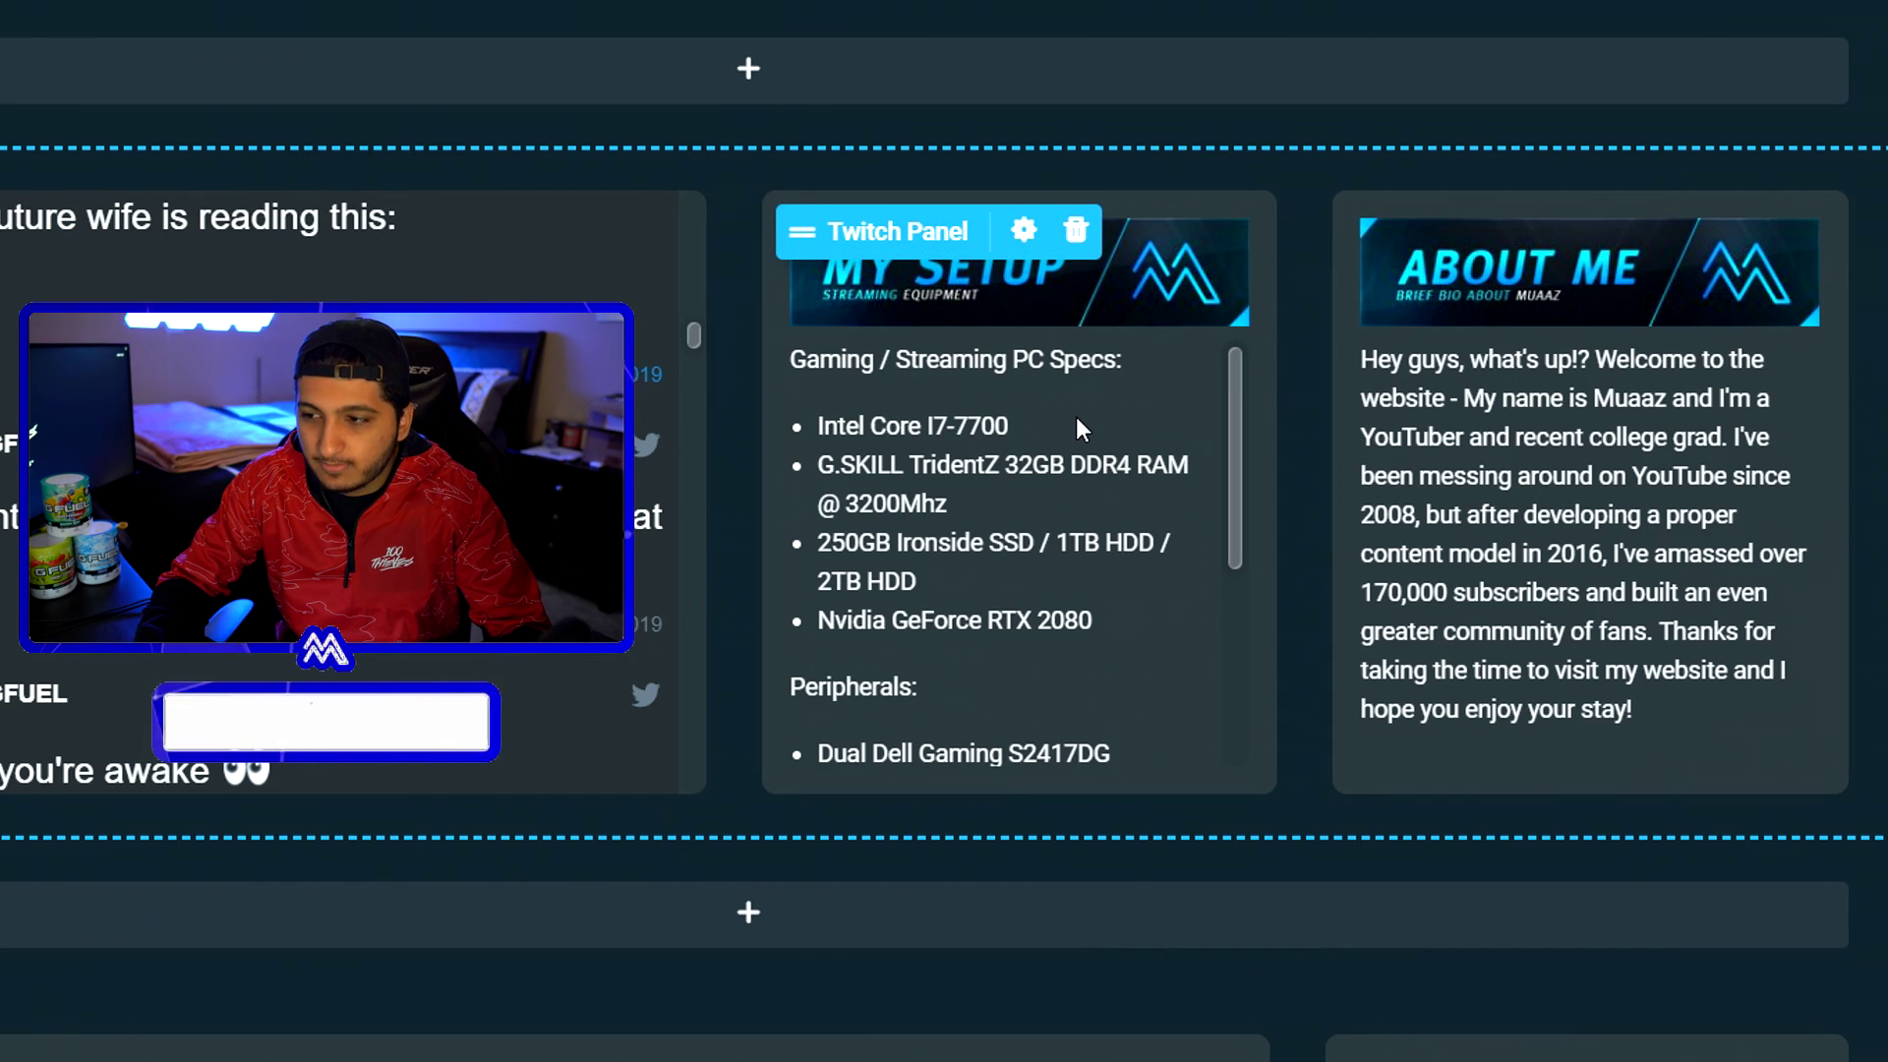
{"action": "scroll", "coordinate": [1076, 416], "scroll_direction": "down", "scroll_amount": 4}
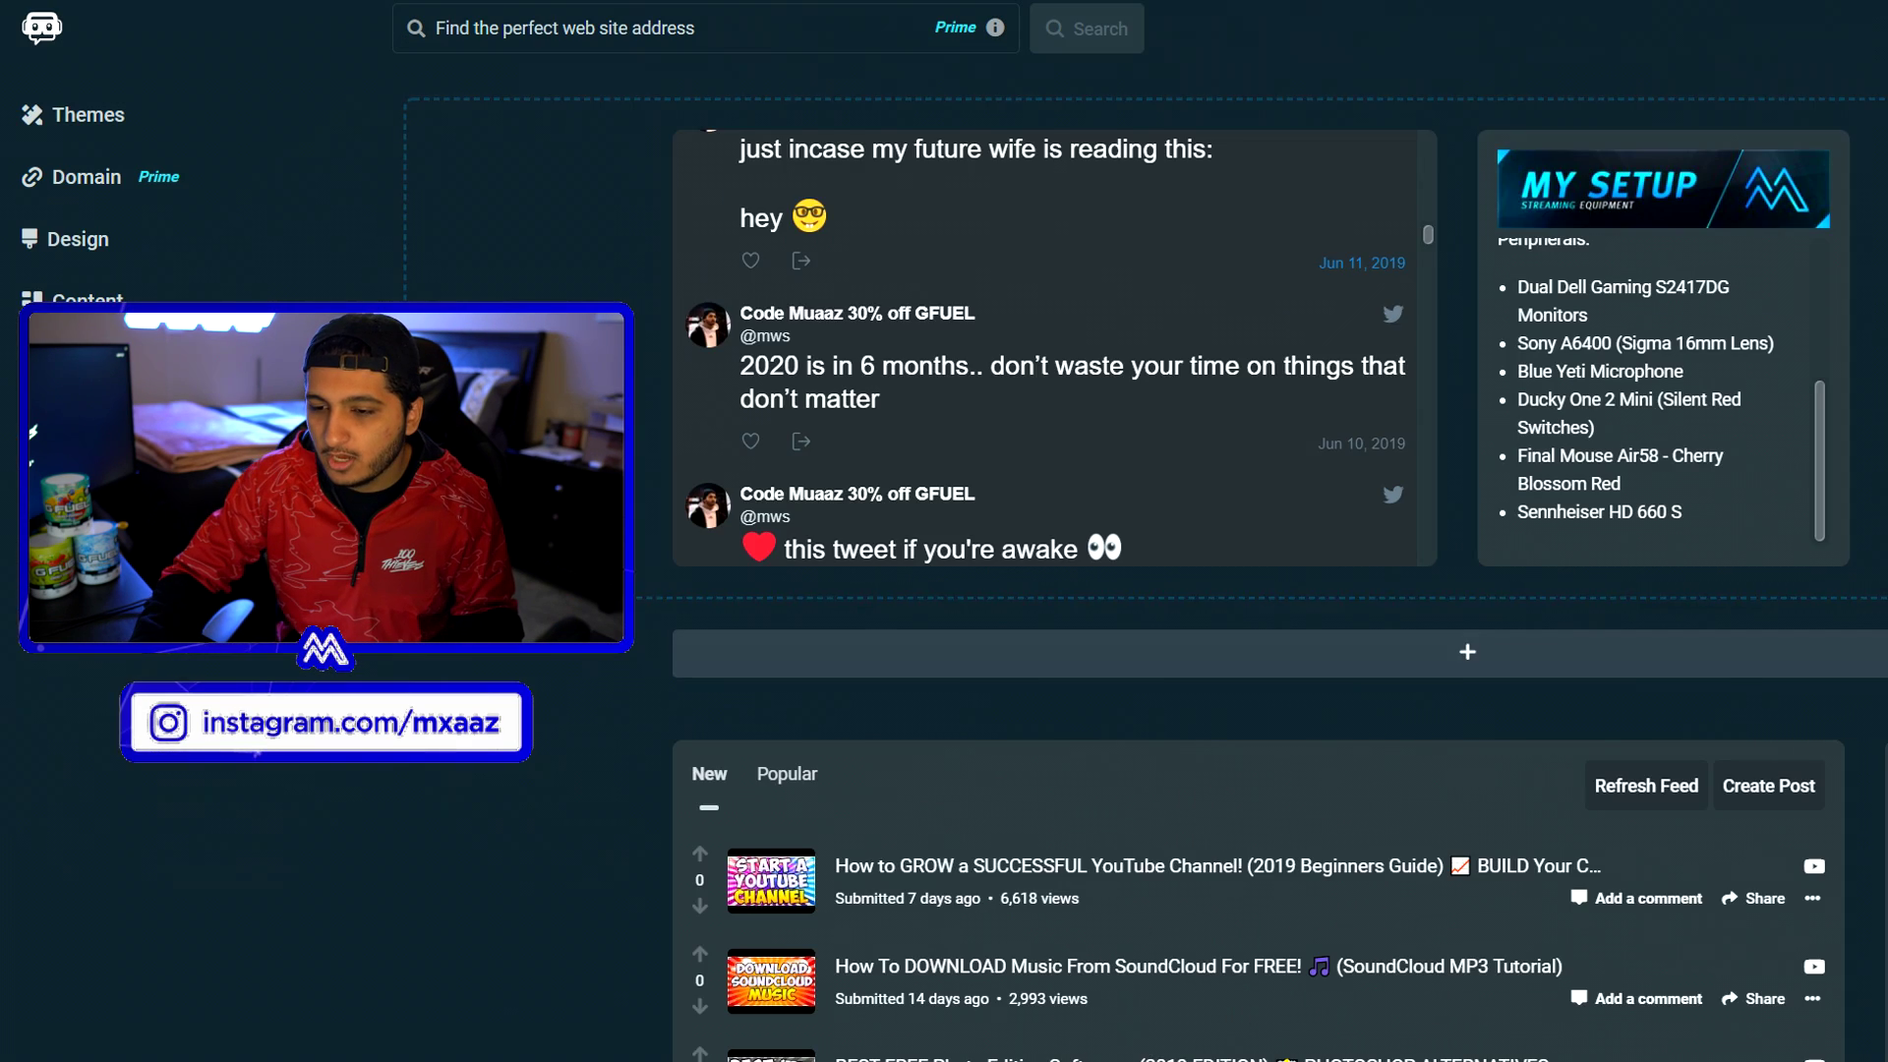
{"action": "scroll", "coordinate": [1150, 339], "scroll_direction": "down", "scroll_amount": 6}
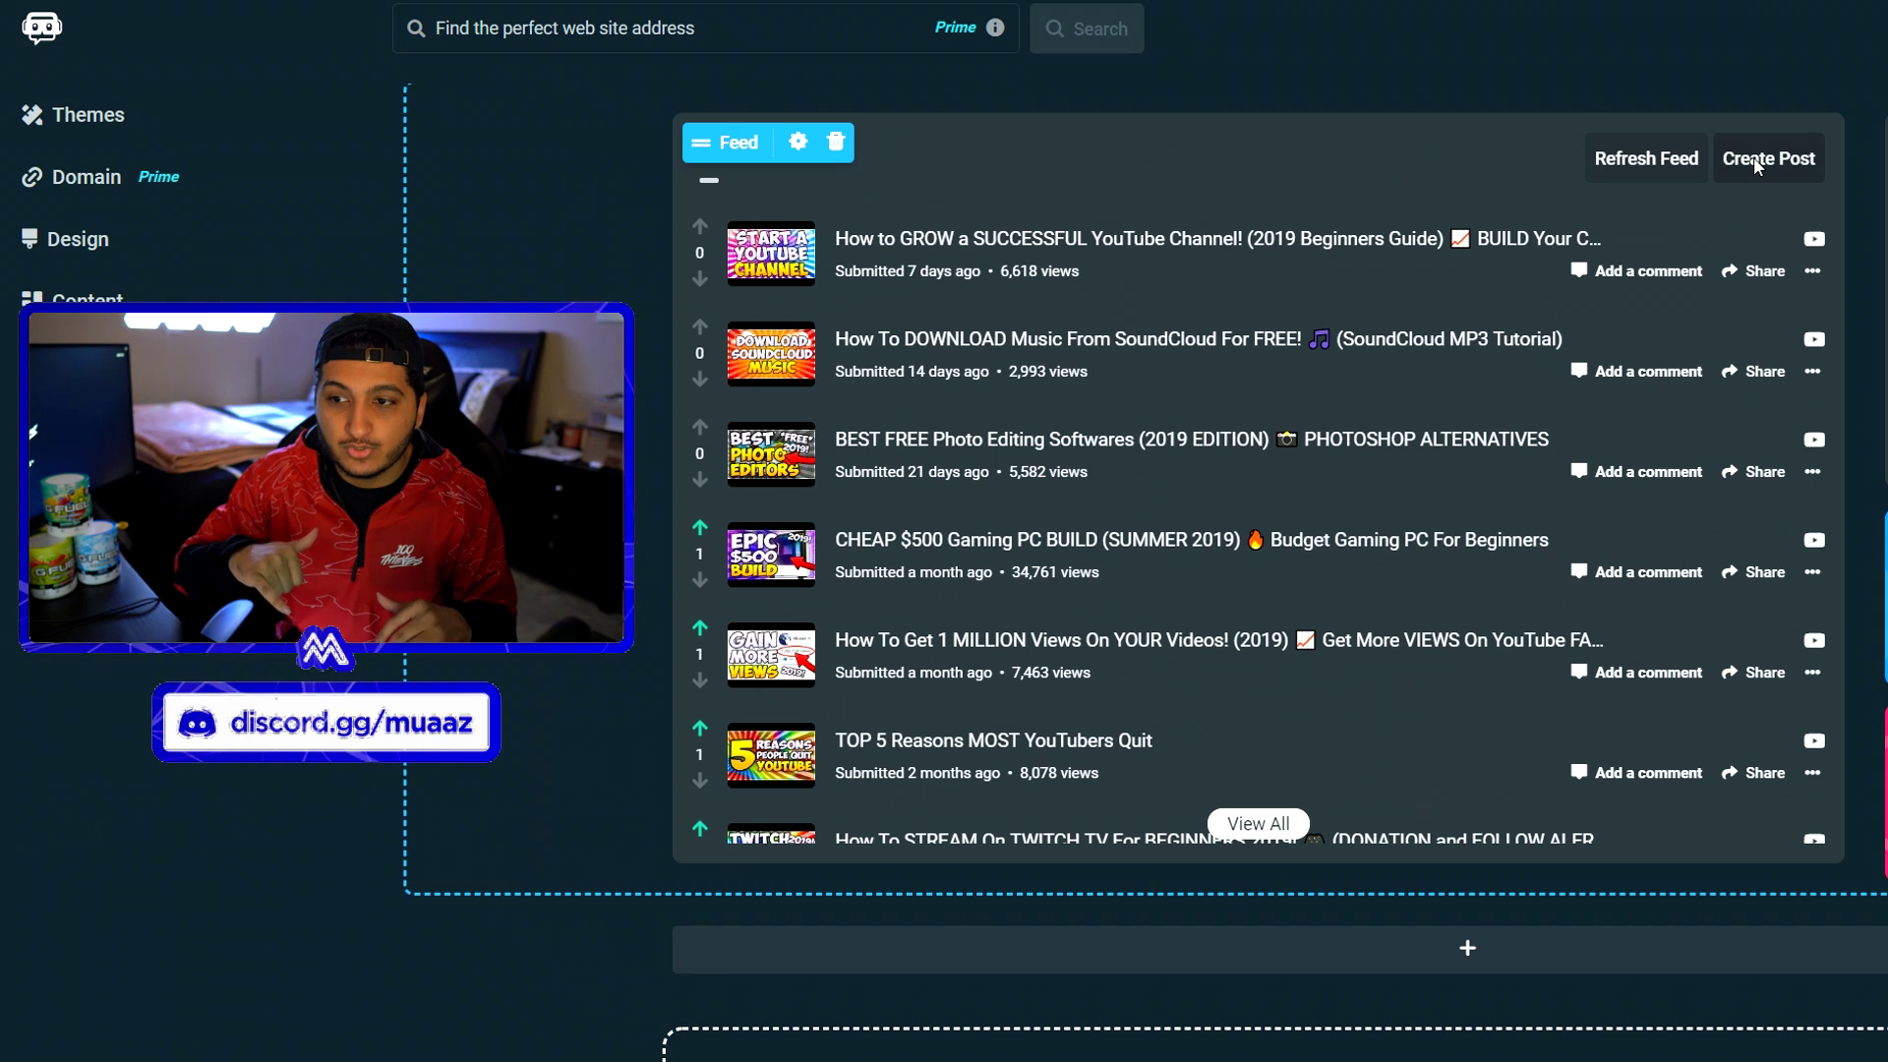
{"action": "scroll", "coordinate": [1671, 393], "scroll_direction": "down", "scroll_amount": 7}
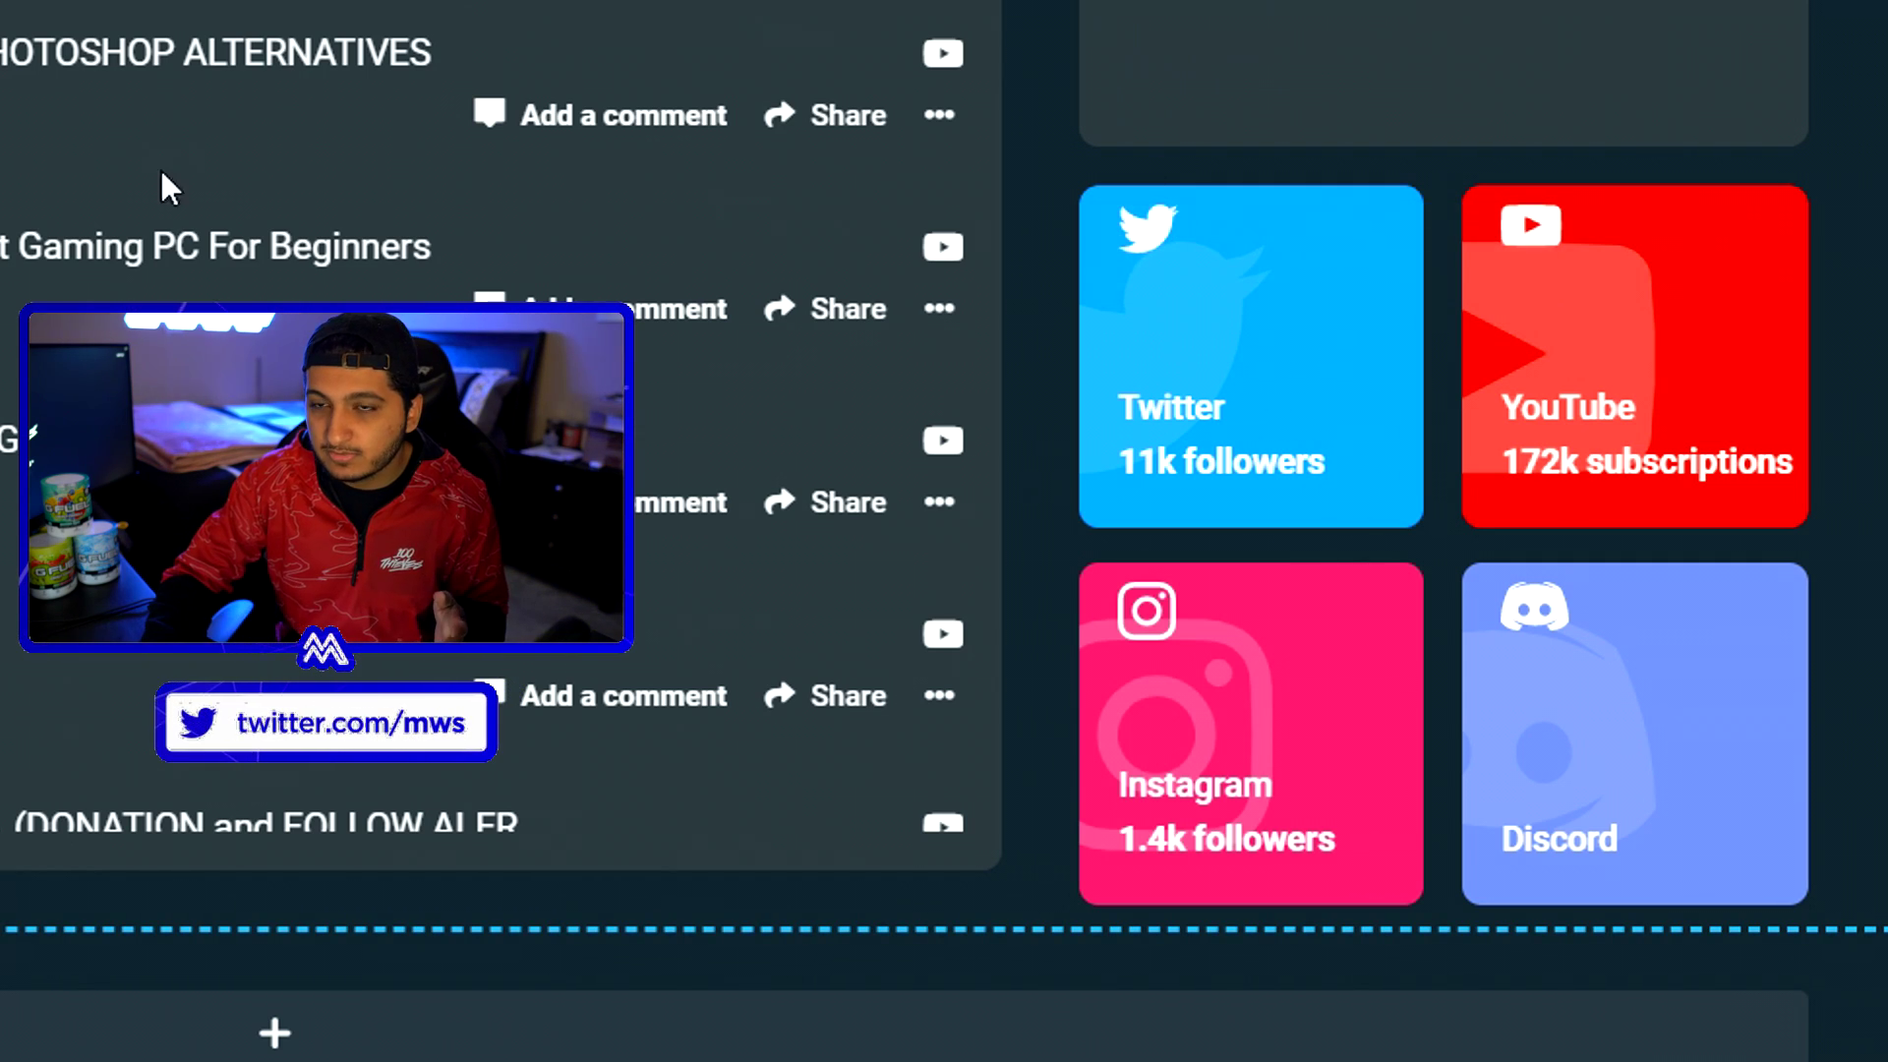
{"action": "mouse_move", "coordinate": [1254, 487]}
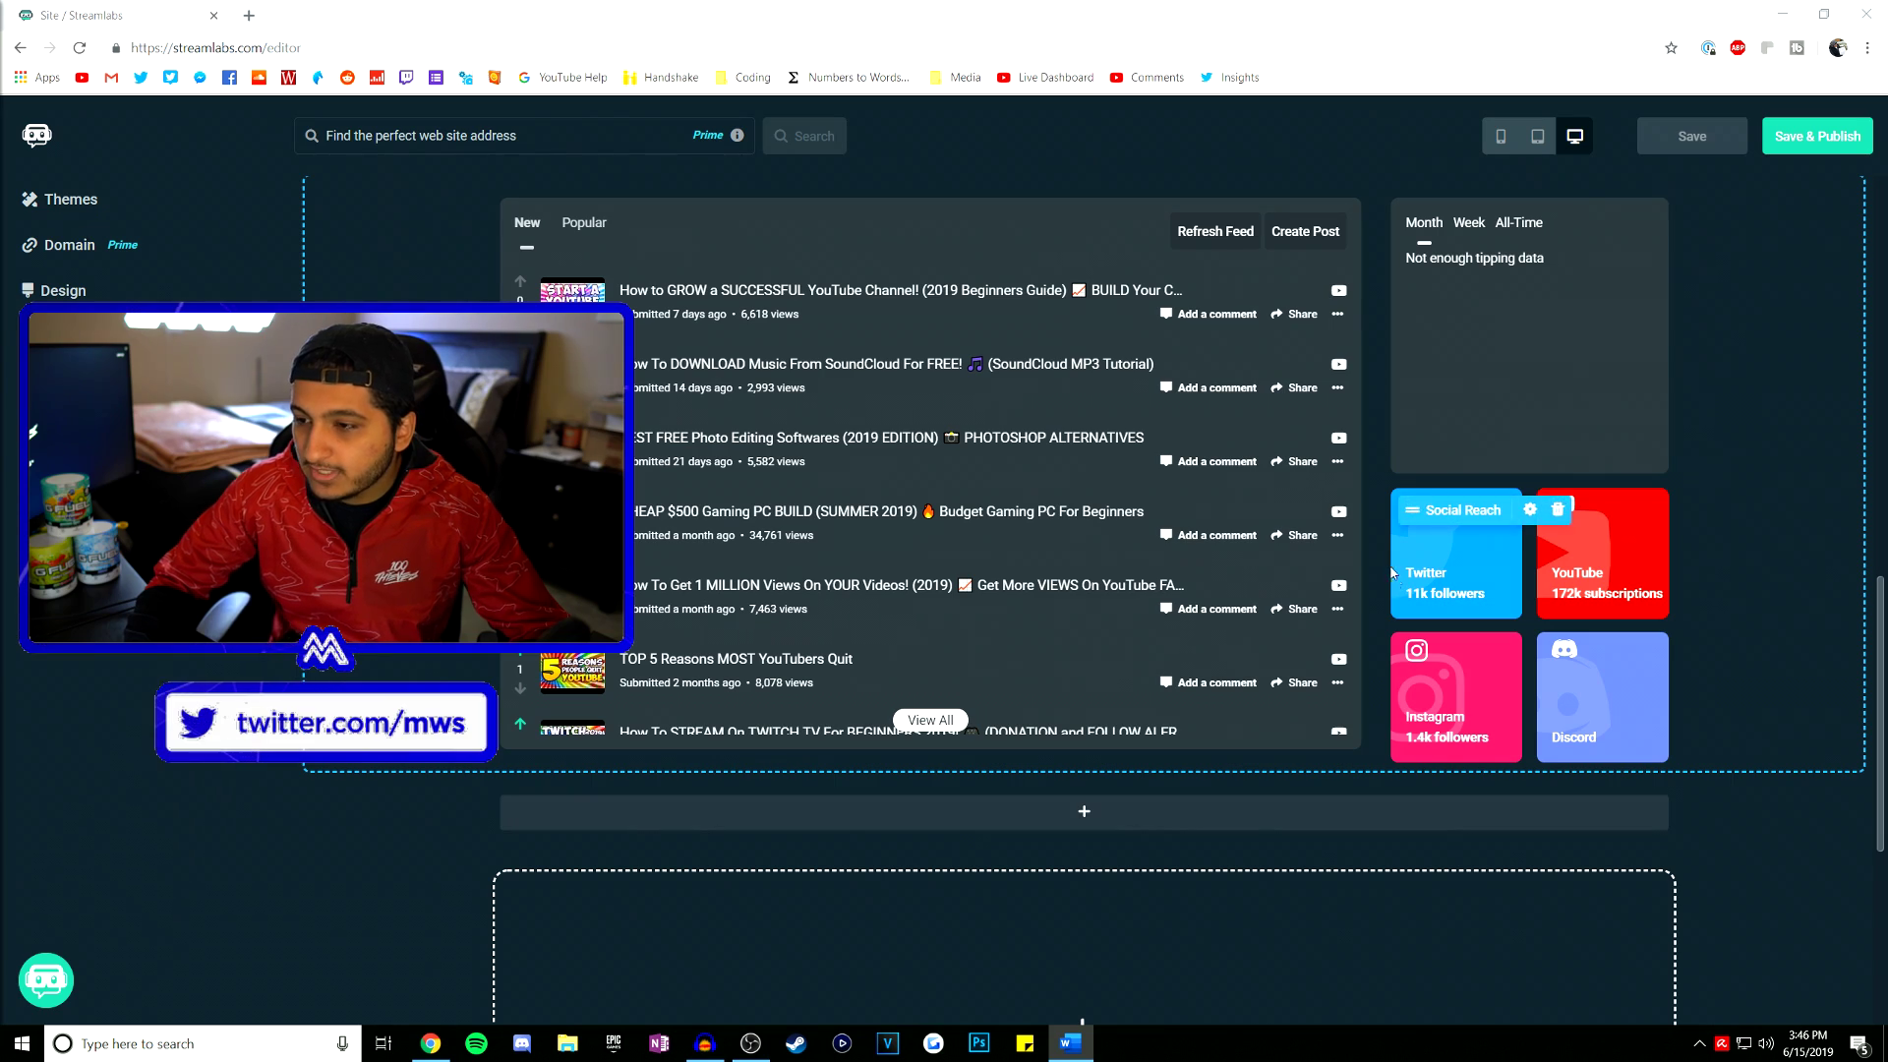
{"action": "scroll", "coordinate": [1385, 567], "scroll_direction": "up", "scroll_amount": 13}
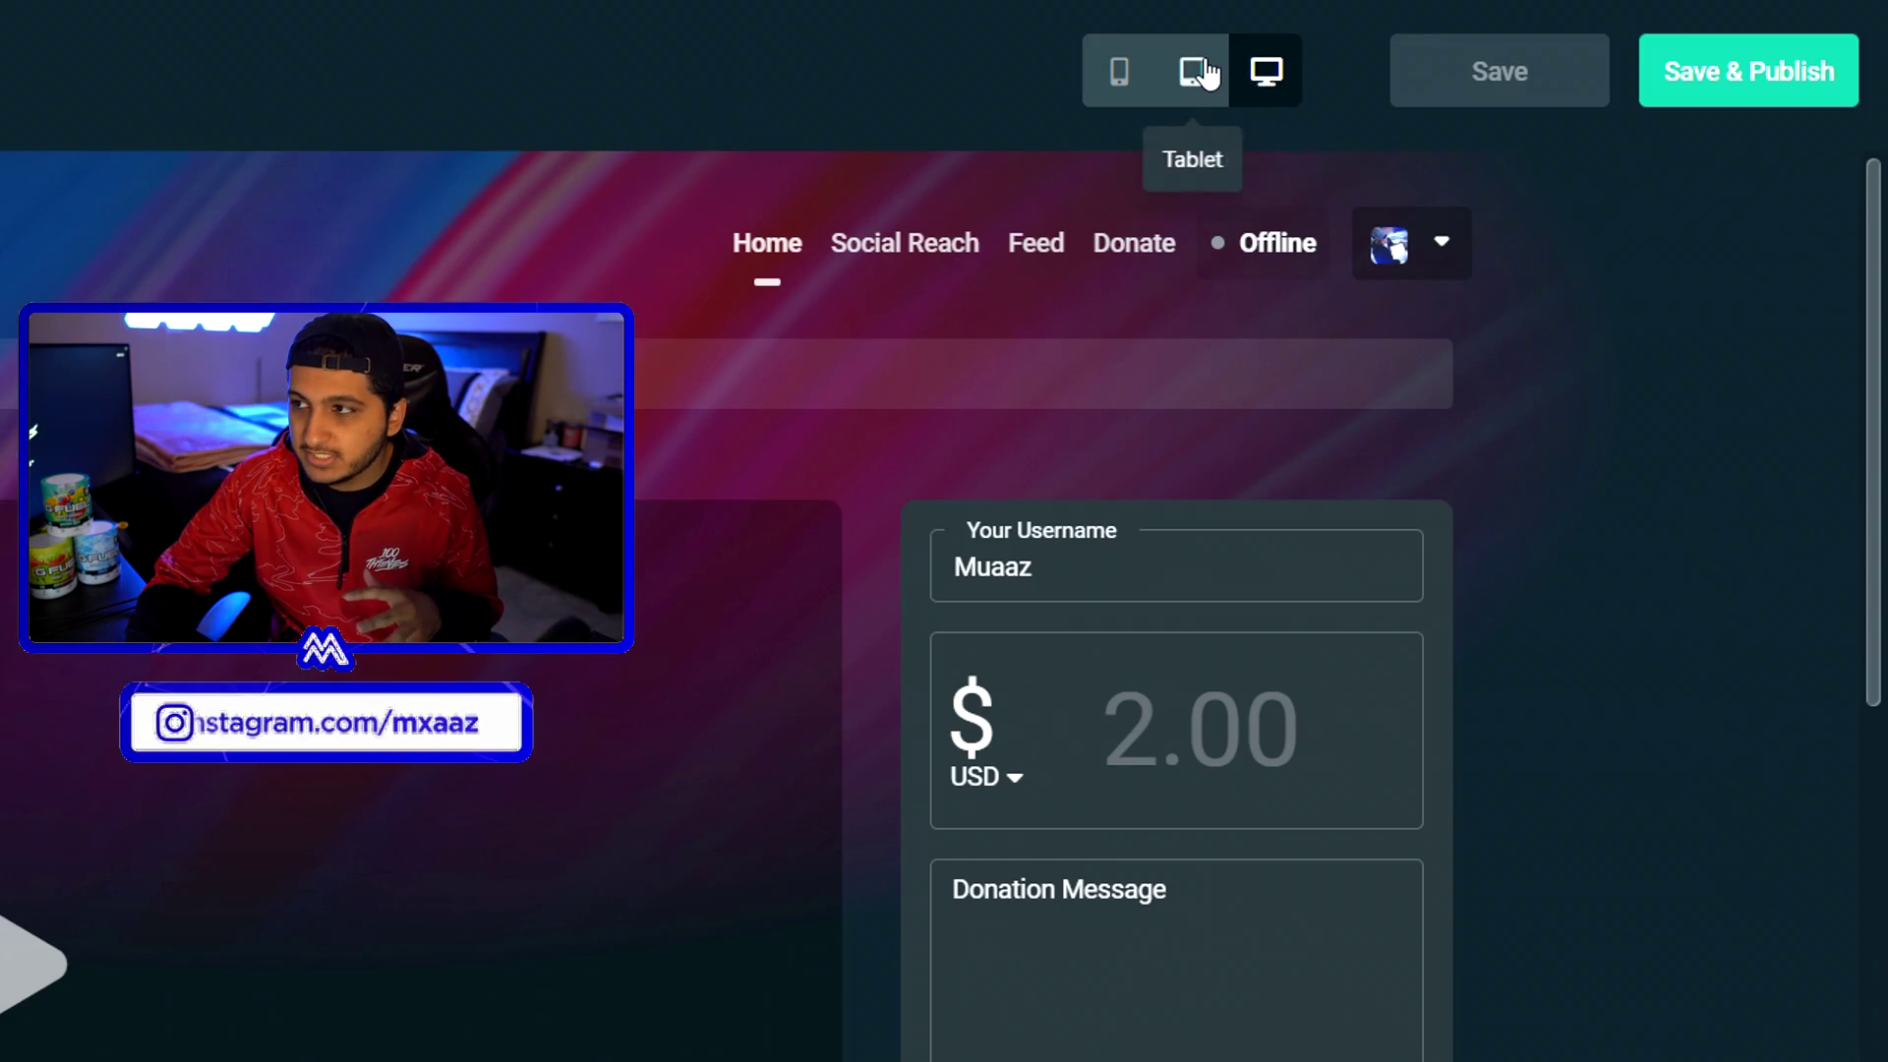
- Preview the site in tablet layout, then in phone layout, scrolling through each
{"action": "left_click", "coordinate": [1202, 75]}
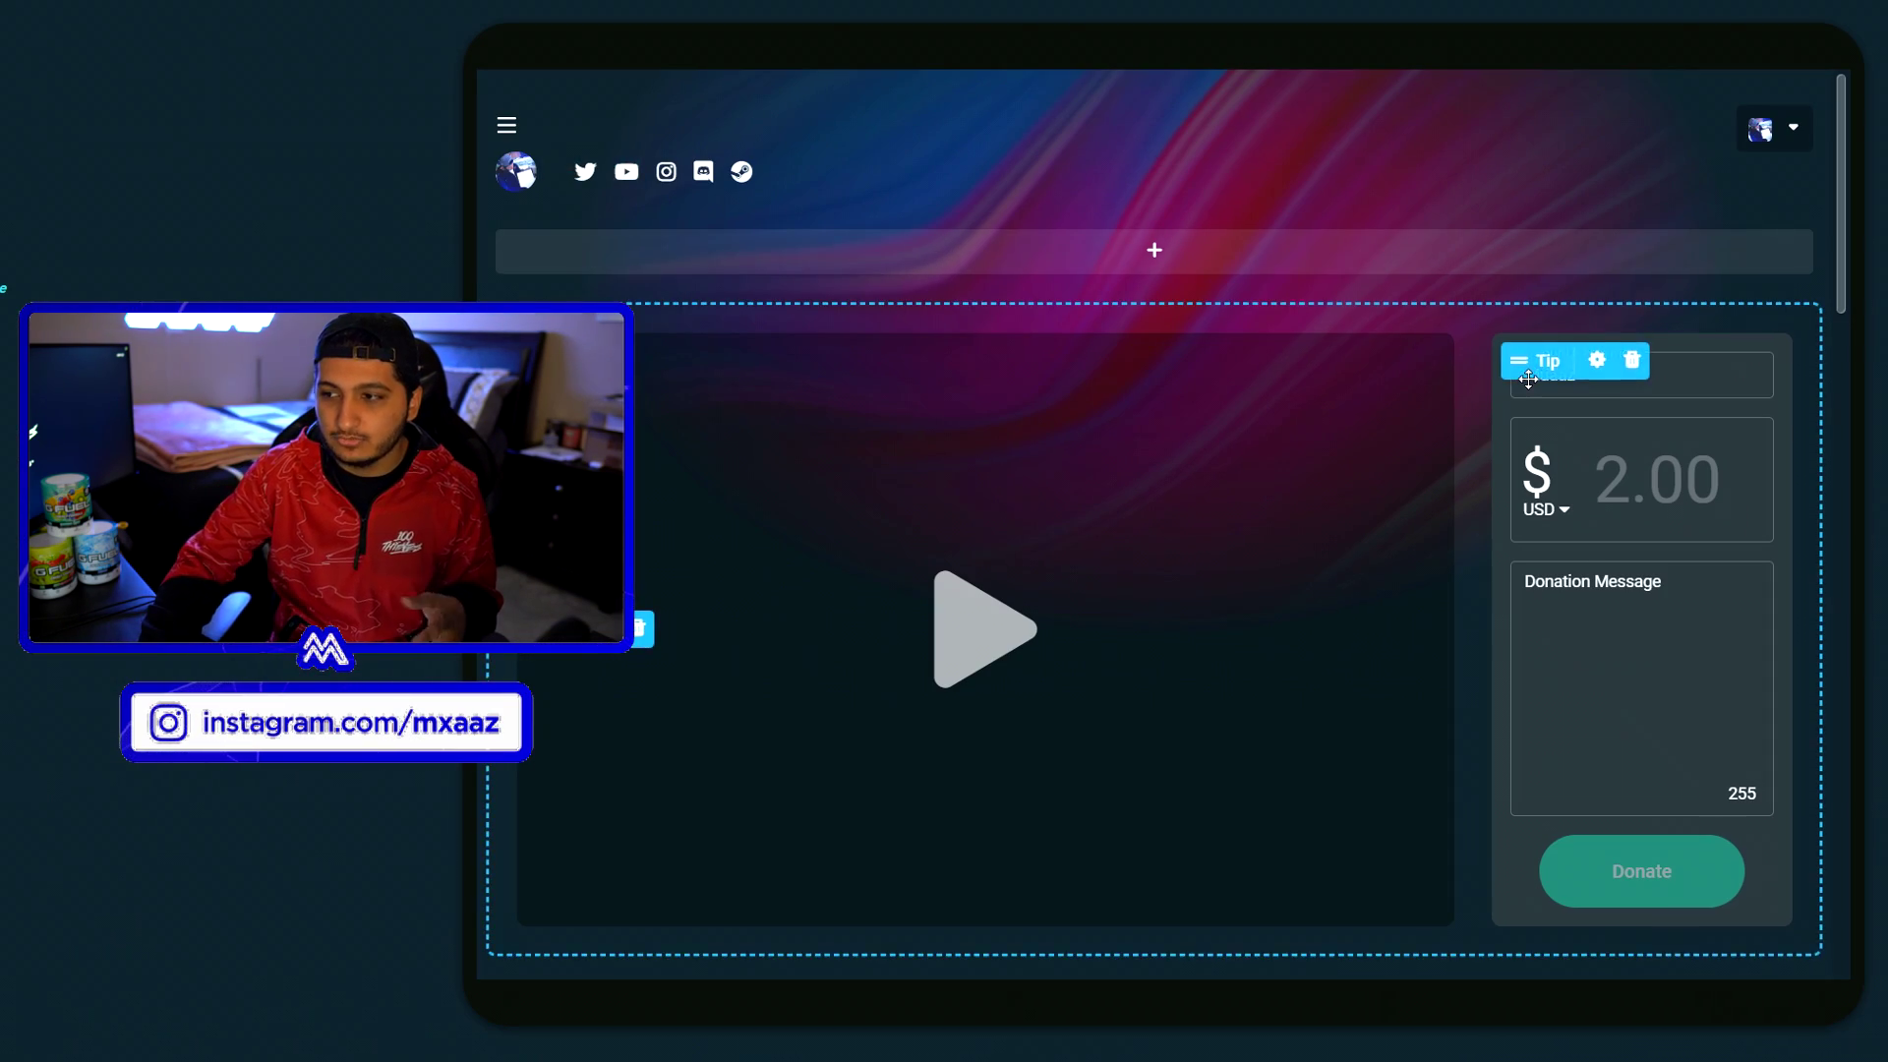
{"action": "scroll", "coordinate": [1529, 387], "scroll_direction": "down", "scroll_amount": 3}
{"action": "scroll", "coordinate": [1528, 386], "scroll_direction": "down", "scroll_amount": 5}
{"action": "scroll", "coordinate": [1241, 701], "scroll_direction": "down", "scroll_amount": 5}
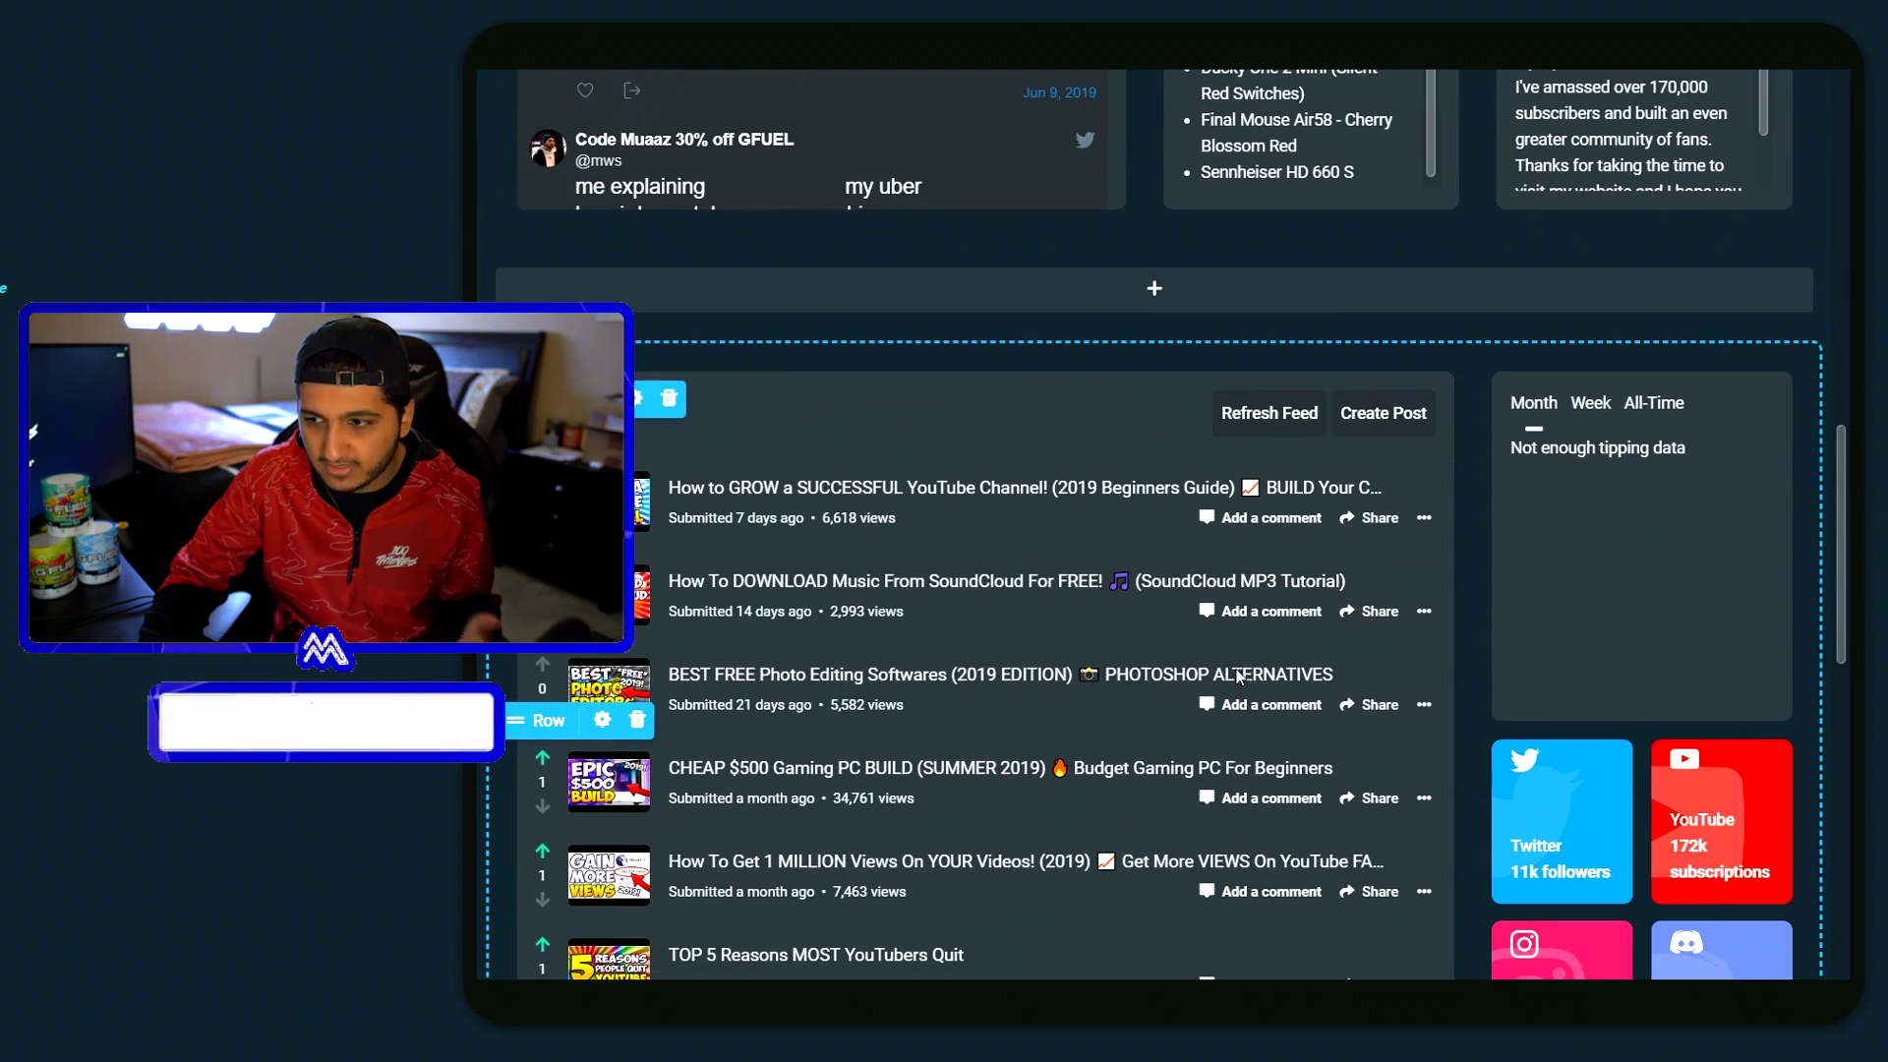
{"action": "scroll", "coordinate": [1548, 608], "scroll_direction": "down", "scroll_amount": 5}
{"action": "left_click", "coordinate": [1124, 67]}
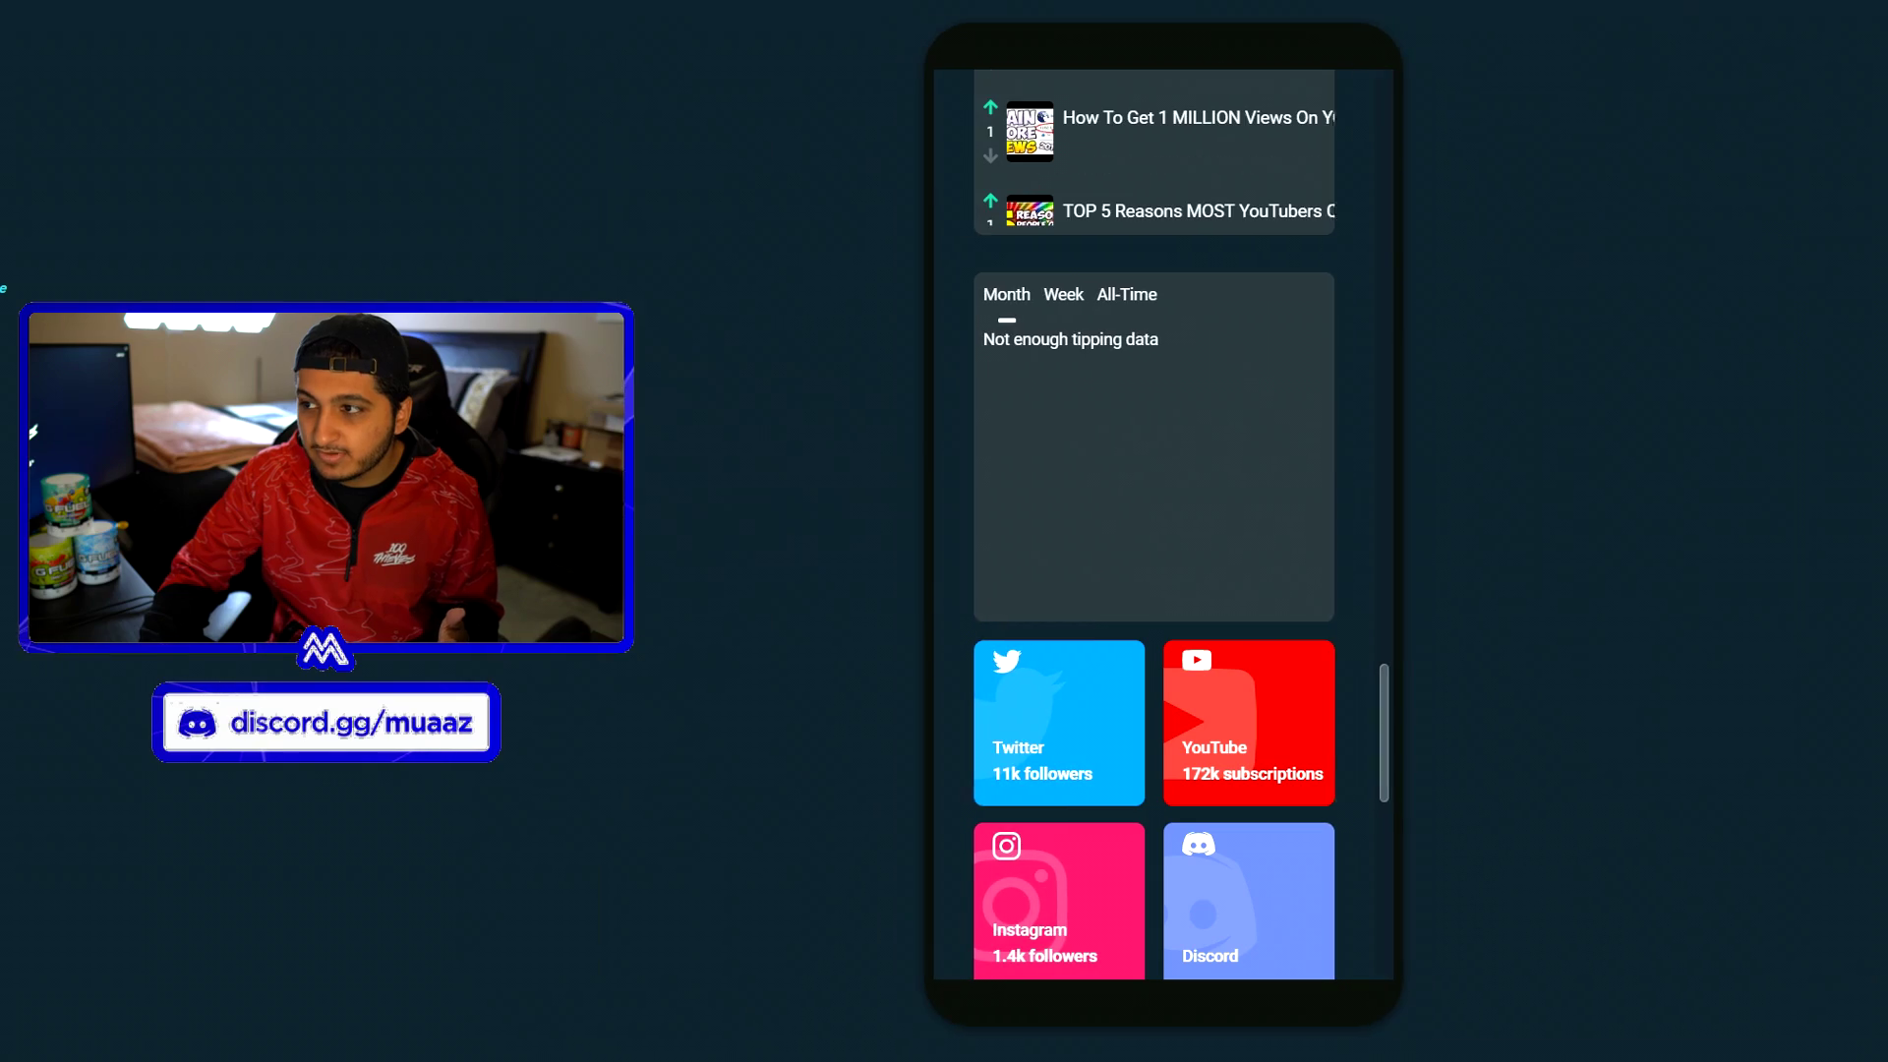
{"action": "scroll", "coordinate": [1209, 337], "scroll_direction": "up", "scroll_amount": 10}
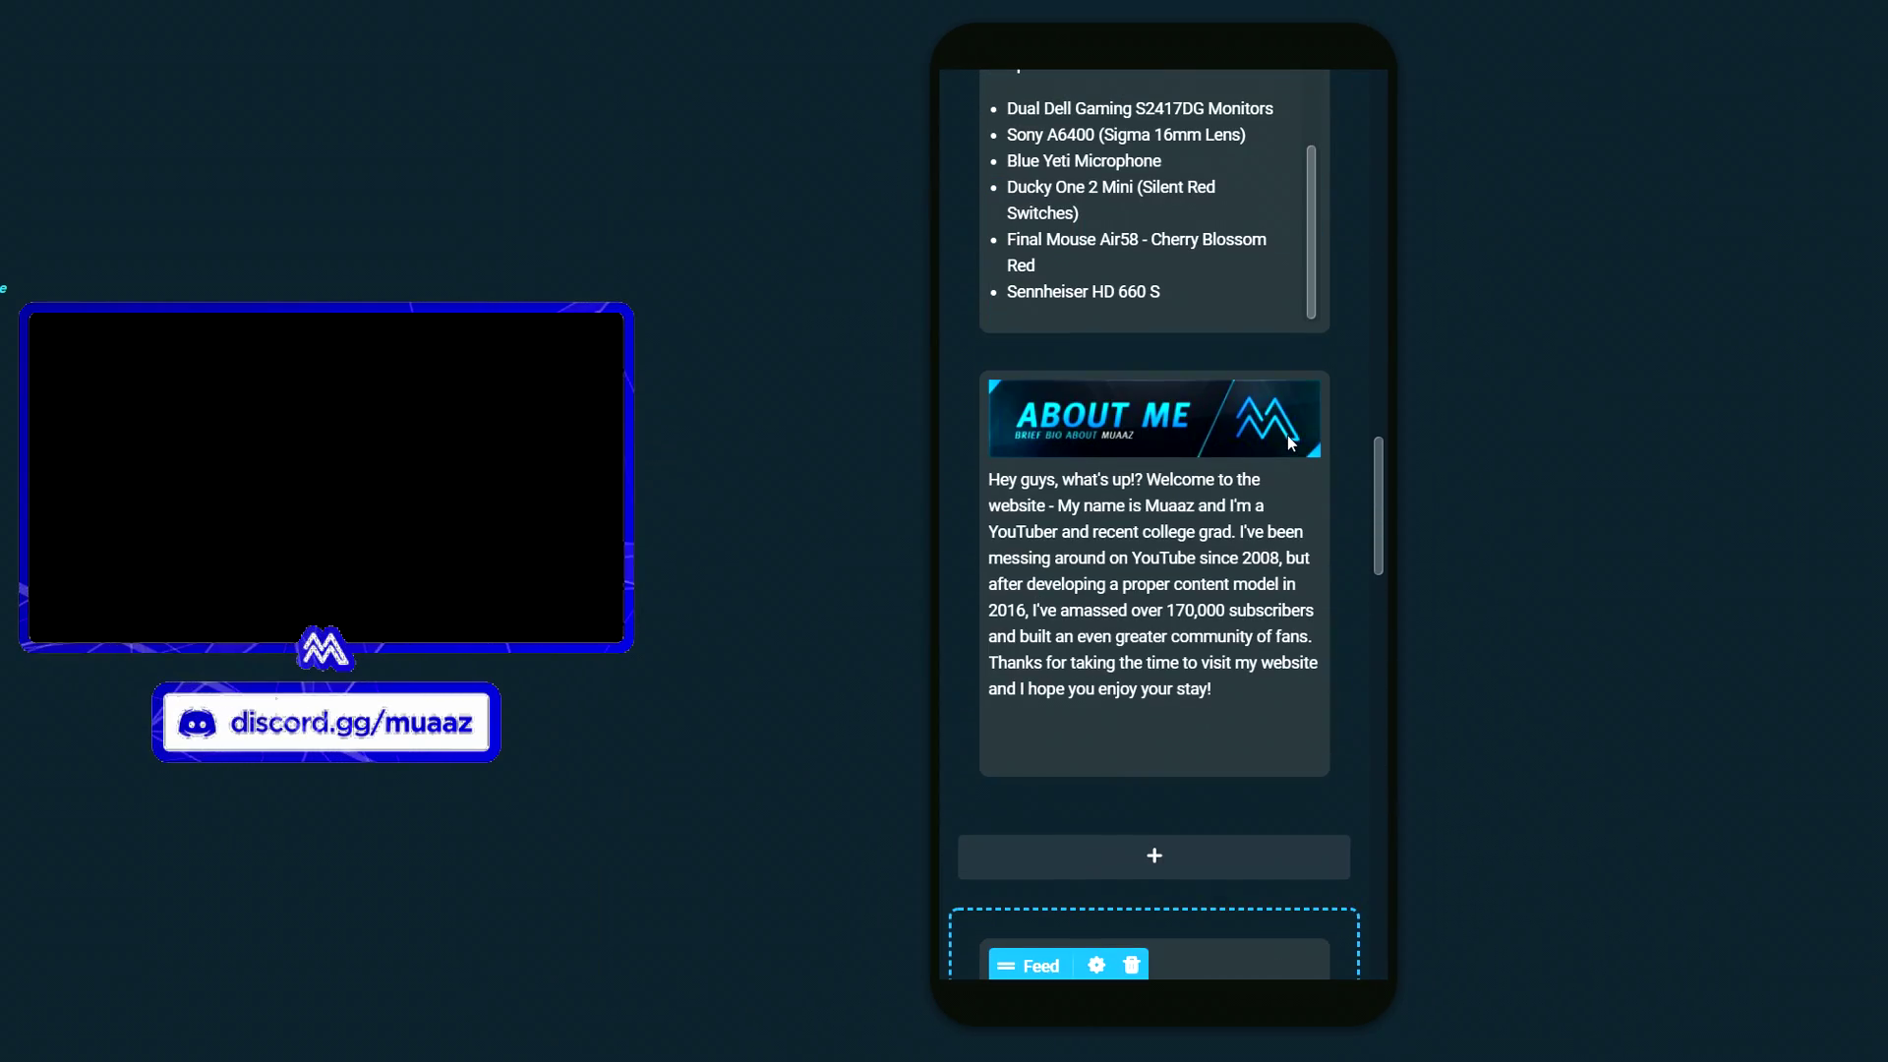
{"action": "scroll", "coordinate": [1290, 443], "scroll_direction": "up", "scroll_amount": 5}
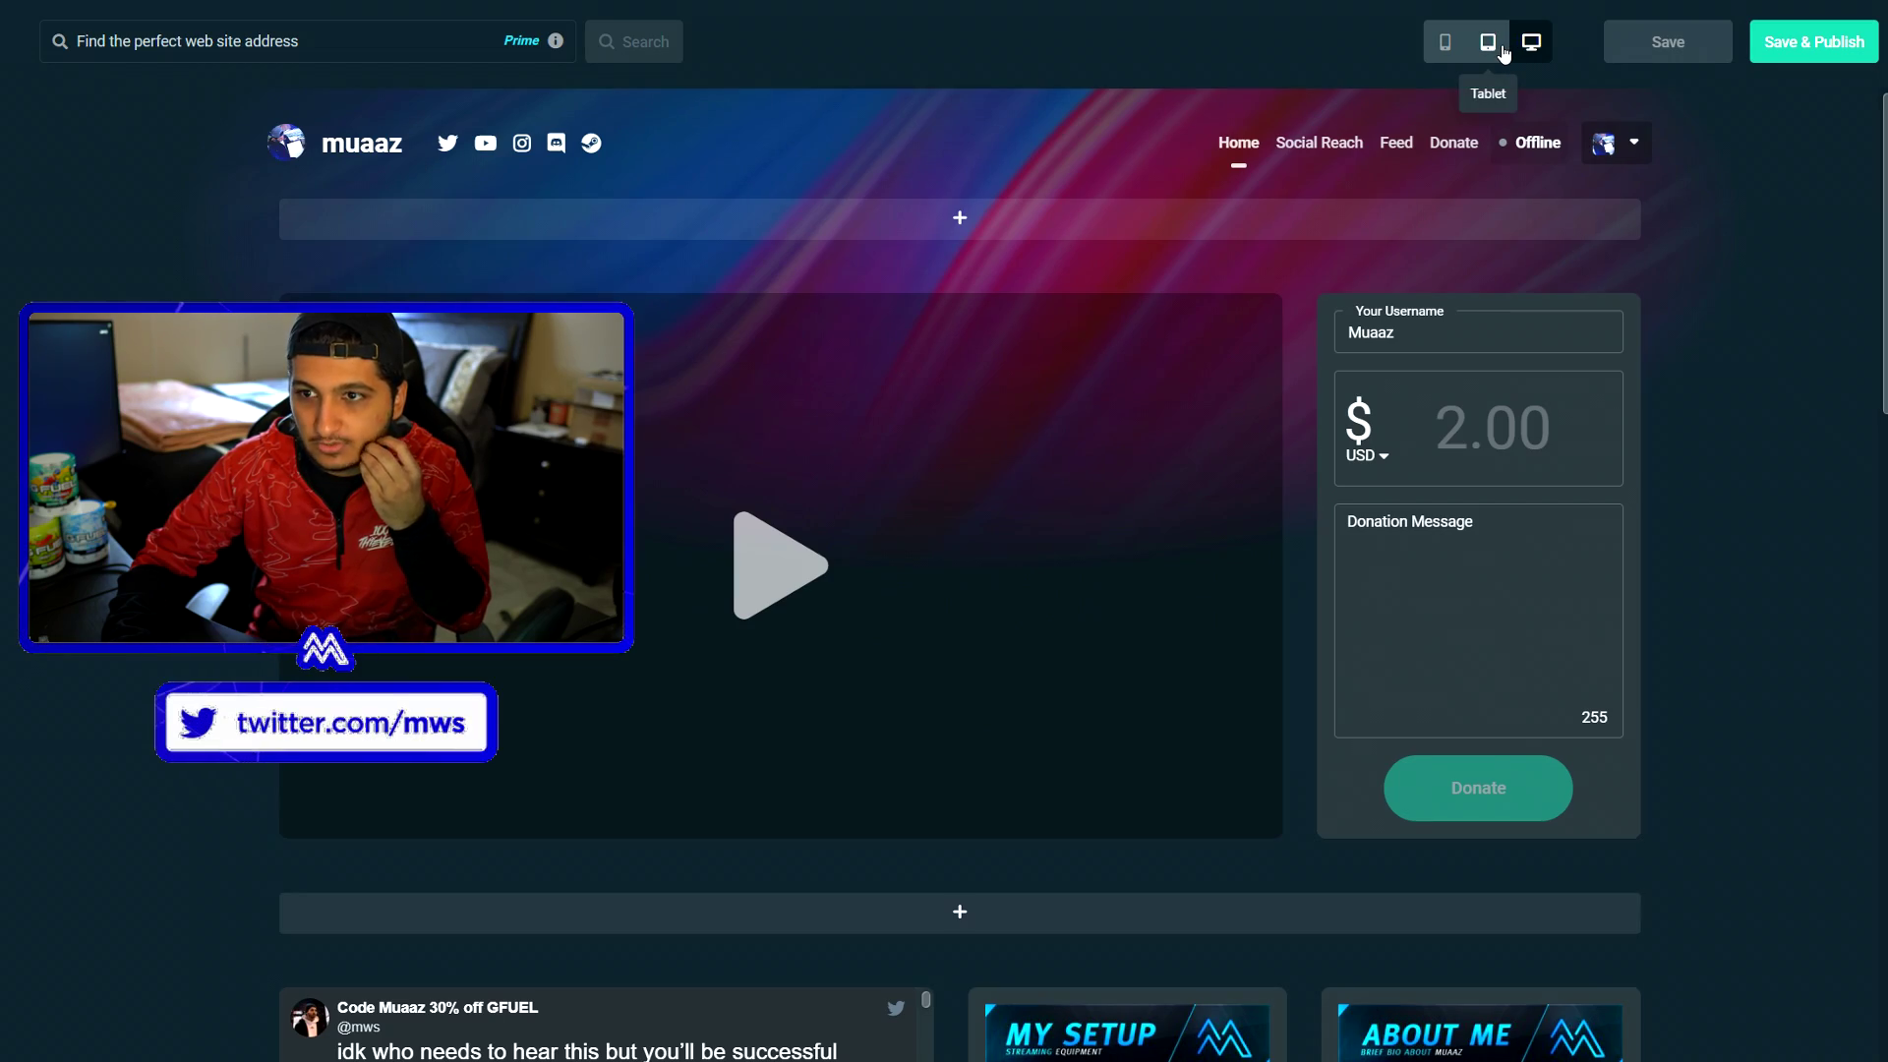
- Switch to tablet preview again and finish in the phone layout
{"action": "left_click", "coordinate": [1483, 43]}
{"action": "left_click", "coordinate": [1444, 41]}
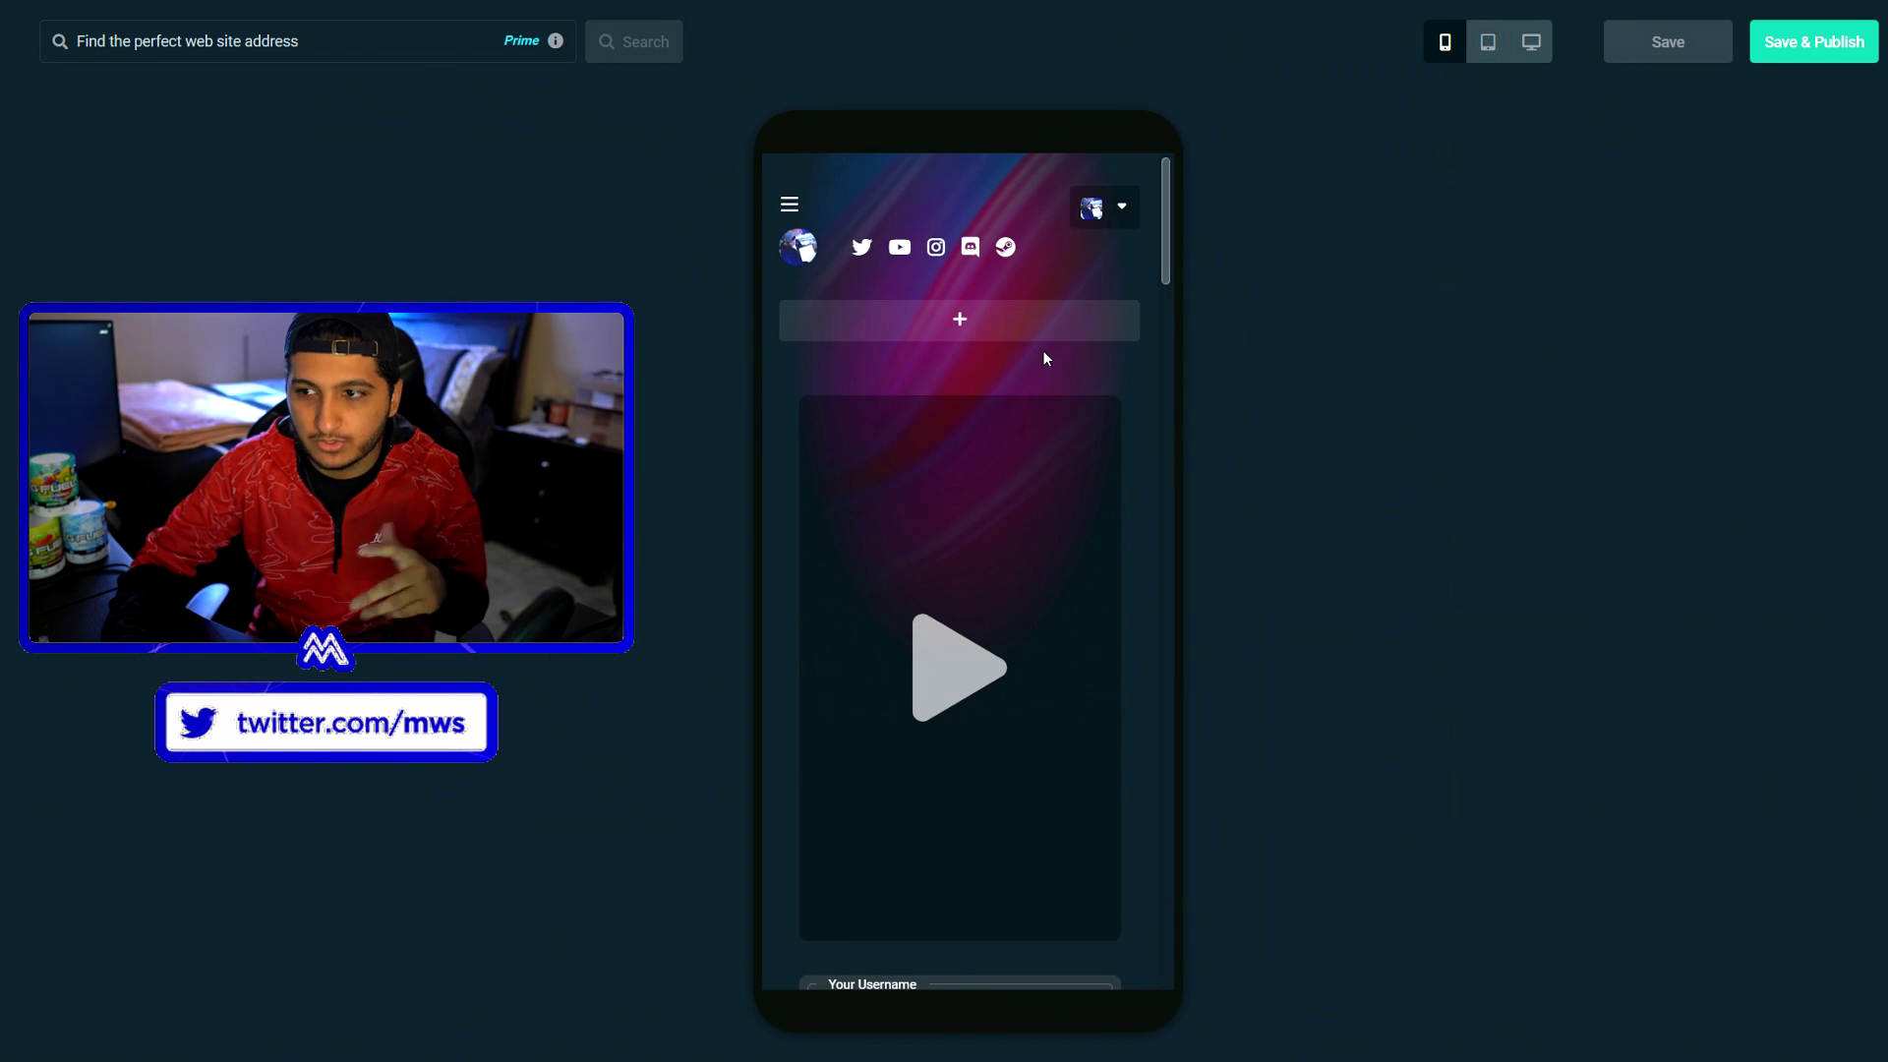
{"action": "scroll", "coordinate": [1042, 350], "scroll_direction": "down", "scroll_amount": 2}
{"action": "scroll", "coordinate": [1042, 350], "scroll_direction": "down", "scroll_amount": 6}
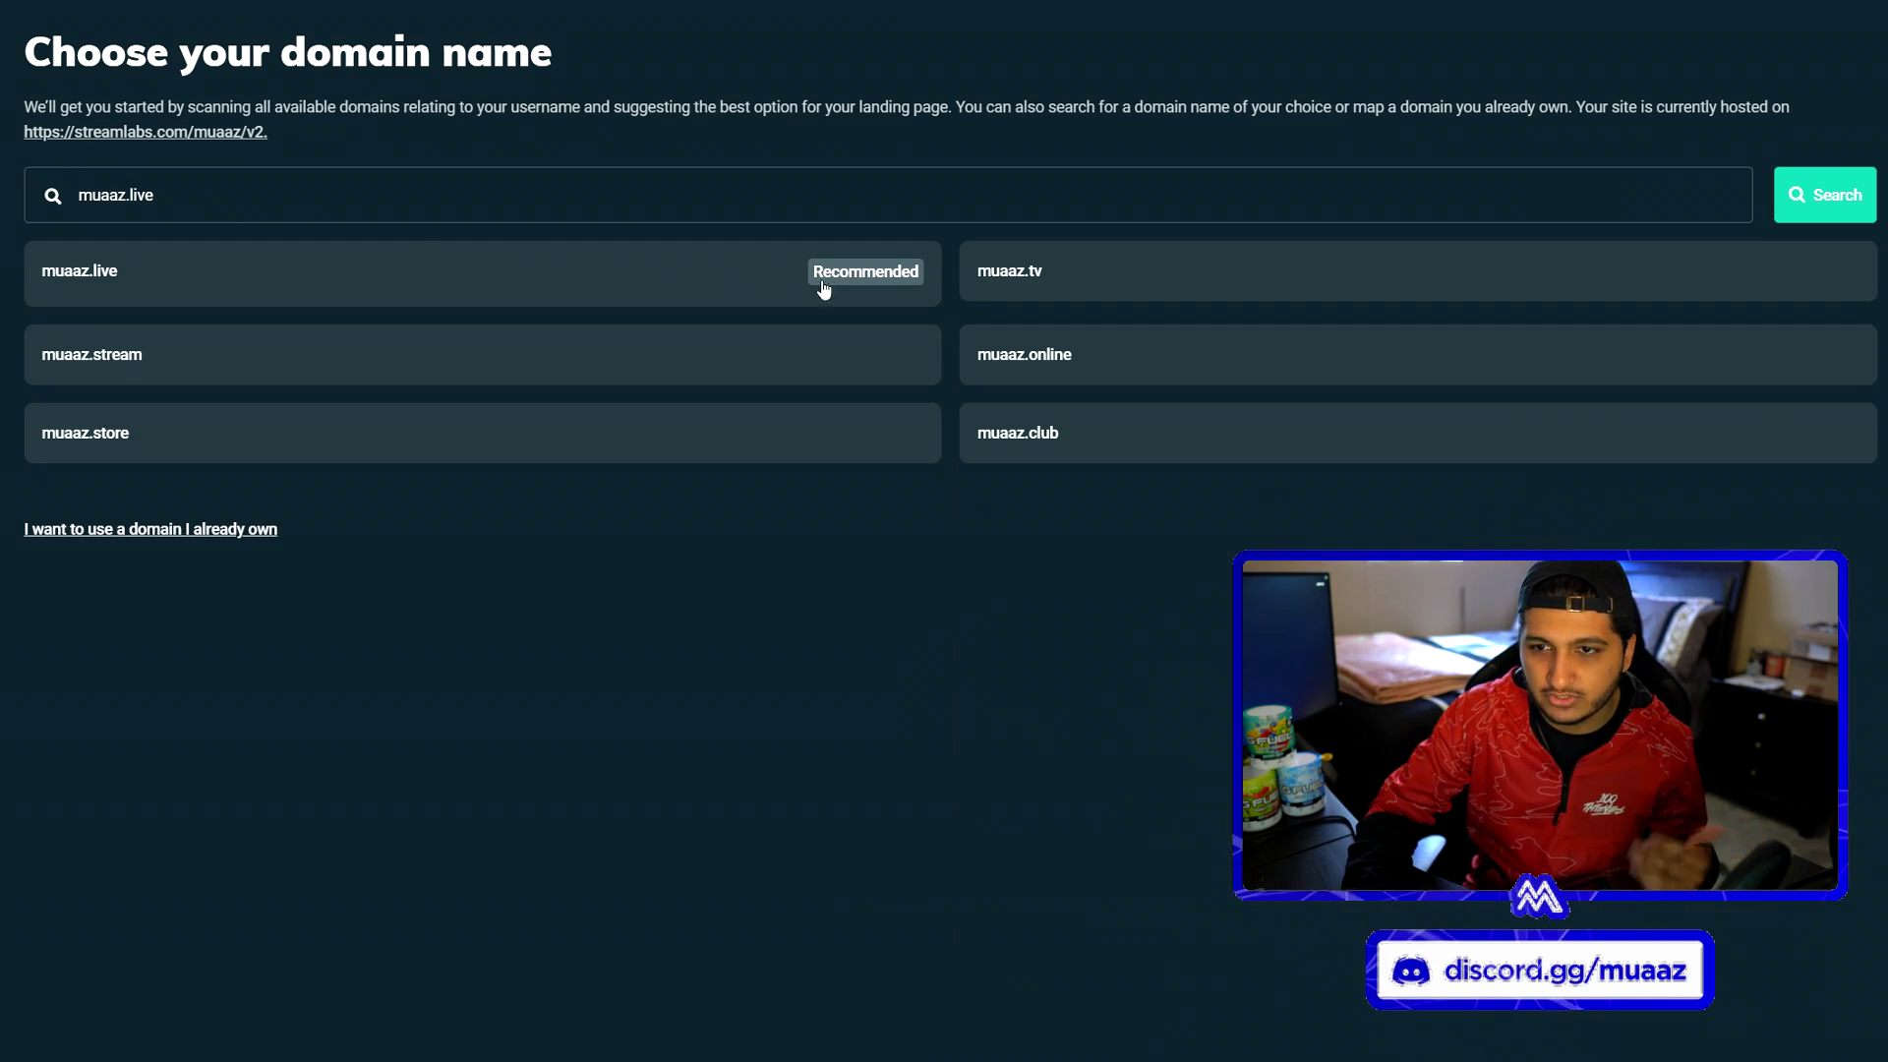
- Choose and confirm the muaaz.tv domain, then go back to the main editor menu
{"action": "left_click", "coordinate": [1099, 286]}
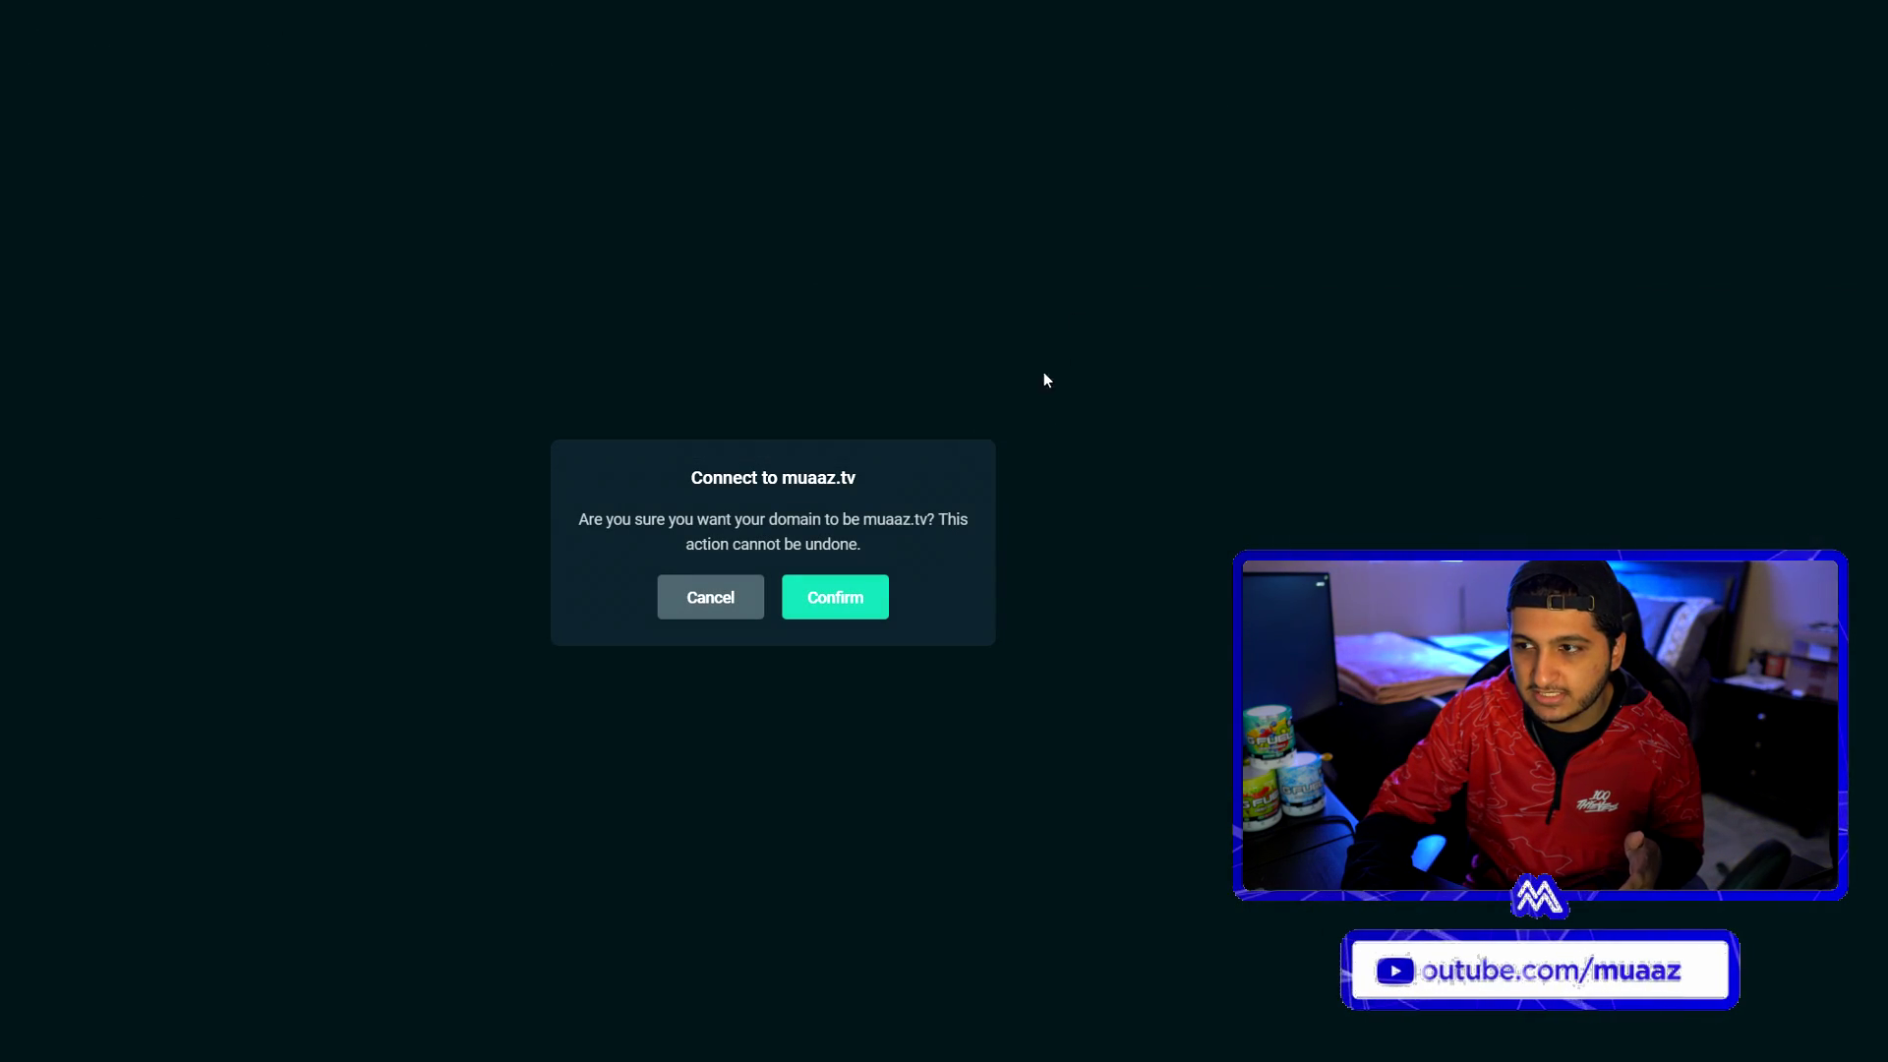
{"action": "left_click", "coordinate": [735, 566]}
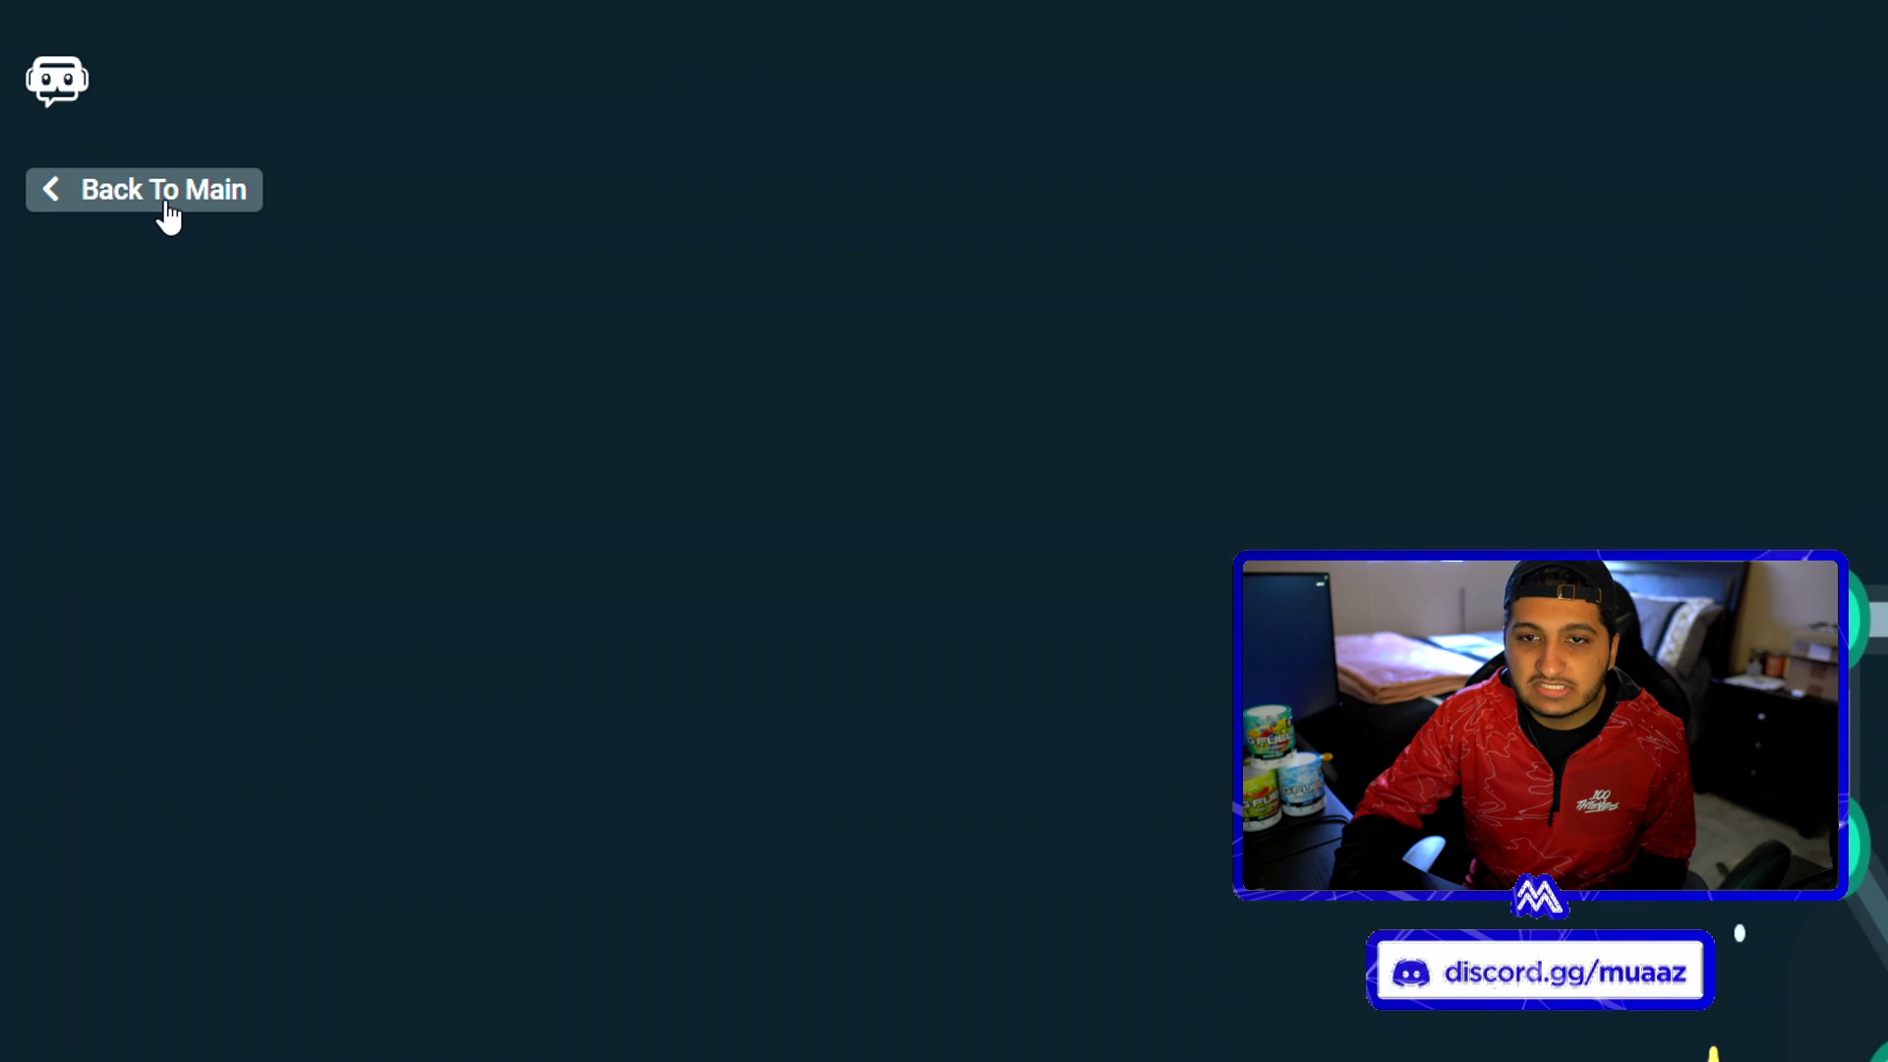
{"action": "left_click", "coordinate": [164, 211]}
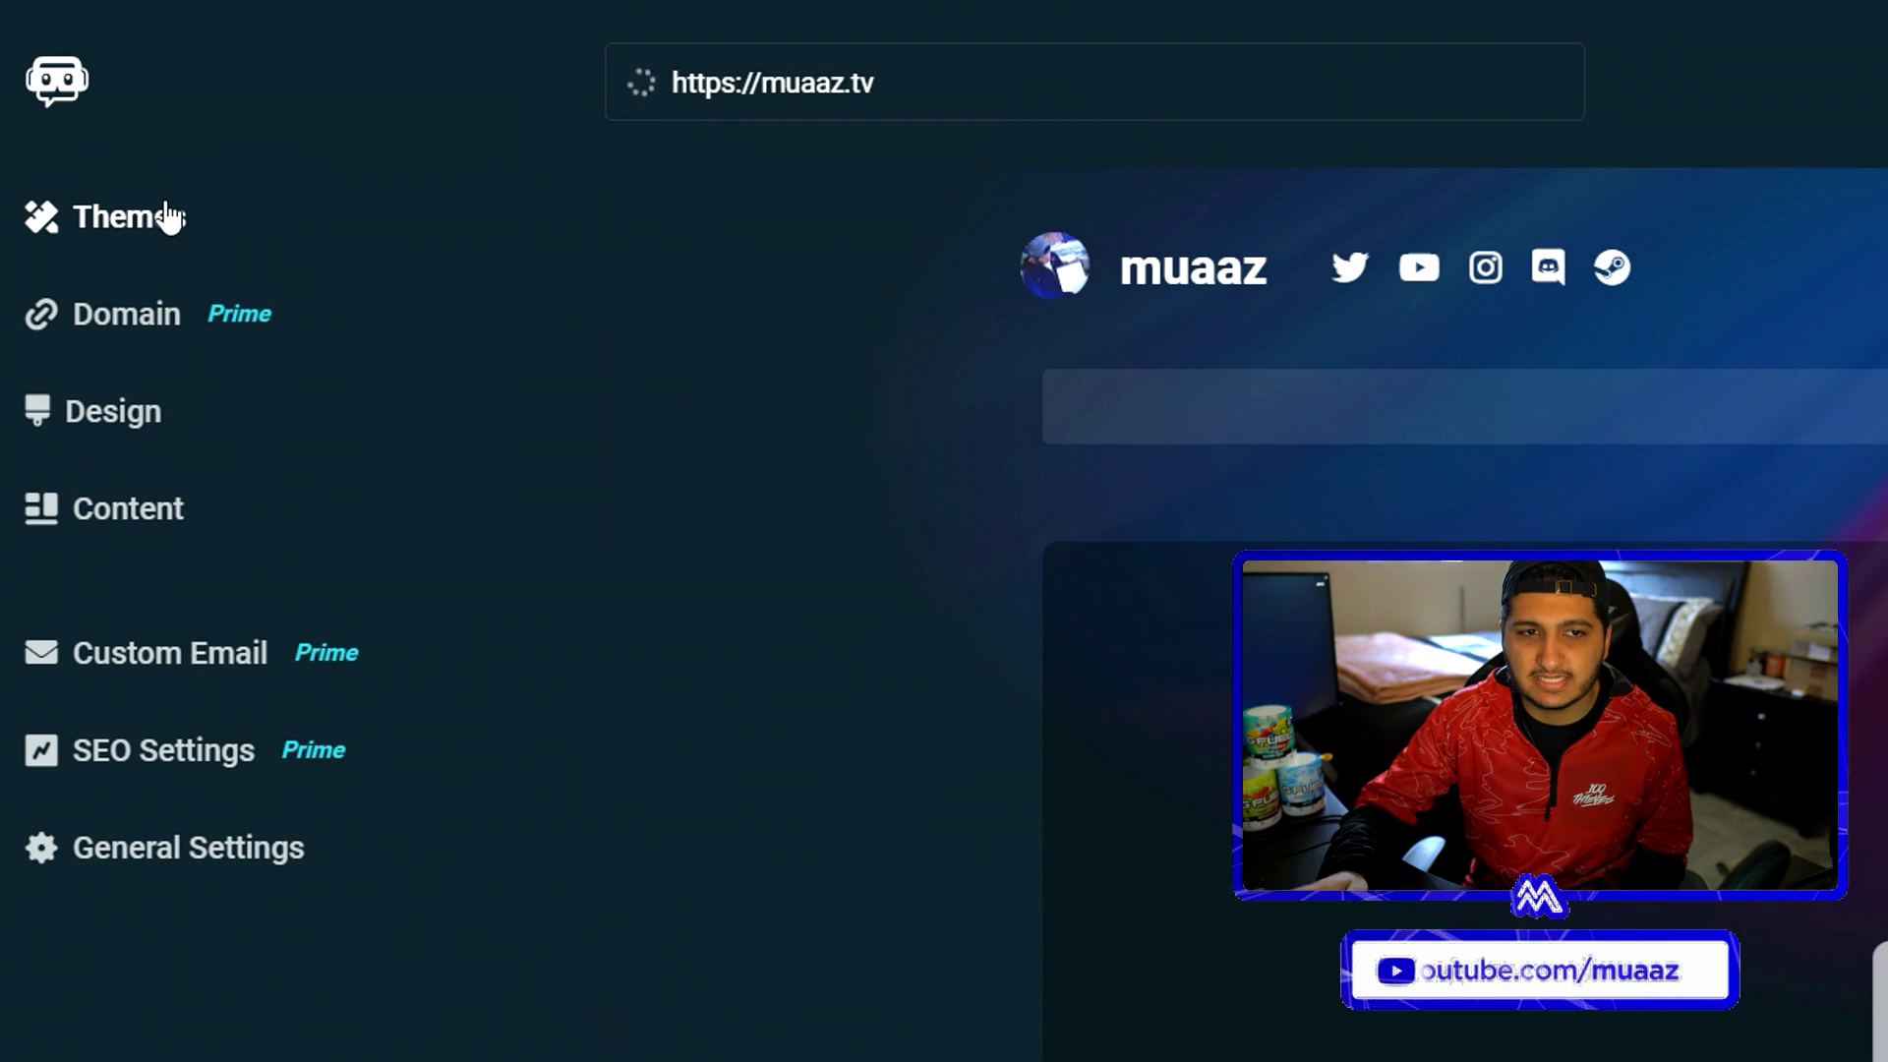
- Browse the theme gallery (Classic, Stealth, Retro, Legends) while Dark Mode stays applied
{"action": "left_click", "coordinate": [169, 216]}
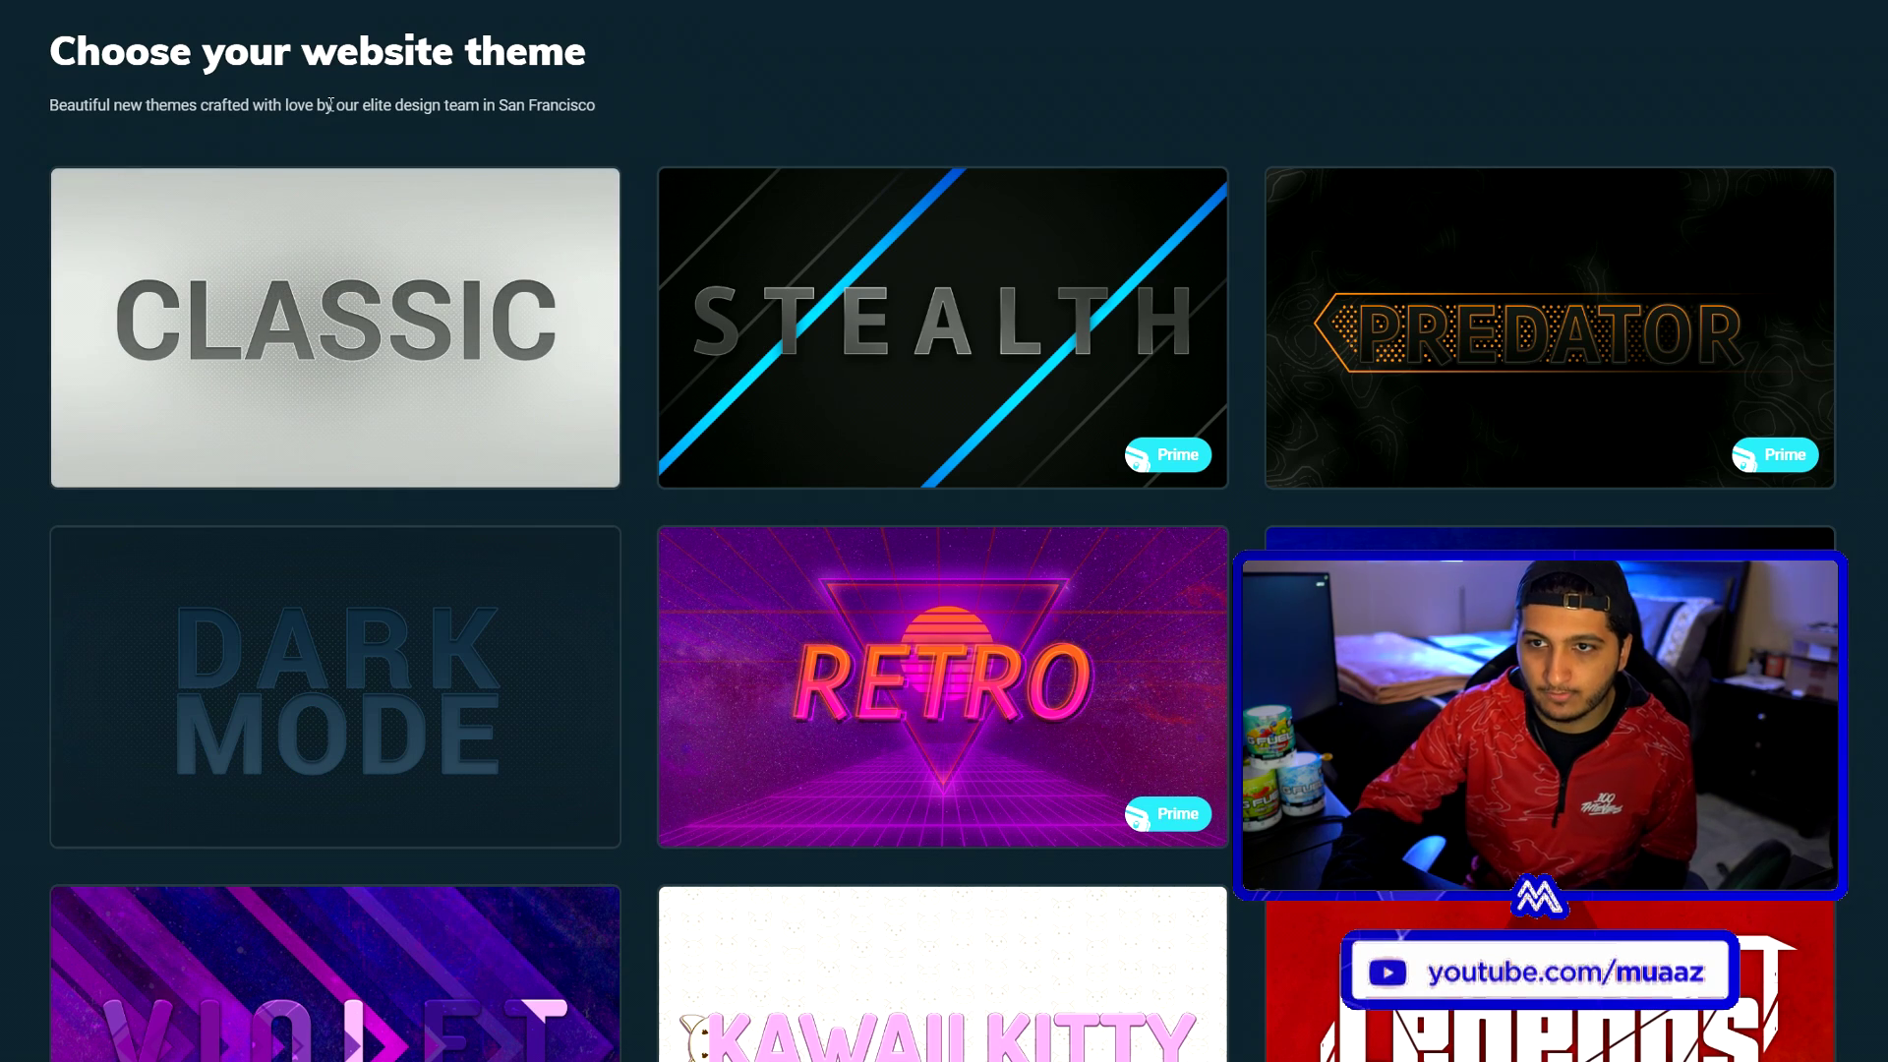
{"action": "scroll", "coordinate": [330, 105], "scroll_direction": "down", "scroll_amount": 2}
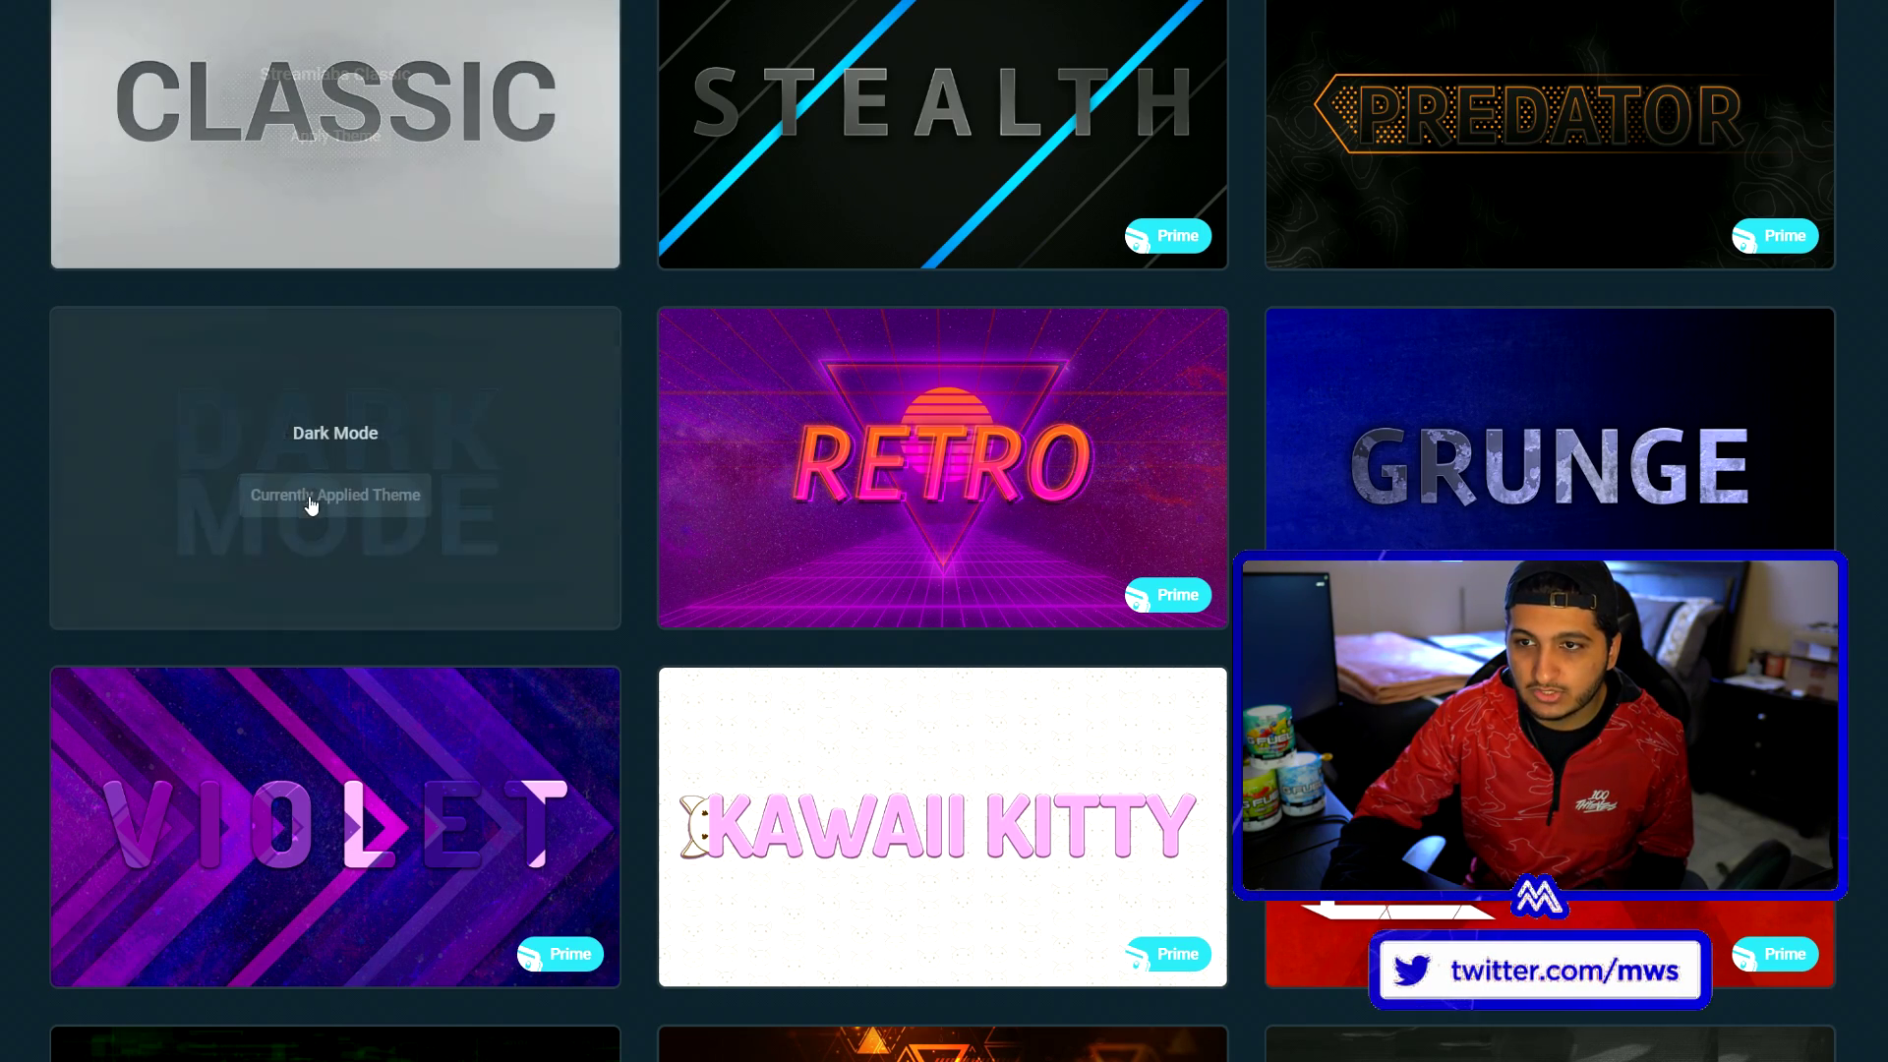
{"action": "scroll", "coordinate": [308, 498], "scroll_direction": "down", "scroll_amount": 7}
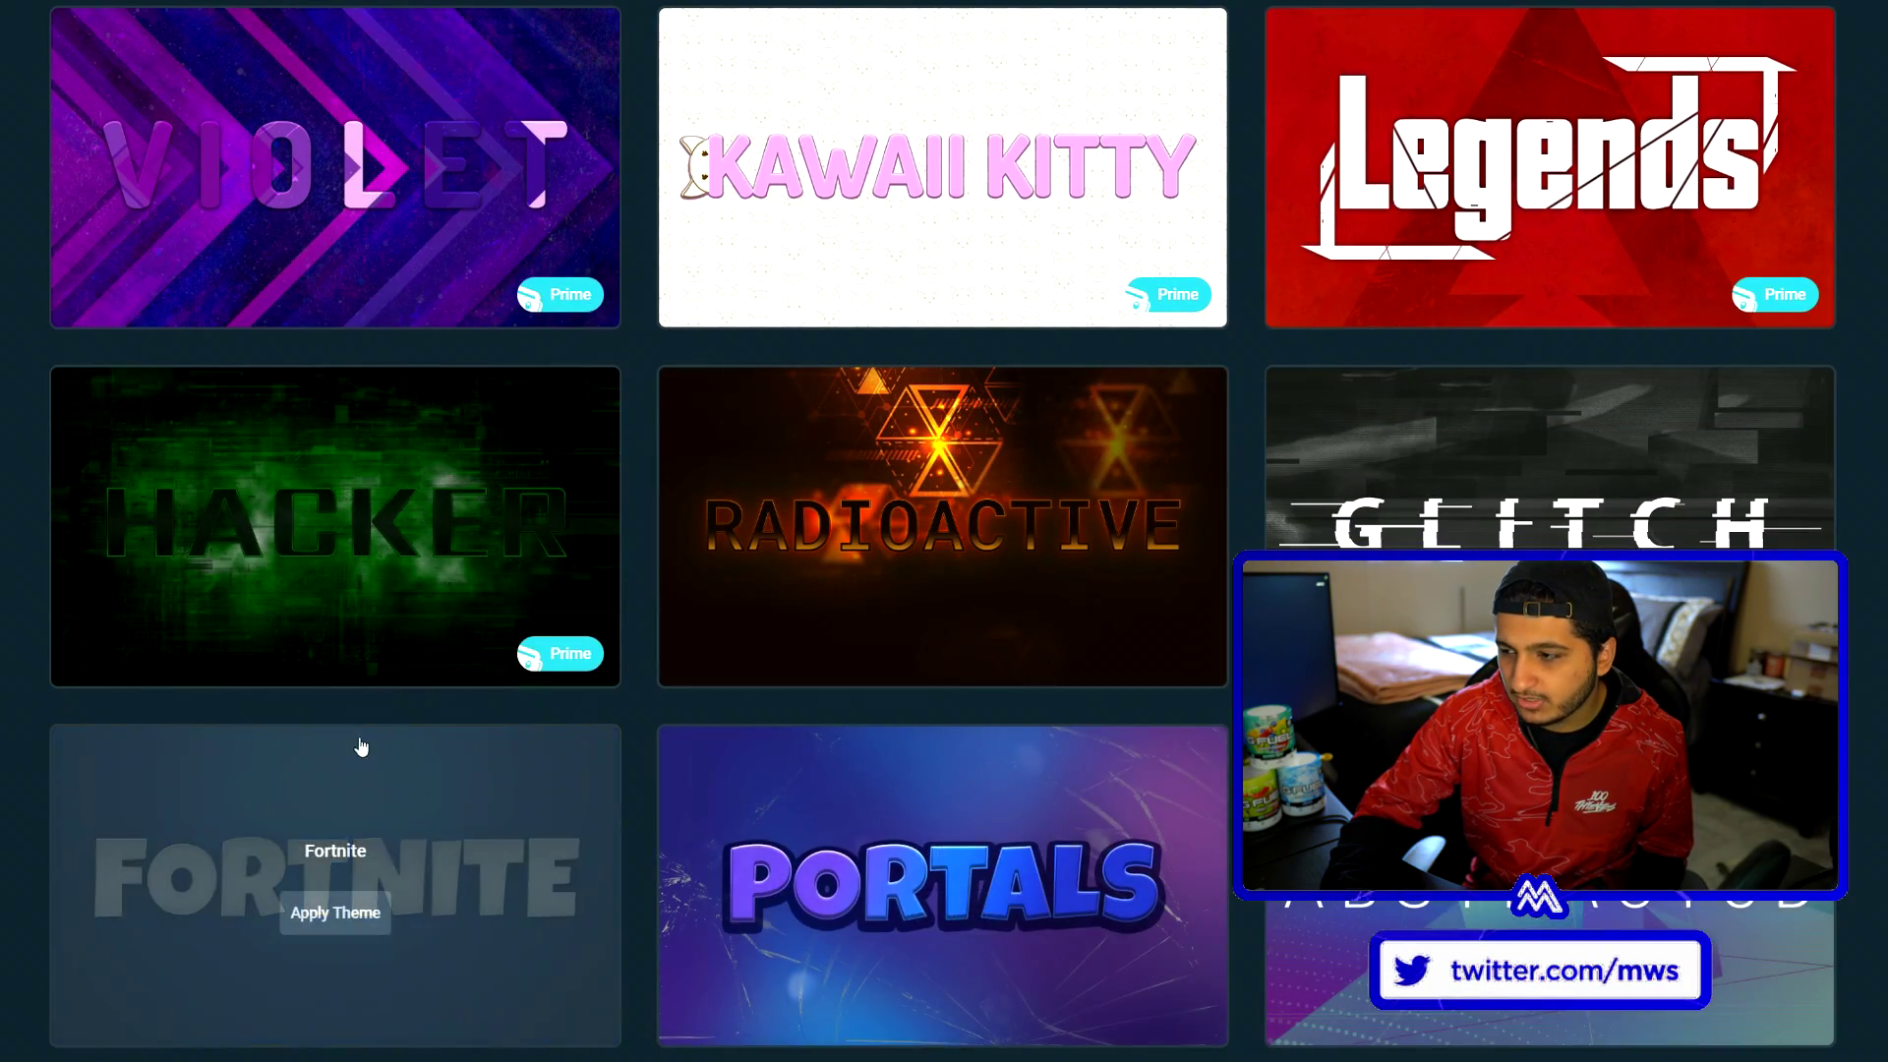
{"action": "scroll", "coordinate": [359, 748], "scroll_direction": "up", "scroll_amount": 8}
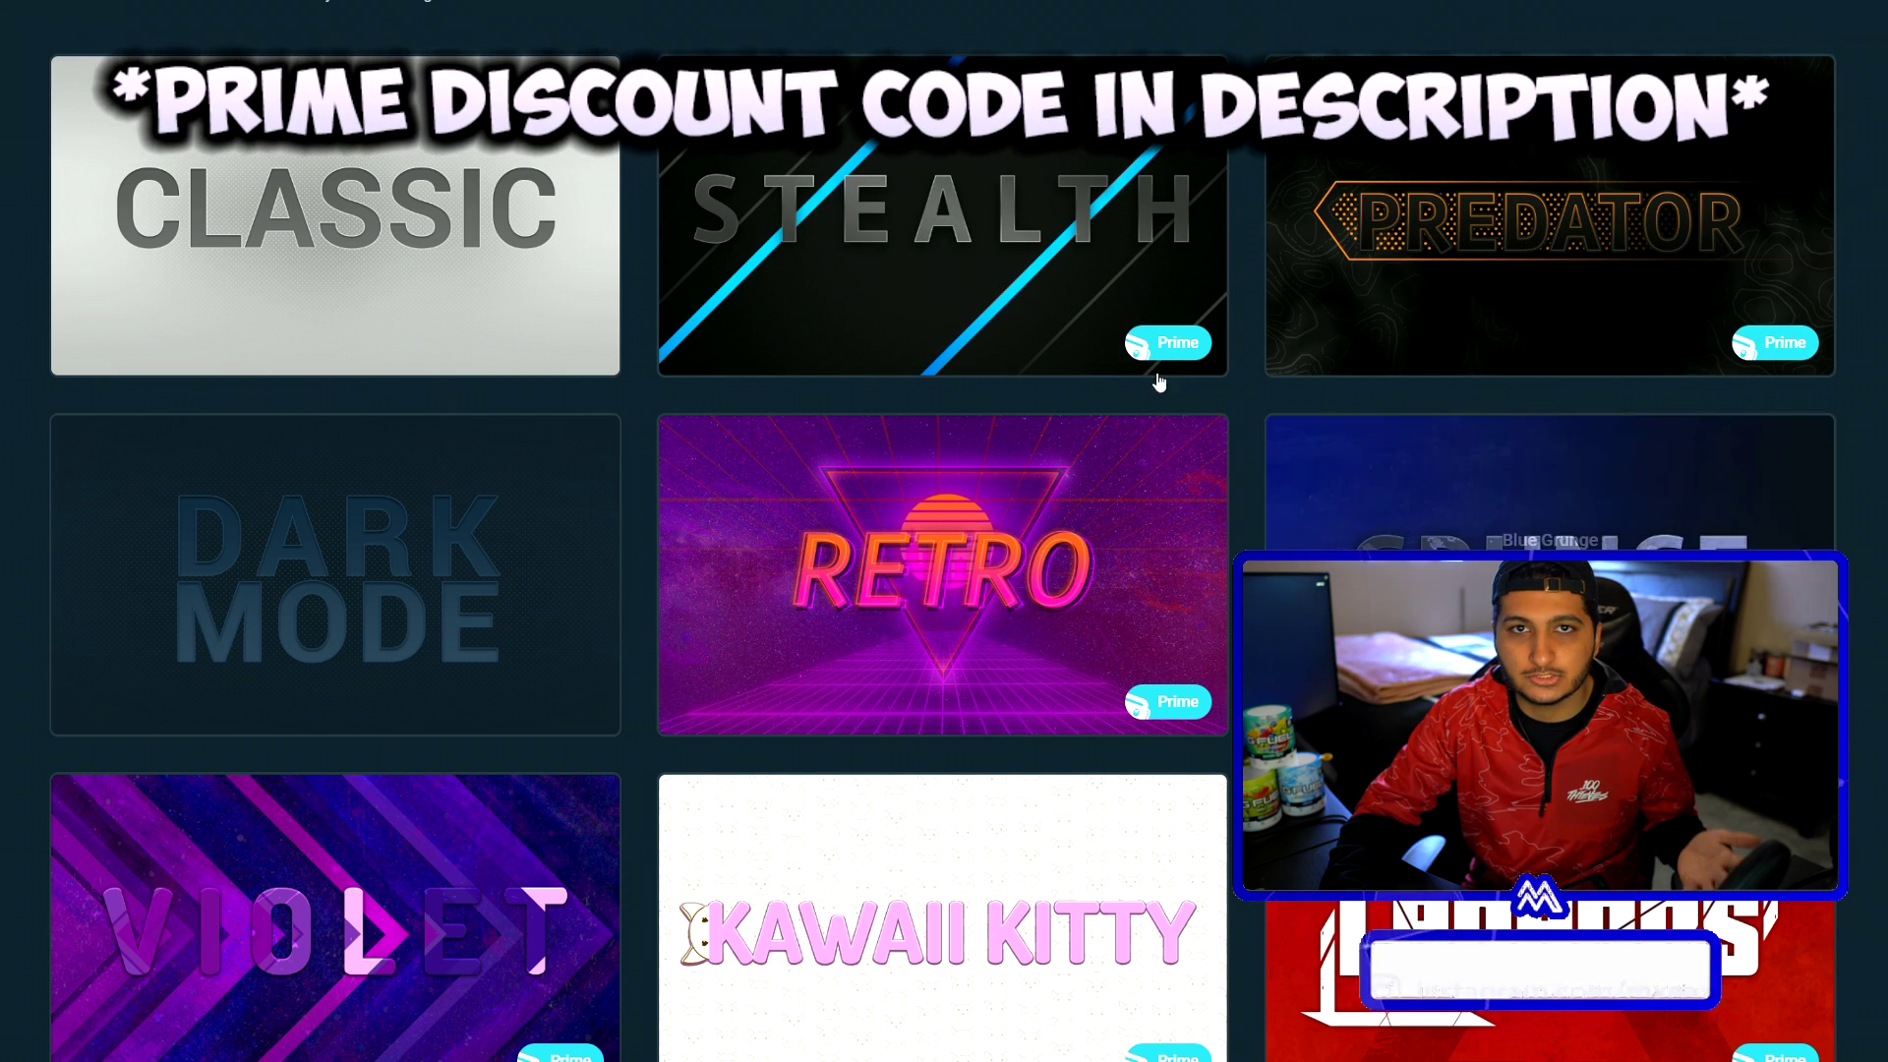
{"action": "scroll", "coordinate": [763, 620], "scroll_direction": "down", "scroll_amount": 2}
{"action": "scroll", "coordinate": [766, 607], "scroll_direction": "down", "scroll_amount": 1}
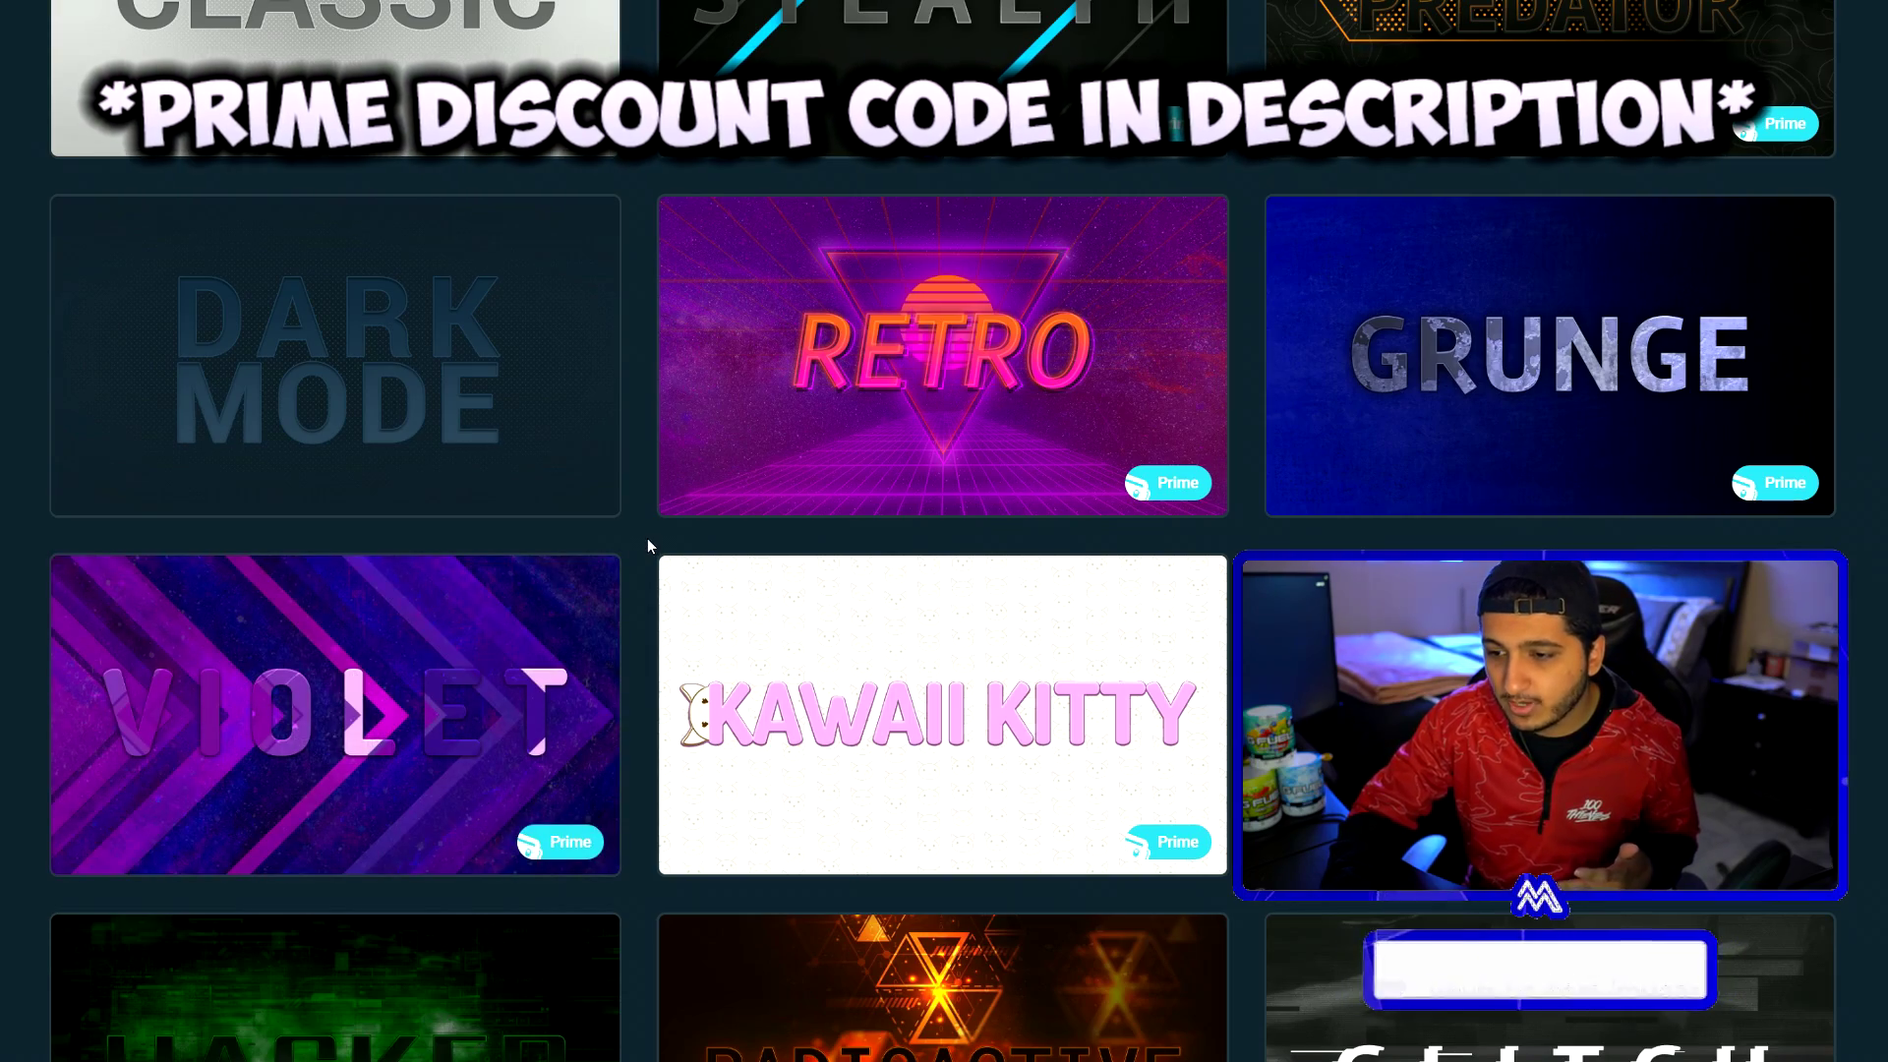
{"action": "scroll", "coordinate": [641, 539], "scroll_direction": "up", "scroll_amount": 3}
{"action": "scroll", "coordinate": [641, 537], "scroll_direction": "down", "scroll_amount": 8}
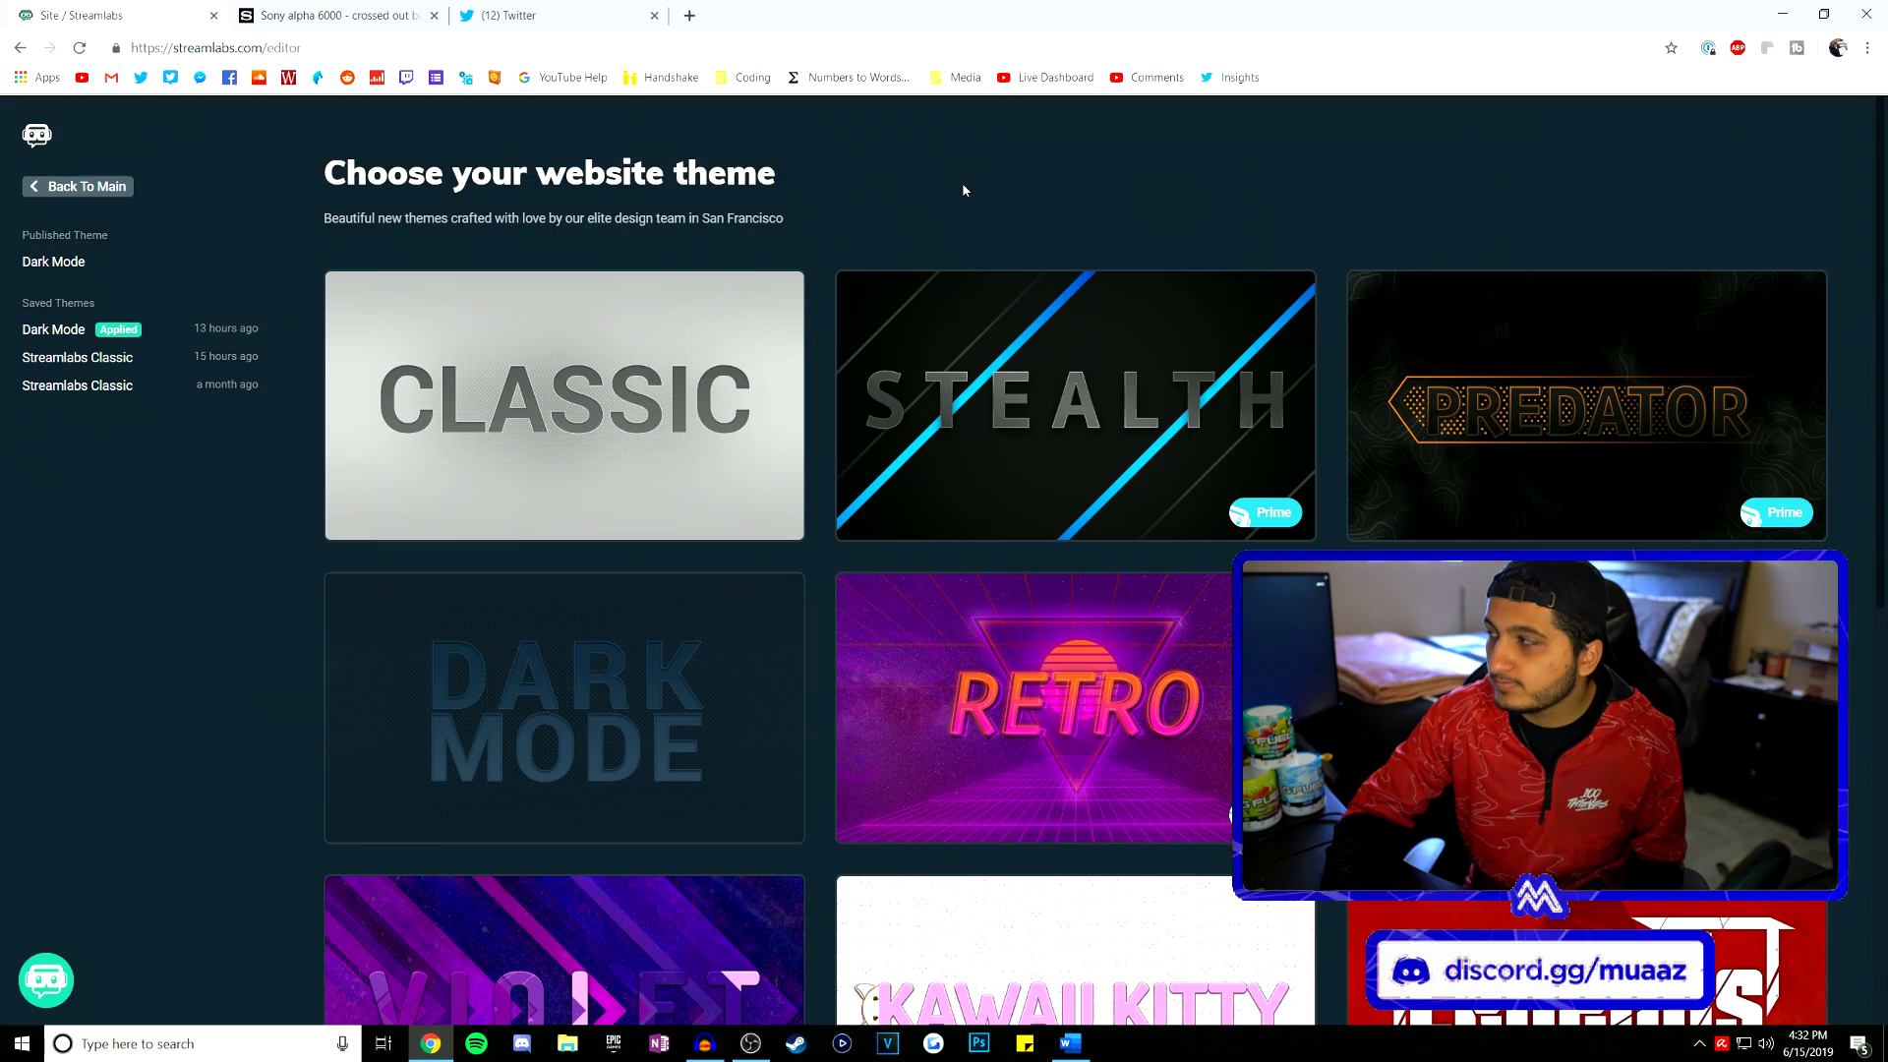
{"action": "scroll", "coordinate": [961, 189], "scroll_direction": "down", "scroll_amount": 5}
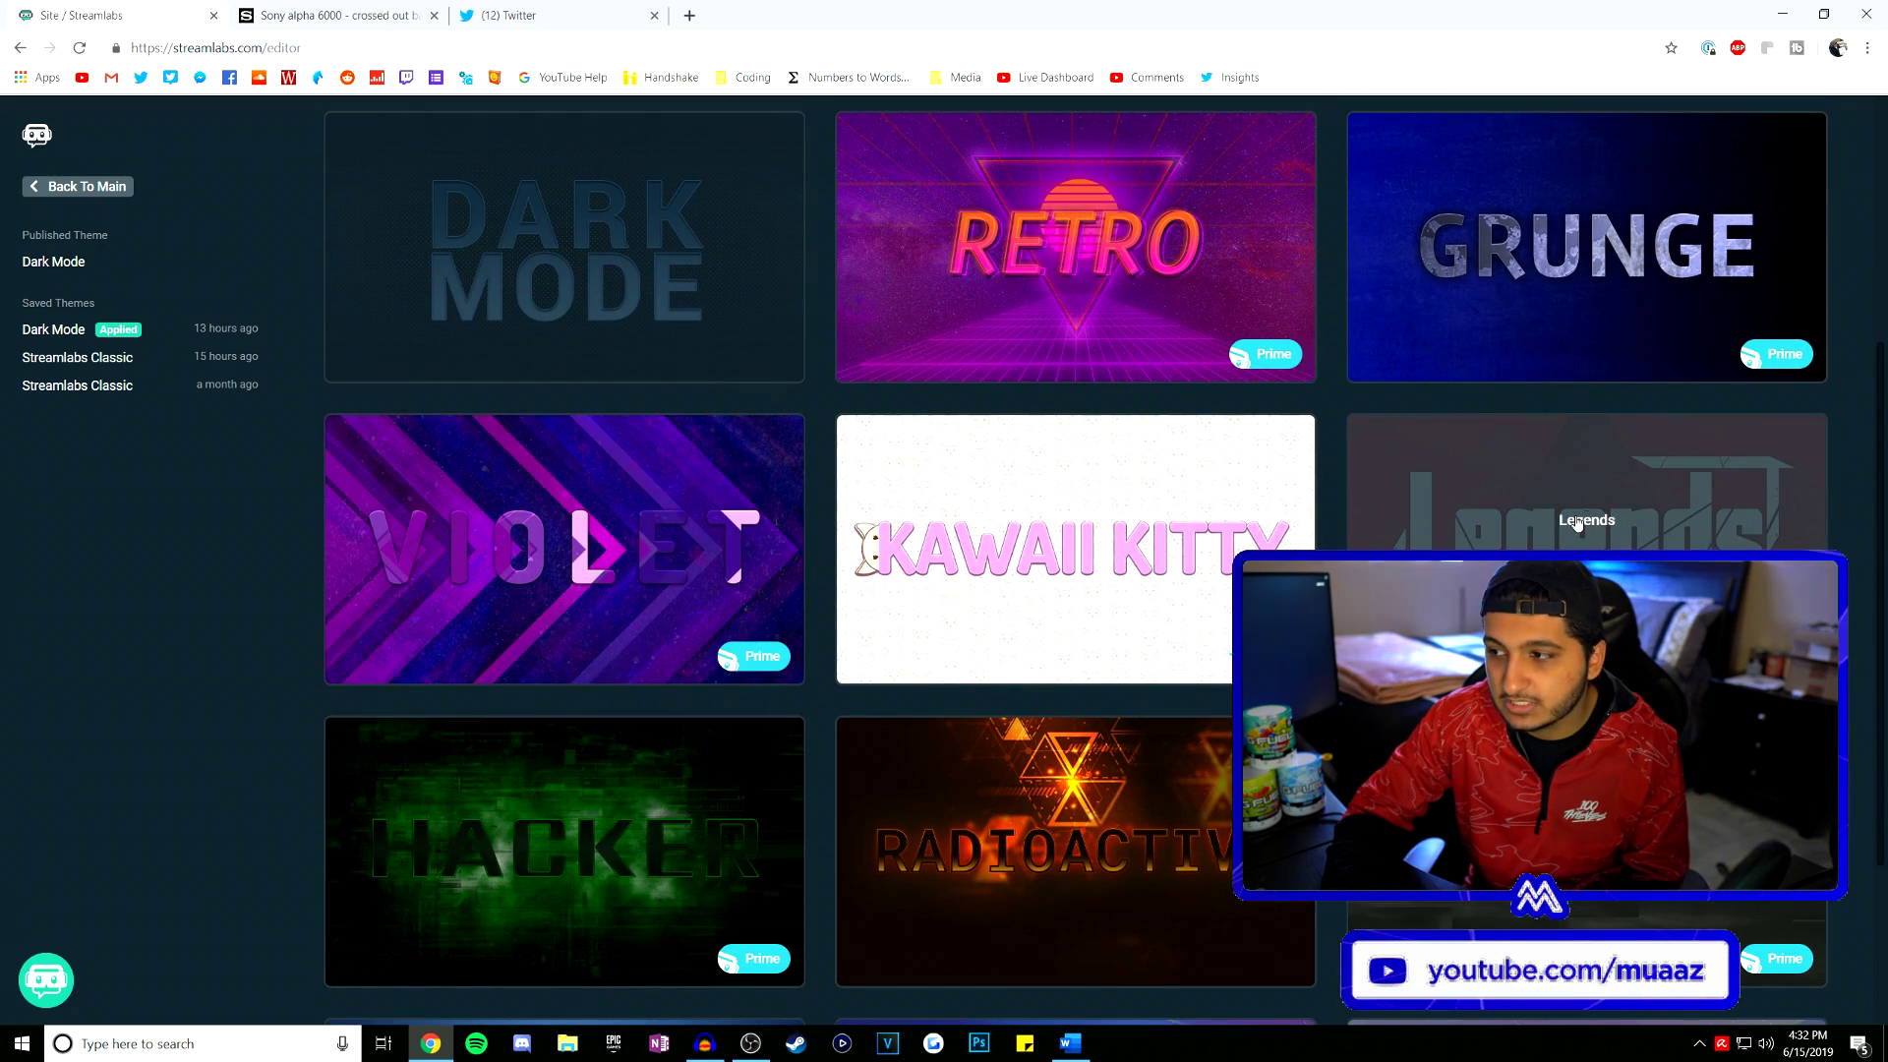
- Apply the red Legends theme and scroll through the site to review it
{"action": "left_click", "coordinate": [1588, 575]}
{"action": "scroll", "coordinate": [958, 381], "scroll_direction": "down", "scroll_amount": 7}
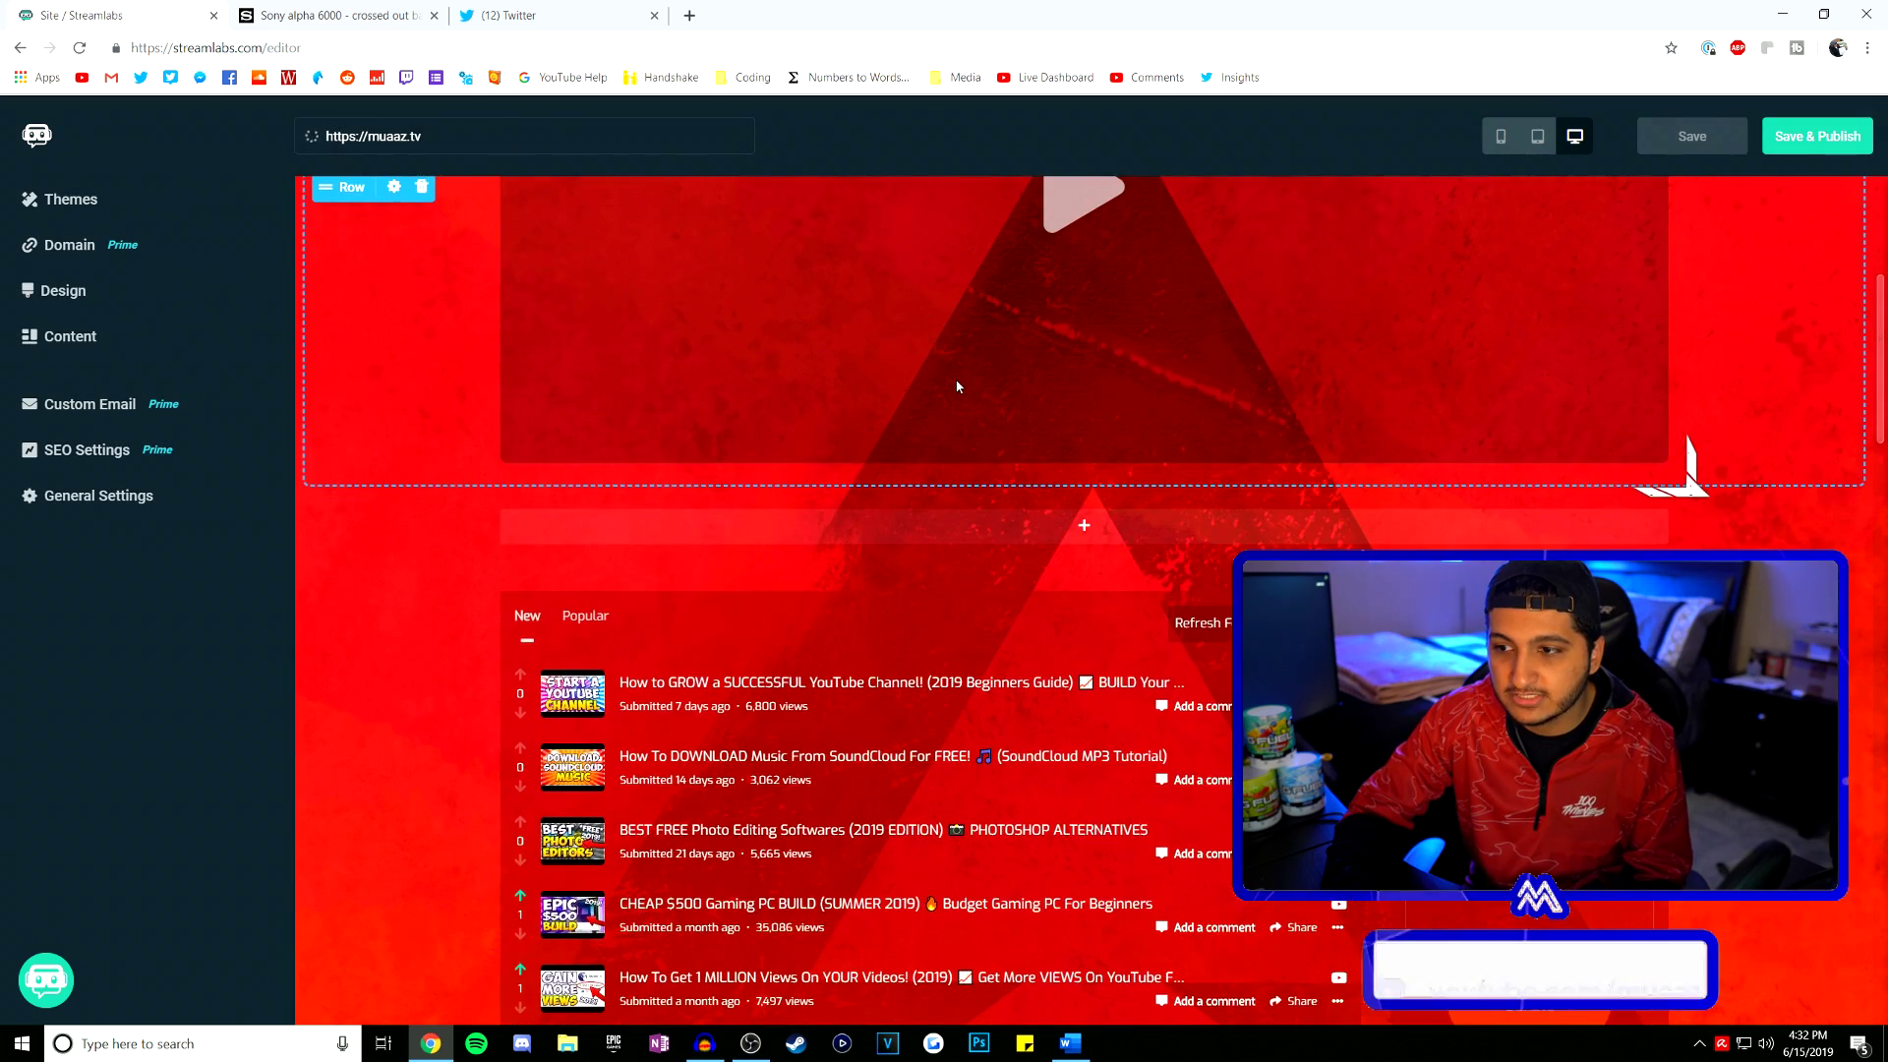
{"action": "scroll", "coordinate": [957, 386], "scroll_direction": "down", "scroll_amount": 4}
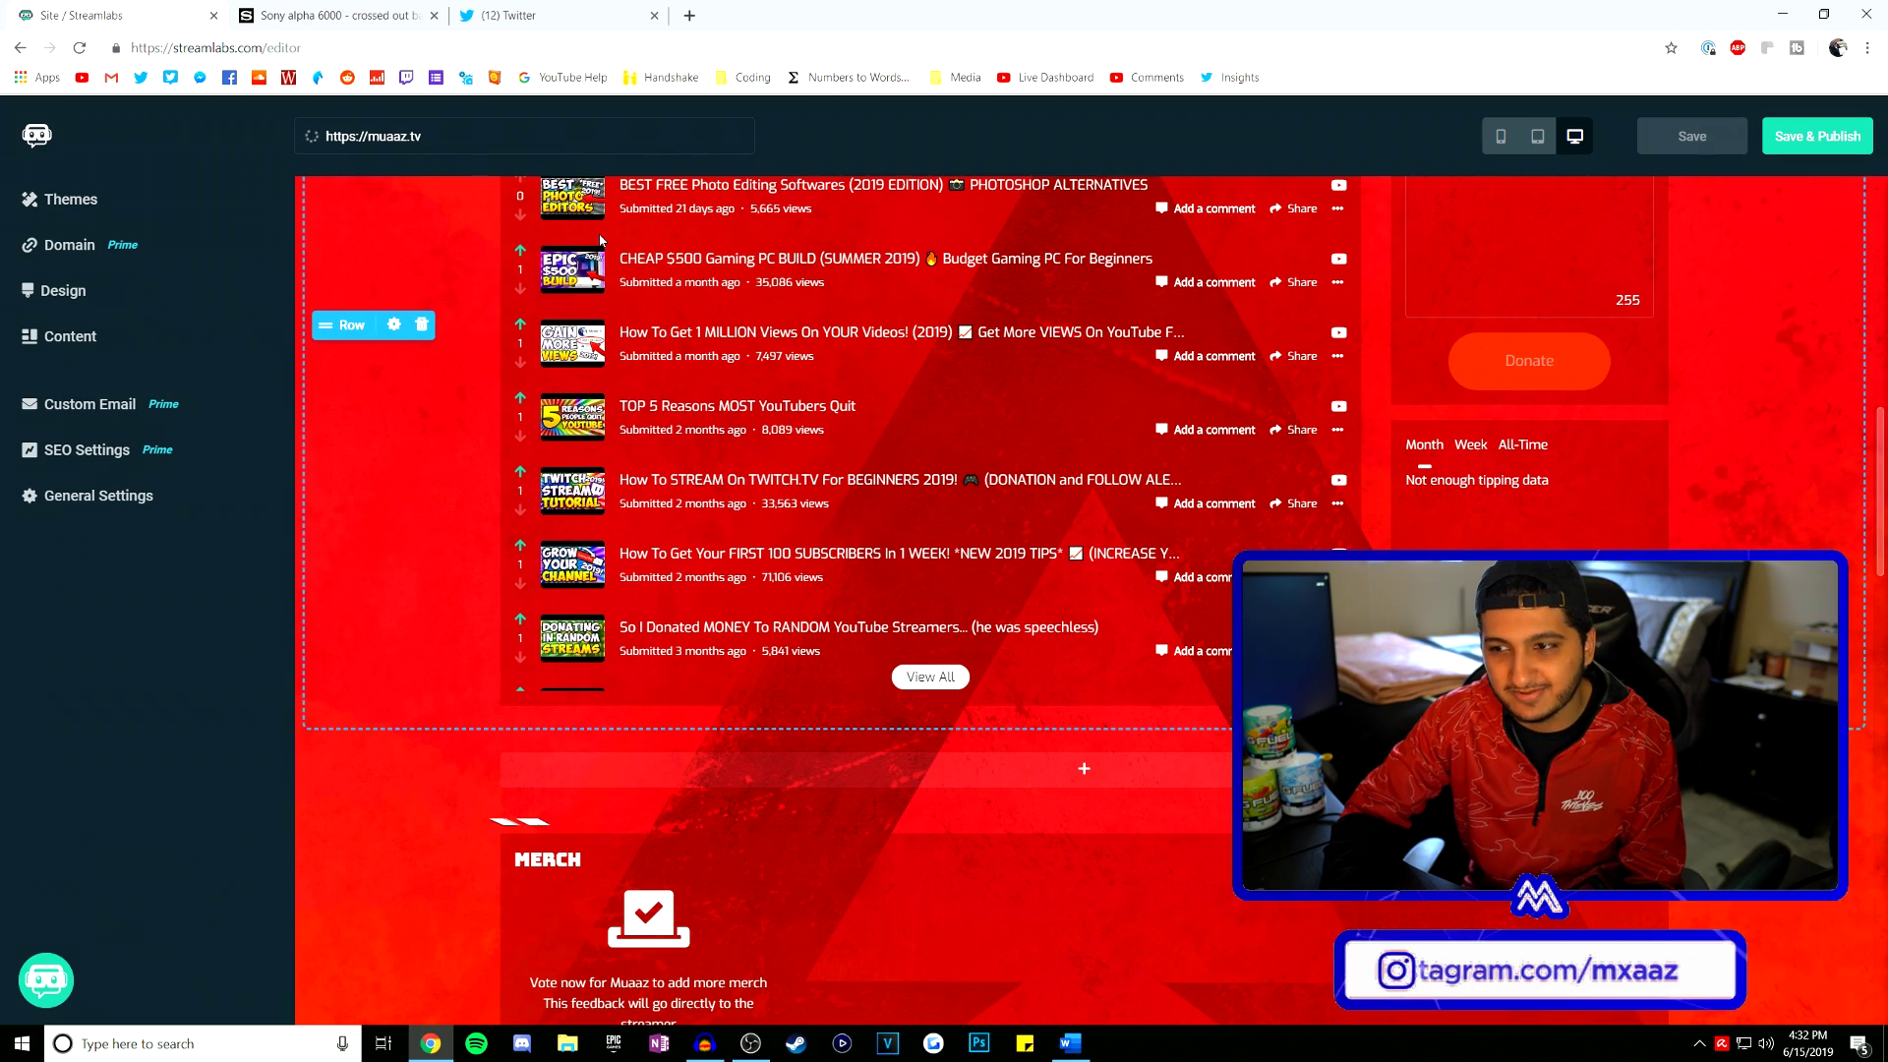
{"action": "scroll", "coordinate": [602, 239], "scroll_direction": "up", "scroll_amount": 6}
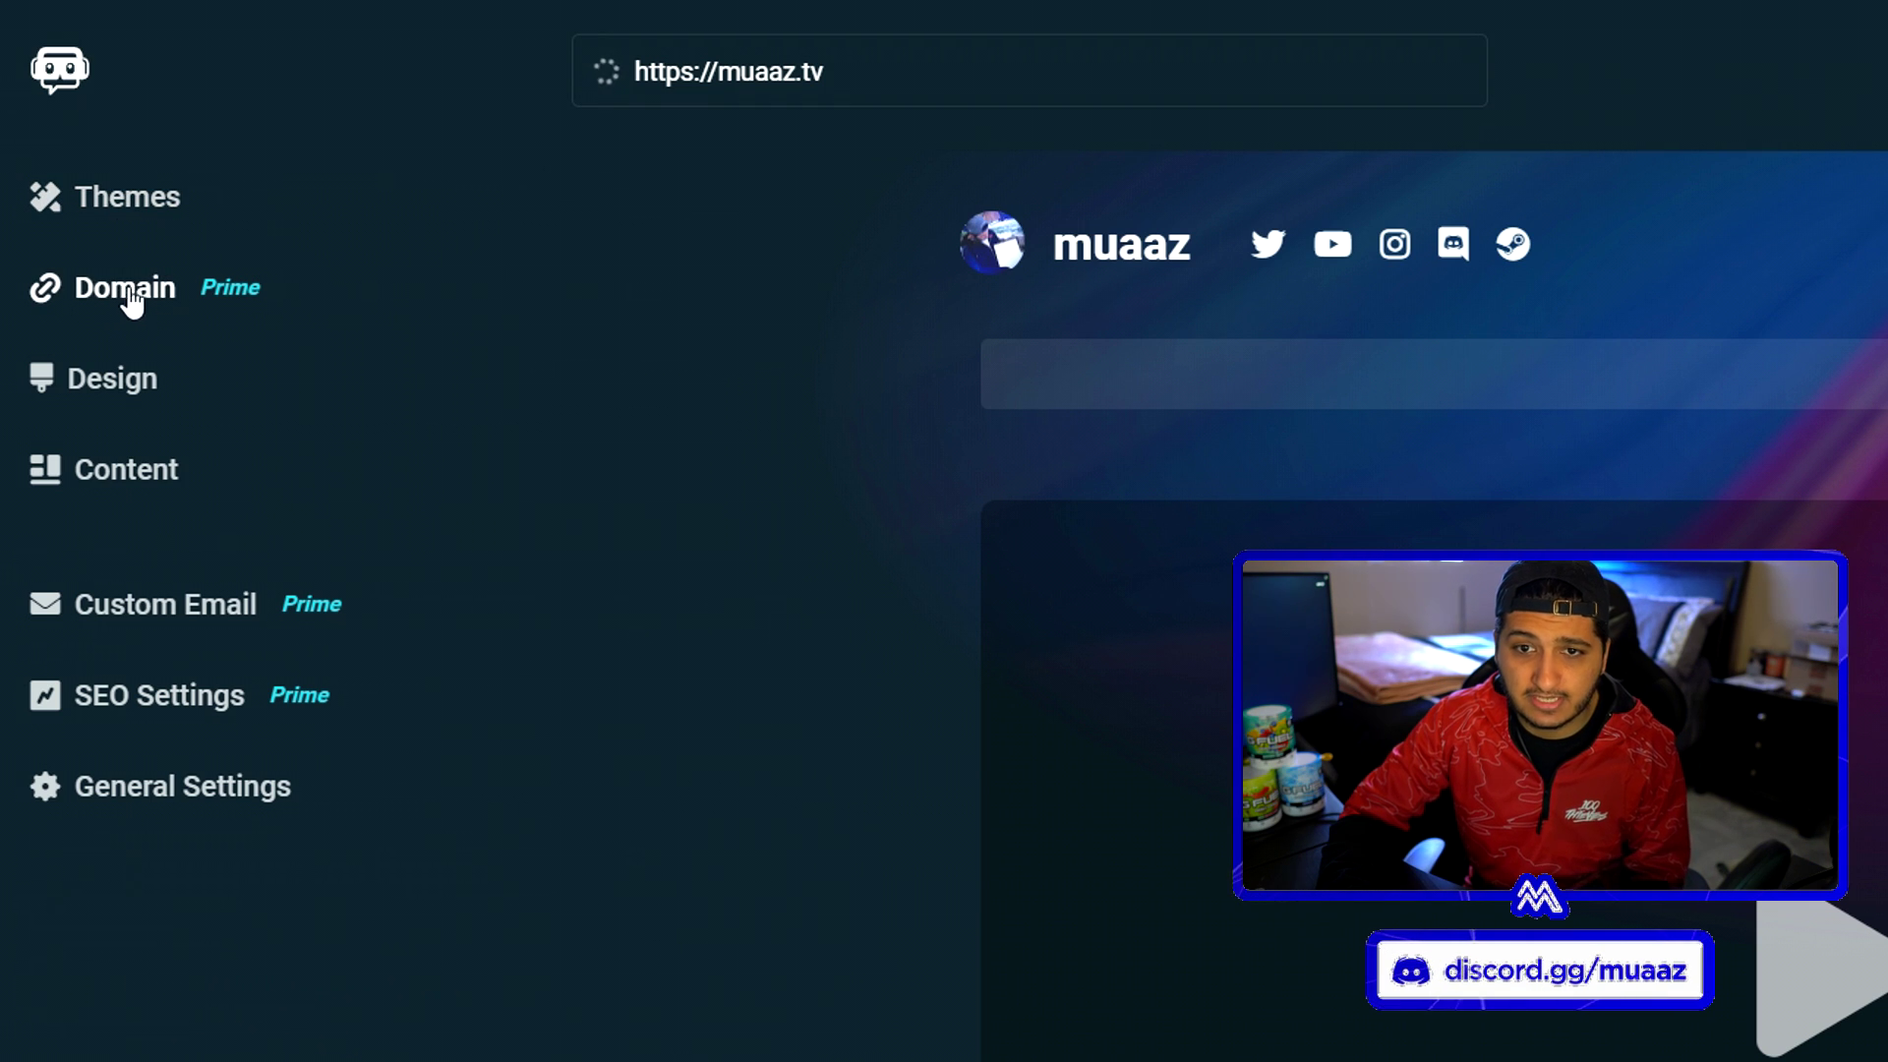
- In Design, set the Section Background Color to blue #165C8AFF
{"action": "left_click", "coordinate": [109, 389]}
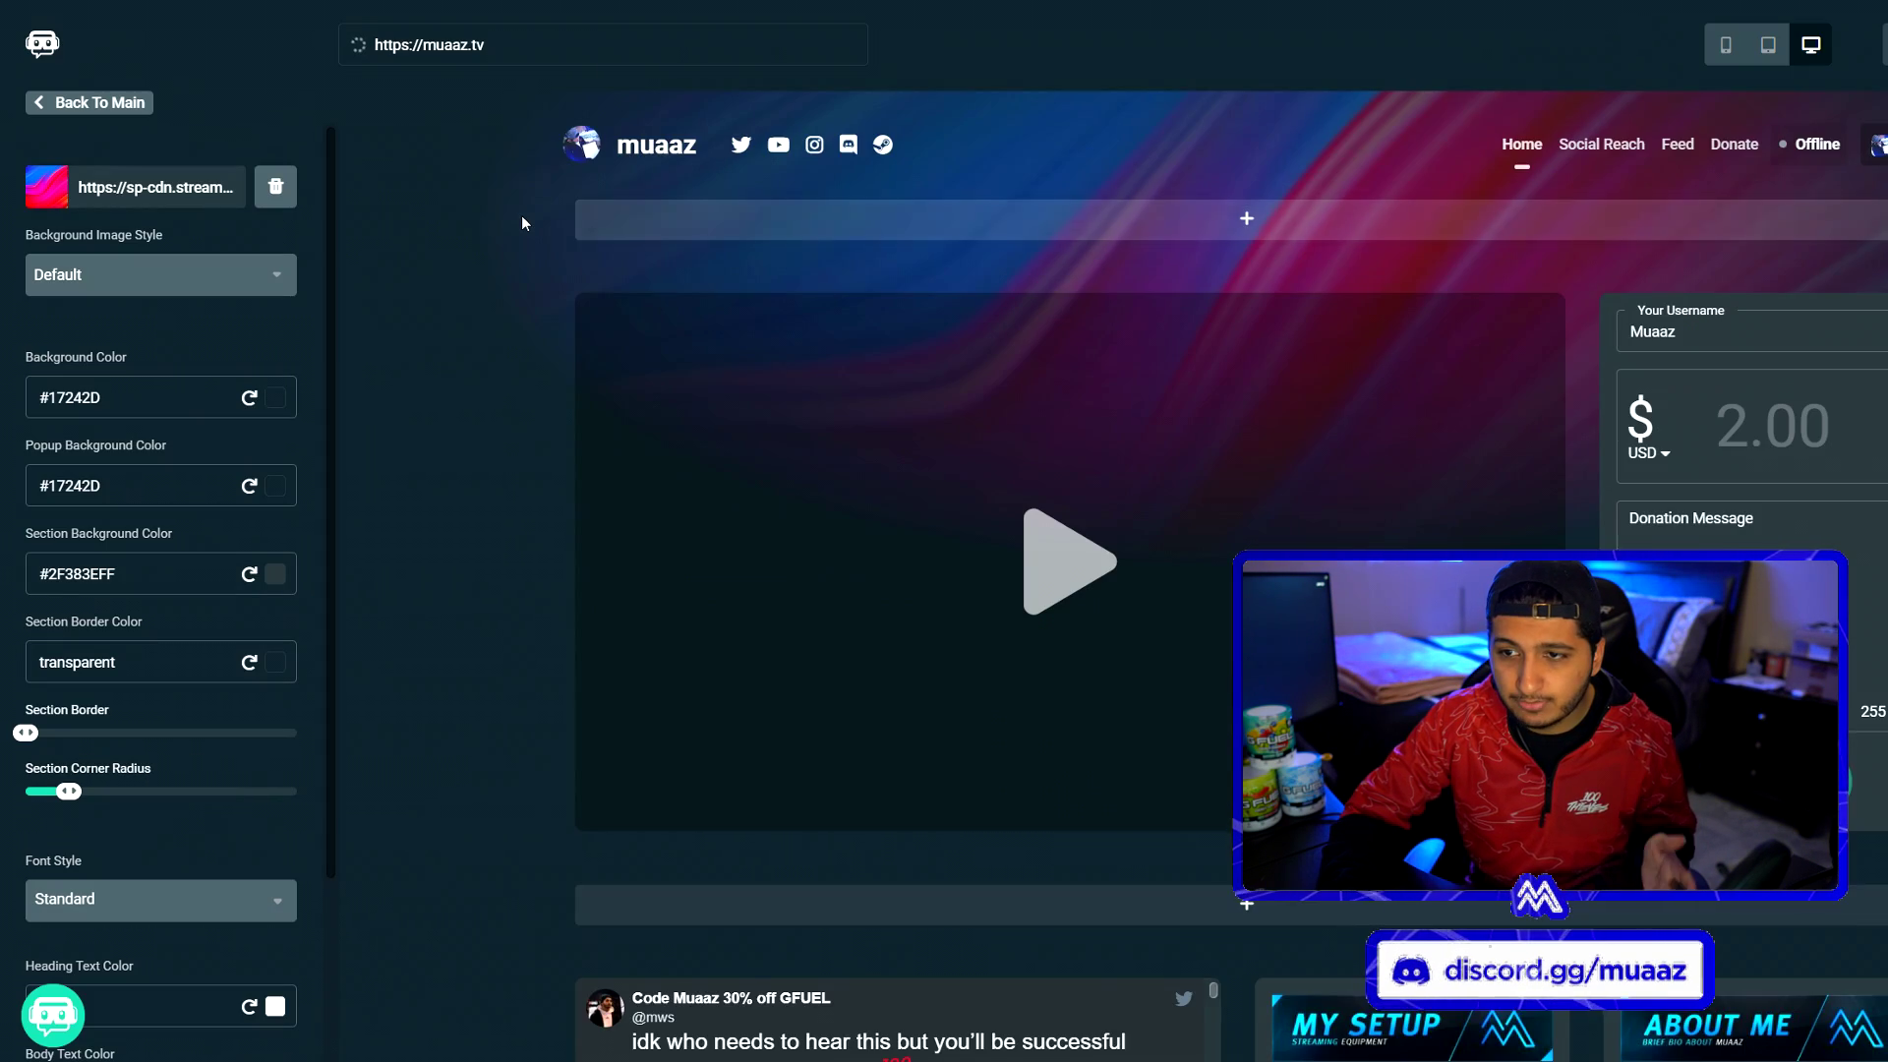
{"action": "scroll", "coordinate": [521, 211], "scroll_direction": "down", "scroll_amount": 1}
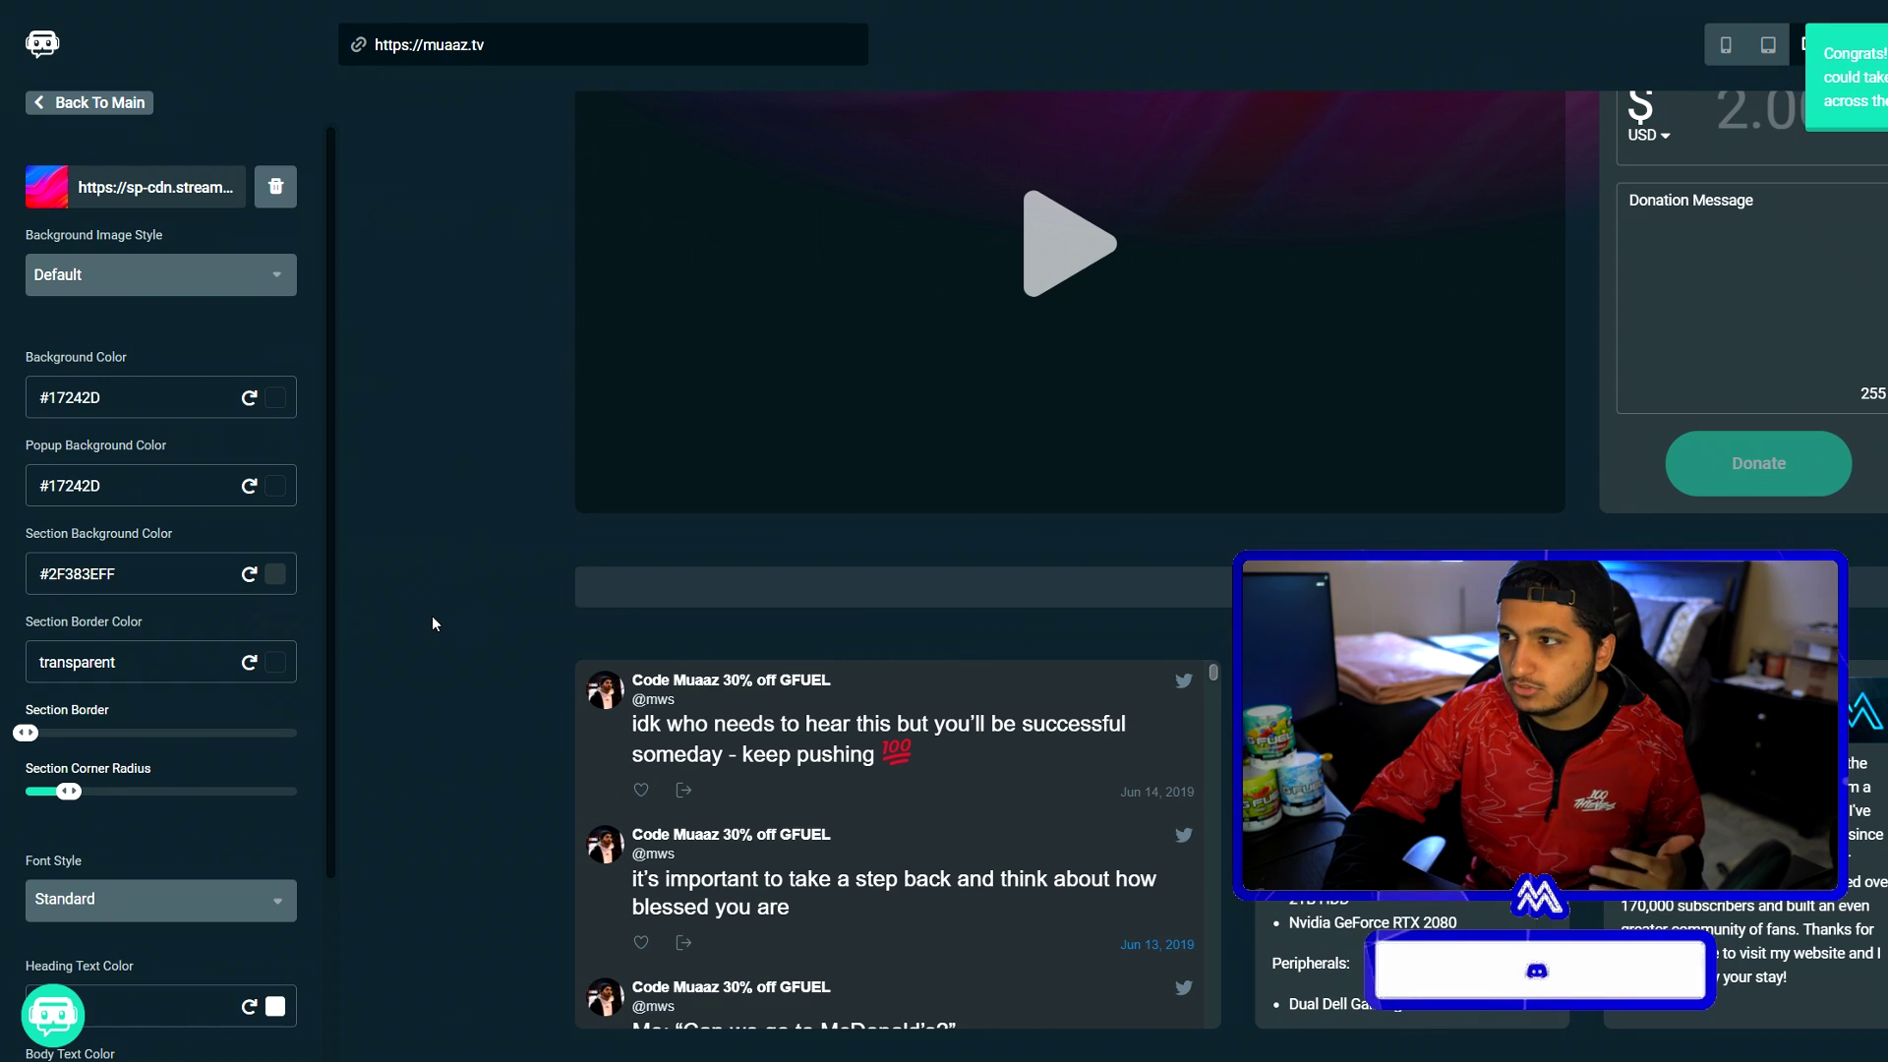
{"action": "scroll", "coordinate": [433, 615], "scroll_direction": "down", "scroll_amount": 1}
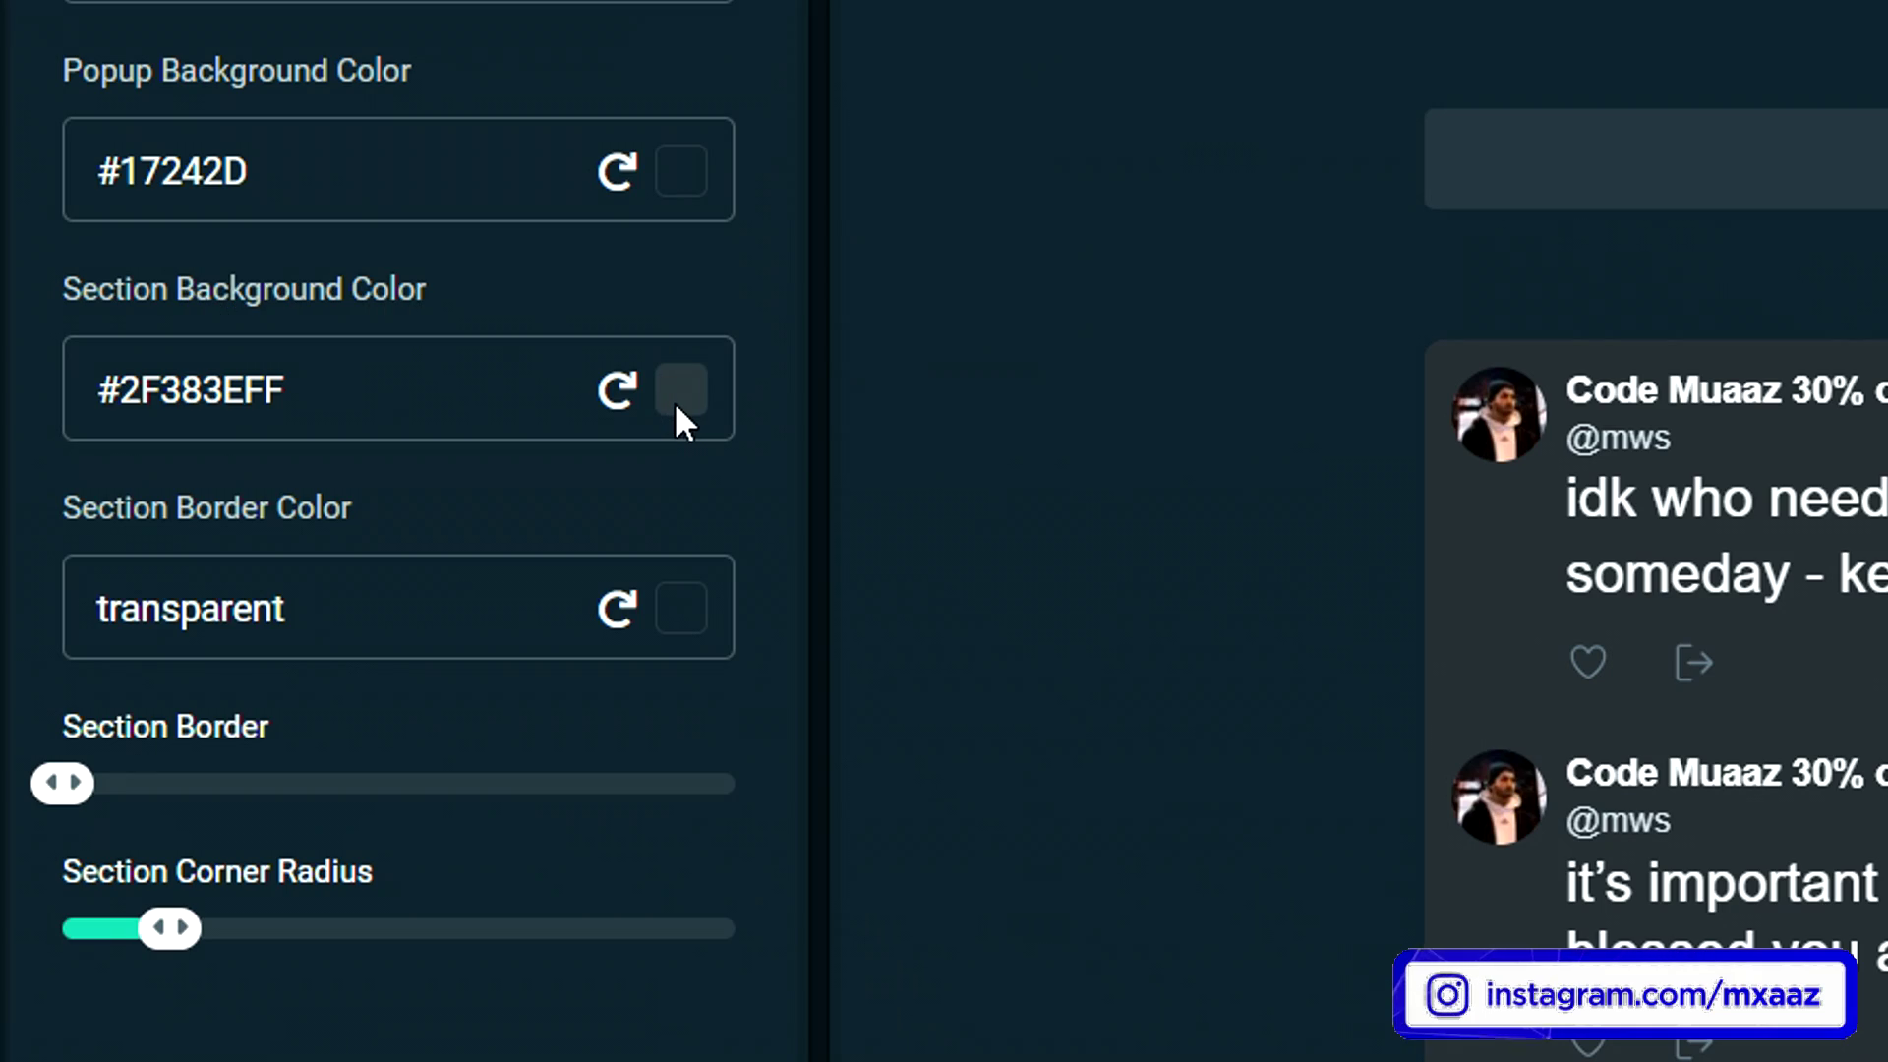
{"action": "left_click", "coordinate": [329, 679]}
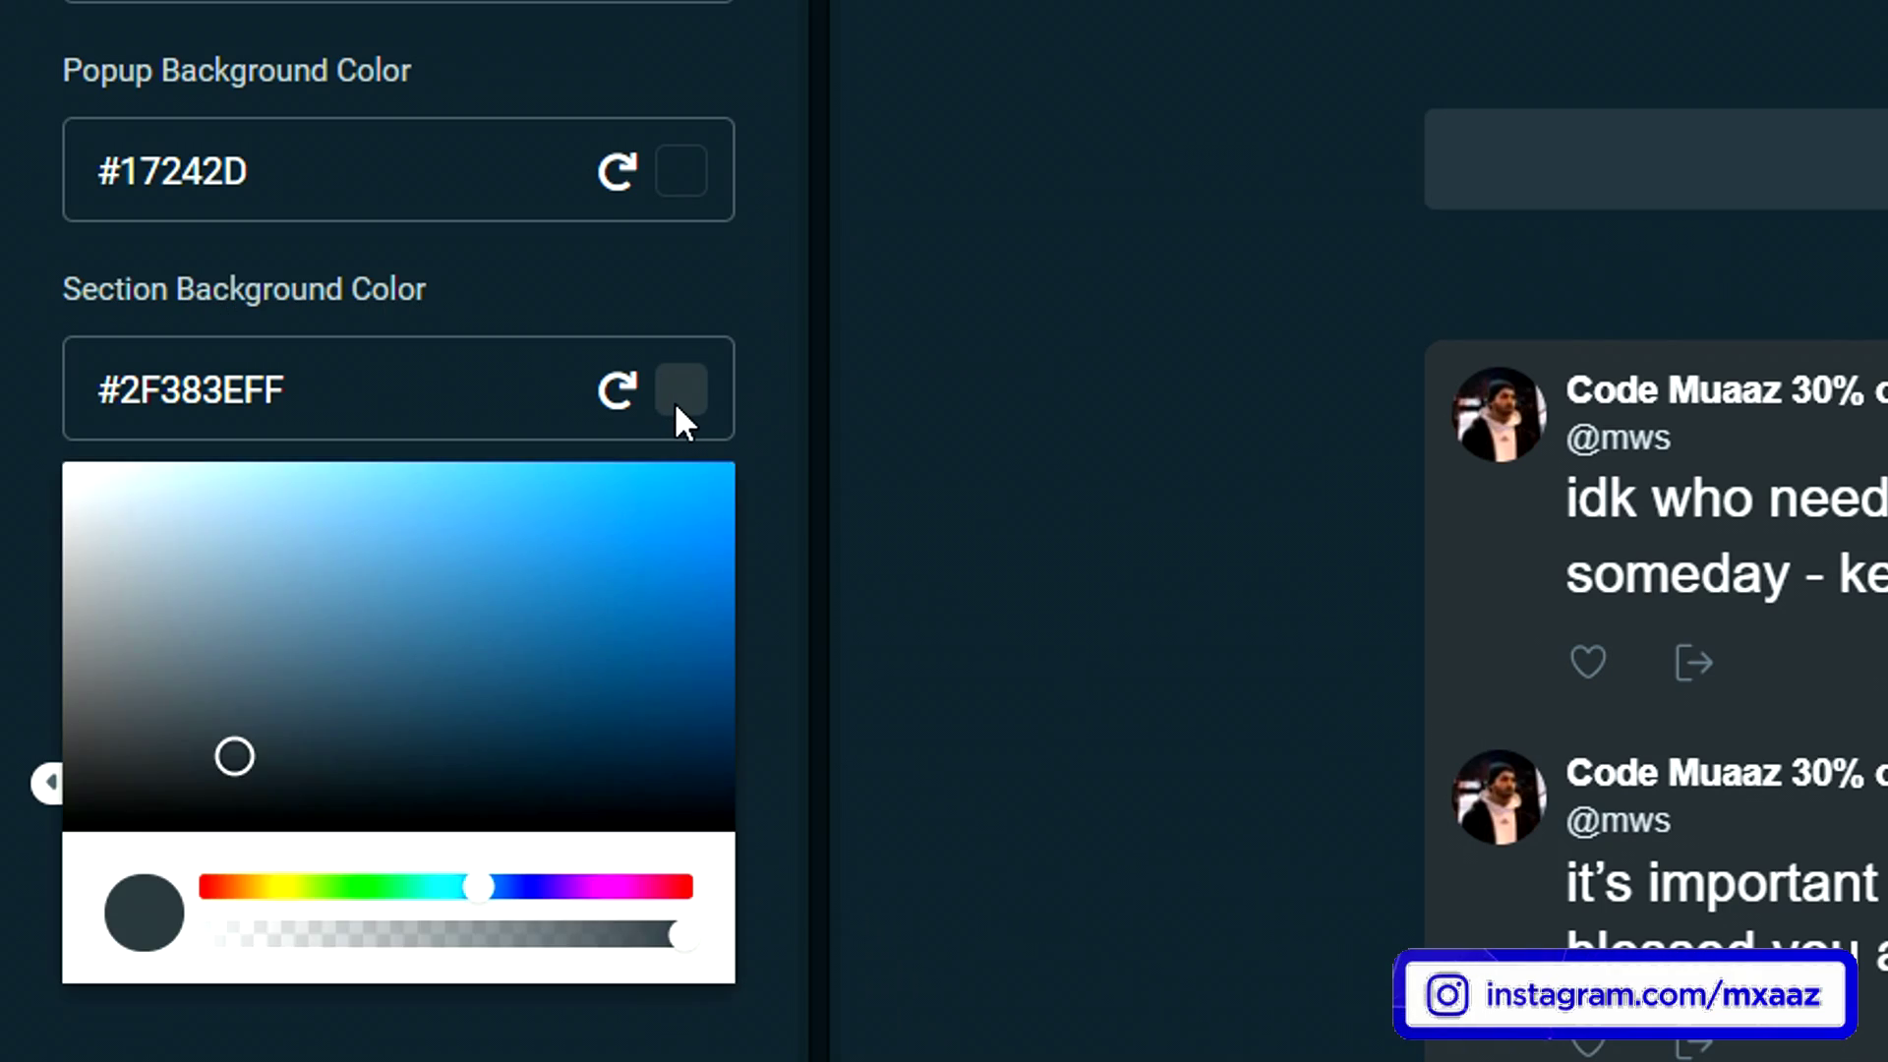
{"action": "left_click_drag", "start_coordinate": [662, 554], "coordinate": [704, 523]}
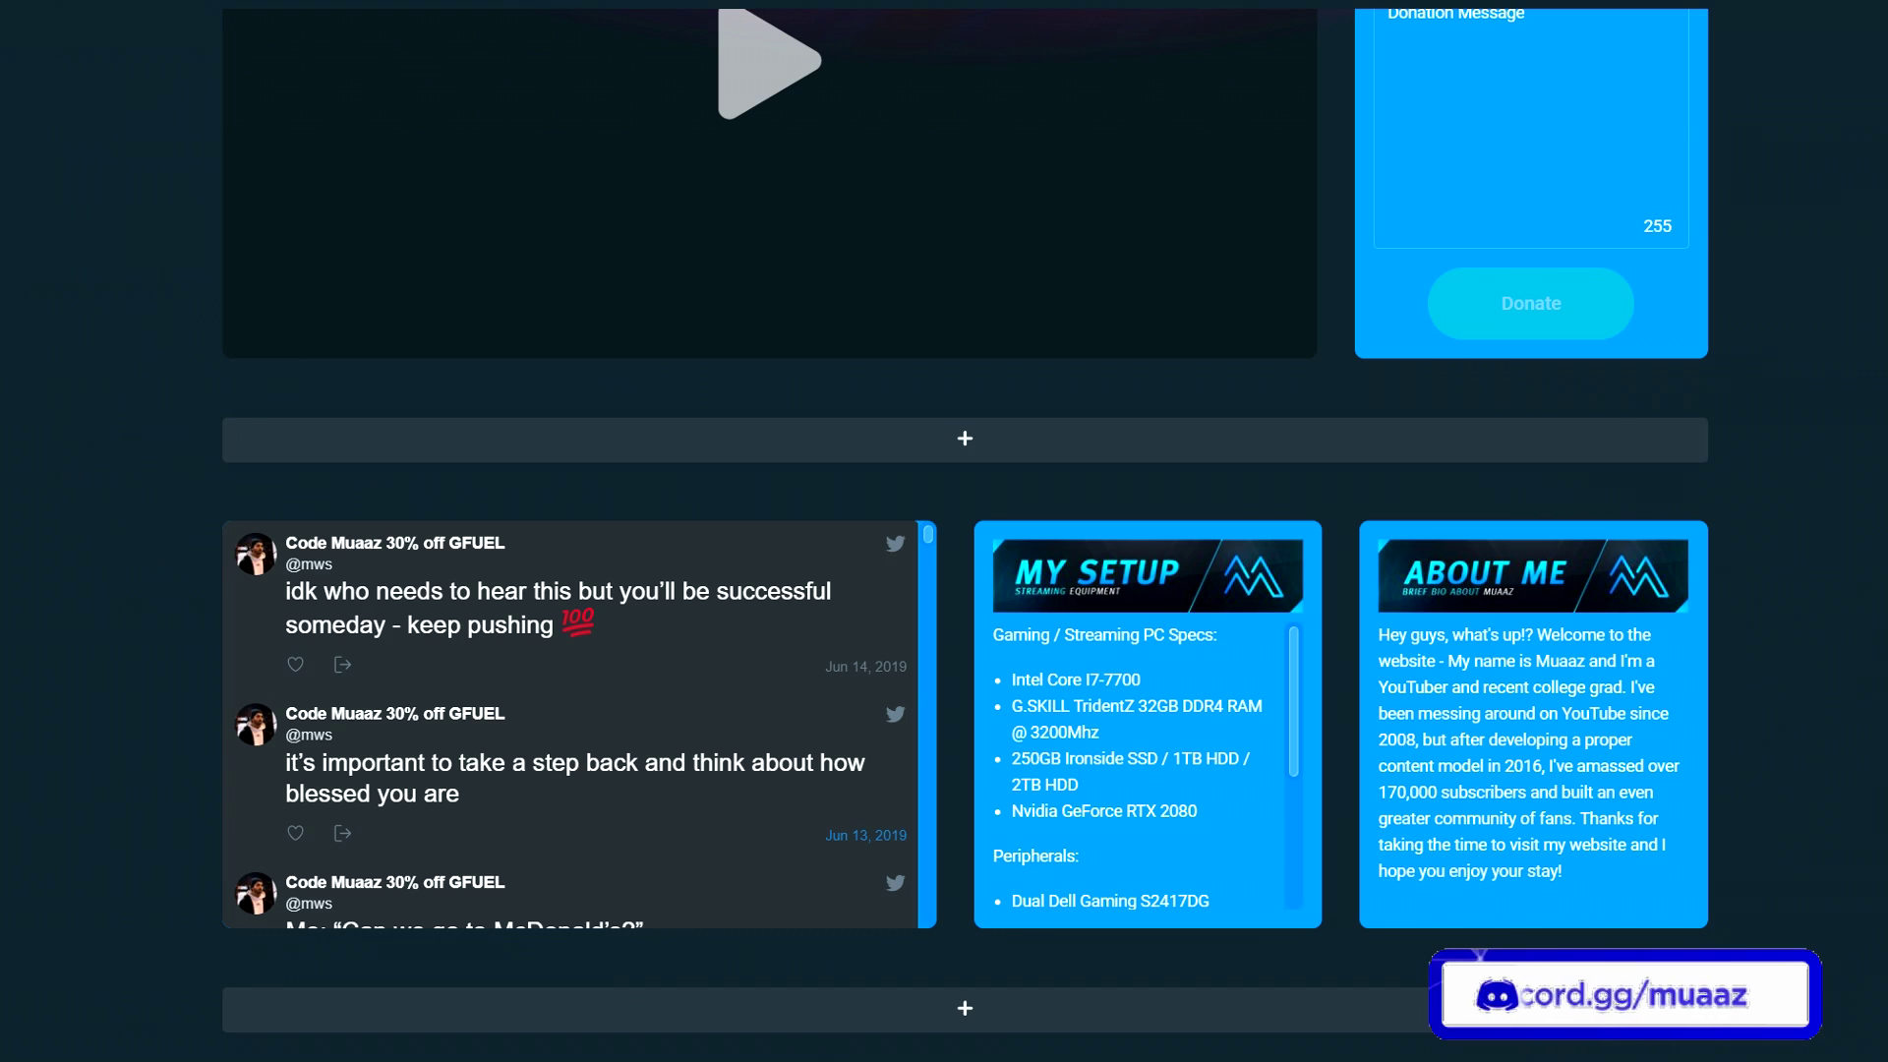
{"action": "scroll", "coordinate": [1657, 481], "scroll_direction": "up", "scroll_amount": 5}
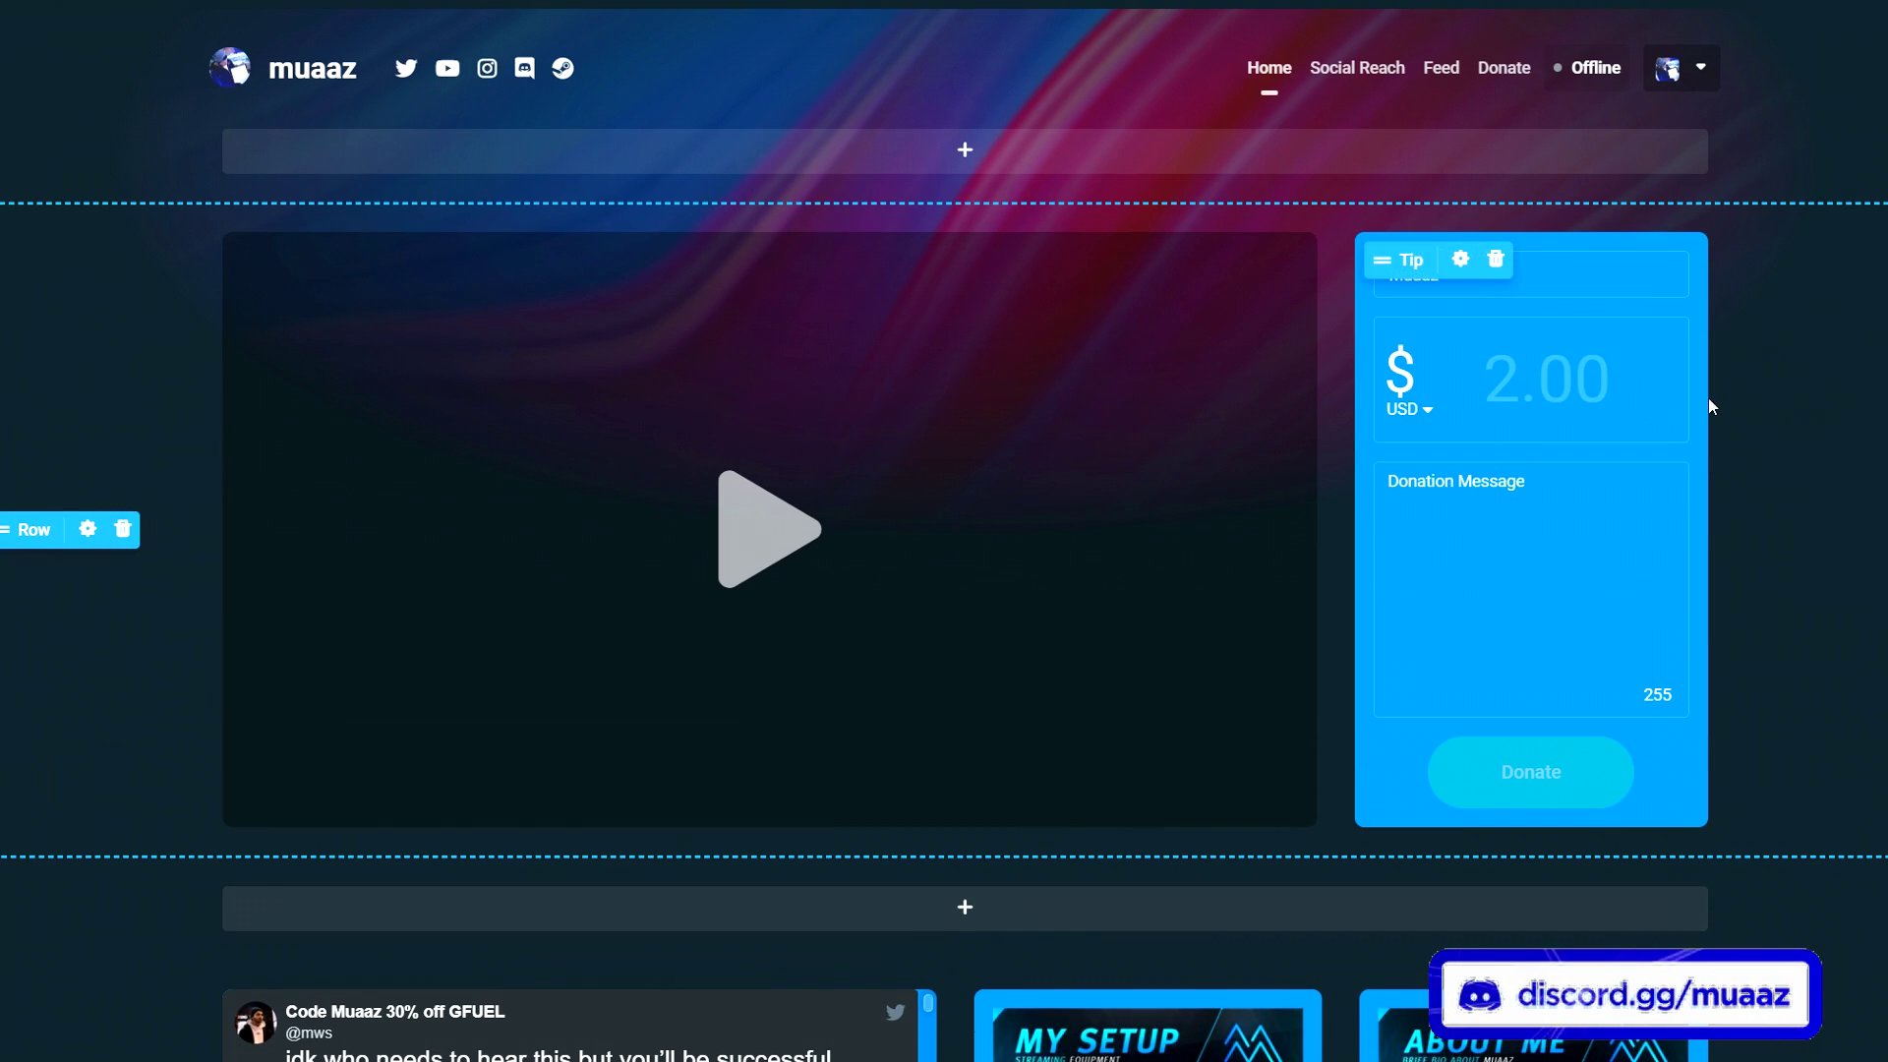
{"action": "scroll", "coordinate": [1746, 401], "scroll_direction": "down", "scroll_amount": 15}
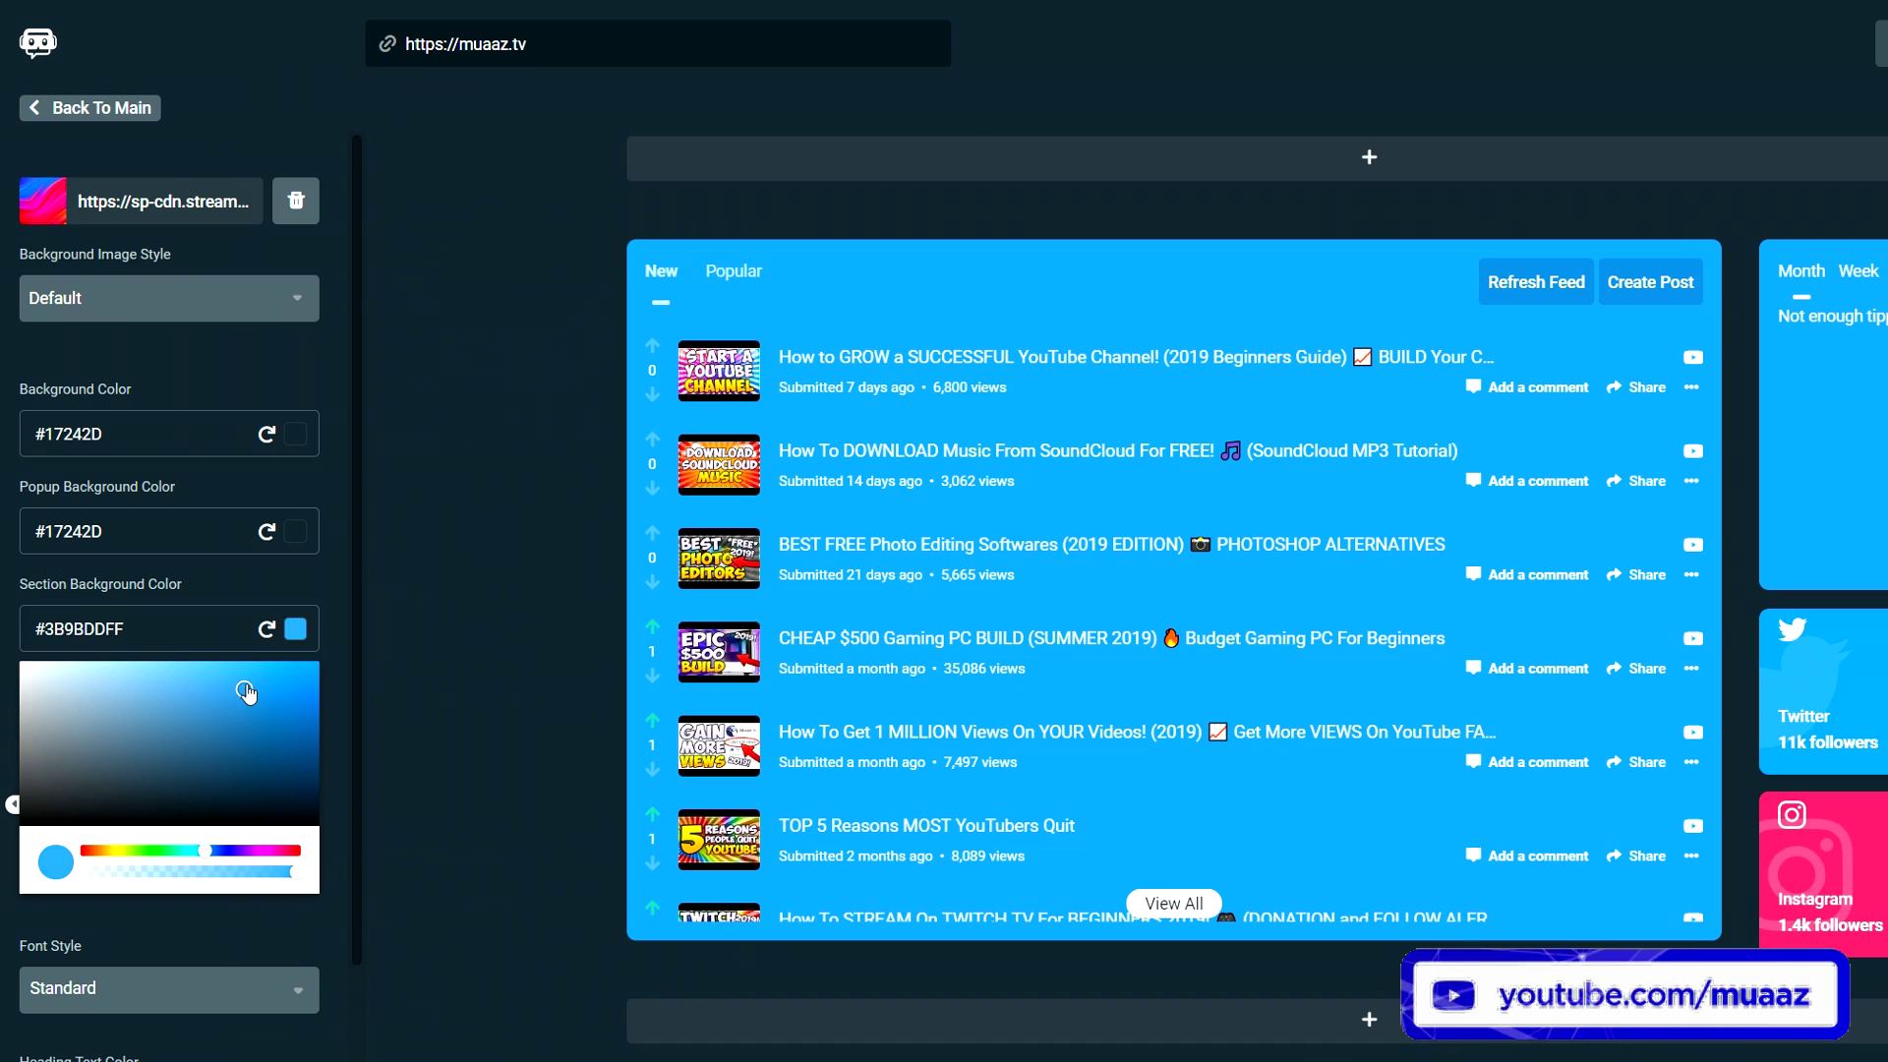
{"action": "left_click_drag", "start_coordinate": [261, 696], "coordinate": [276, 744]}
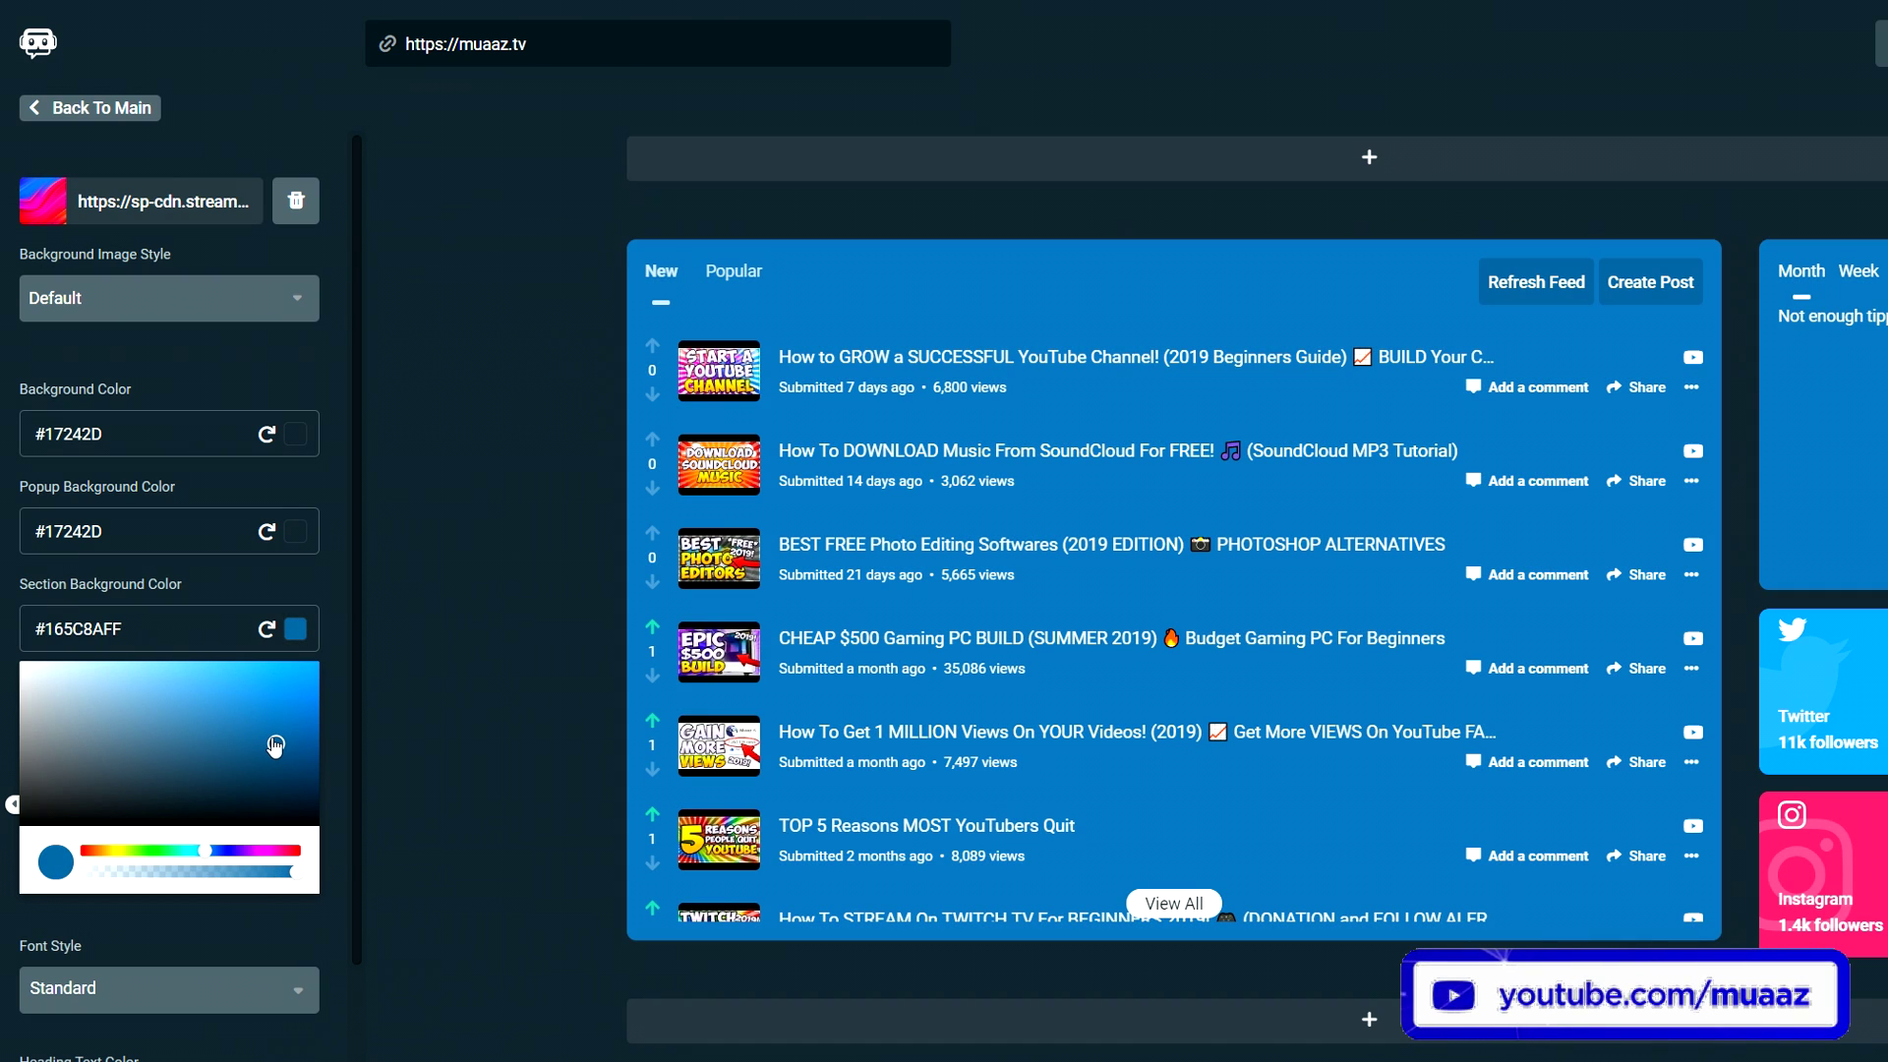
{"action": "scroll", "coordinate": [525, 640], "scroll_direction": "up", "scroll_amount": 10}
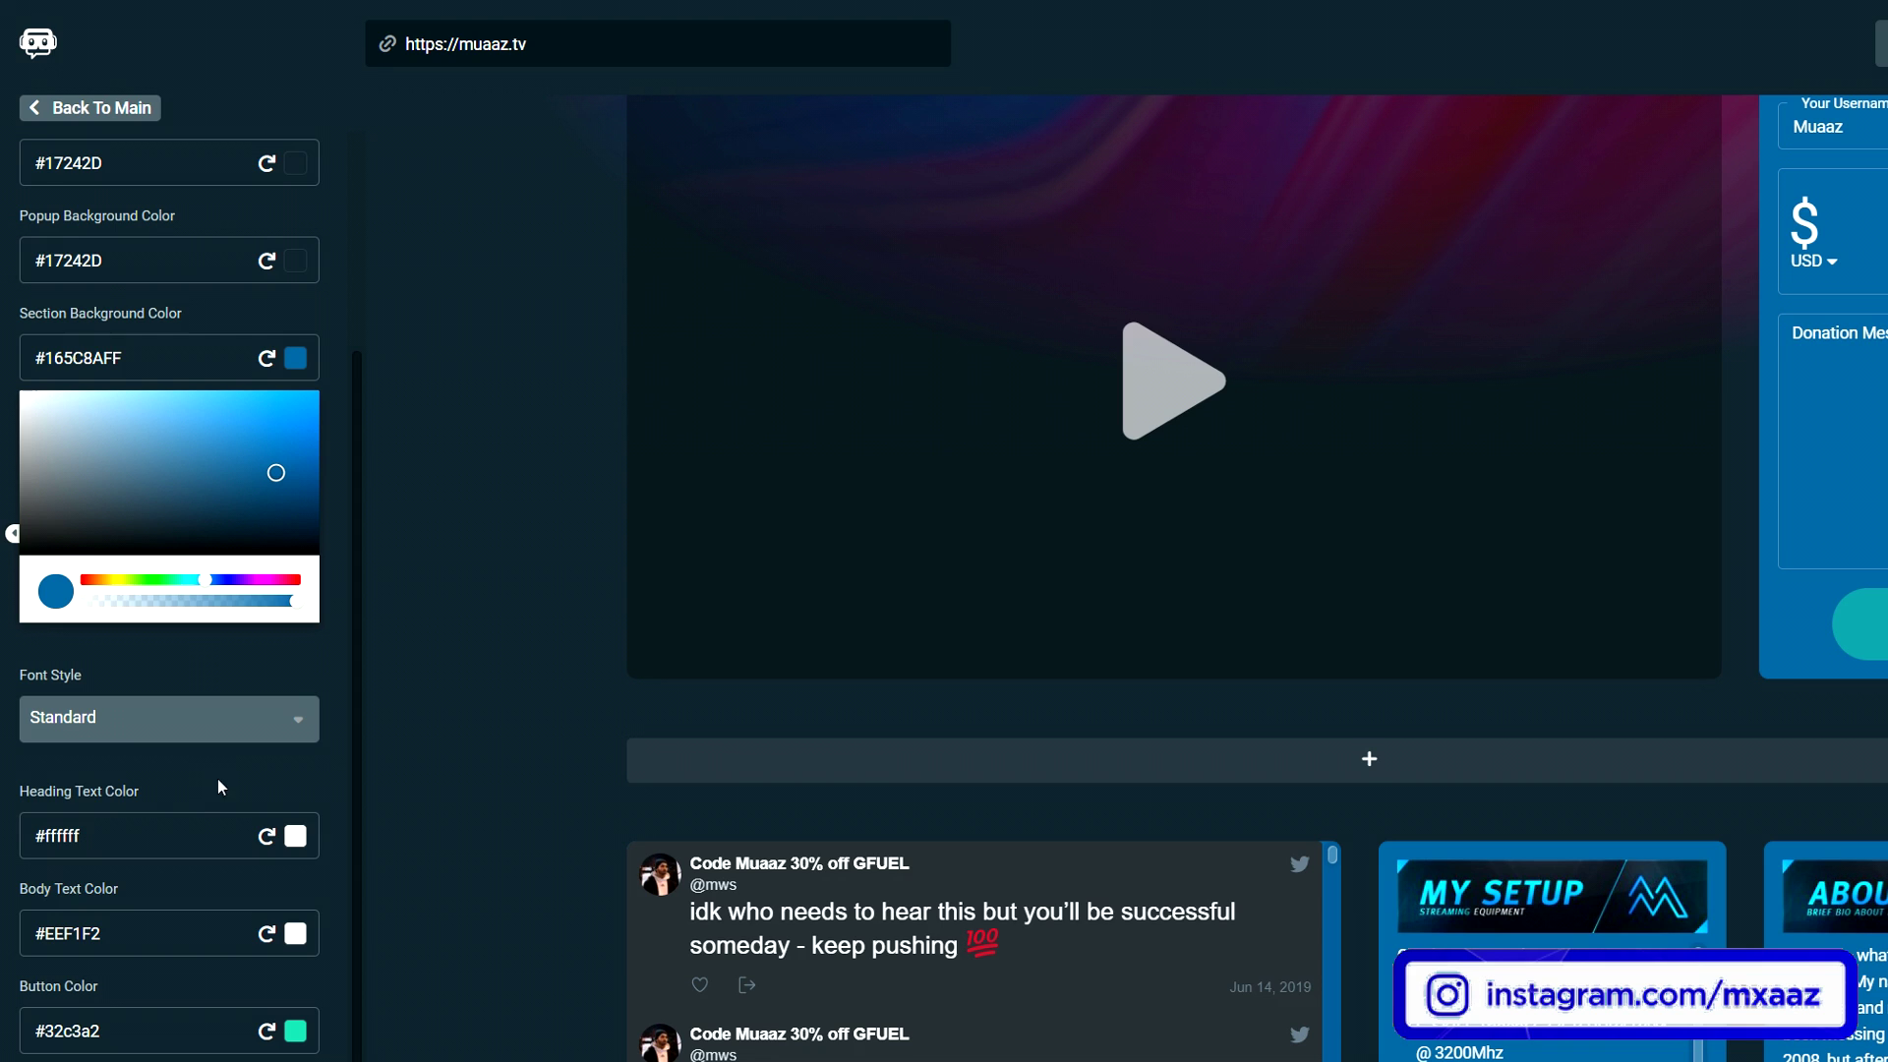
{"action": "left_click", "coordinate": [65, 733]}
{"action": "left_click", "coordinate": [240, 682]}
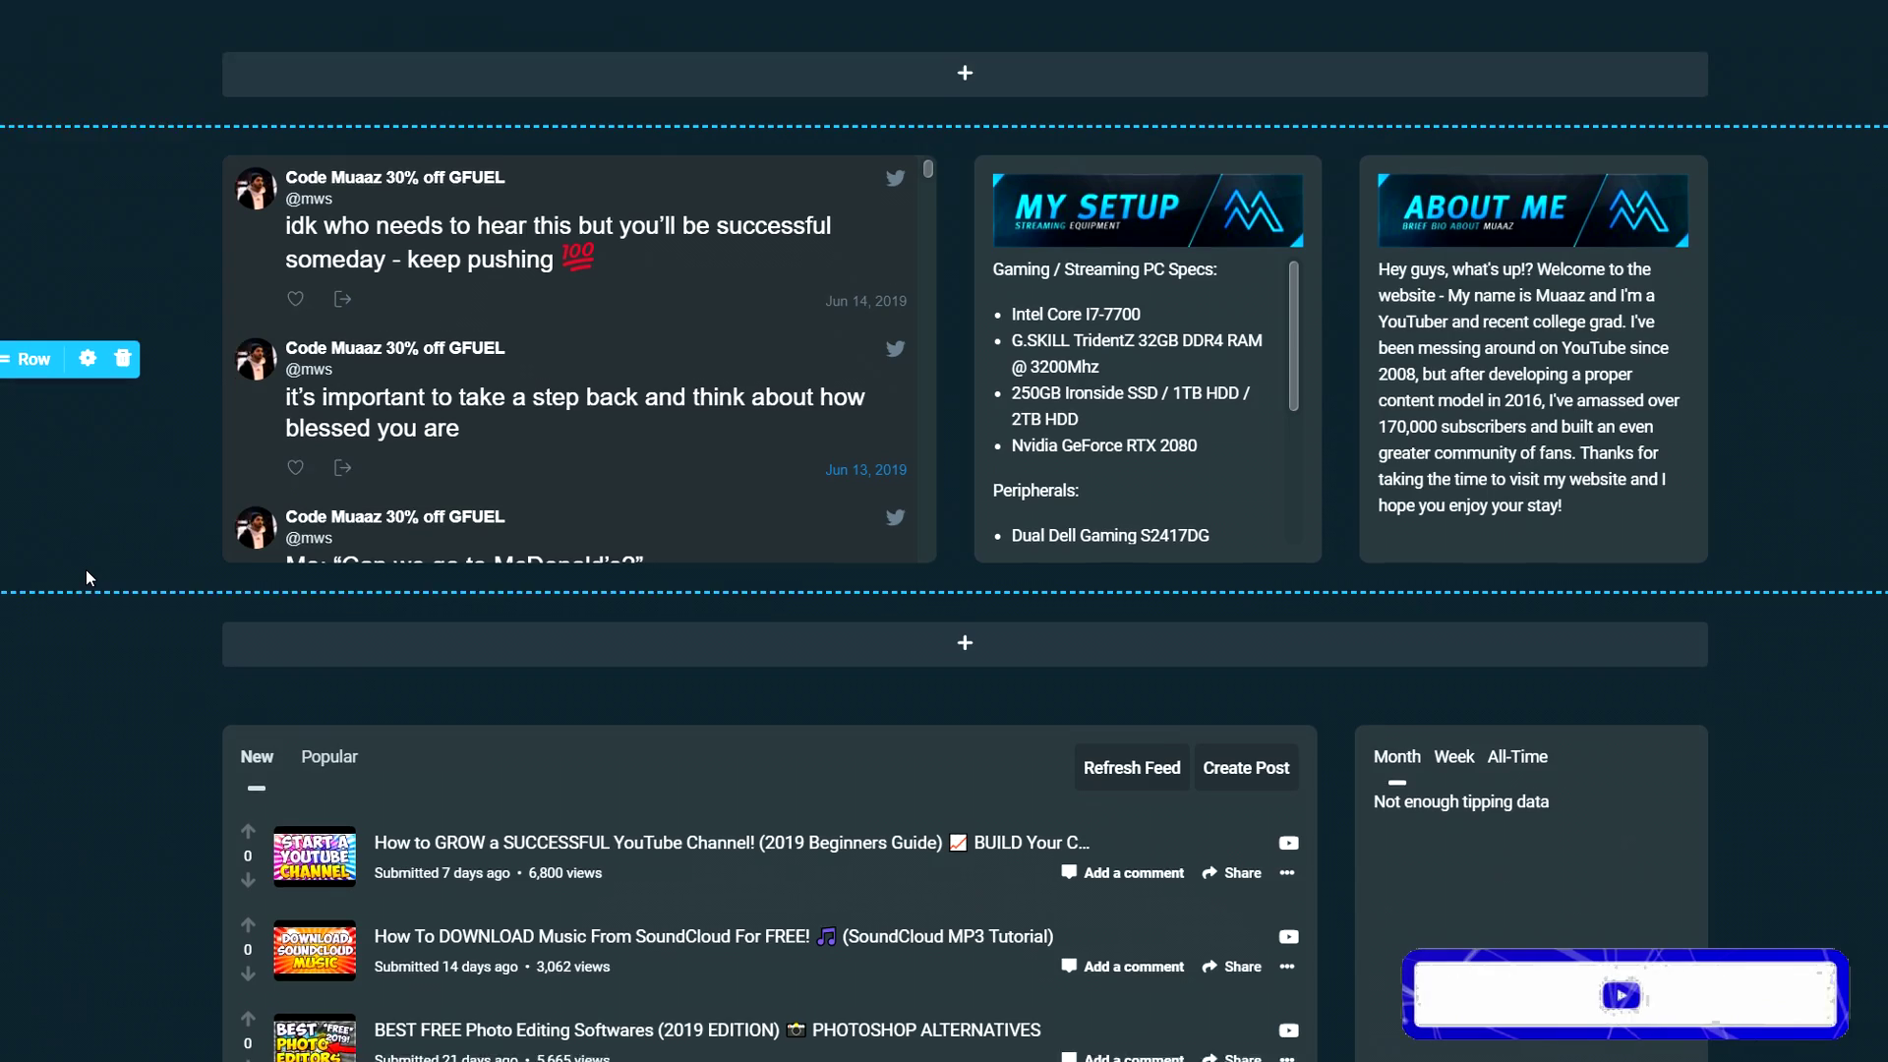
{"action": "scroll", "coordinate": [85, 569], "scroll_direction": "down", "scroll_amount": 8}
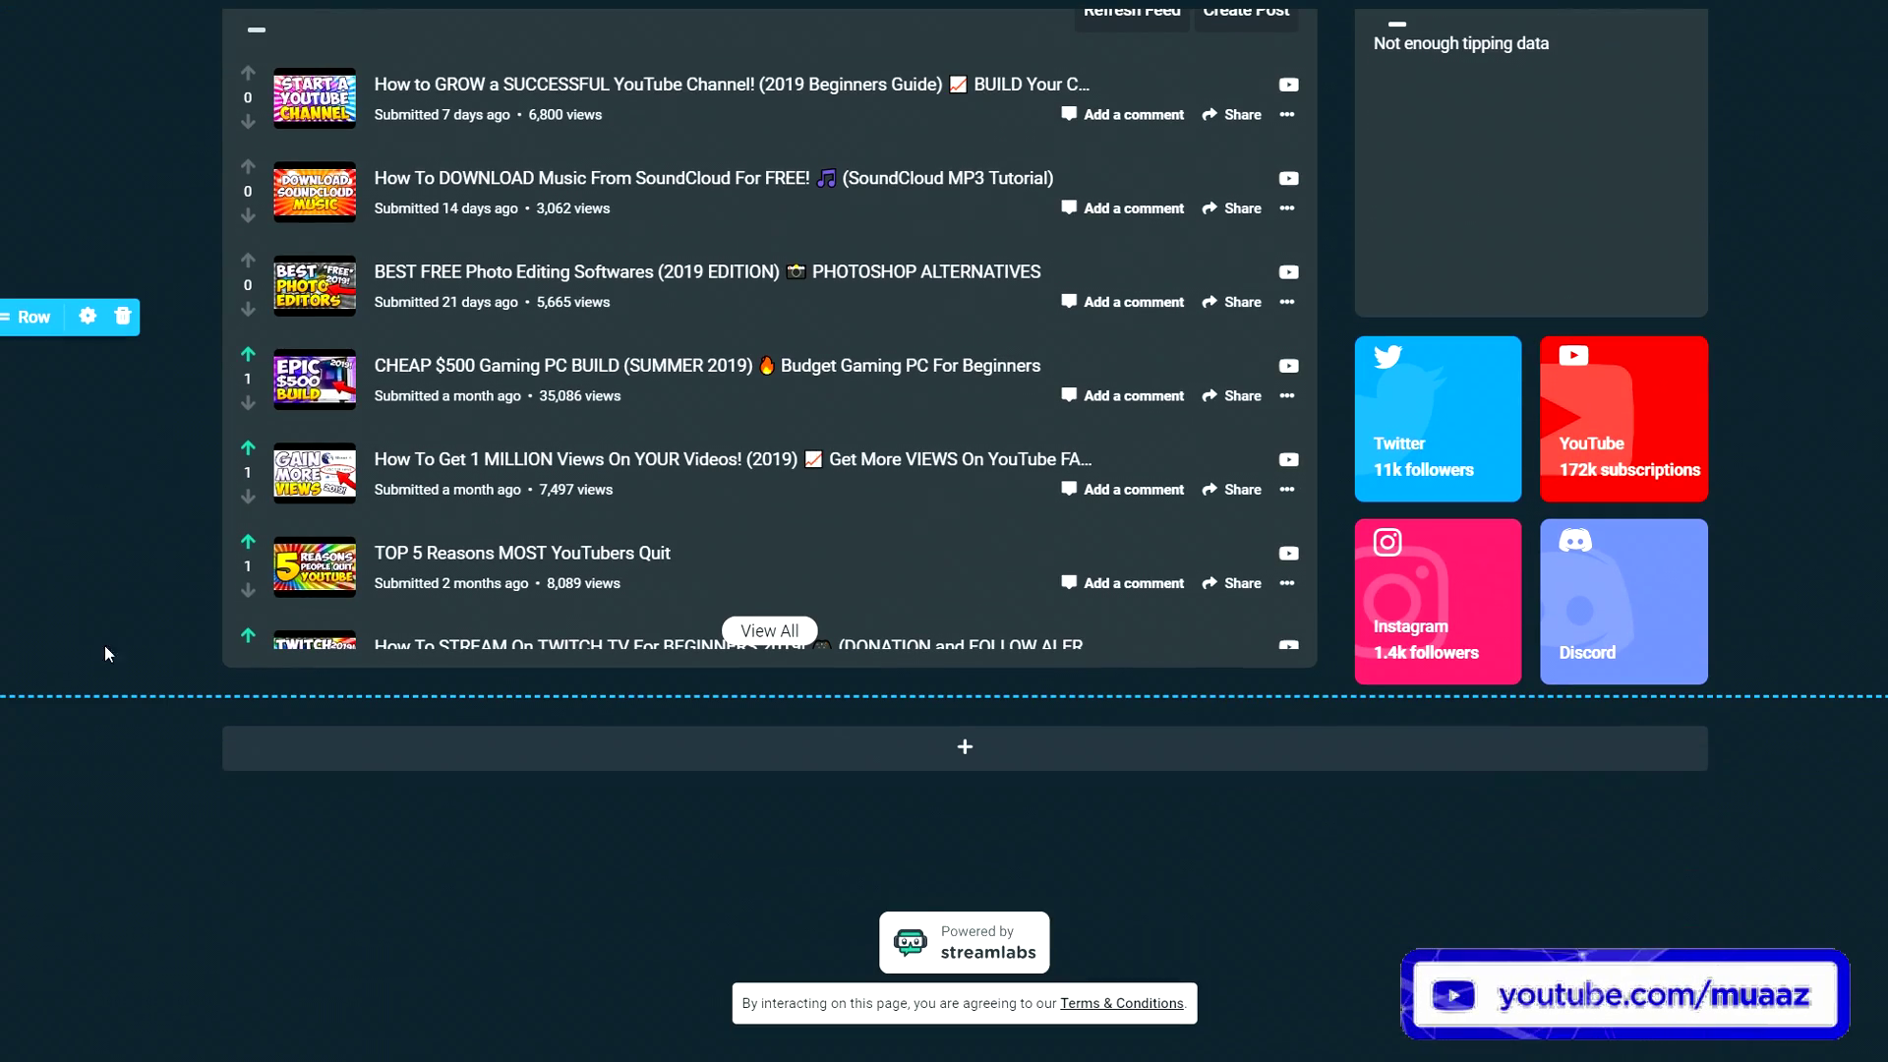
- Add a two-column row and move the Twitter Feed into it
{"action": "left_click", "coordinate": [457, 746]}
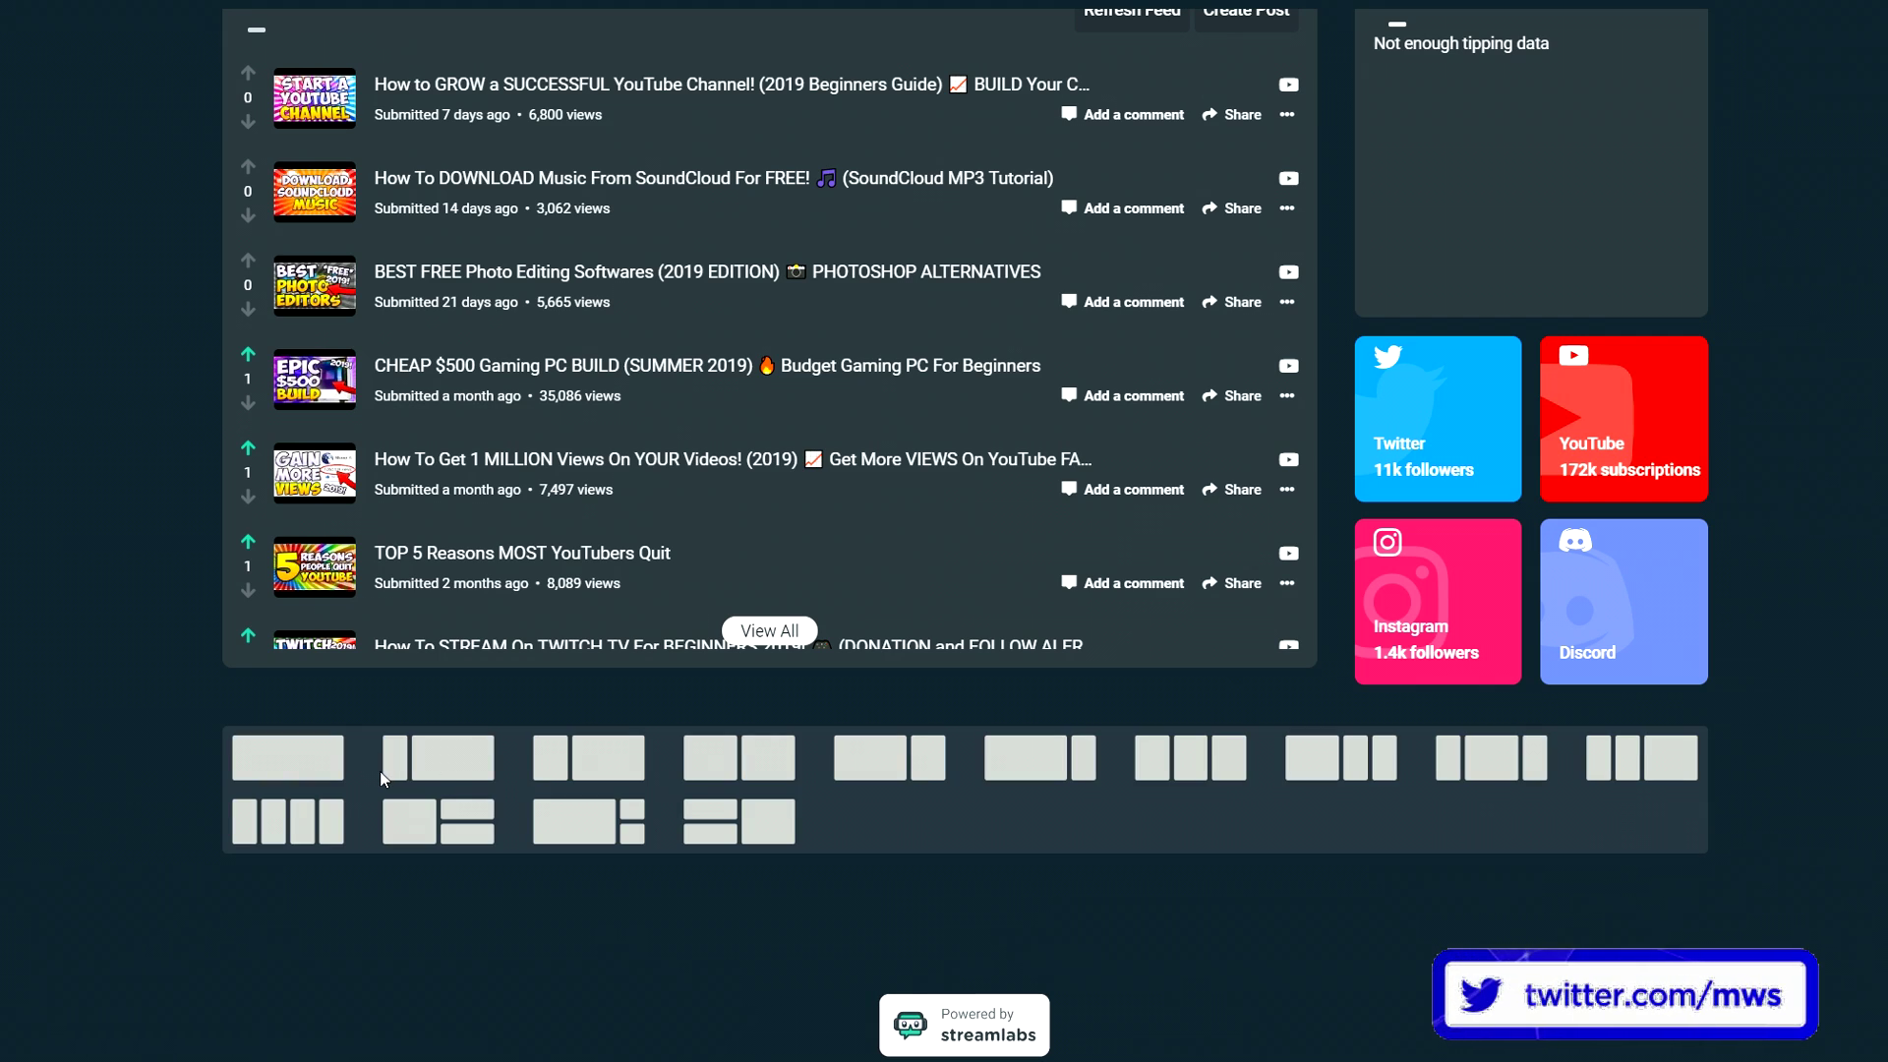
{"action": "left_click", "coordinate": [755, 764]}
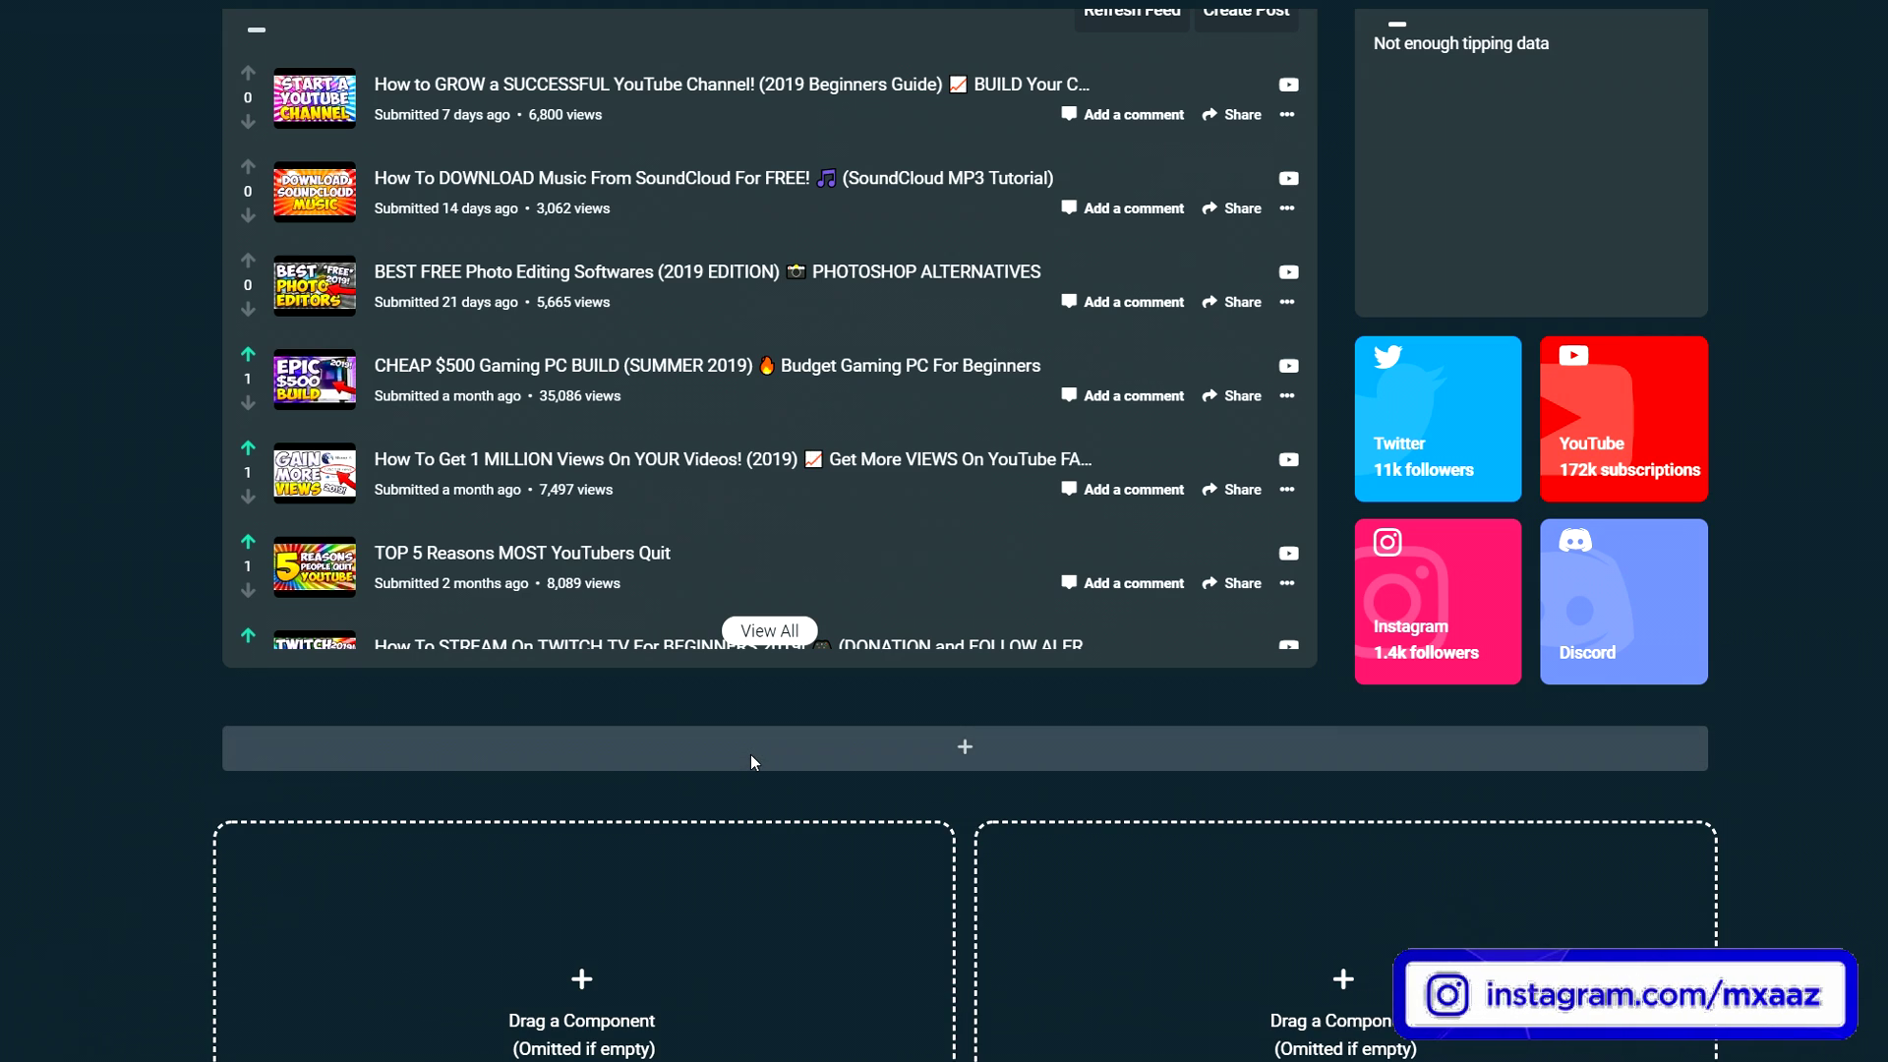
{"action": "scroll", "coordinate": [707, 735], "scroll_direction": "down", "scroll_amount": 4}
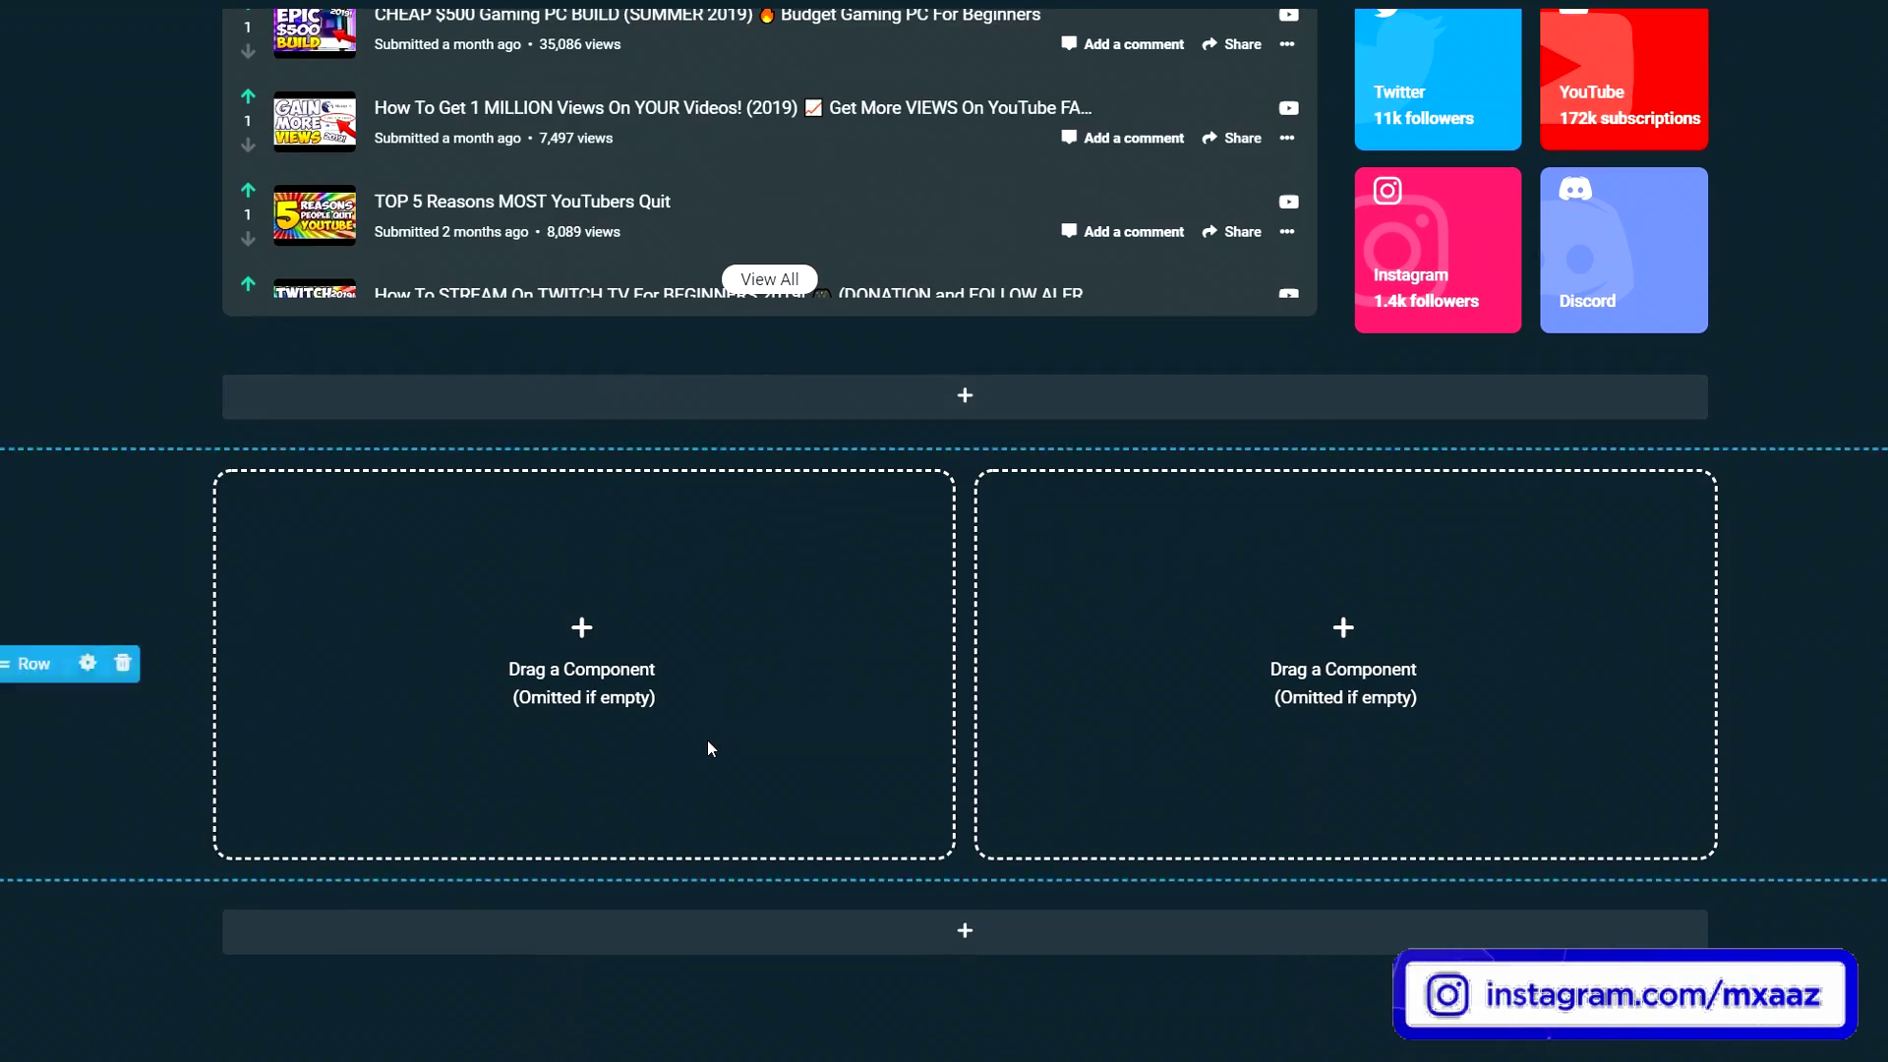
{"action": "scroll", "coordinate": [698, 771], "scroll_direction": "up", "scroll_amount": 7}
{"action": "scroll", "coordinate": [140, 757], "scroll_direction": "up", "scroll_amount": 5}
{"action": "left_click_drag", "start_coordinate": [249, 242], "coordinate": [1043, 965]}
{"action": "scroll", "coordinate": [628, 828], "scroll_direction": "up", "scroll_amount": 6}
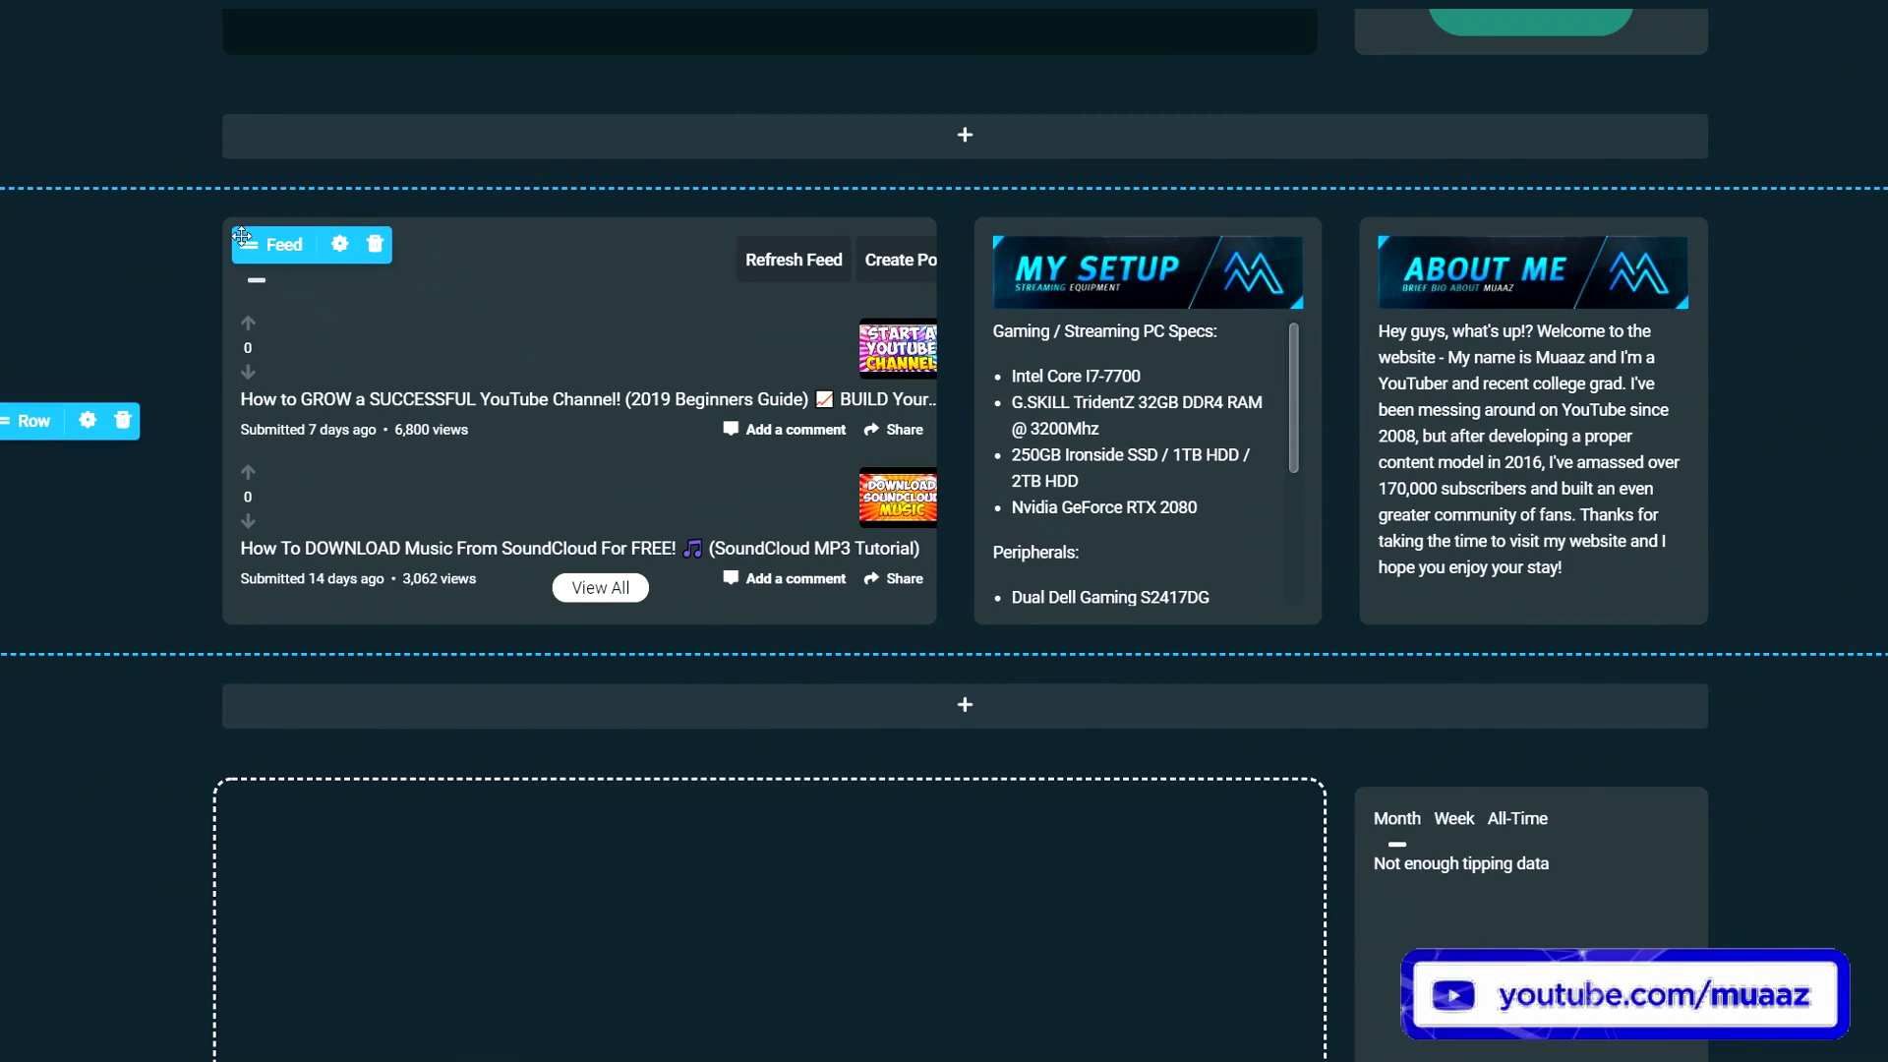
{"action": "left_click_drag", "start_coordinate": [253, 240], "coordinate": [254, 813]}
- Place a Text component in the row's empty left column
{"action": "scroll", "coordinate": [25, 640], "scroll_direction": "down", "scroll_amount": 12}
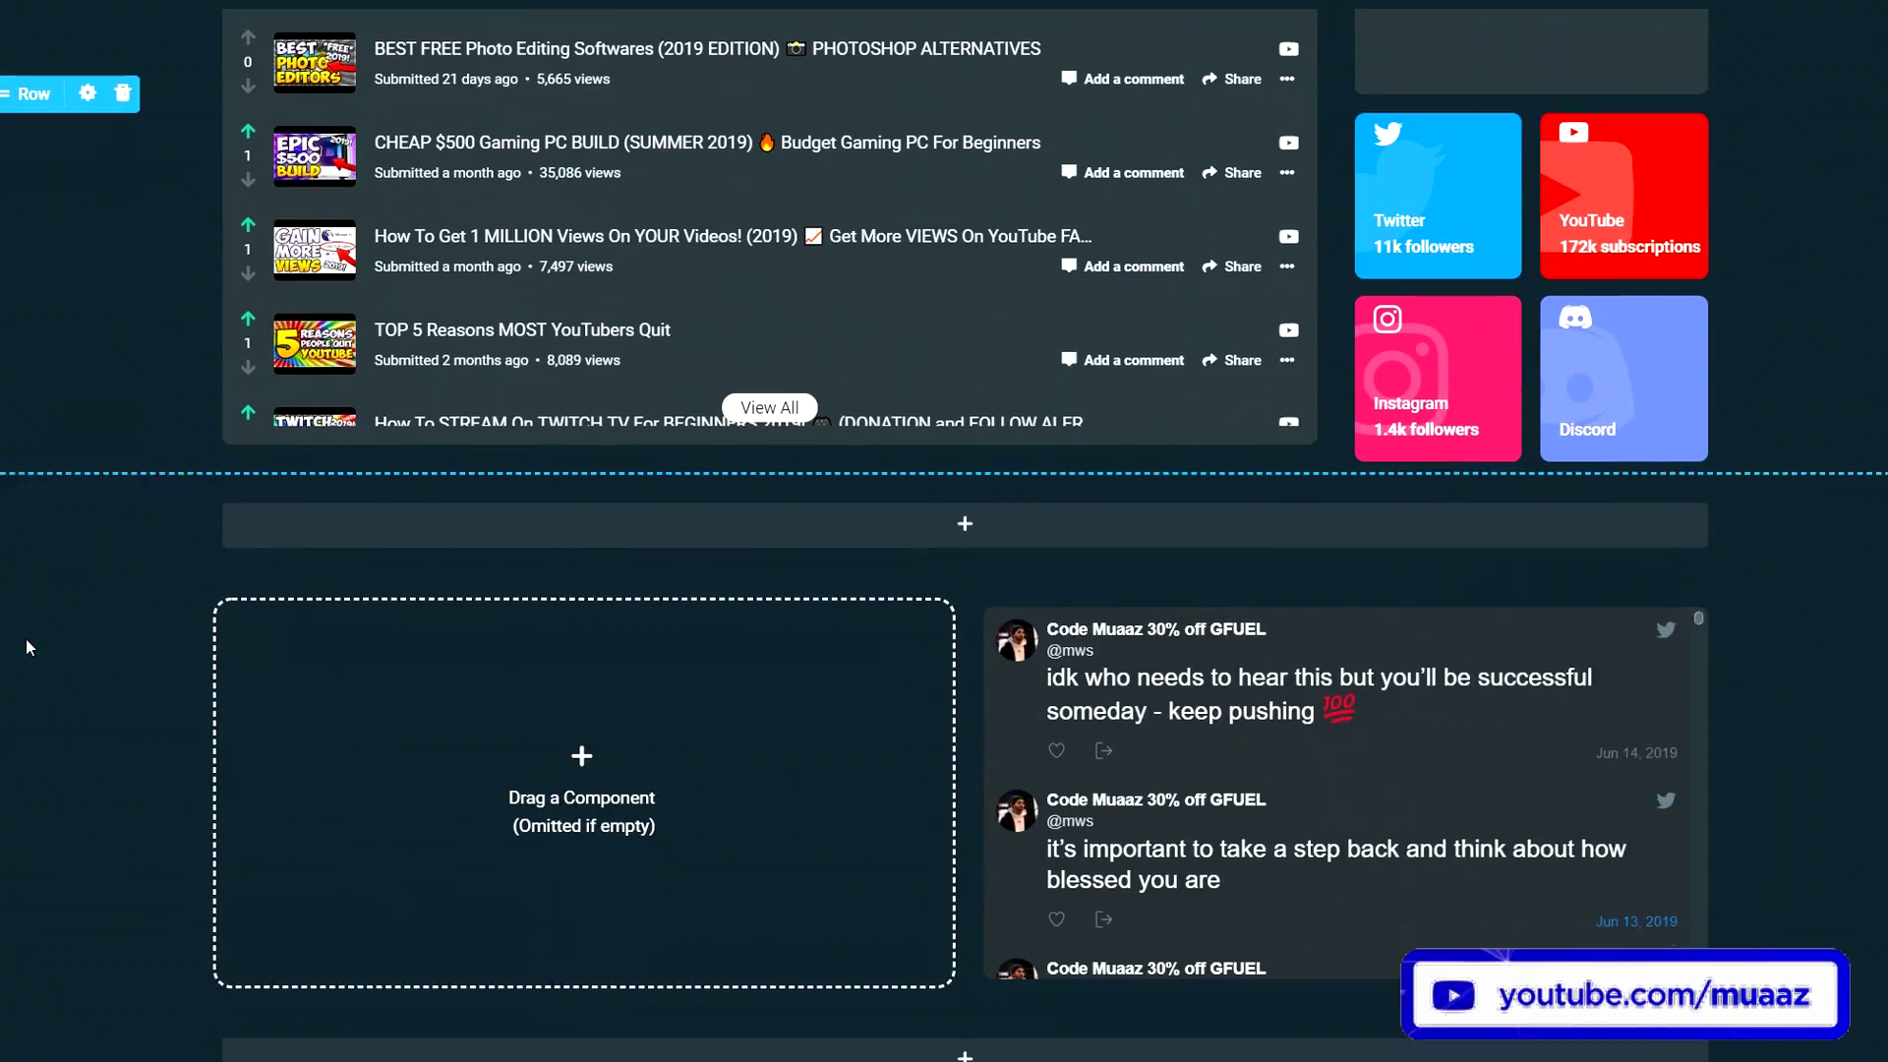
{"action": "scroll", "coordinate": [1268, 448], "scroll_direction": "down", "scroll_amount": 3}
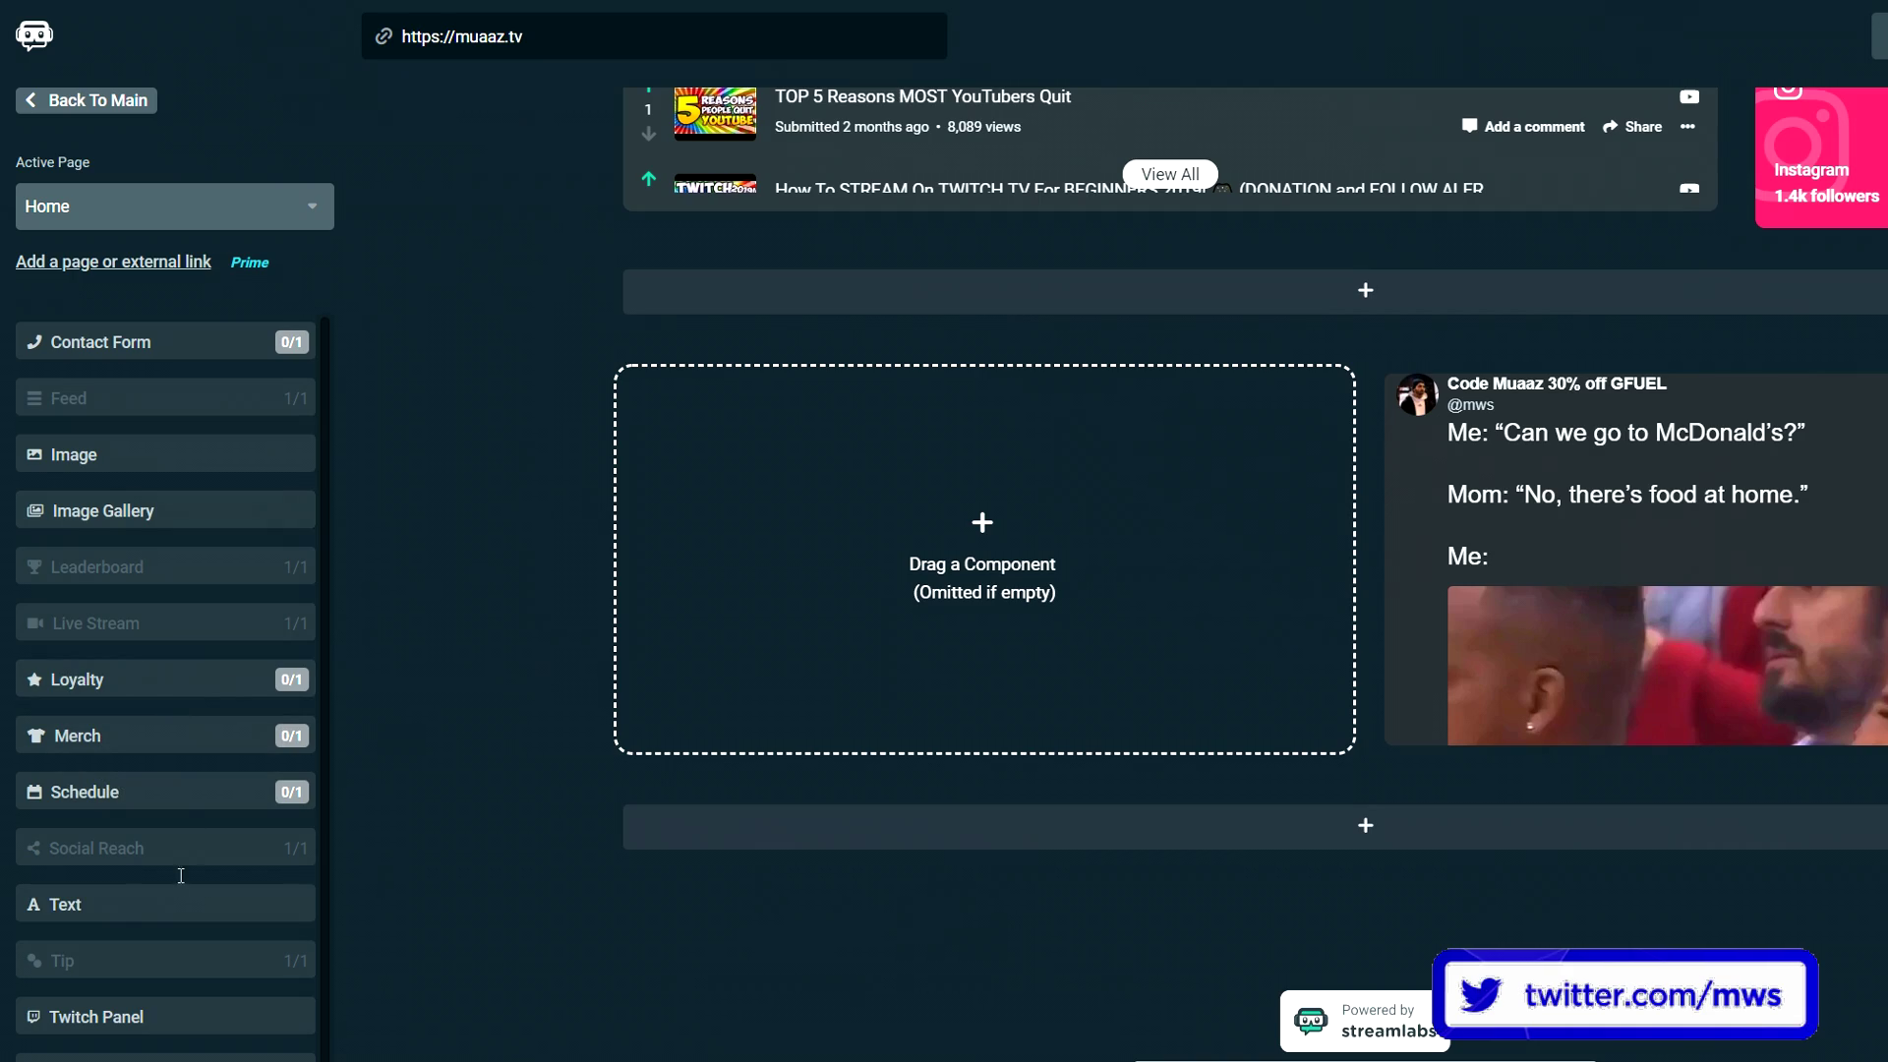
{"action": "left_click_drag", "start_coordinate": [82, 903], "coordinate": [864, 522]}
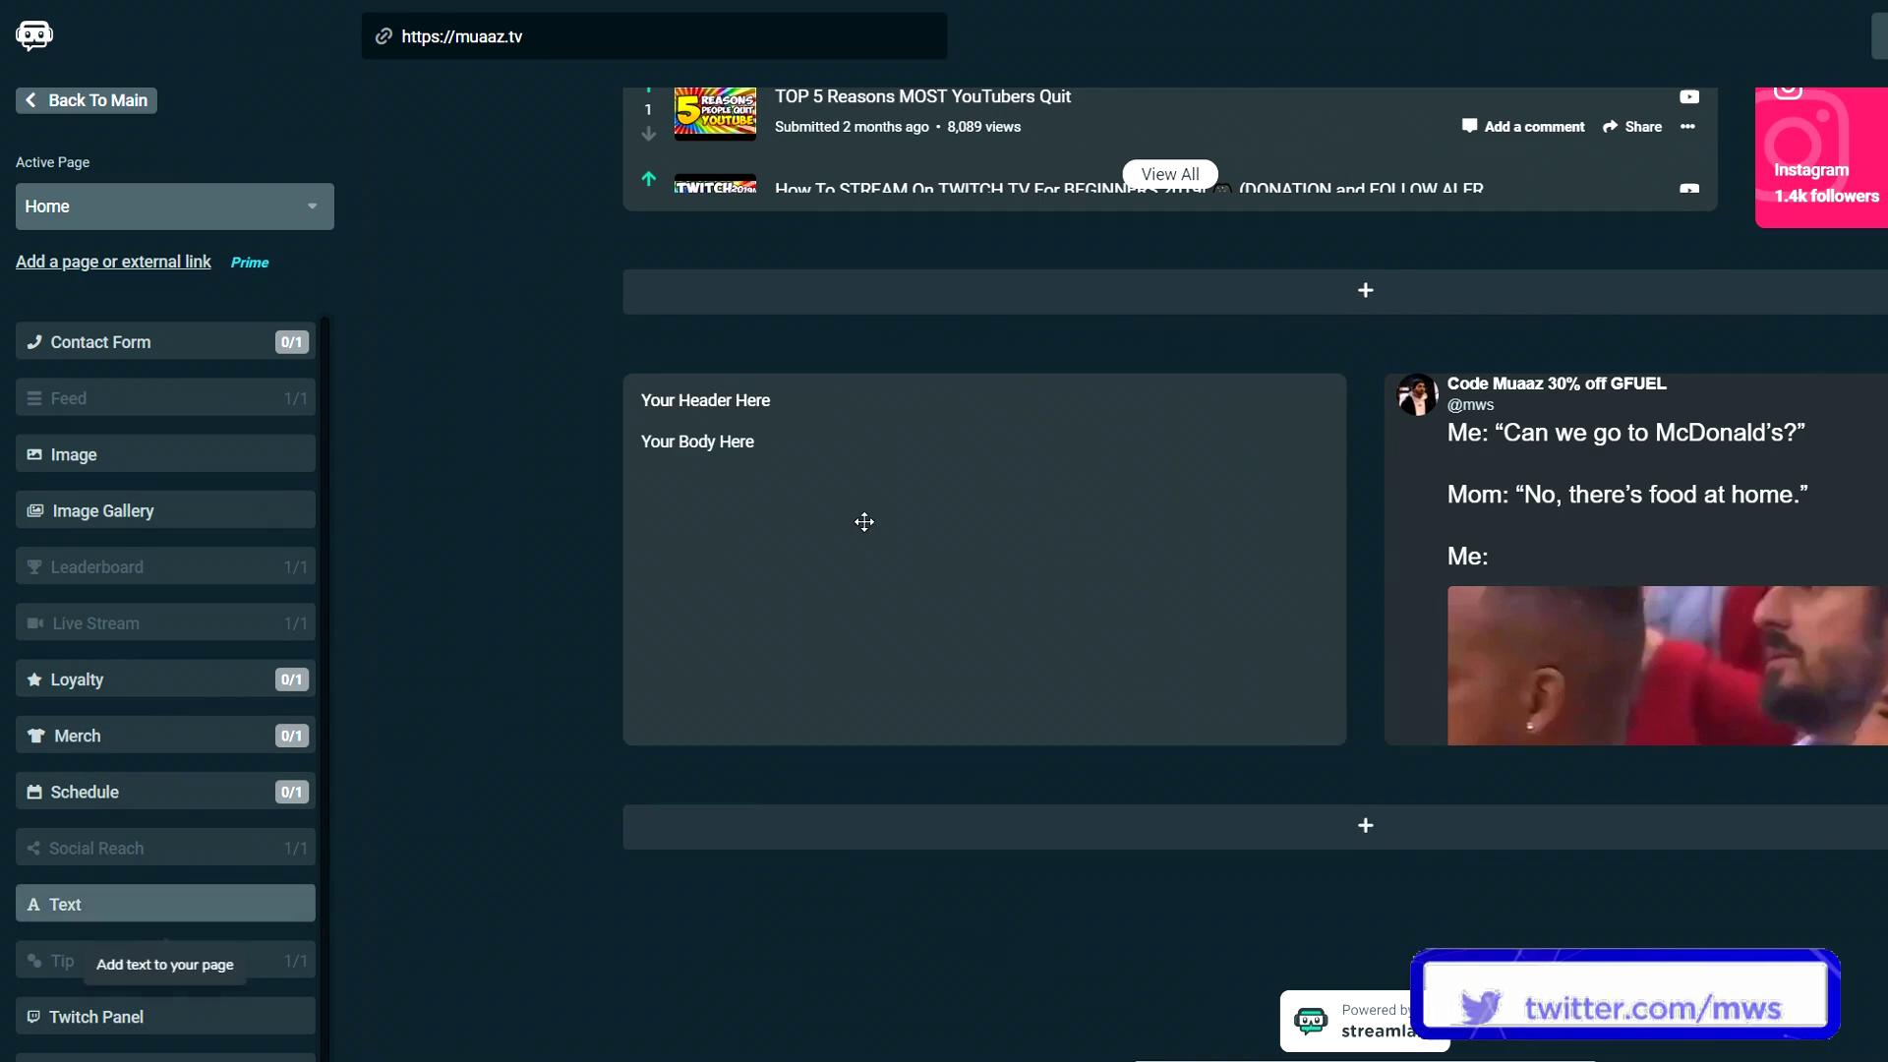
- Type a self-introduction about making tech and gaming videos into the text block
{"action": "left_click", "coordinate": [1031, 455]}
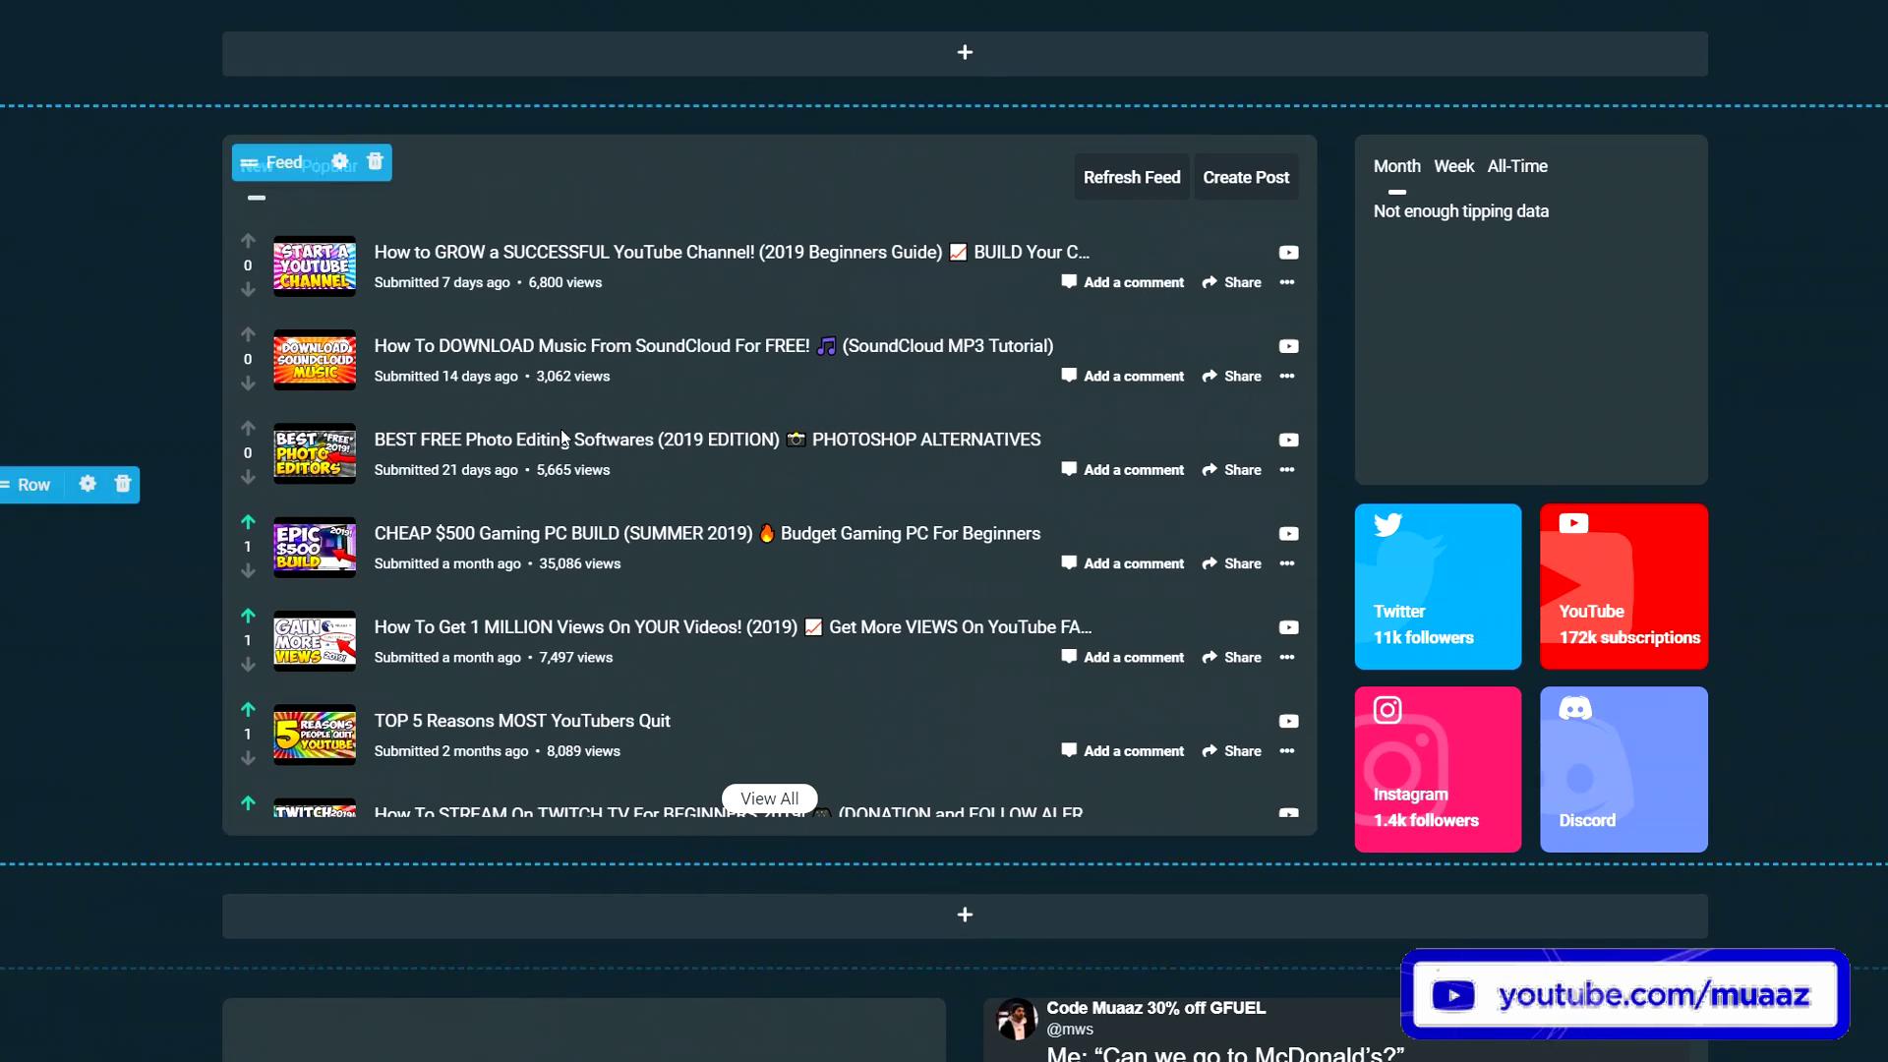
{"action": "scroll", "coordinate": [966, 401], "scroll_direction": "up", "scroll_amount": 7}
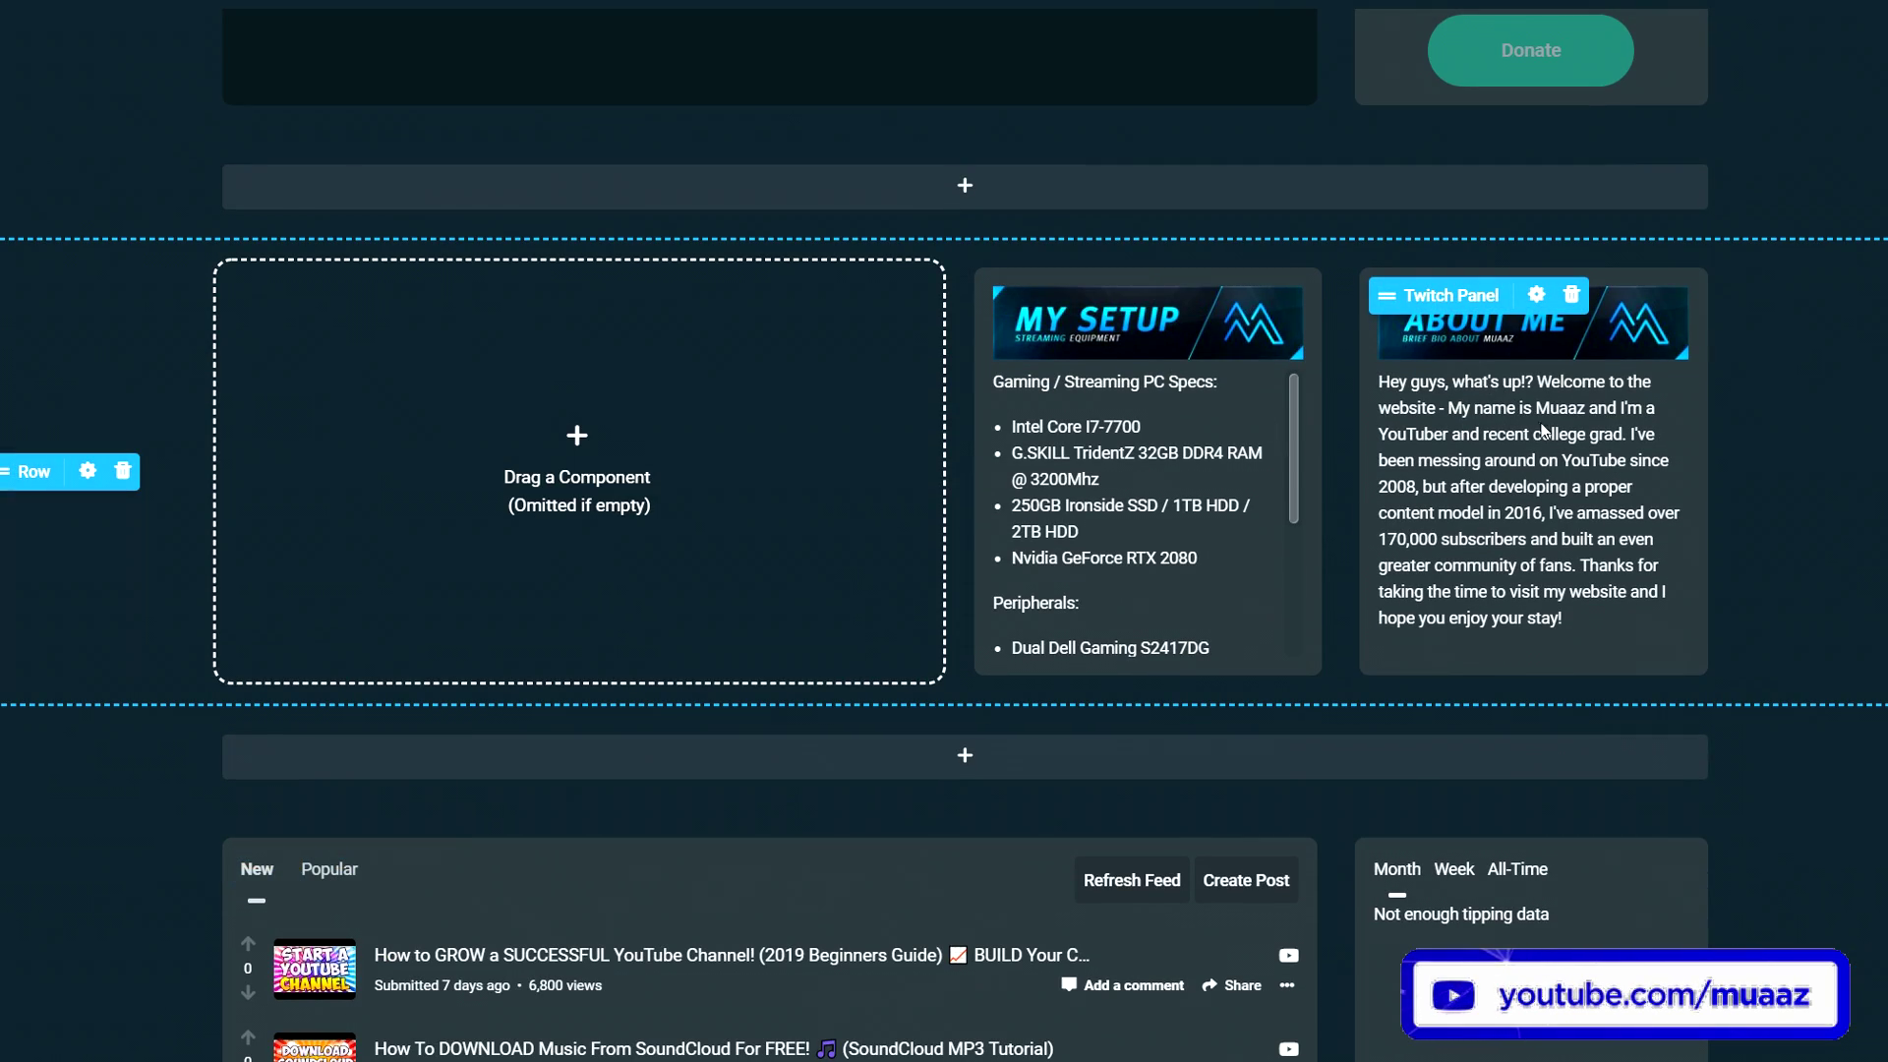
{"action": "scroll", "coordinate": [1547, 440], "scroll_direction": "down", "scroll_amount": 15}
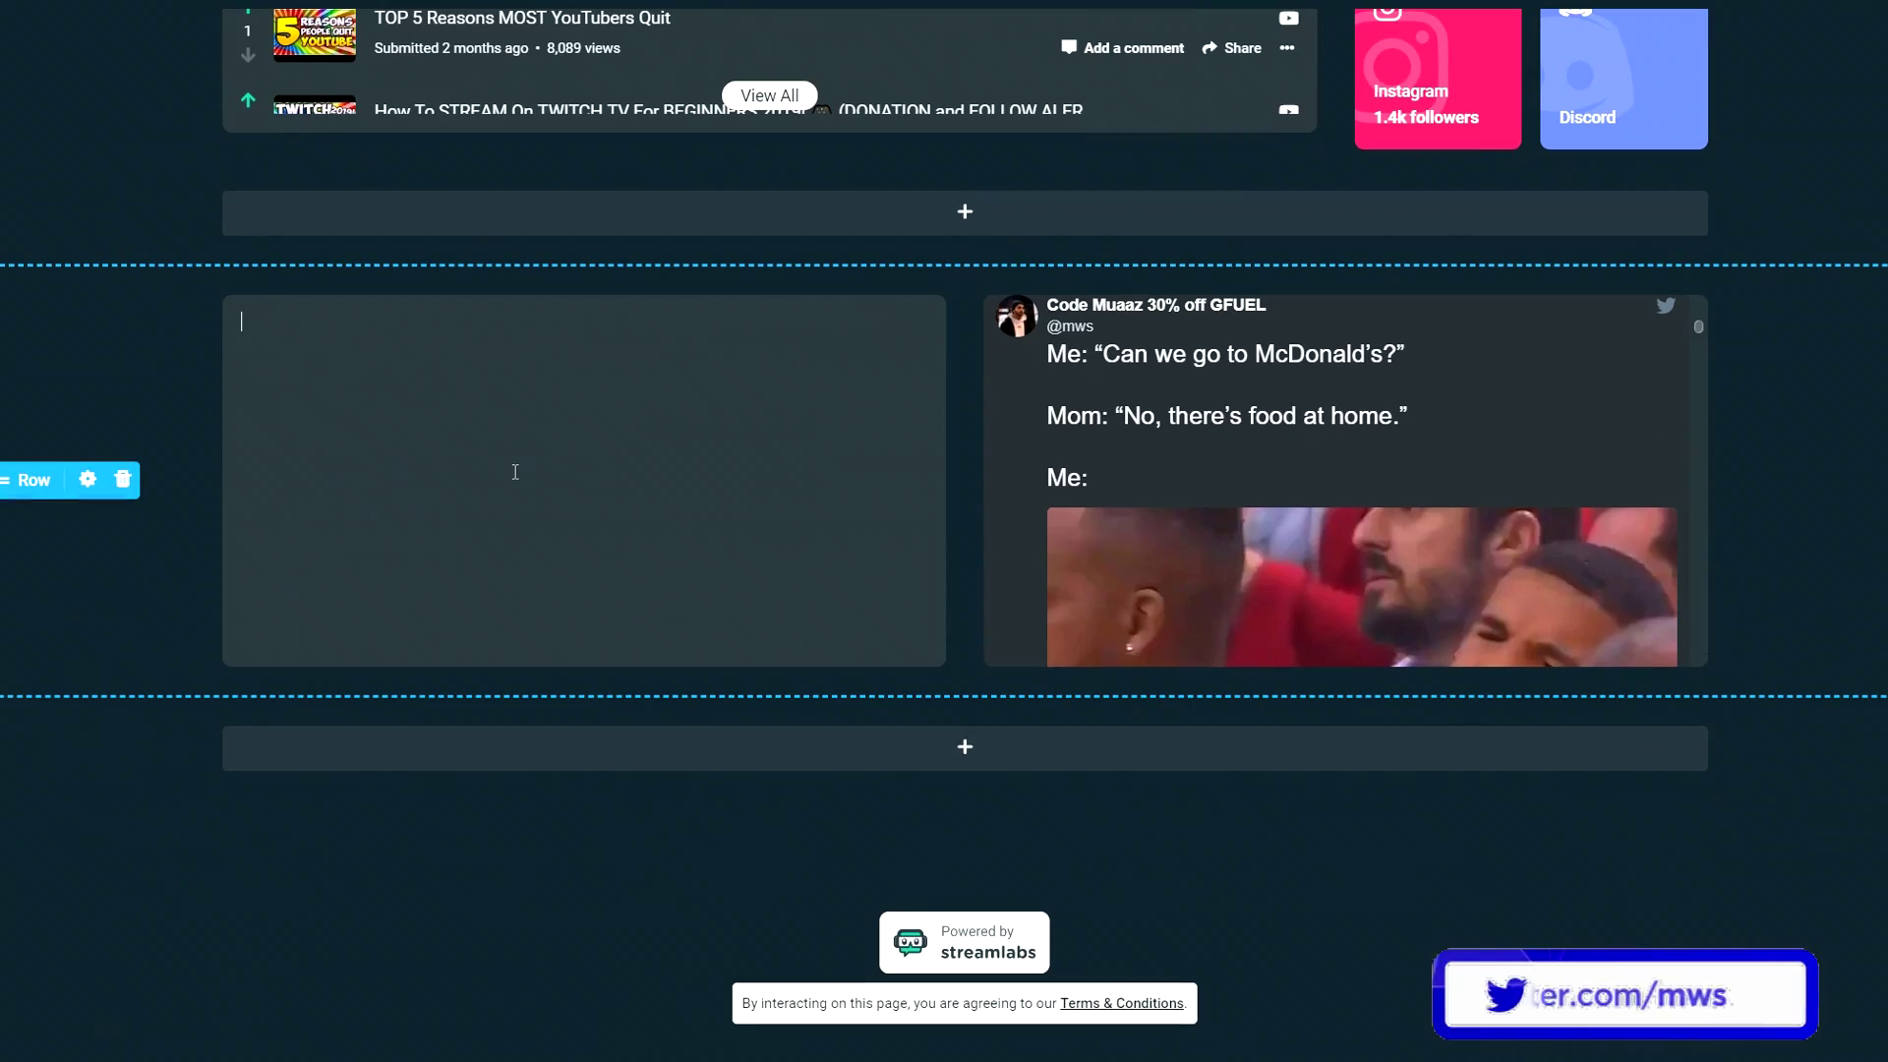
{"action": "type", "text": "my name is muaaz, i ma"}
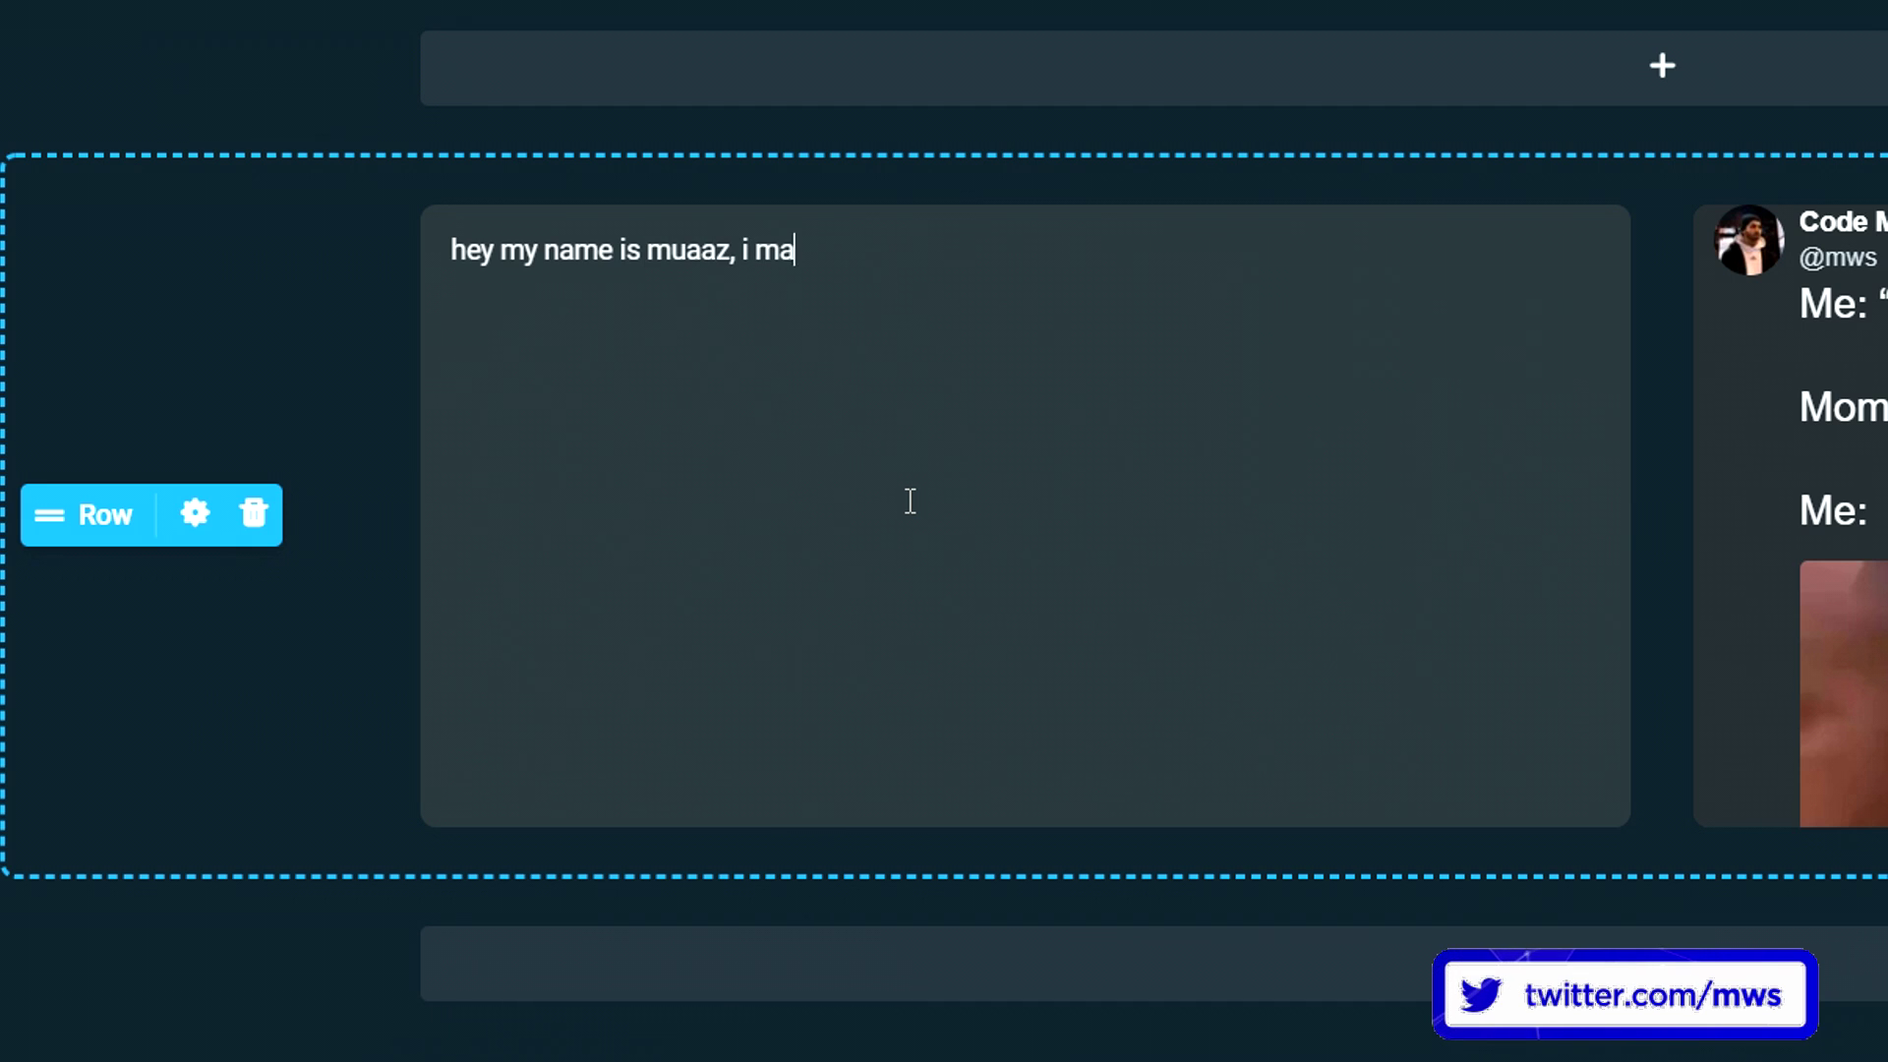
{"action": "type", "text": "ke tech and gaming videos, etdbd"}
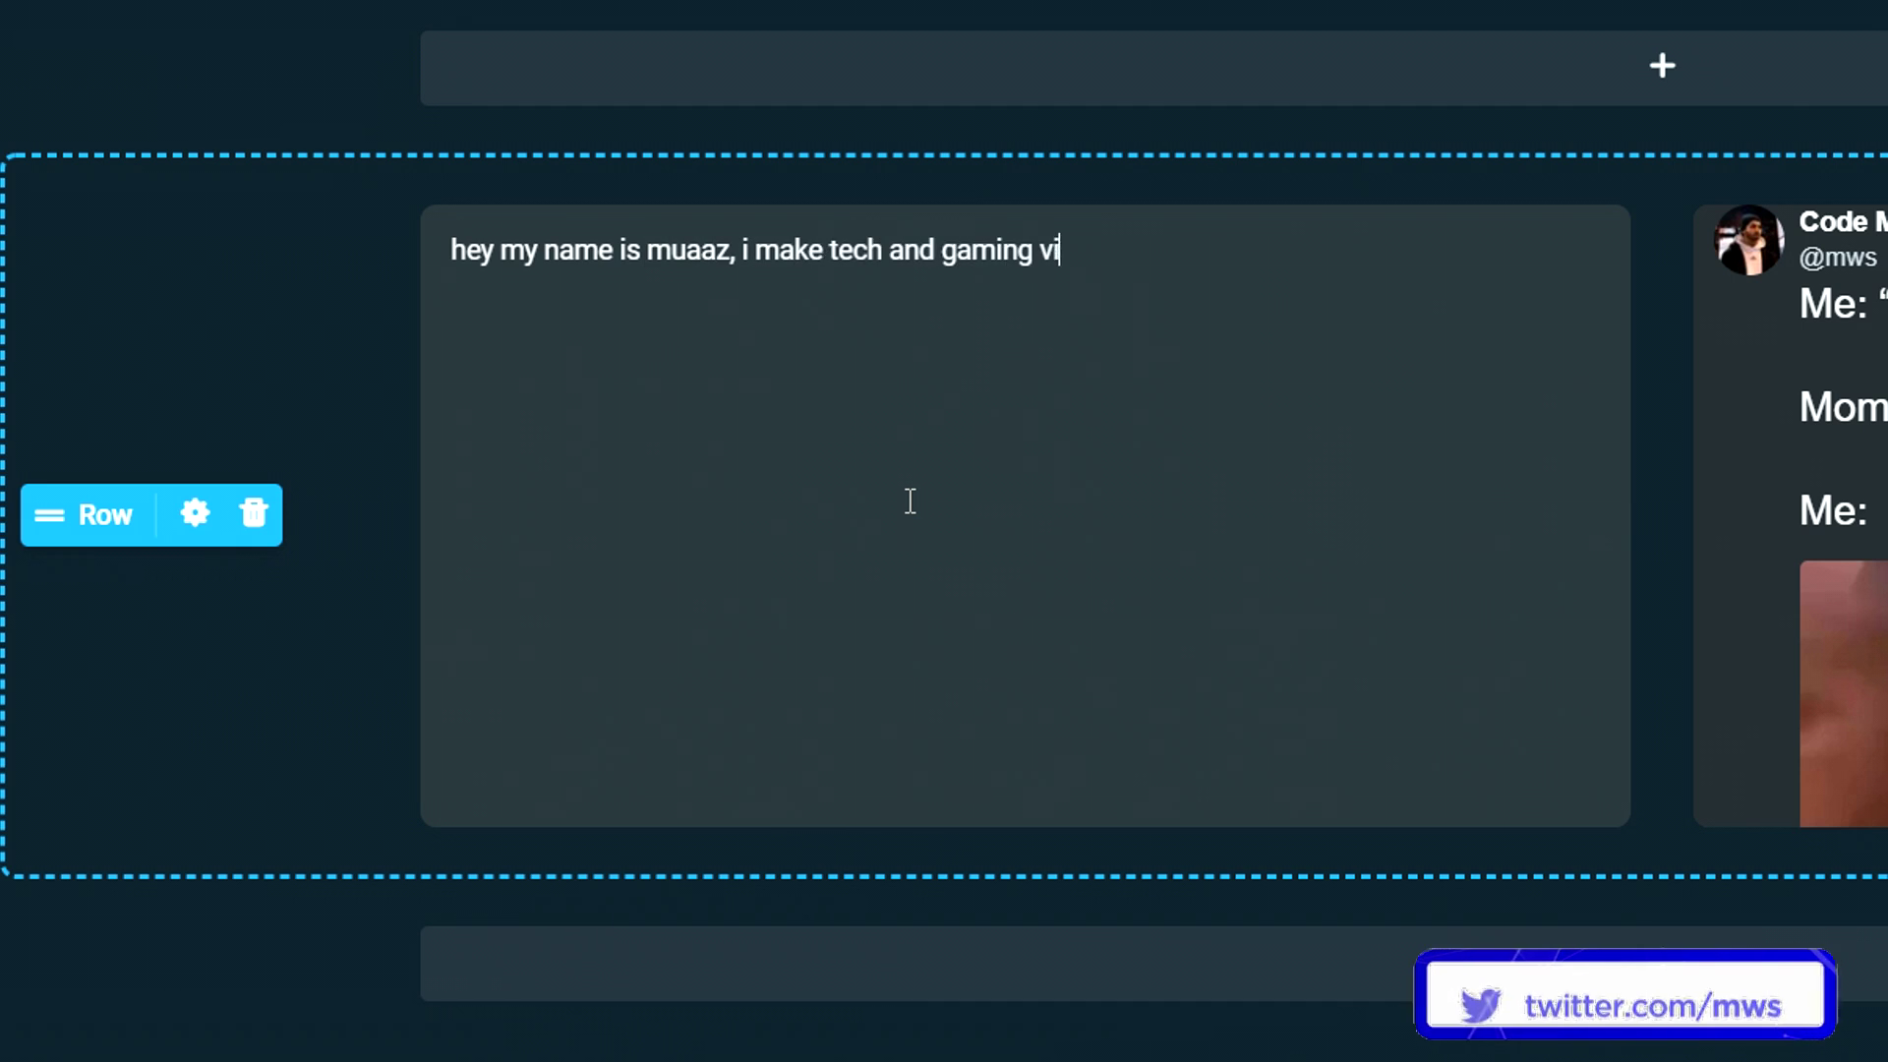
{"action": "type", "text": "fkjsdblfkjasbd"}
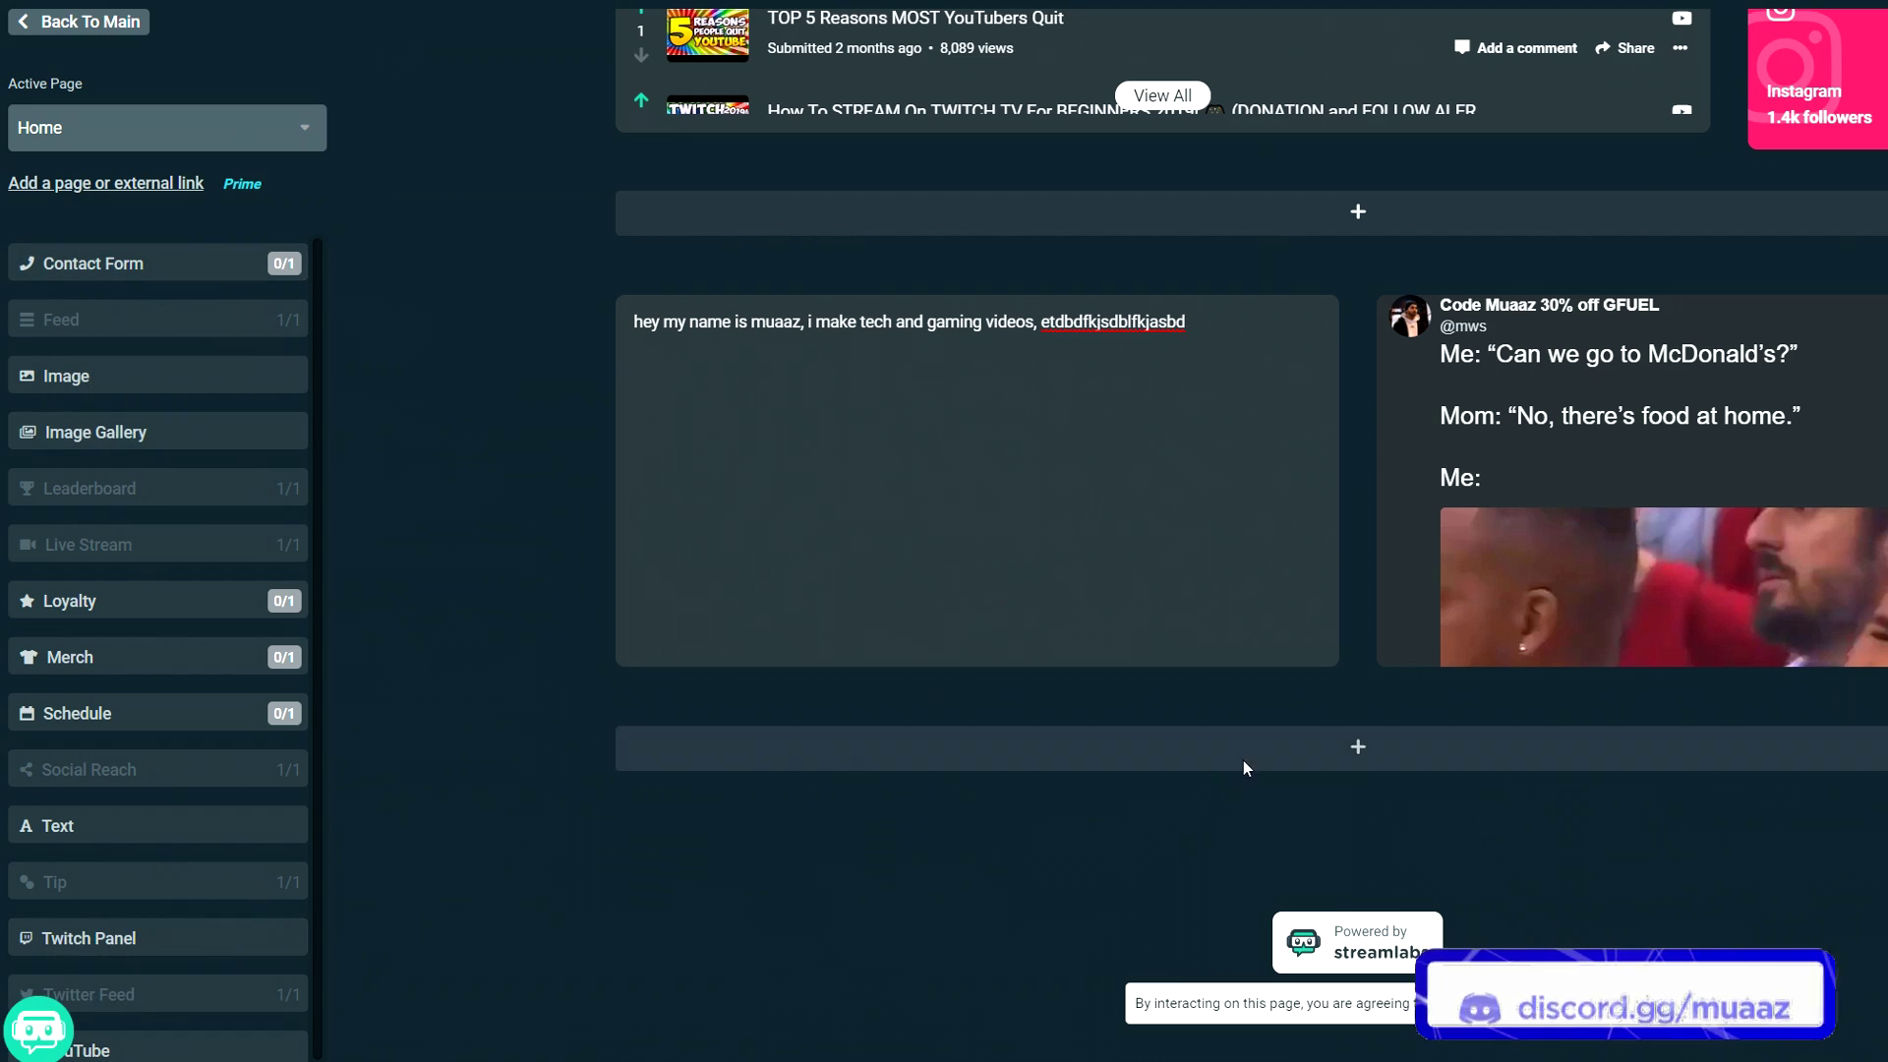
- Add a single-column row and place a Contact Form in it
{"action": "left_click", "coordinate": [1126, 759]}
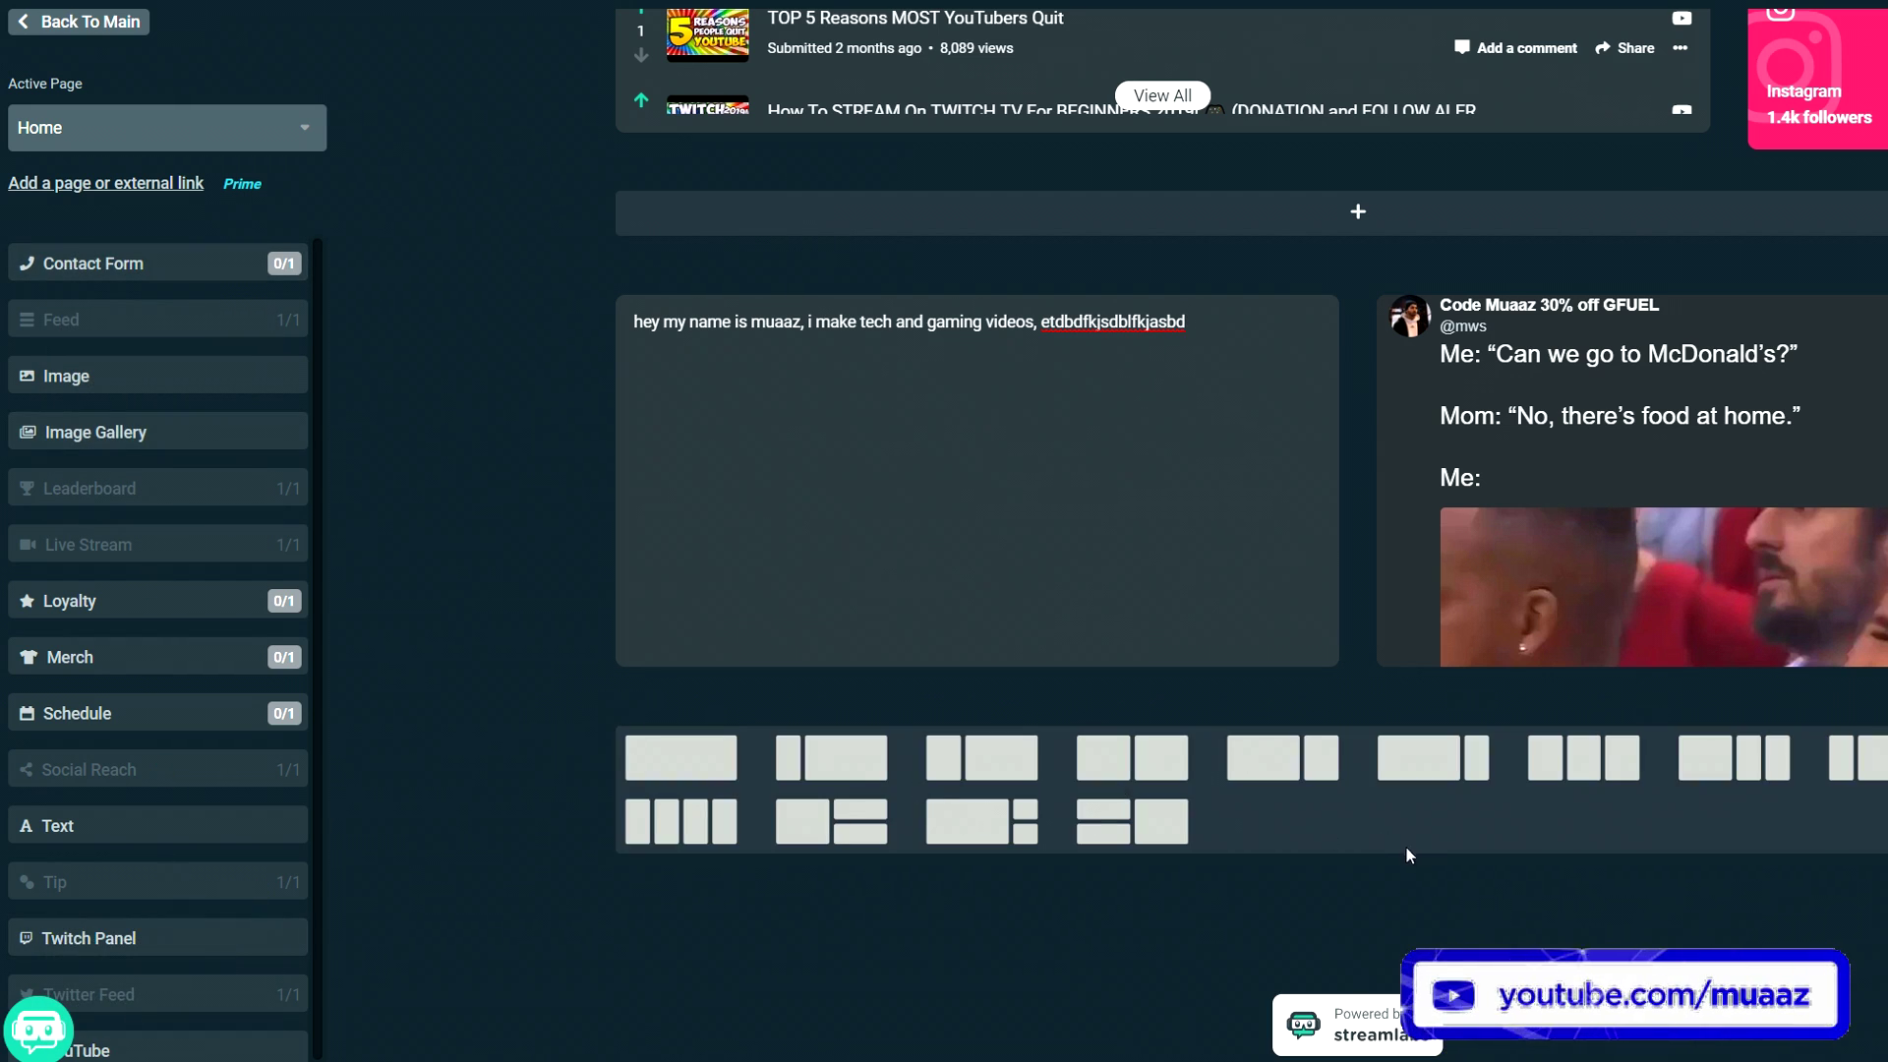
{"action": "left_click", "coordinate": [658, 762]}
{"action": "scroll", "coordinate": [553, 675], "scroll_direction": "down", "scroll_amount": 3}
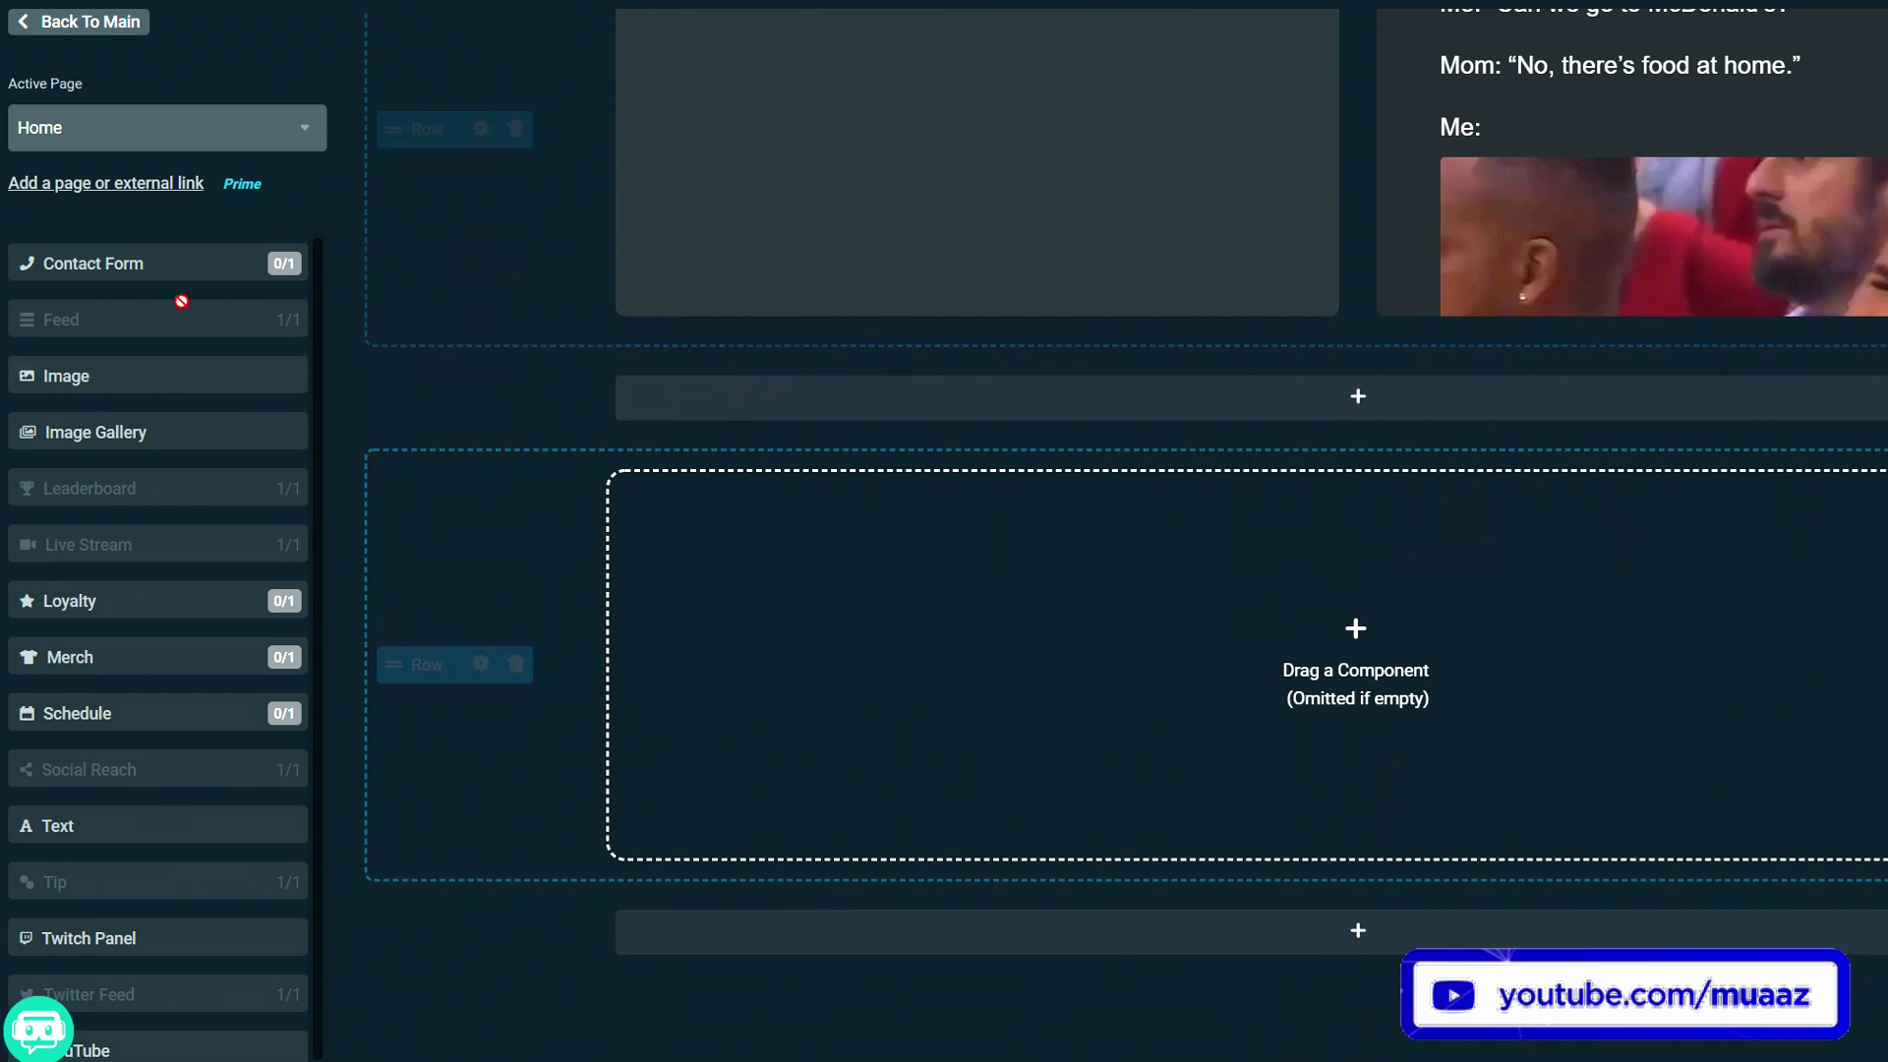
{"action": "left_click_drag", "start_coordinate": [137, 259], "coordinate": [967, 683]}
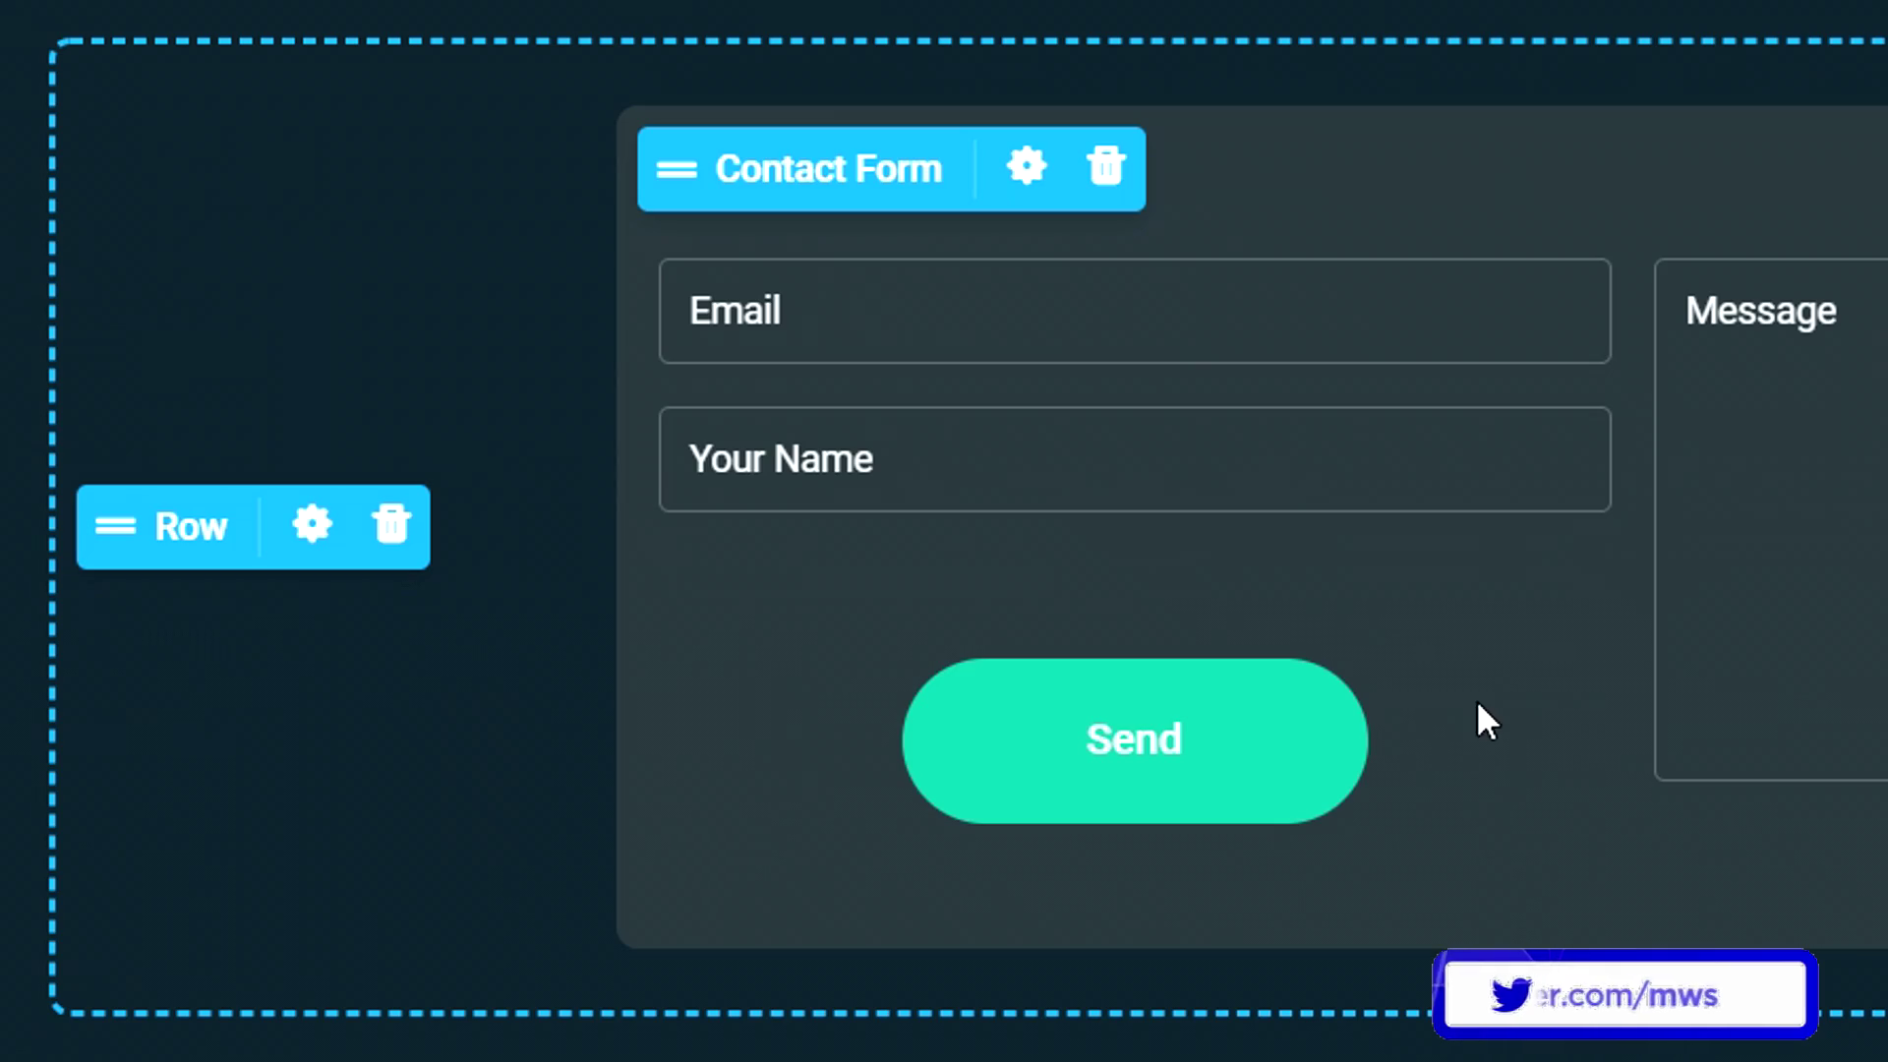
- Raise the contact section's height from 350 to 400 pixels in Section Settings
{"action": "left_click", "coordinate": [305, 522]}
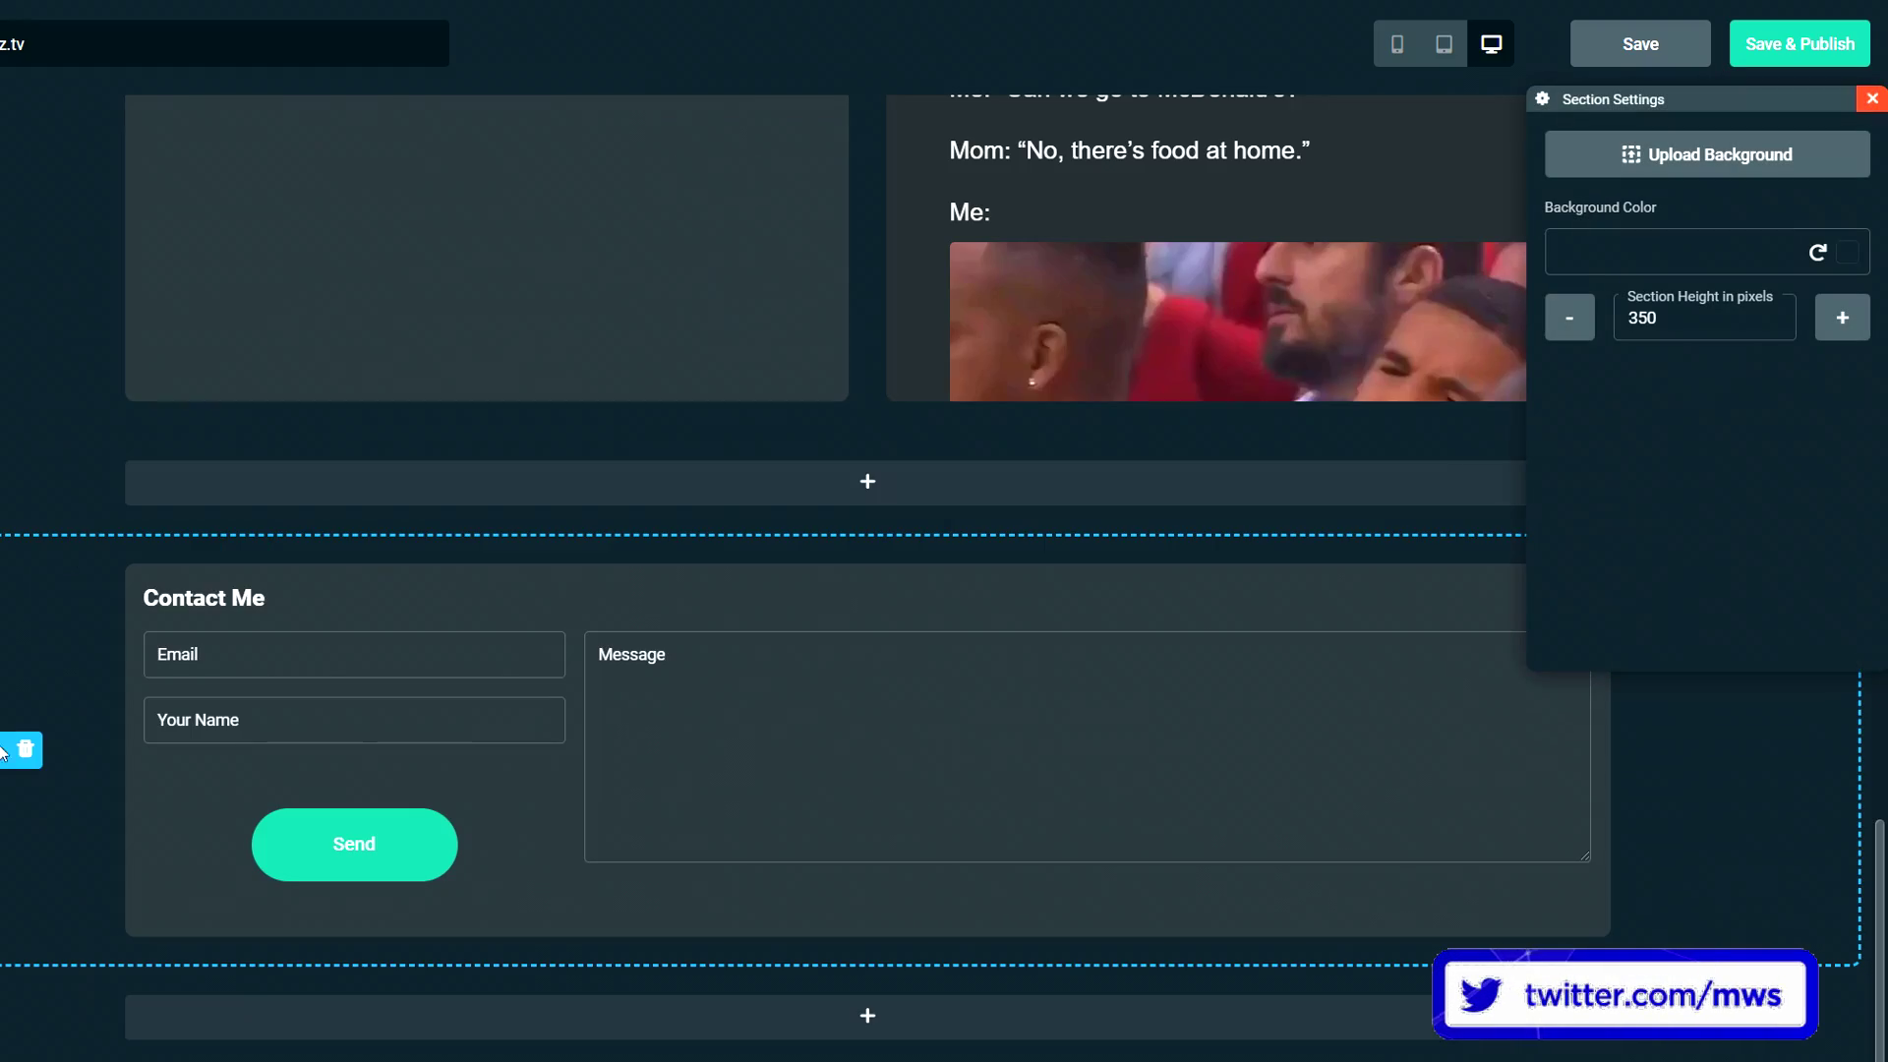
{"action": "left_click", "coordinate": [1842, 318]}
{"action": "left_click", "coordinate": [1842, 318]}
{"action": "left_click", "coordinate": [1841, 317]}
{"action": "left_click", "coordinate": [1841, 317]}
{"action": "left_click", "coordinate": [1841, 318]}
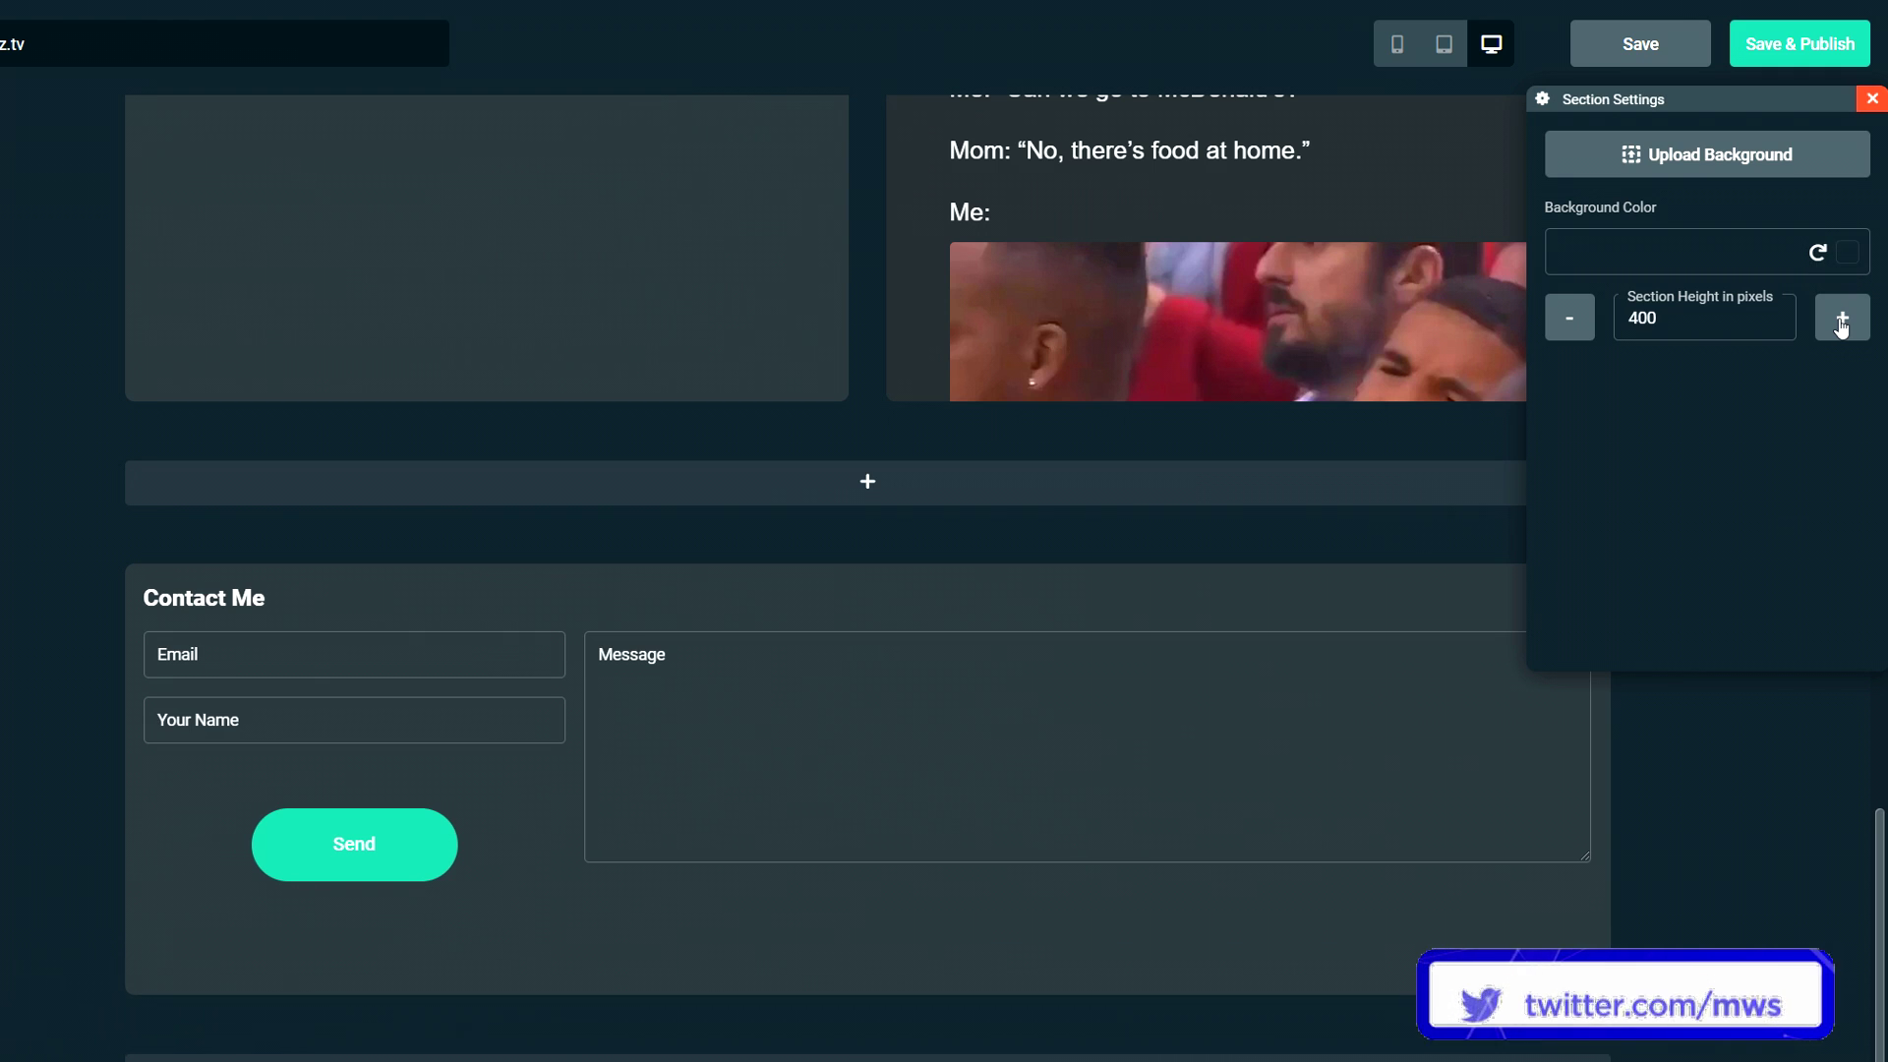
{"action": "left_click", "coordinate": [1842, 318]}
{"action": "left_click", "coordinate": [1842, 318]}
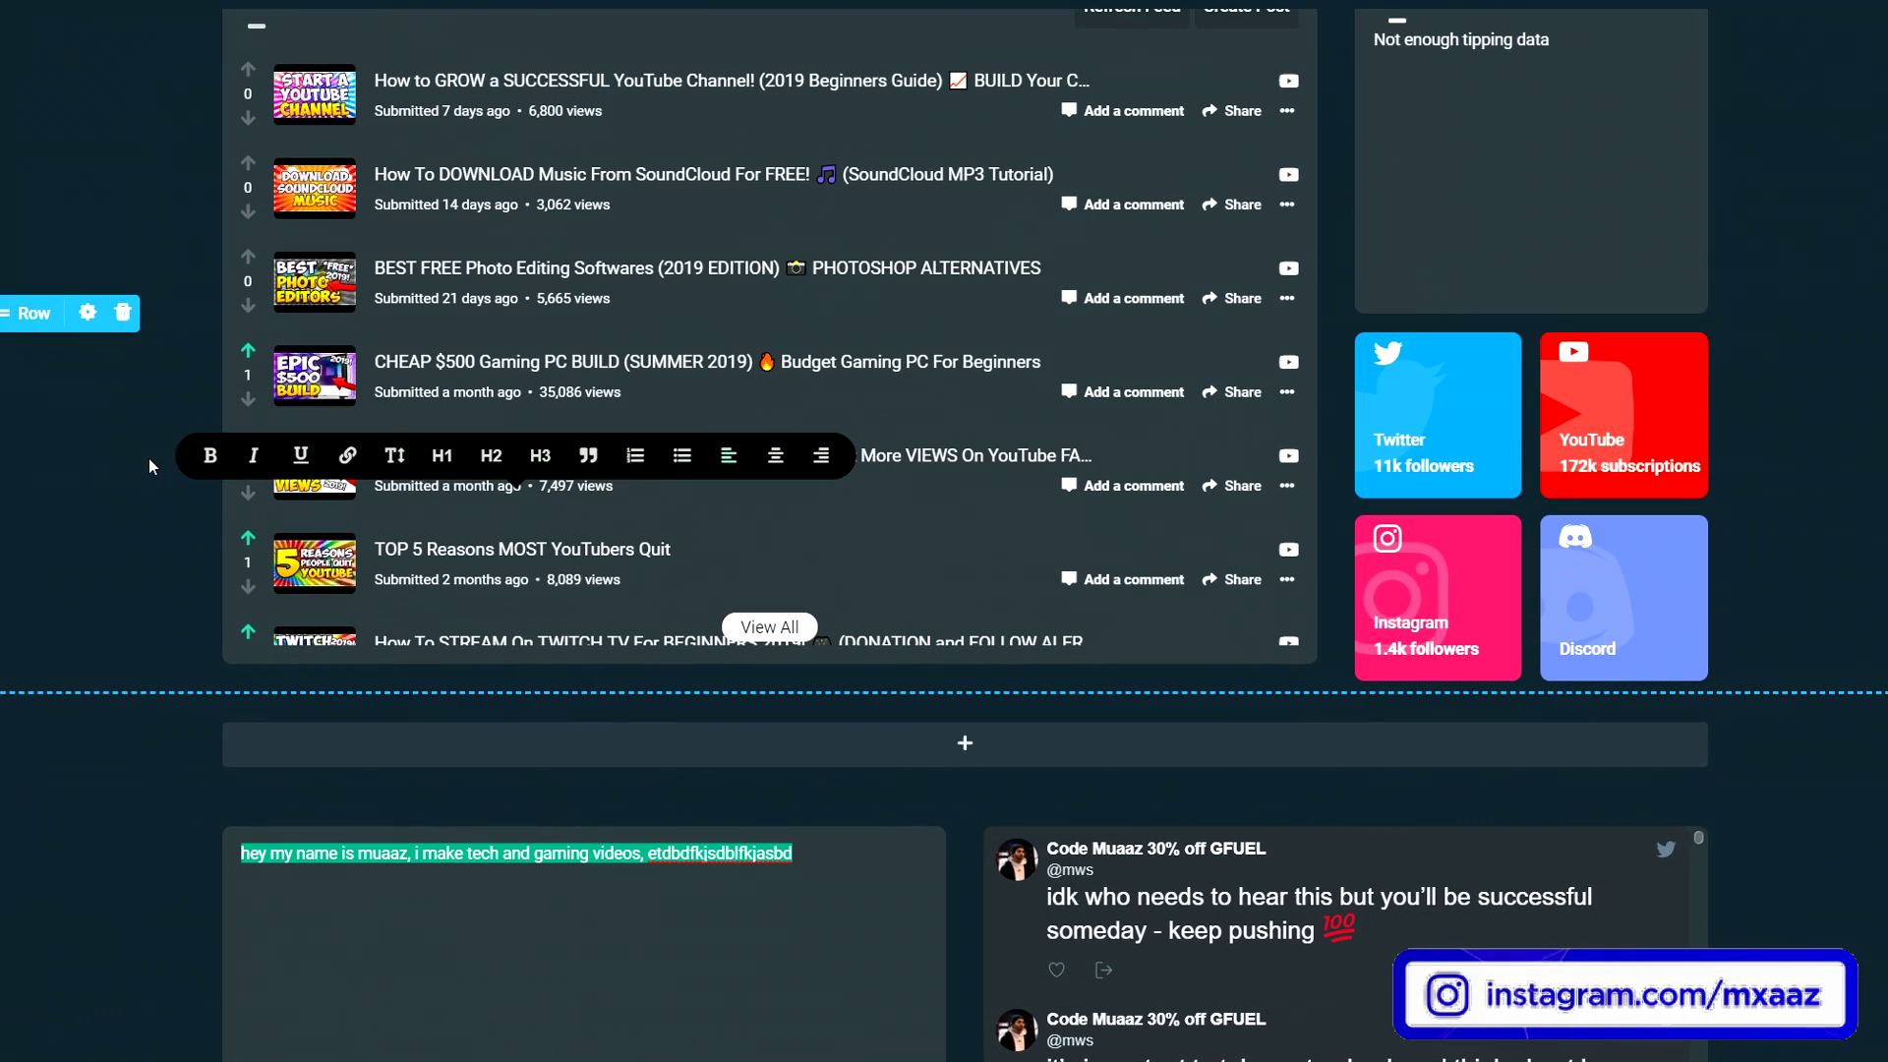
- Scroll up and down through the site preview to review its sections
{"action": "scroll", "coordinate": [149, 458], "scroll_direction": "up", "scroll_amount": 3}
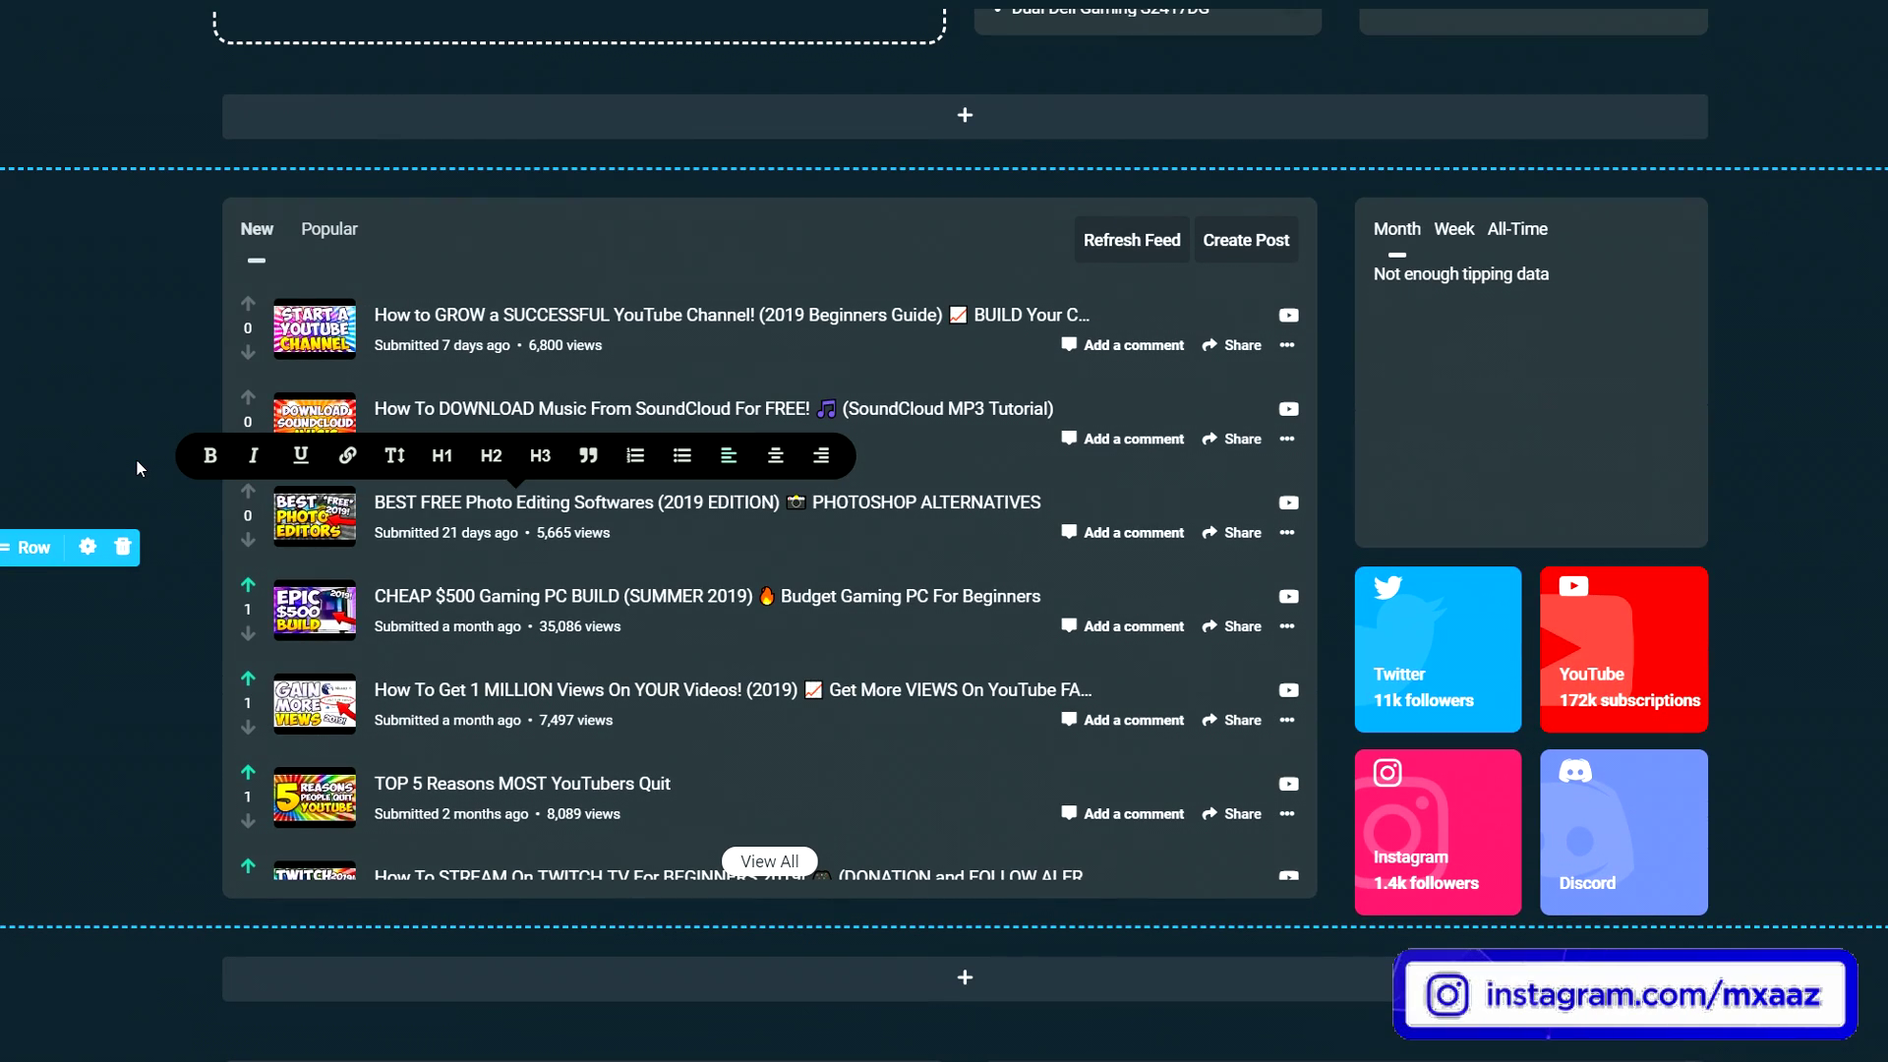
{"action": "scroll", "coordinate": [1737, 445], "scroll_direction": "up", "scroll_amount": 5}
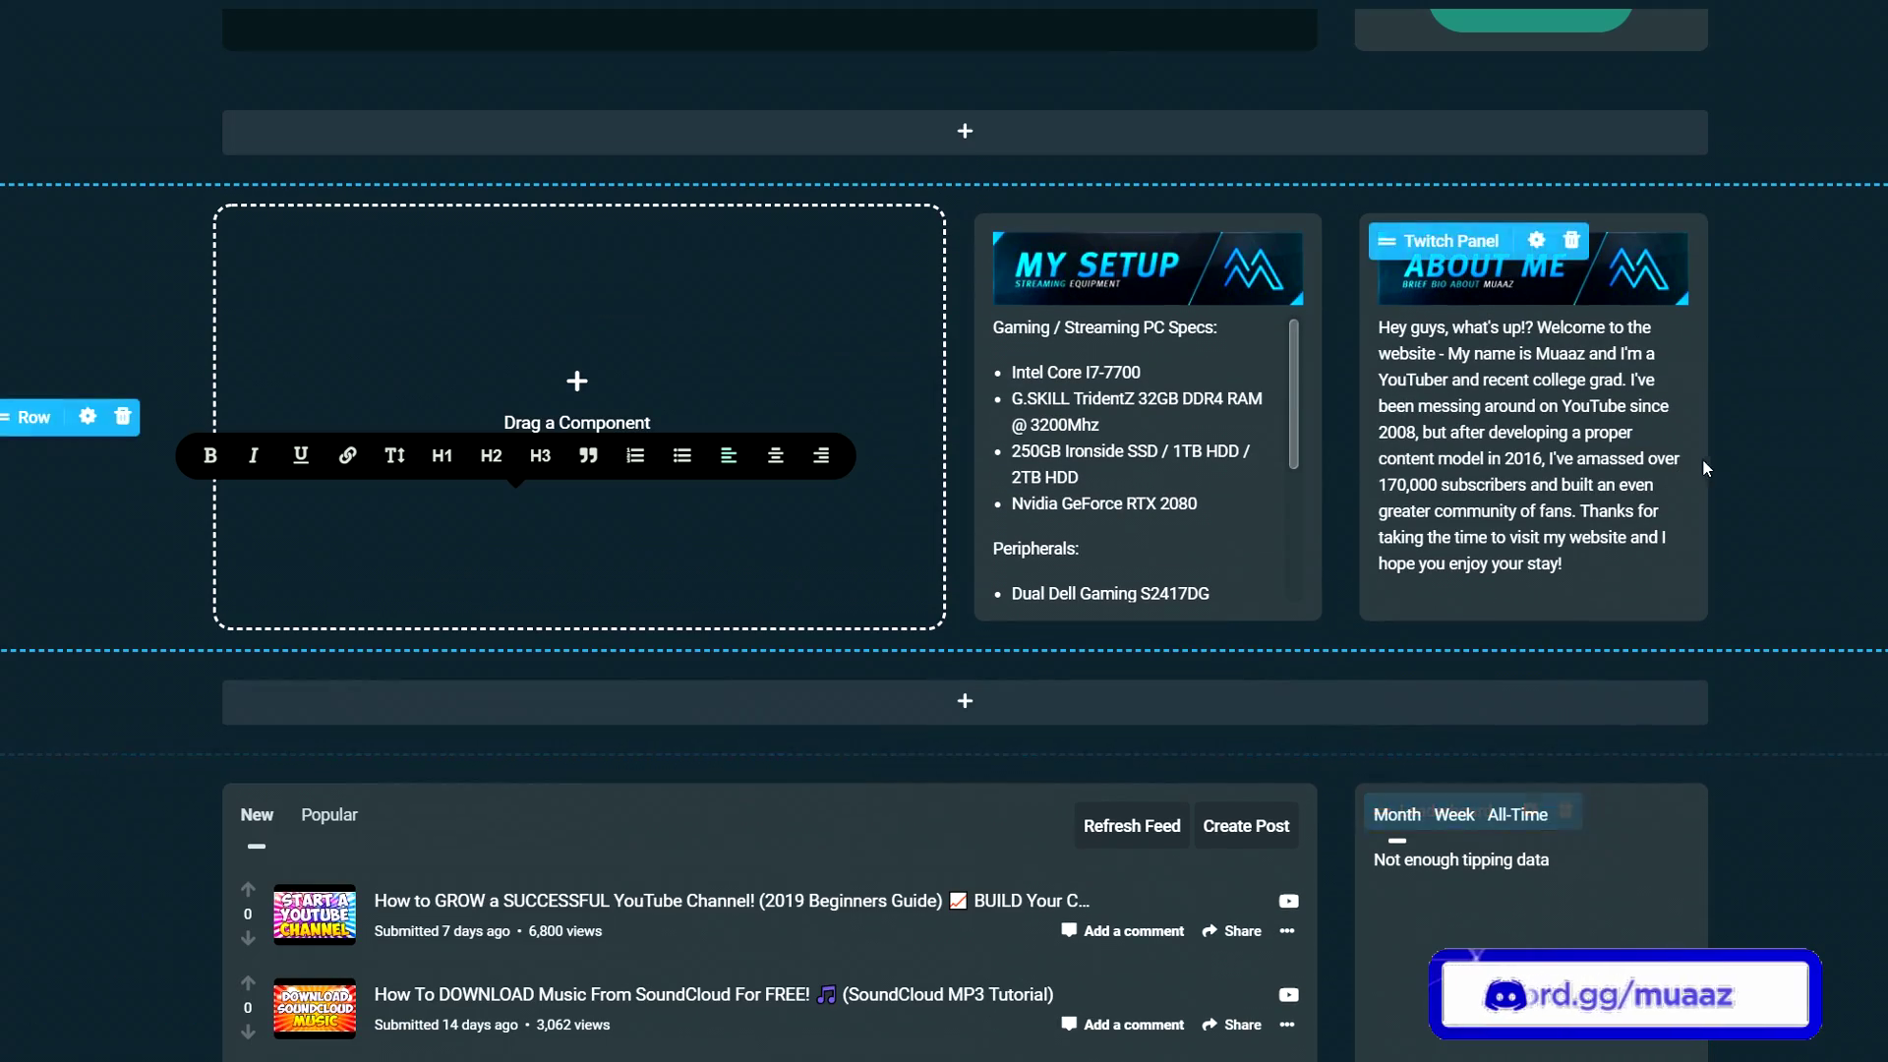
{"action": "scroll", "coordinate": [1737, 445], "scroll_direction": "up", "scroll_amount": 4}
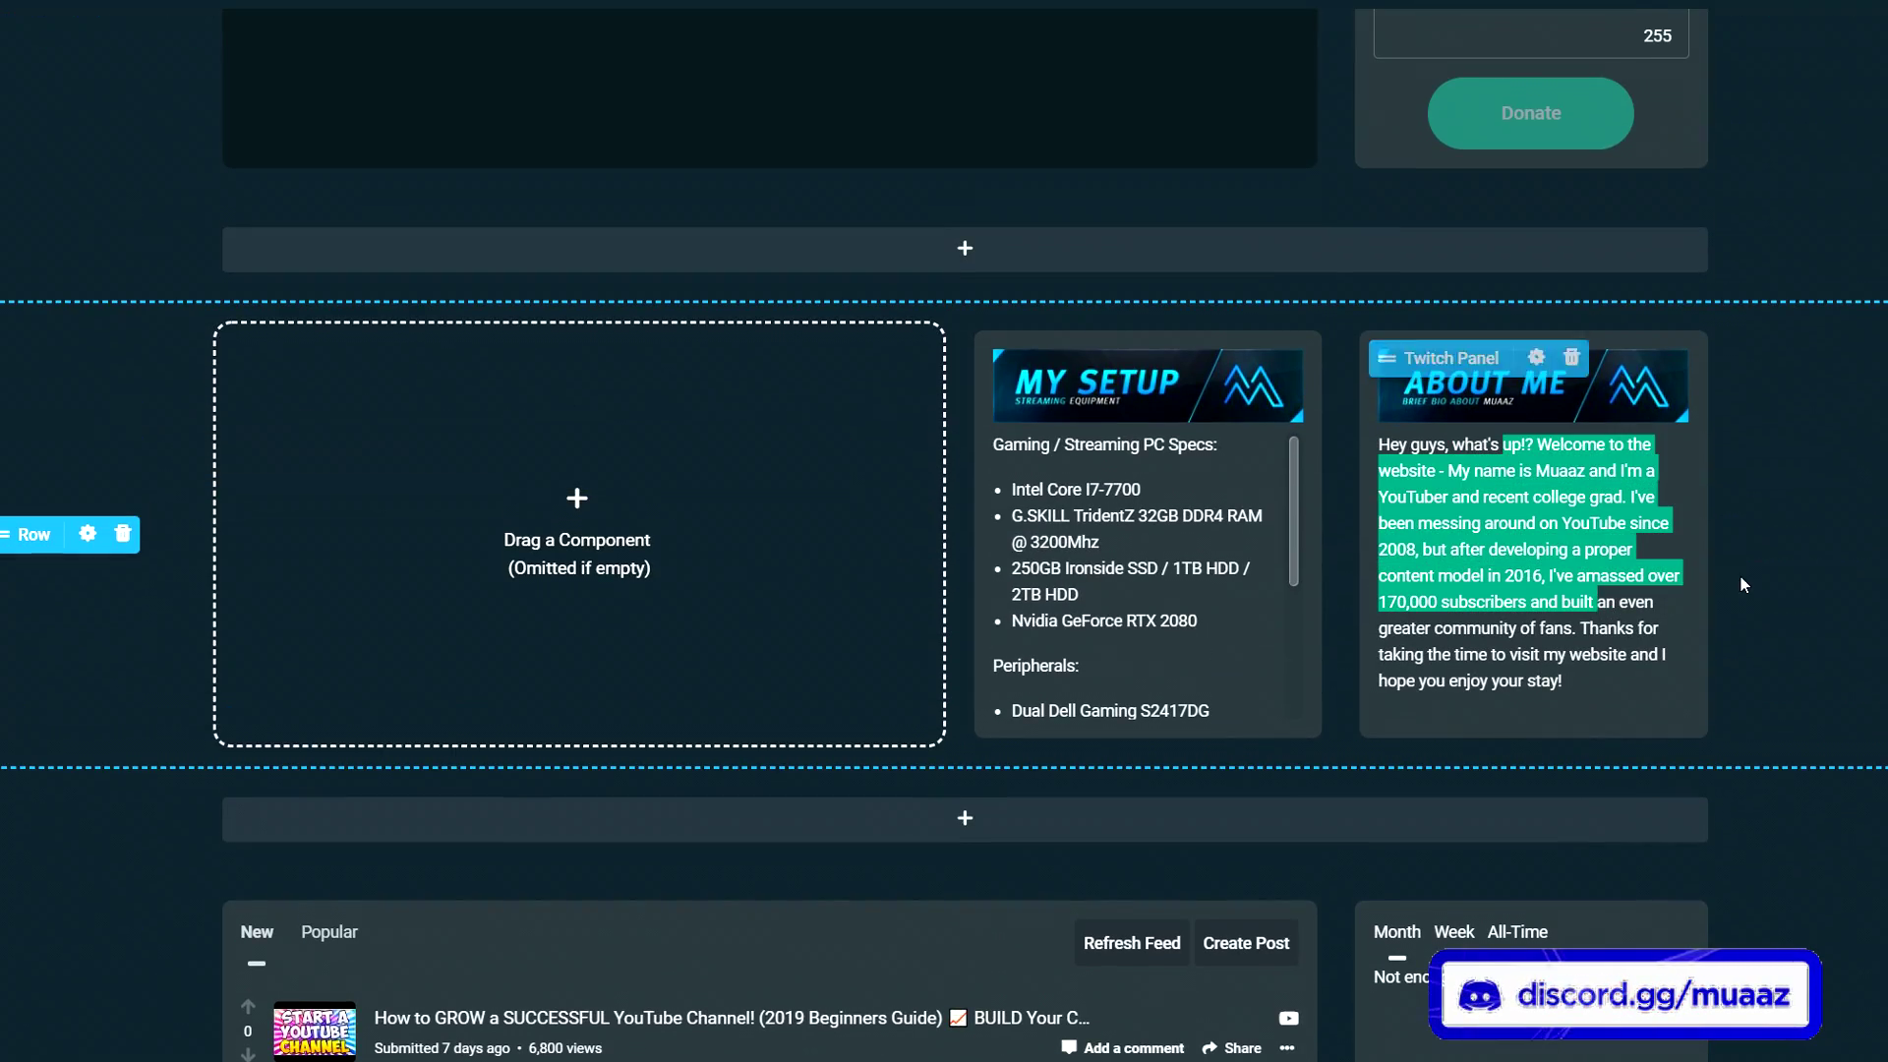
{"action": "scroll", "coordinate": [1360, 462], "scroll_direction": "up", "scroll_amount": 8}
{"action": "scroll", "coordinate": [974, 422], "scroll_direction": "down", "scroll_amount": 20}
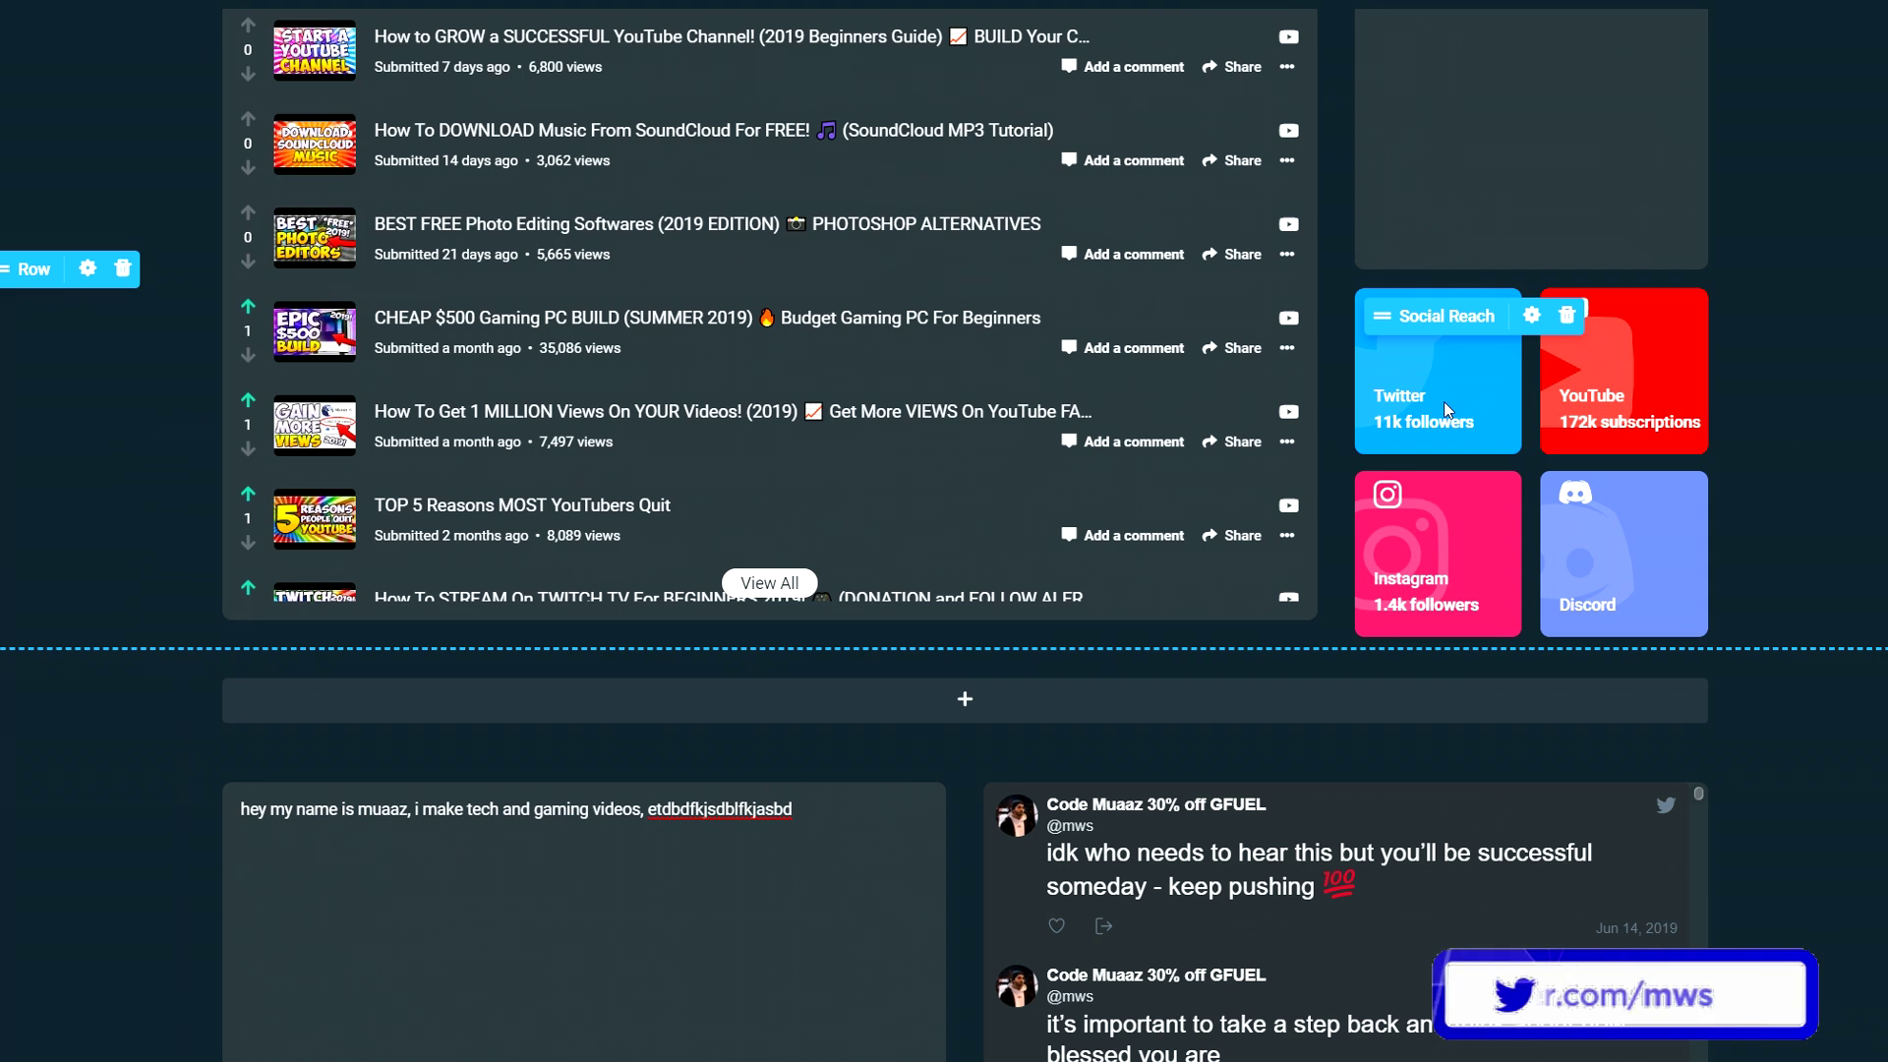
{"action": "scroll", "coordinate": [869, 788], "scroll_direction": "up", "scroll_amount": 5}
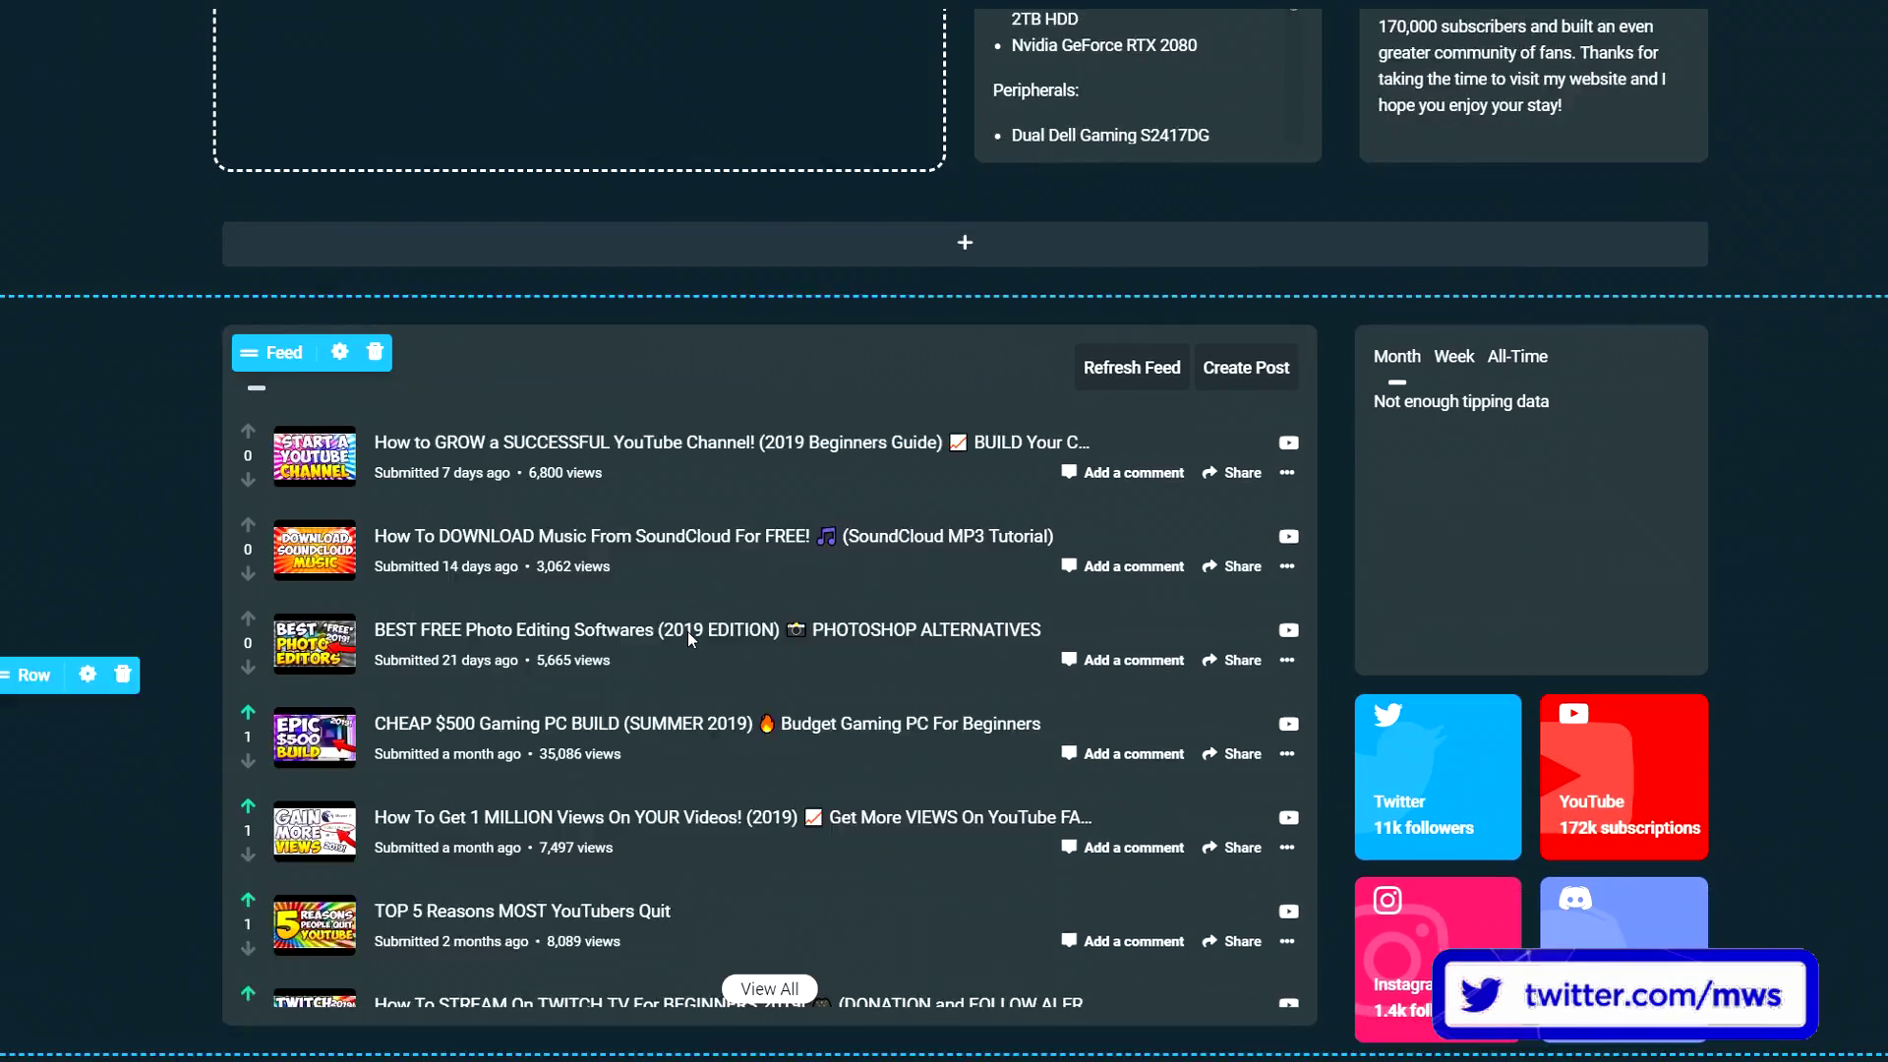
{"action": "scroll", "coordinate": [688, 631], "scroll_direction": "down", "scroll_amount": 7}
{"action": "scroll", "coordinate": [703, 718], "scroll_direction": "down", "scroll_amount": 2}
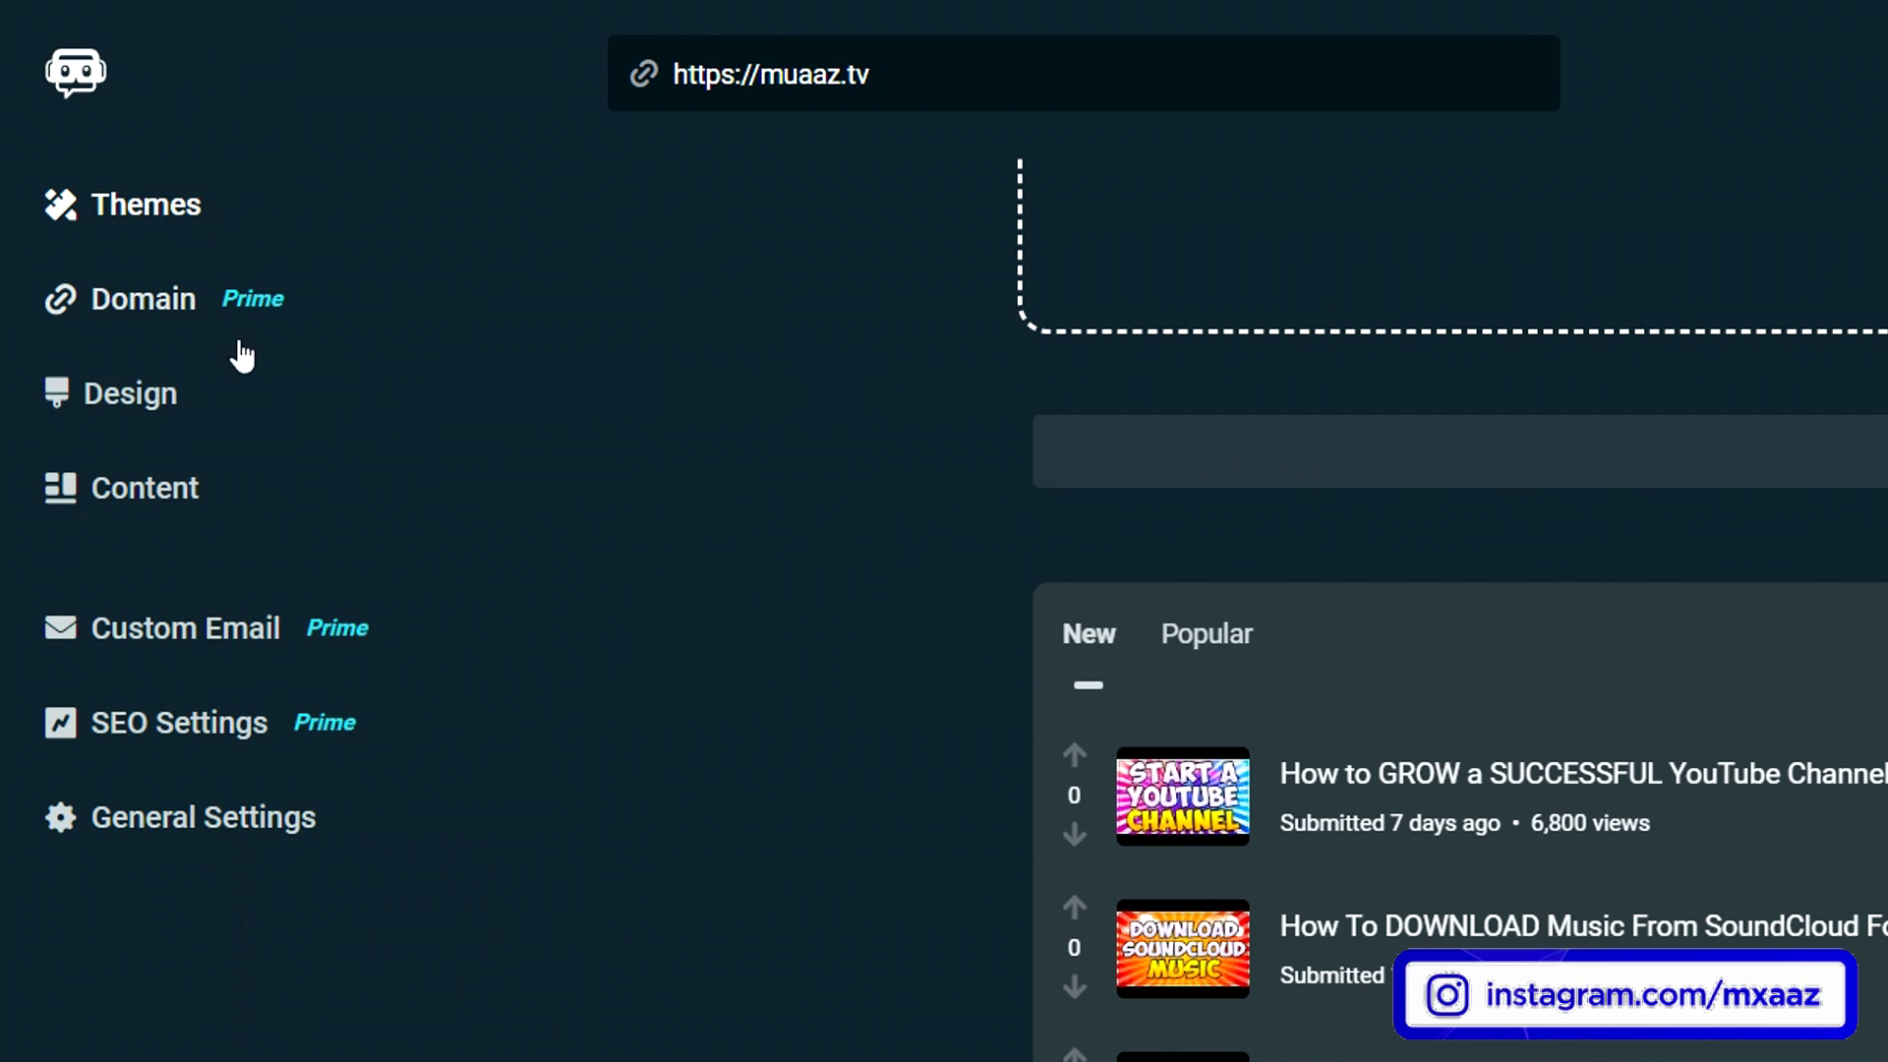
- Open SEO Settings from the main sidebar menu
{"action": "left_click", "coordinate": [203, 732]}
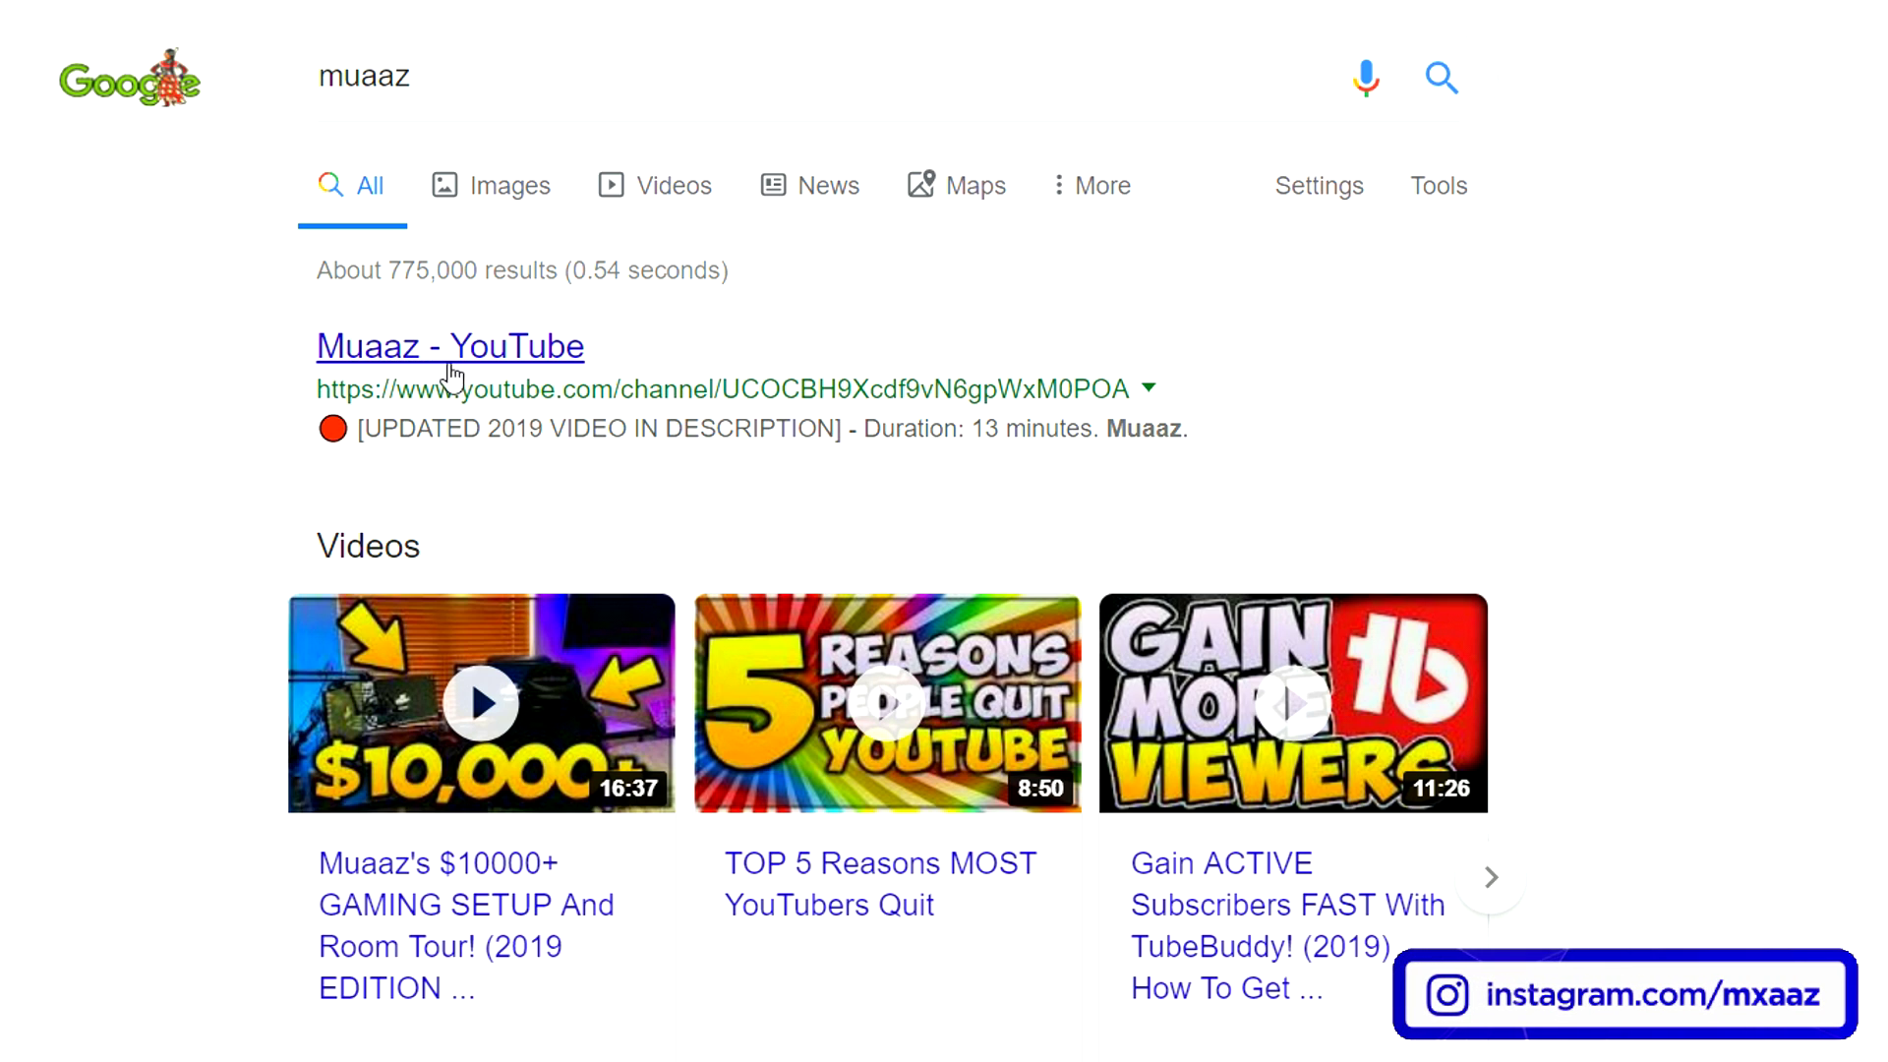
{"action": "left_click_drag", "start_coordinate": [379, 431], "coordinate": [1226, 427]}
{"action": "left_click", "coordinate": [1335, 418]}
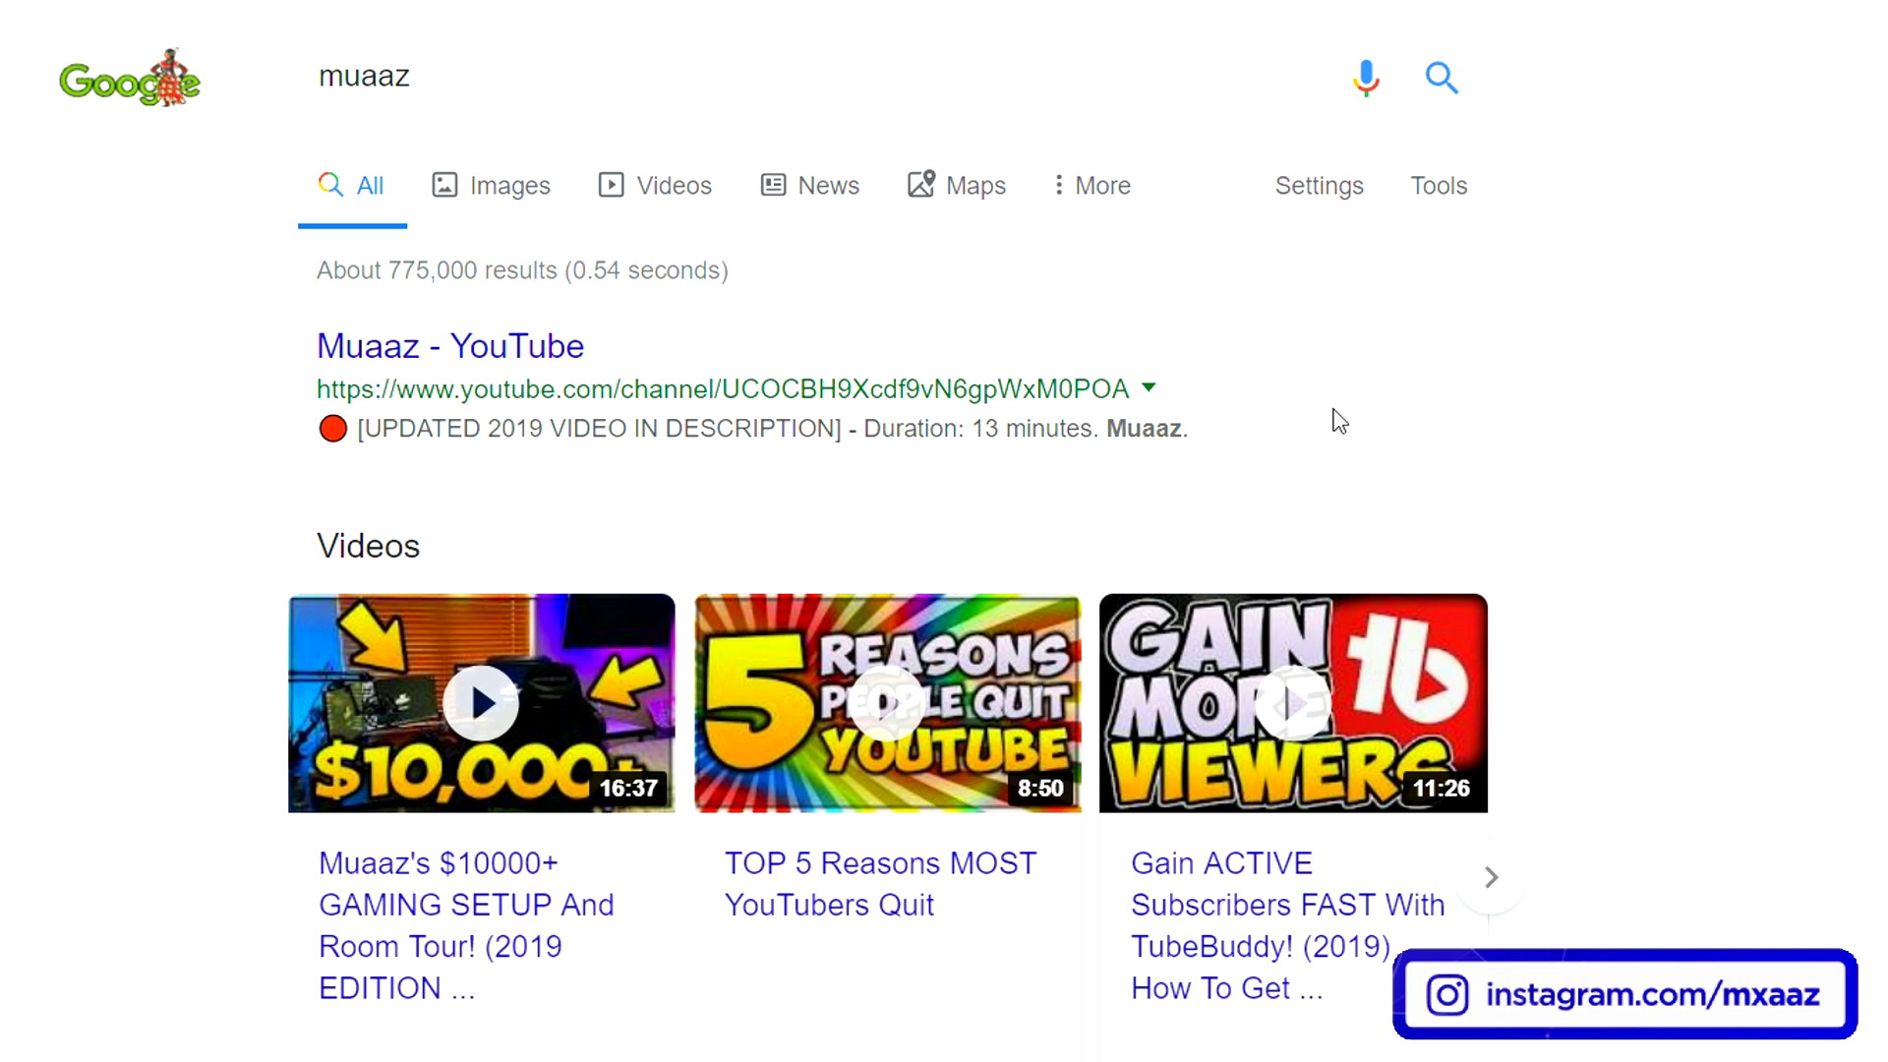
{"action": "scroll", "coordinate": [1335, 418], "scroll_direction": "down", "scroll_amount": 3}
{"action": "left_click_drag", "start_coordinate": [330, 993], "coordinate": [956, 1045]}
{"action": "left_click", "coordinate": [1114, 1042]}
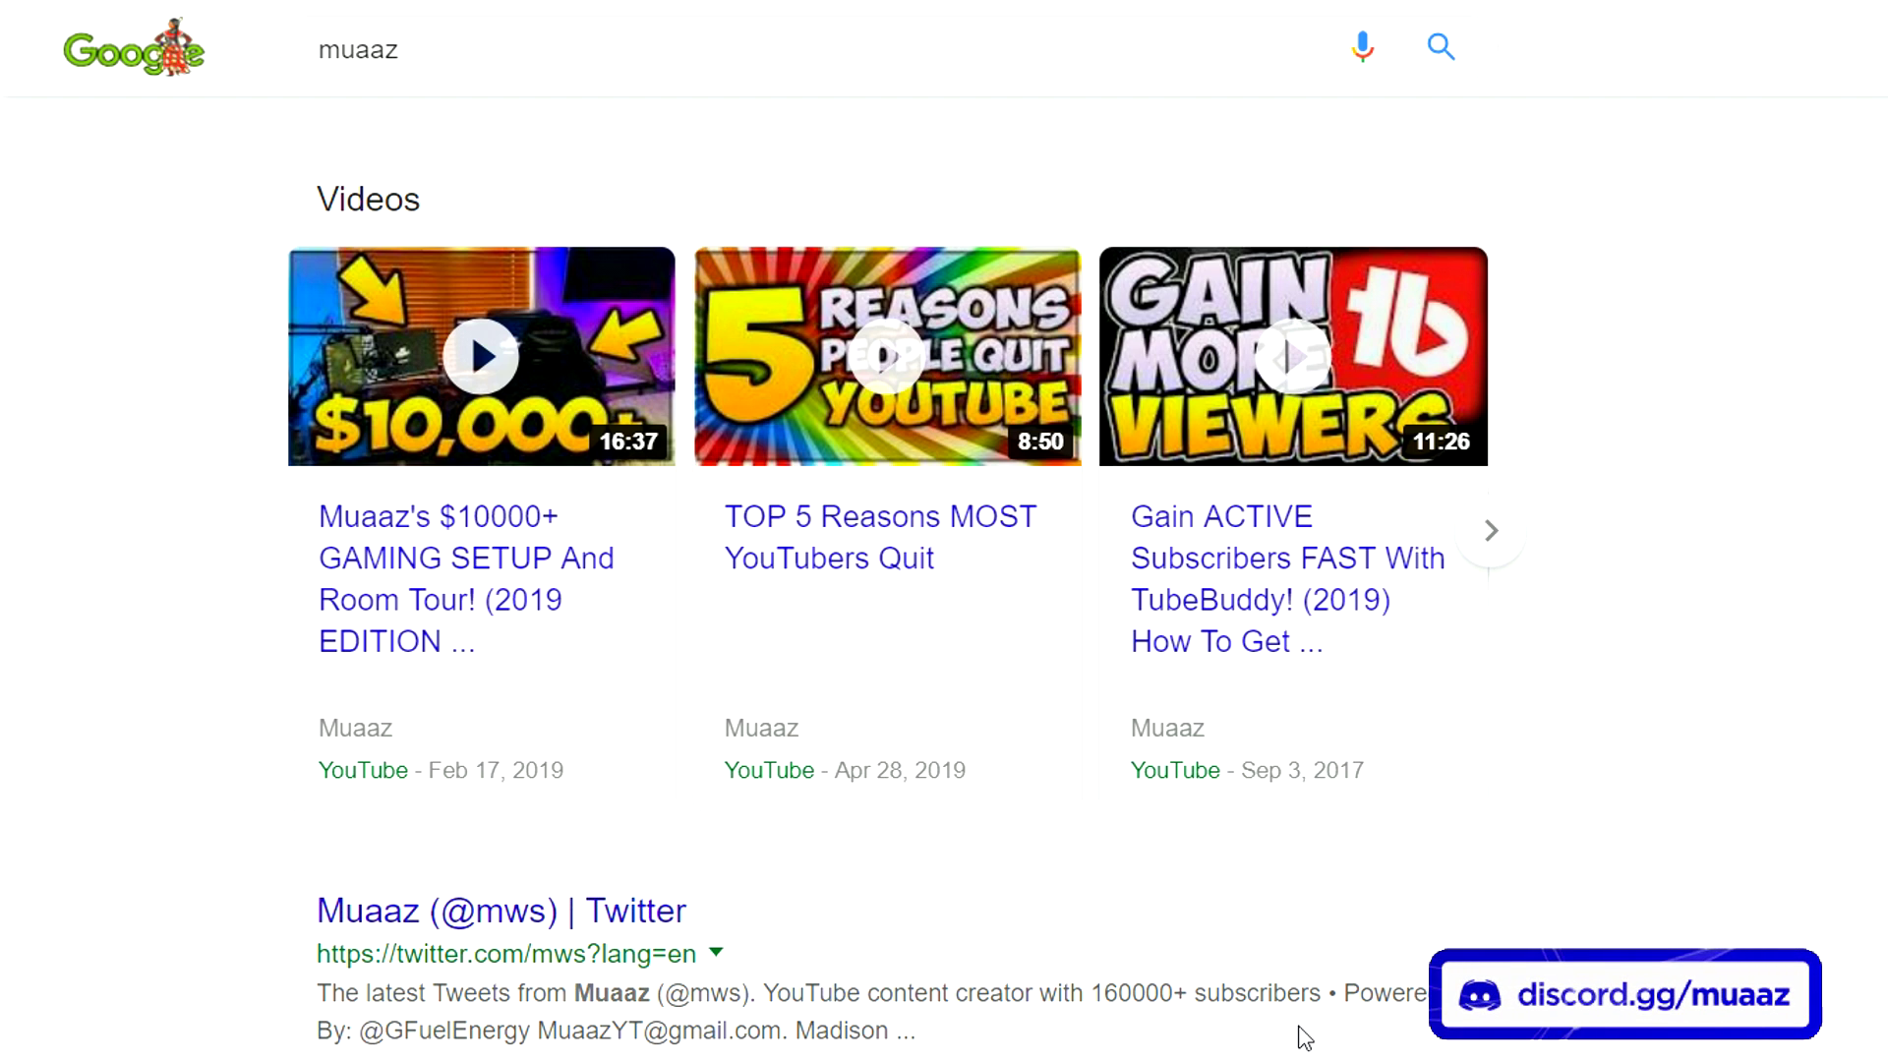
{"action": "scroll", "coordinate": [1268, 1032], "scroll_direction": "down", "scroll_amount": 5}
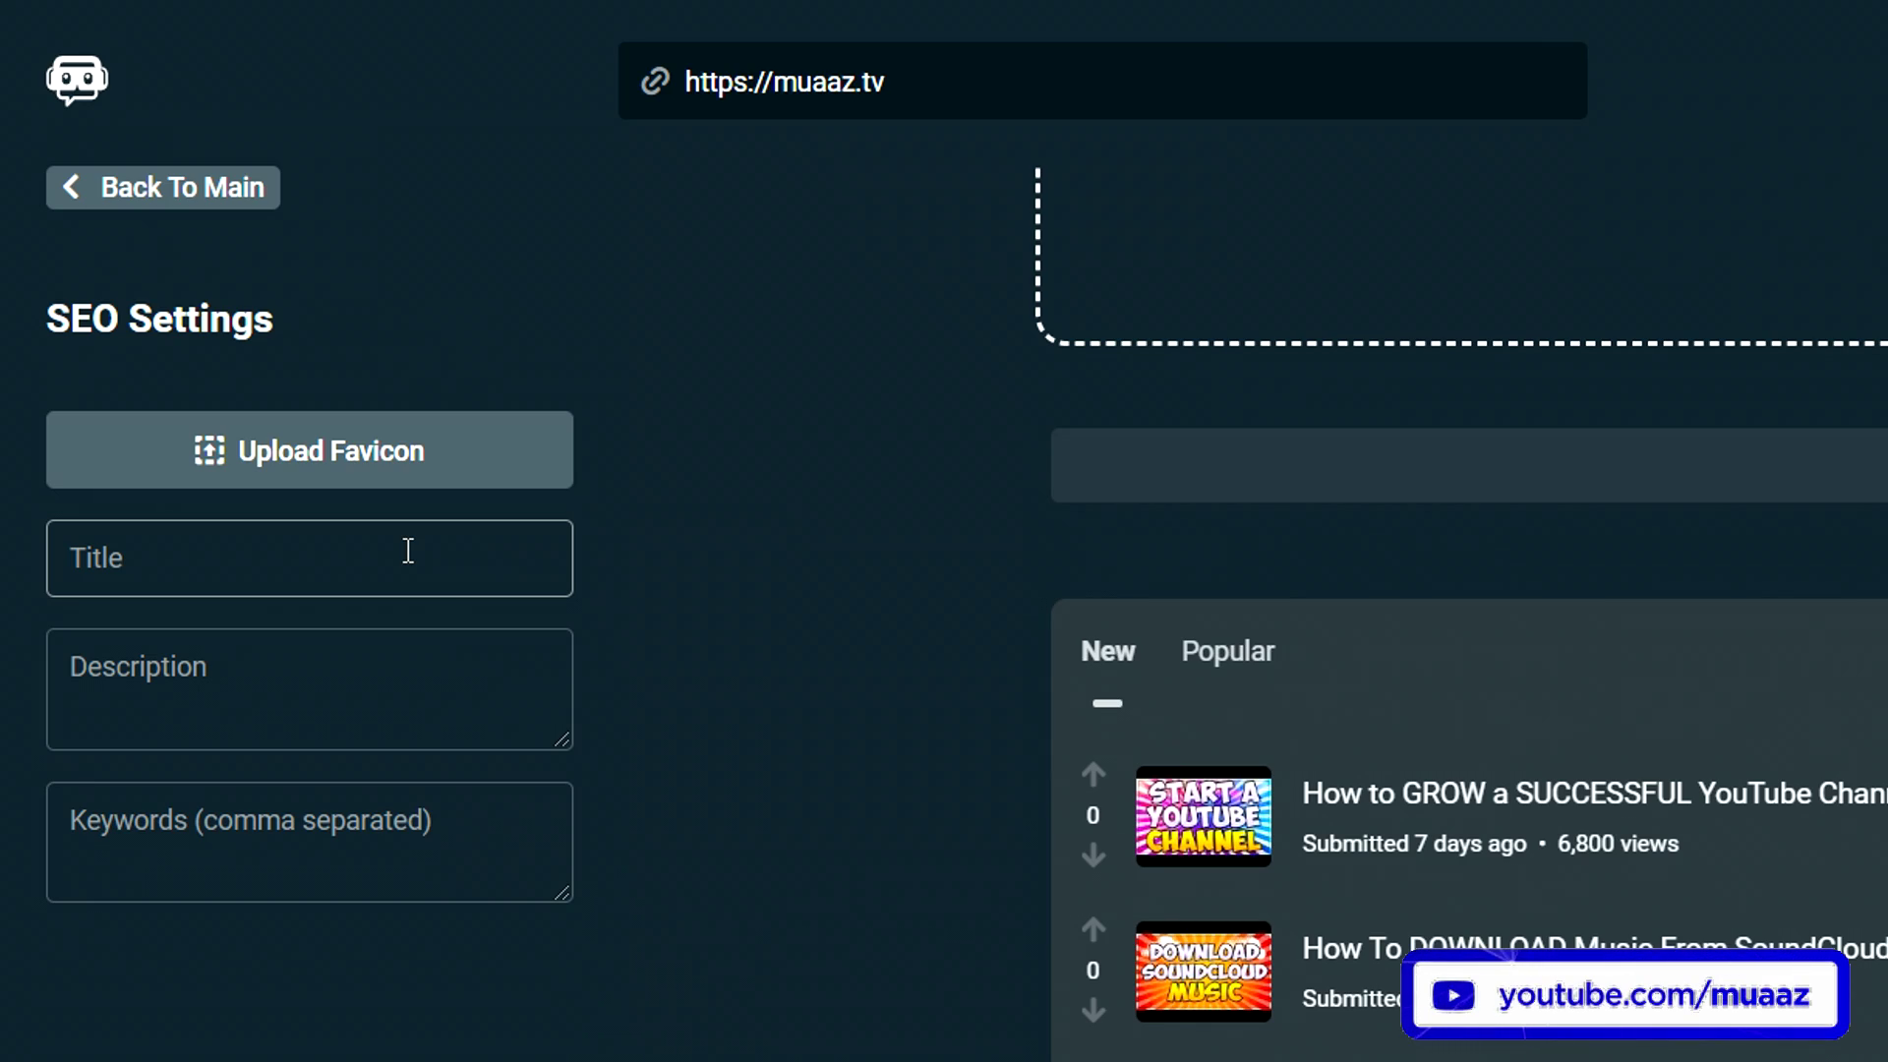
- Leave the SEO Title, Description and Keywords fields empty, then return to the main menu
{"action": "left_click", "coordinate": [391, 551]}
{"action": "left_click", "coordinate": [295, 661]}
{"action": "left_click", "coordinate": [374, 816]}
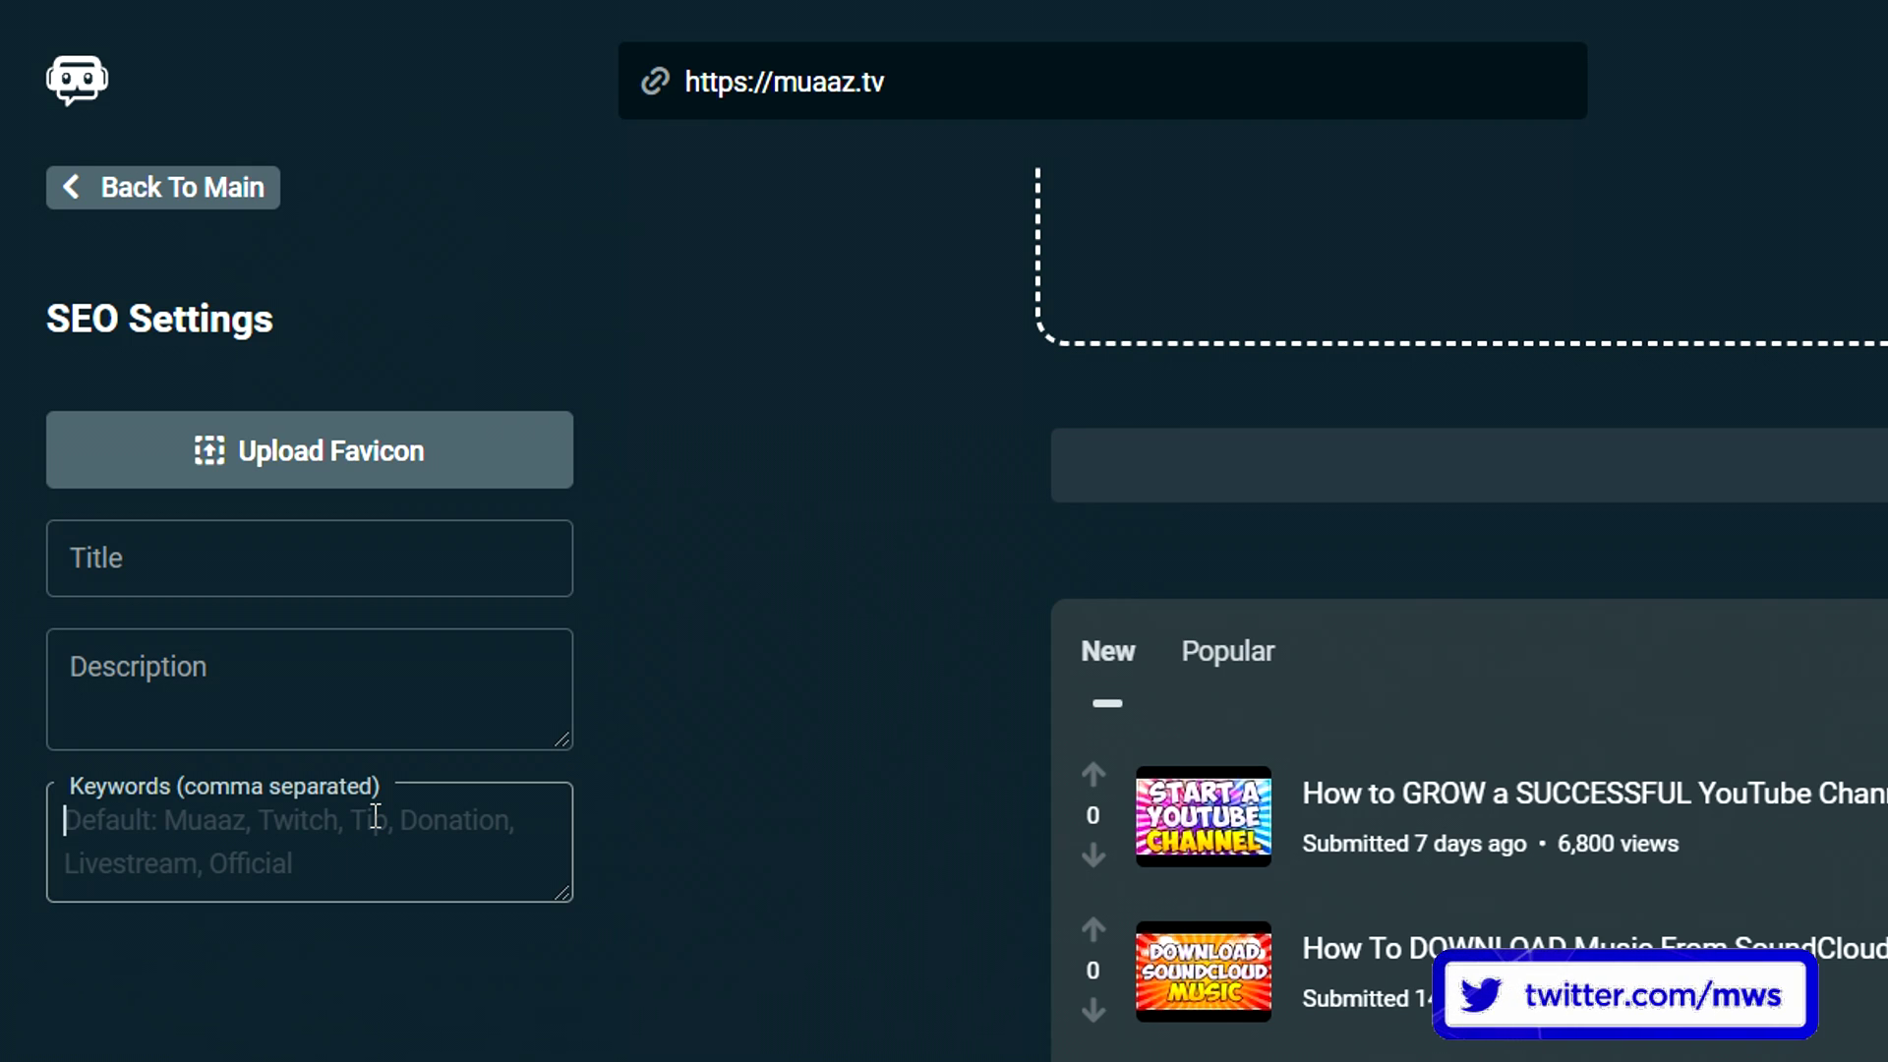
{"action": "left_click", "coordinate": [516, 1008]}
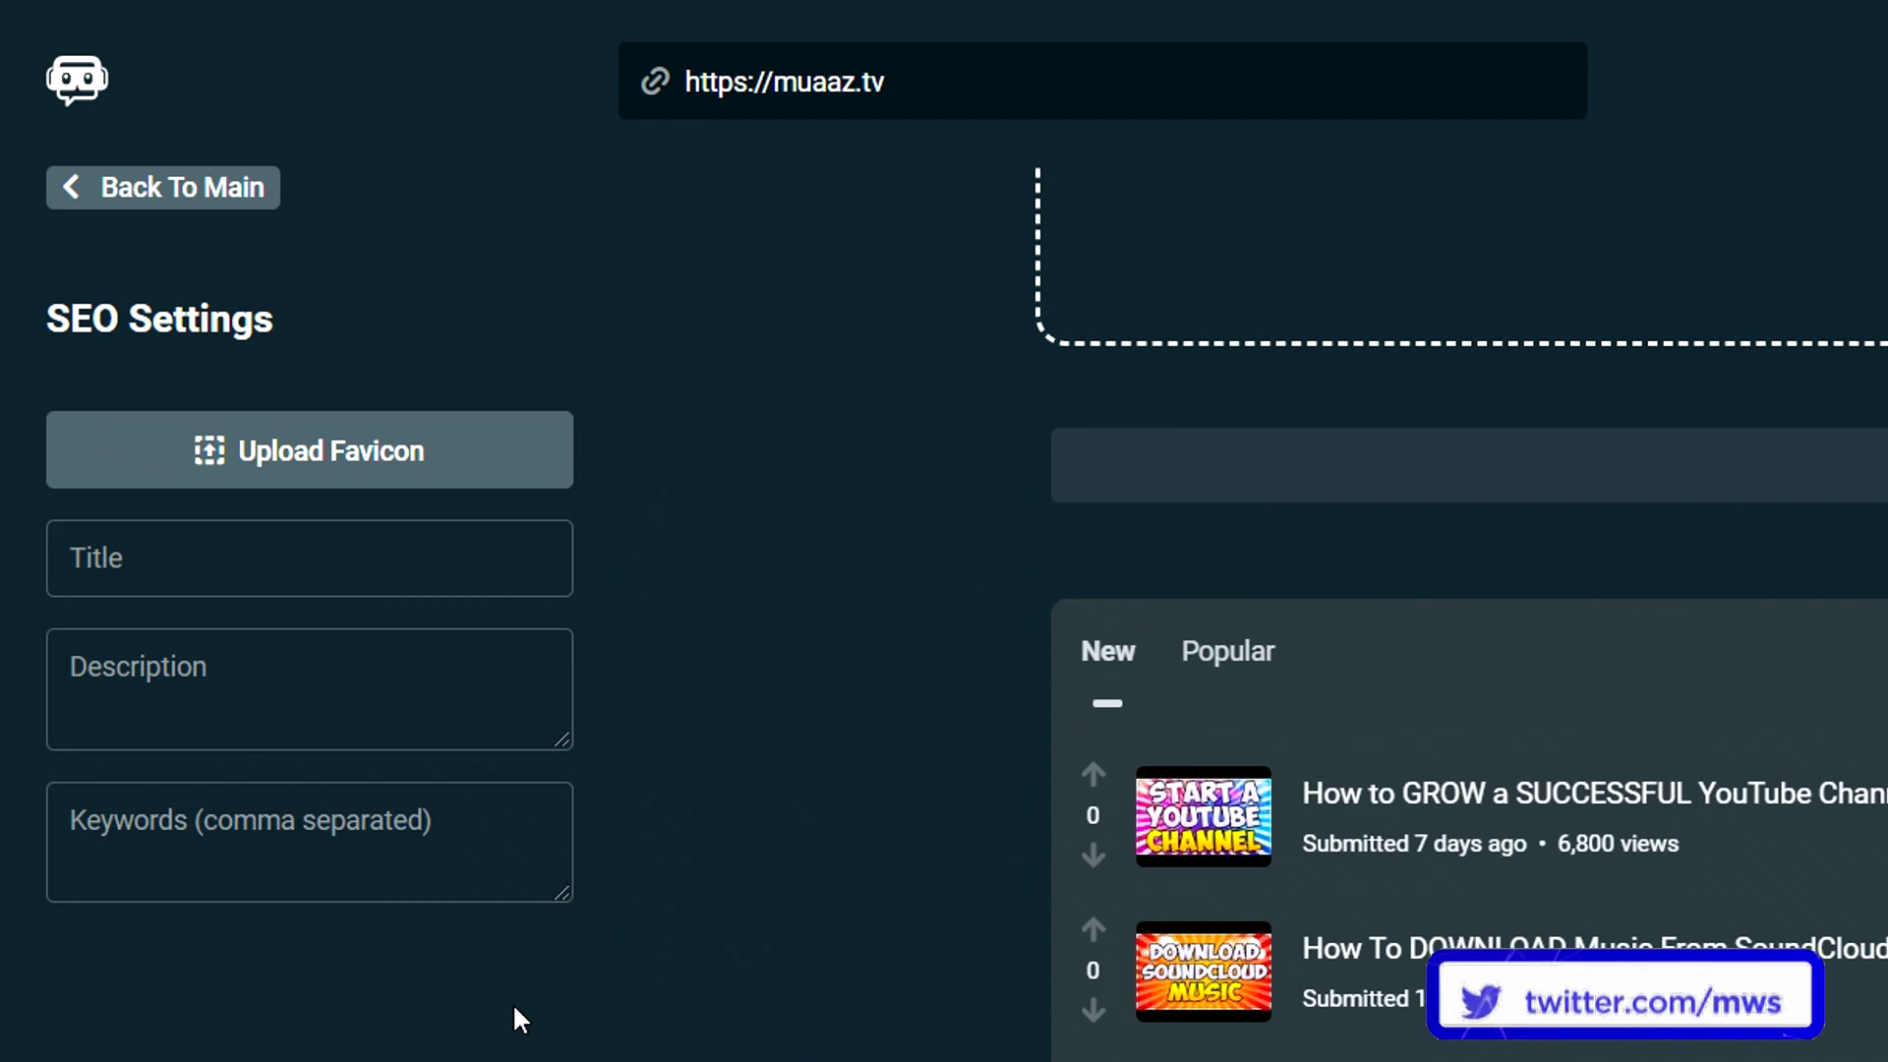
{"action": "left_click", "coordinate": [201, 188]}
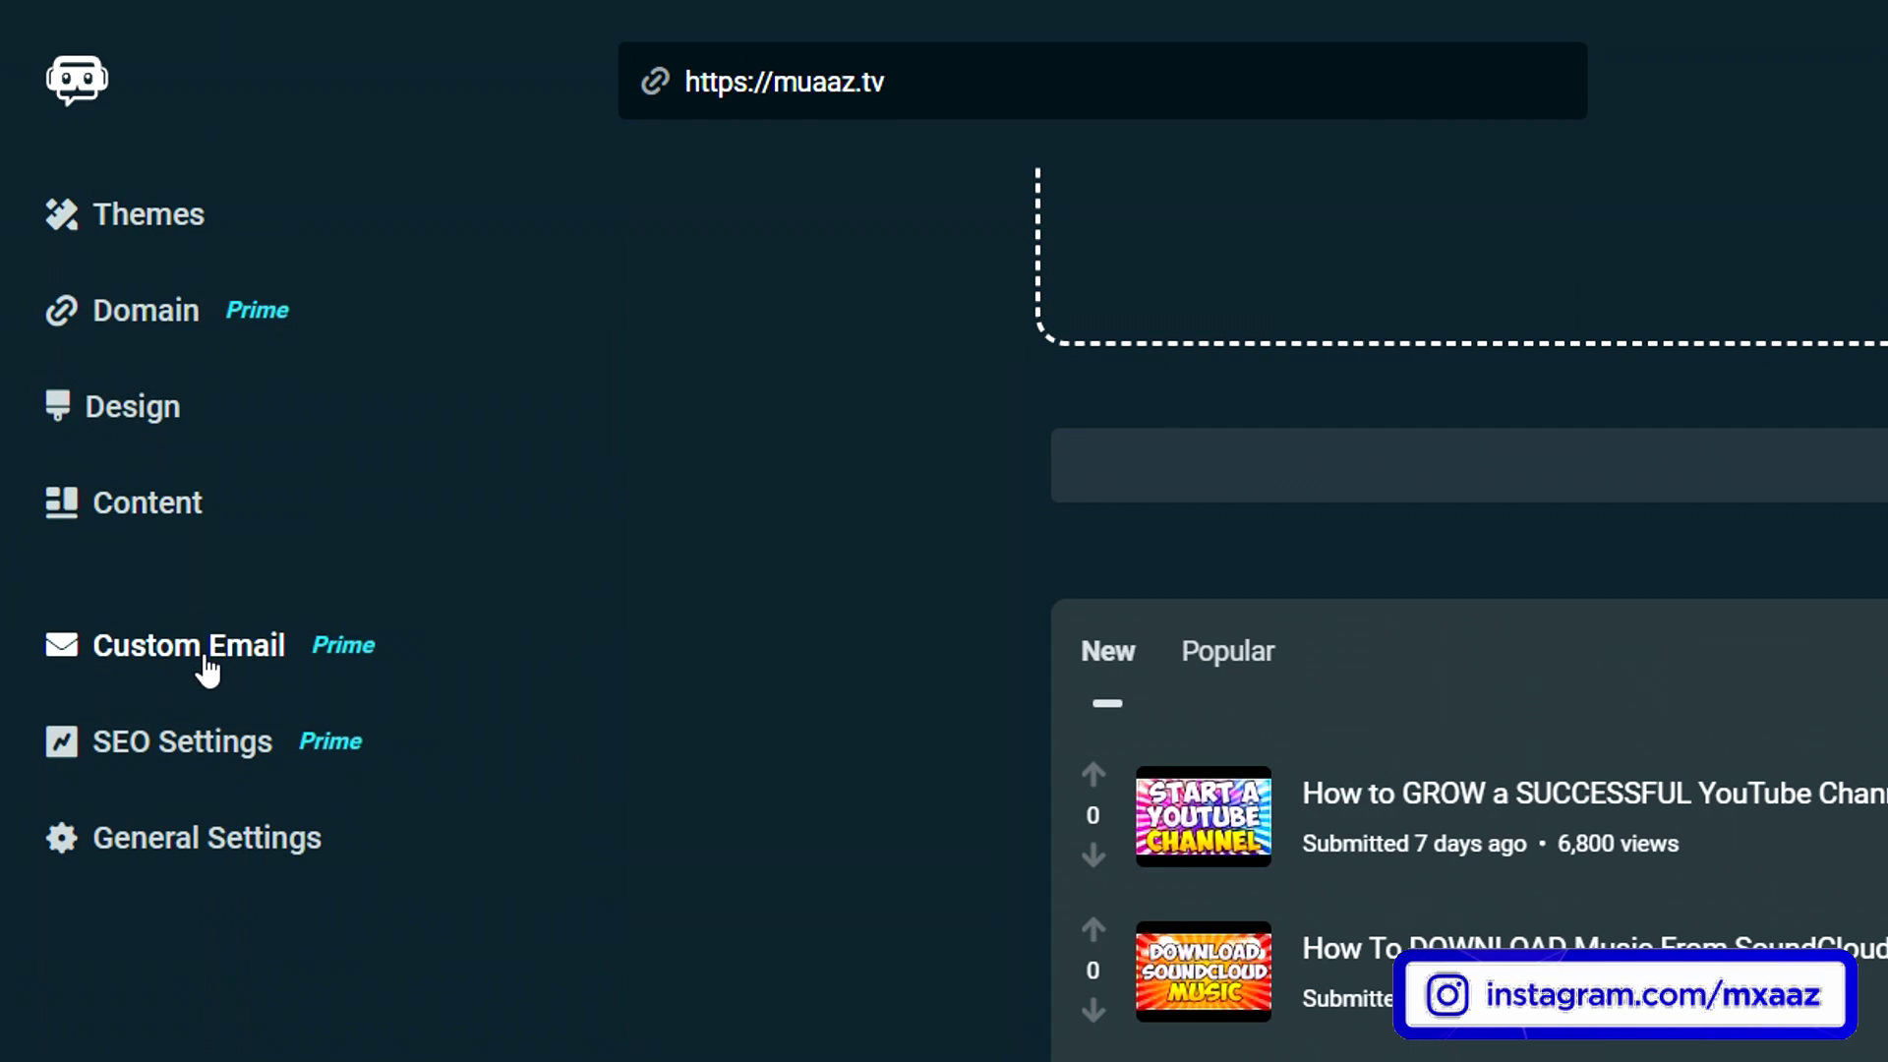
- Create a 'hello' custom mailbox that forwards to the creator's personal e-mail address
{"action": "left_click", "coordinate": [207, 657]}
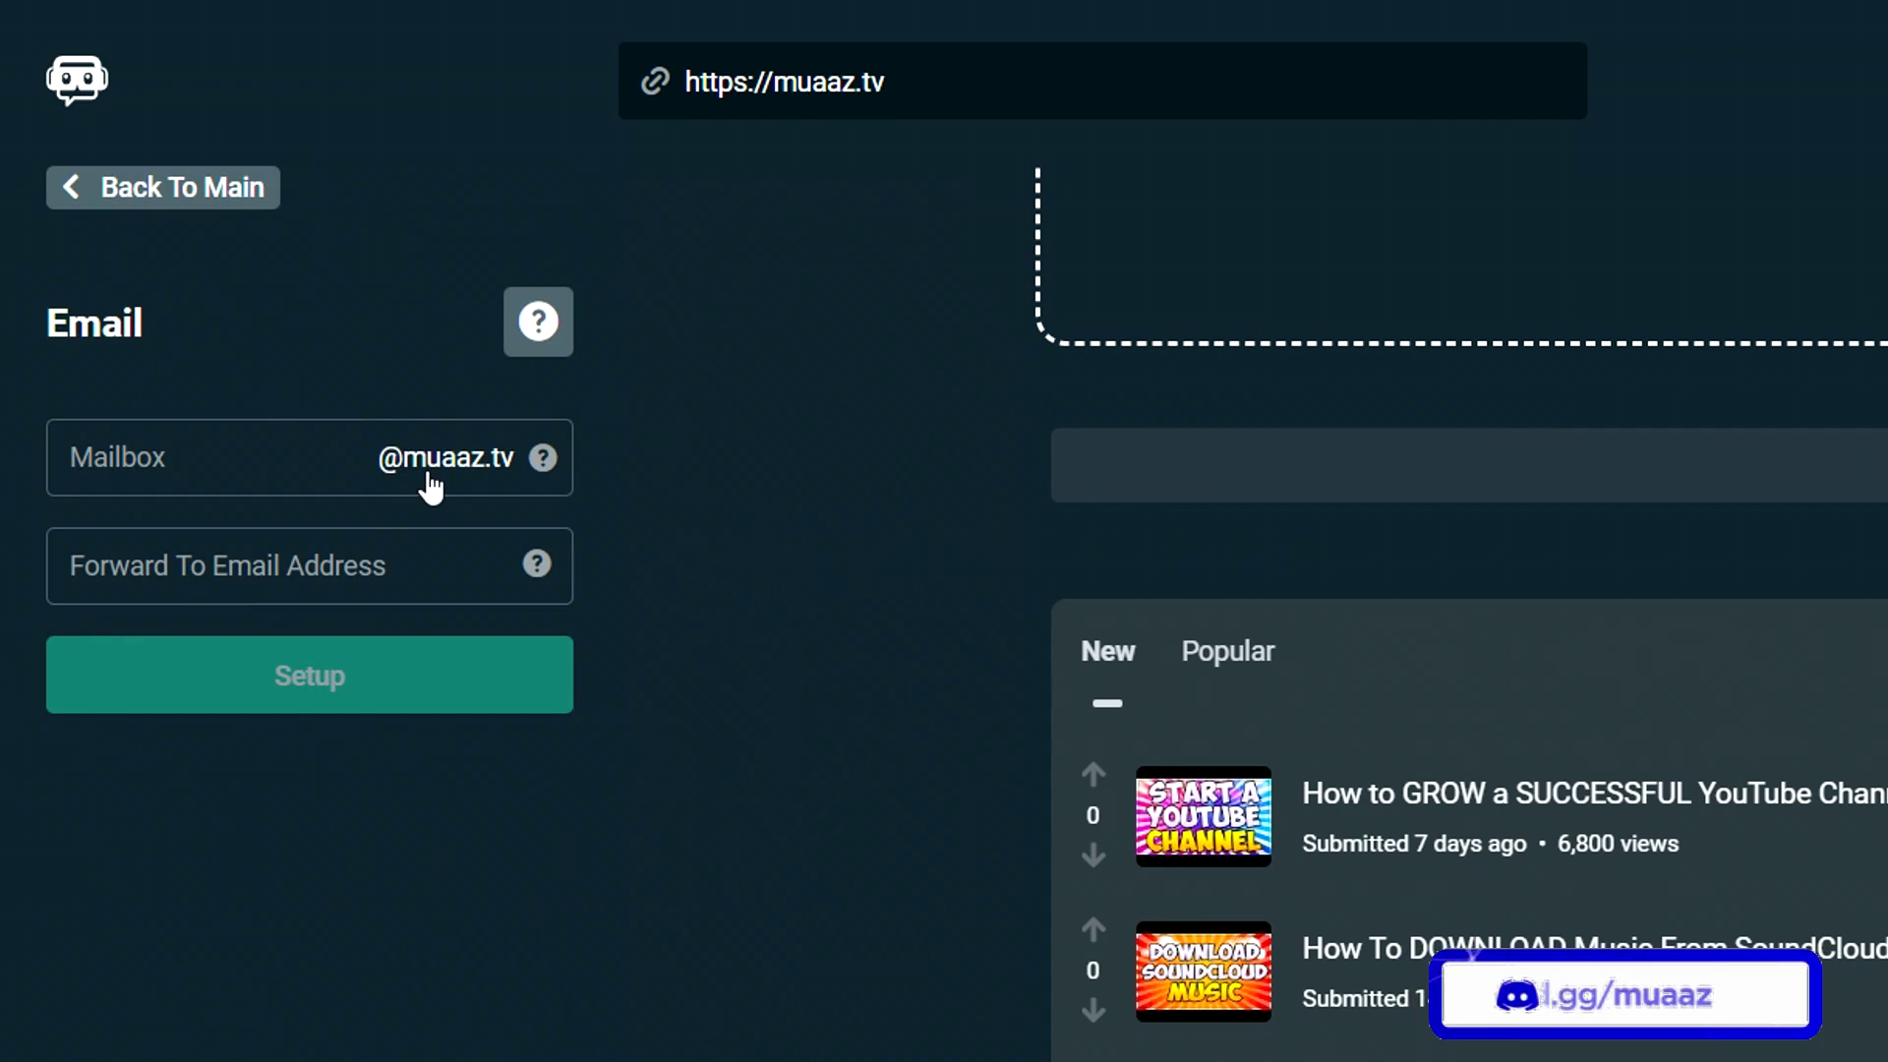
{"action": "left_click", "coordinate": [225, 447]}
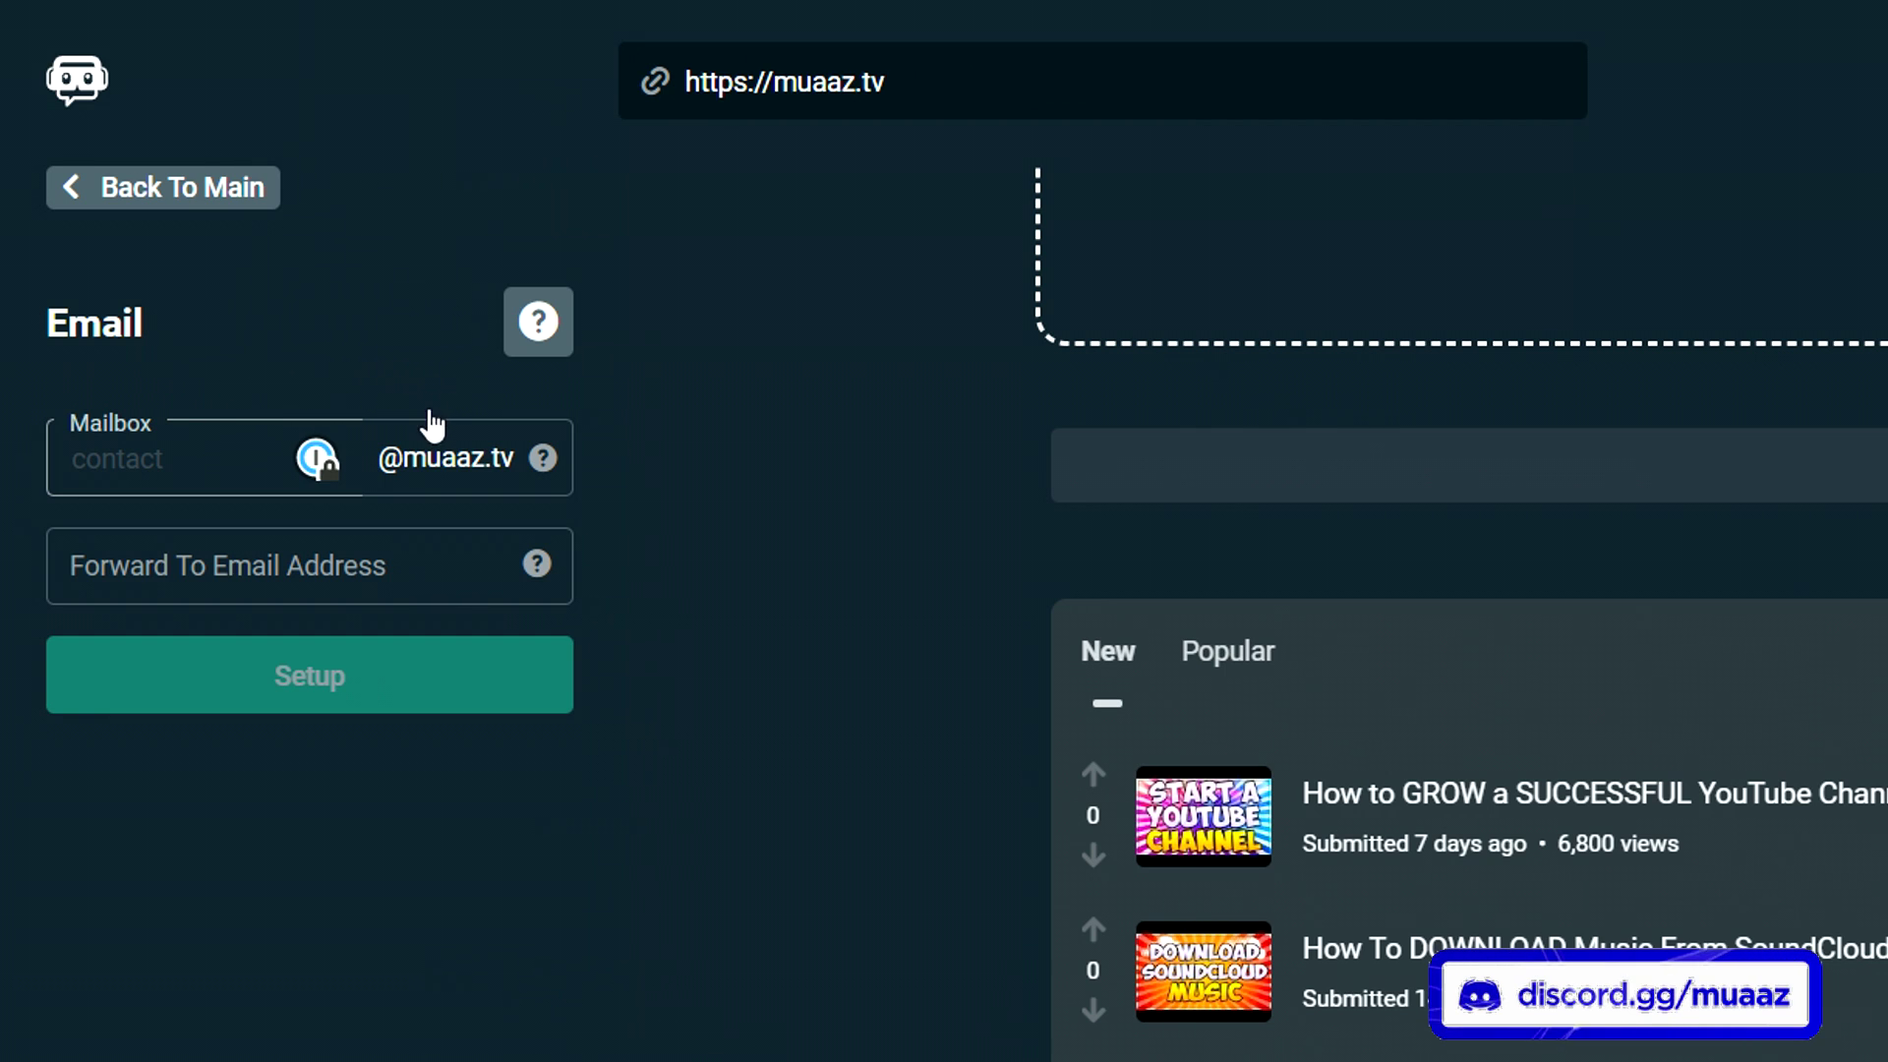
{"action": "type", "text": "hello"}
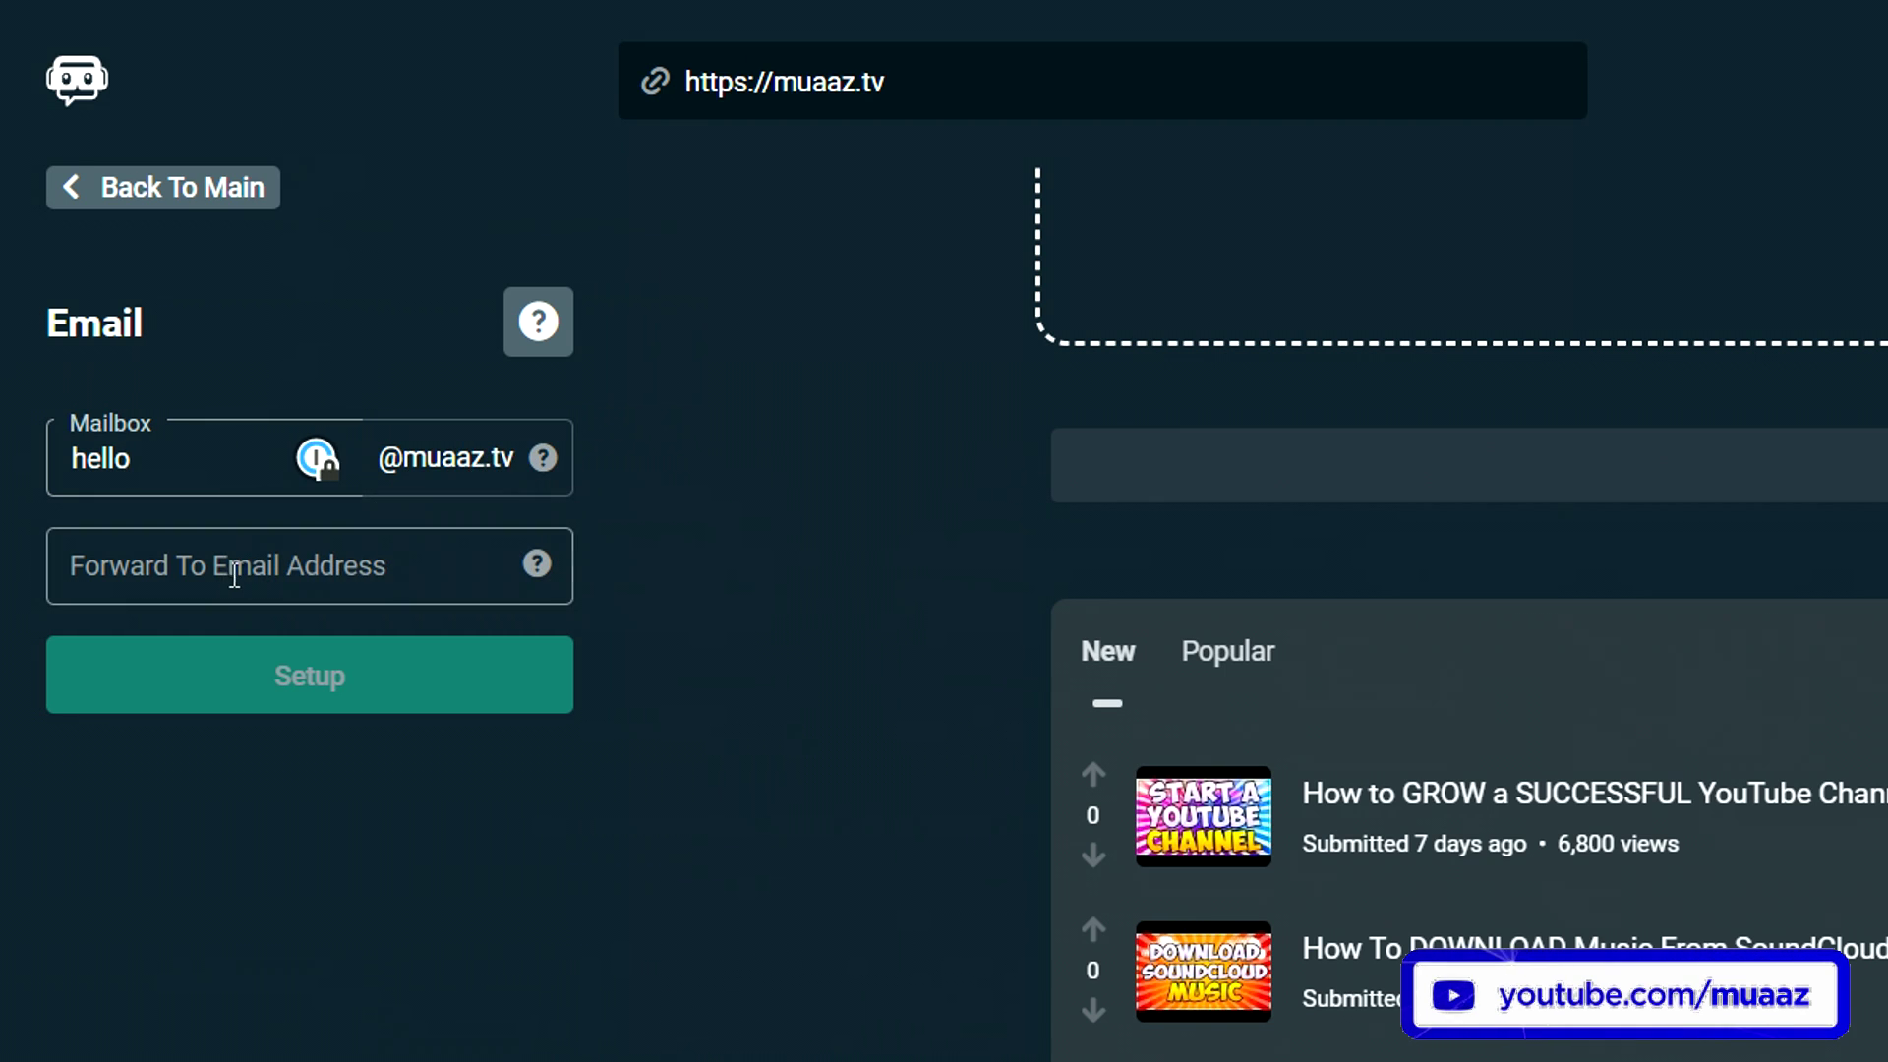
{"action": "left_click", "coordinate": [211, 571]}
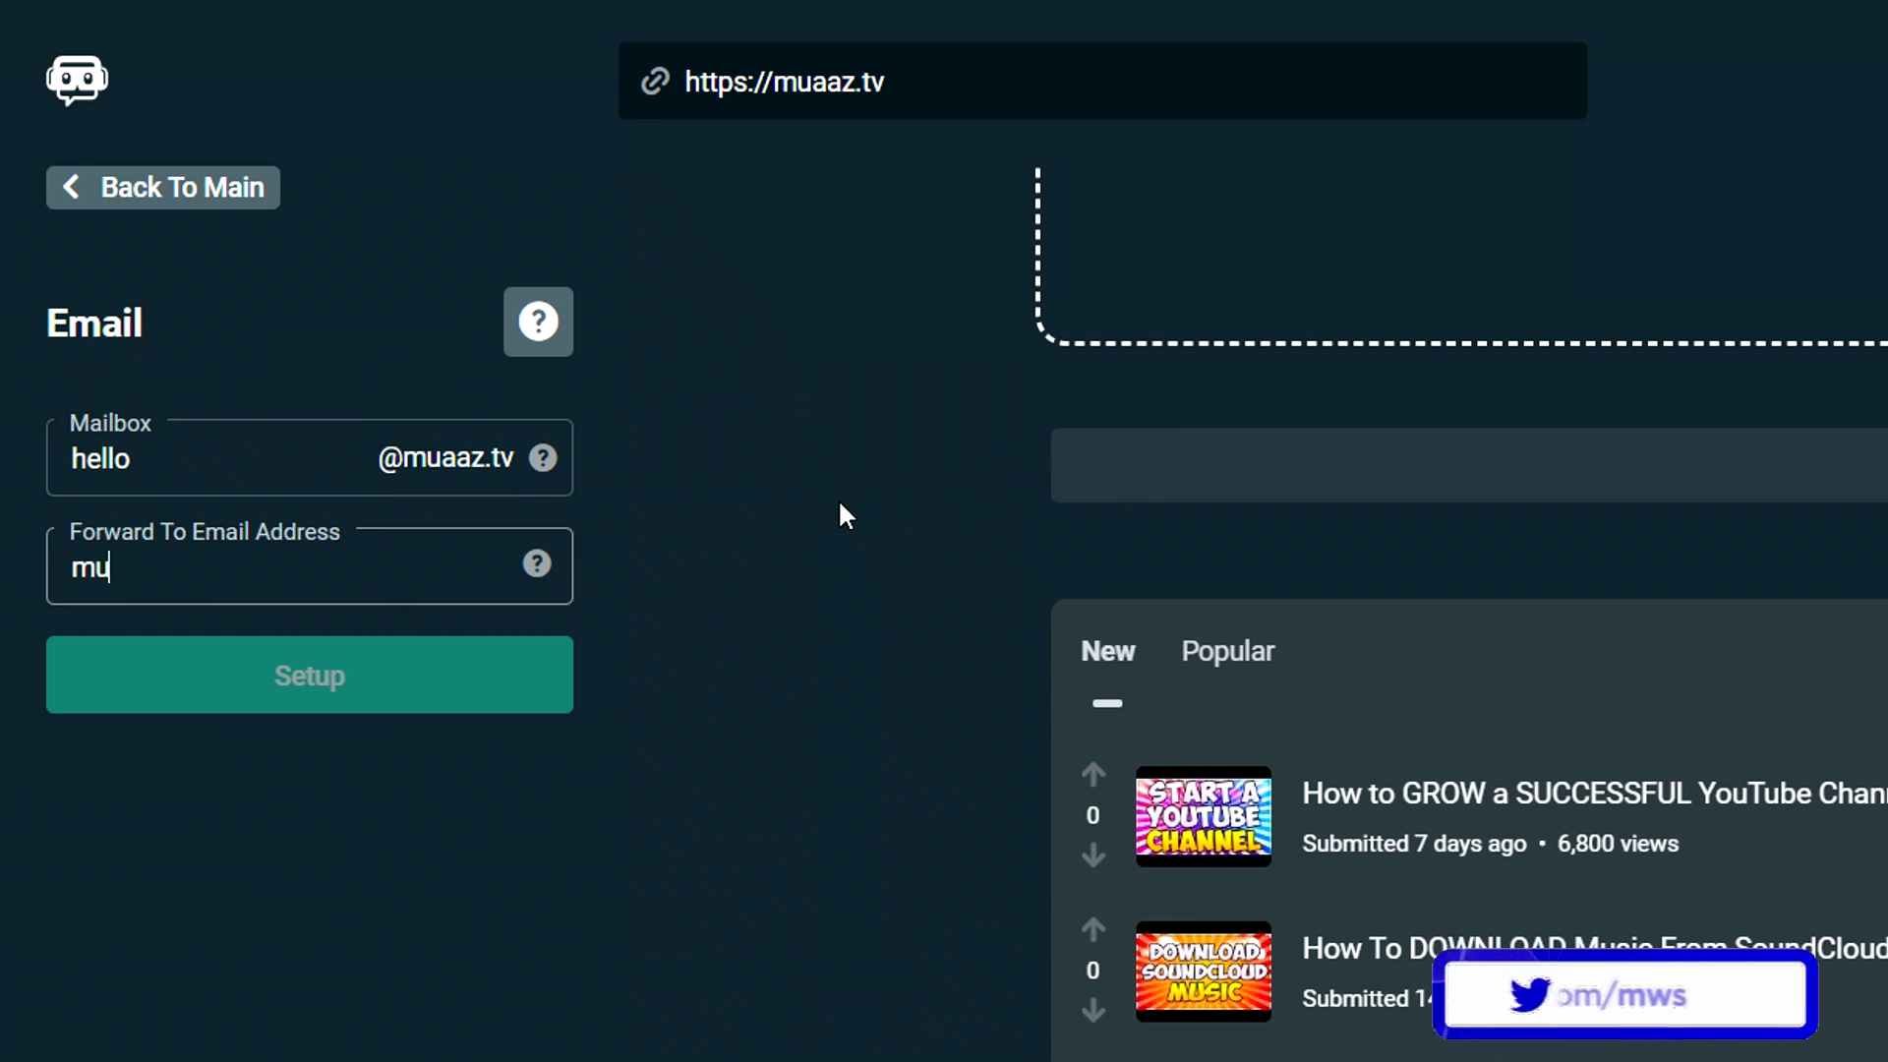
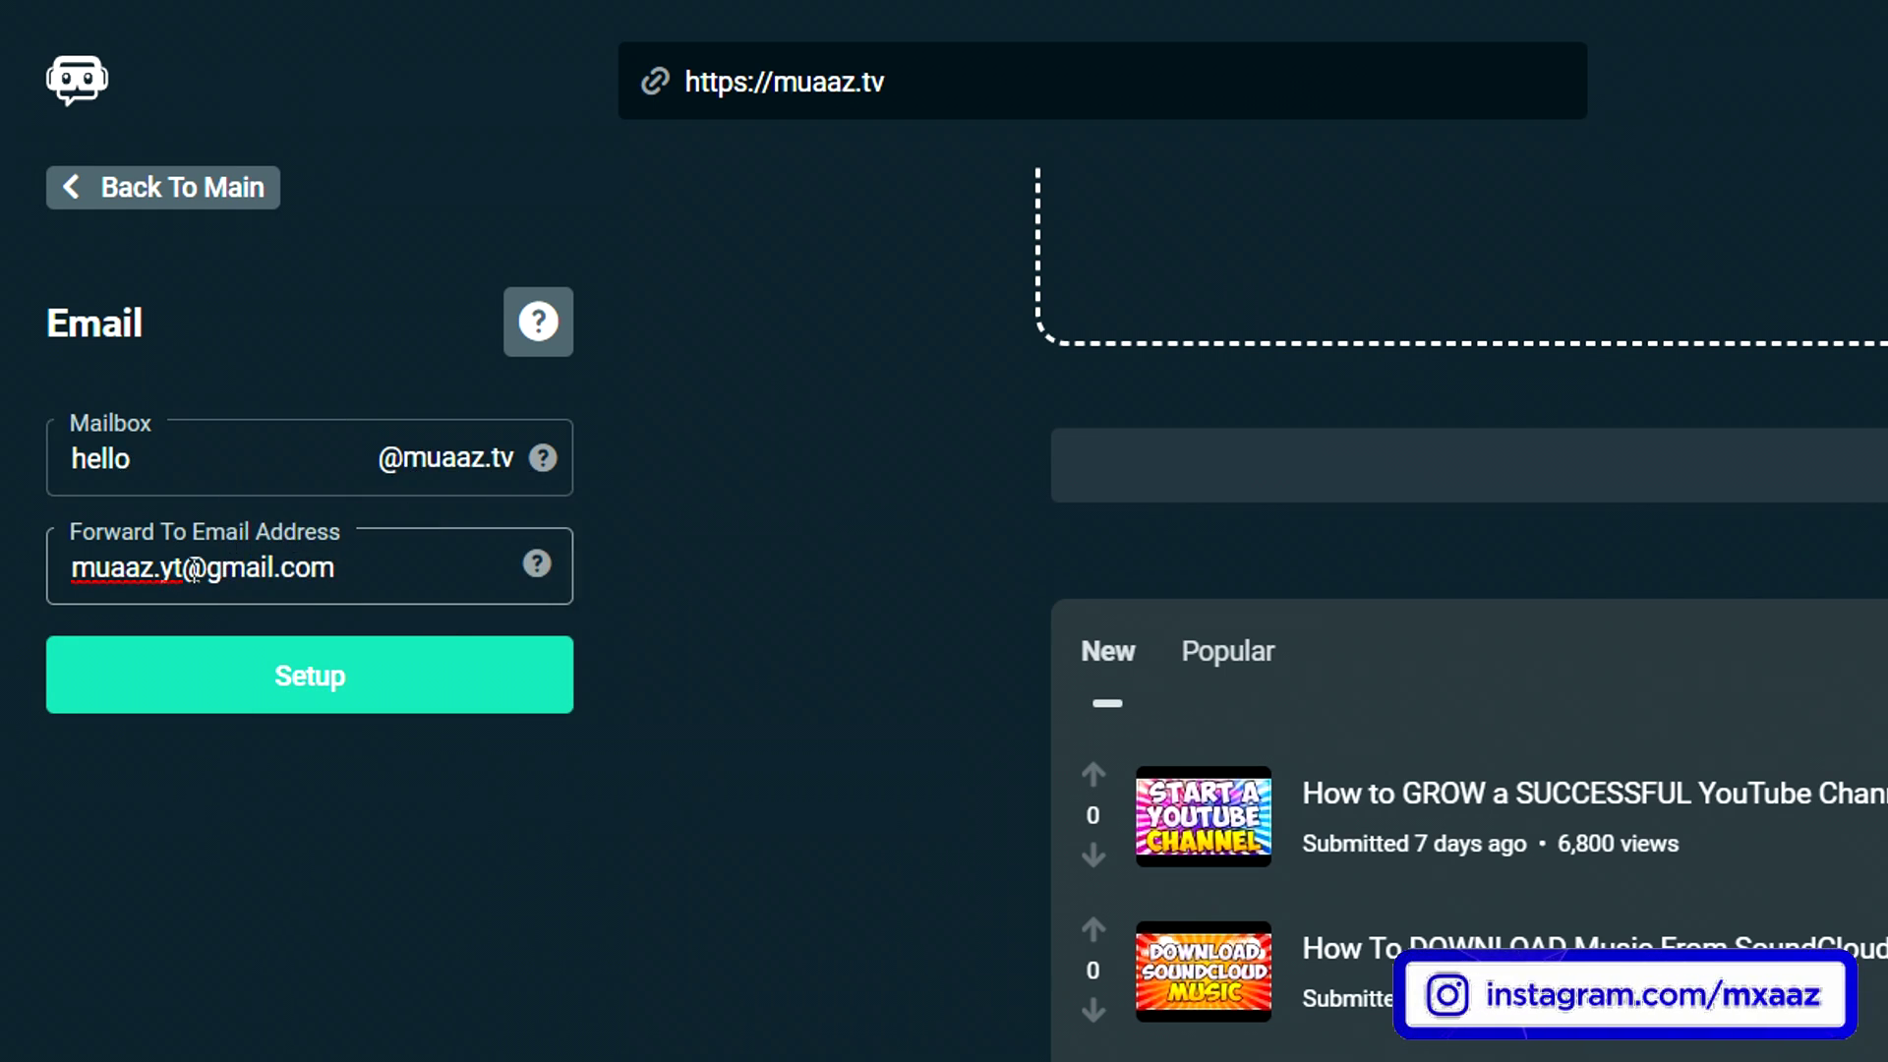
{"action": "left_click", "coordinate": [401, 664]}
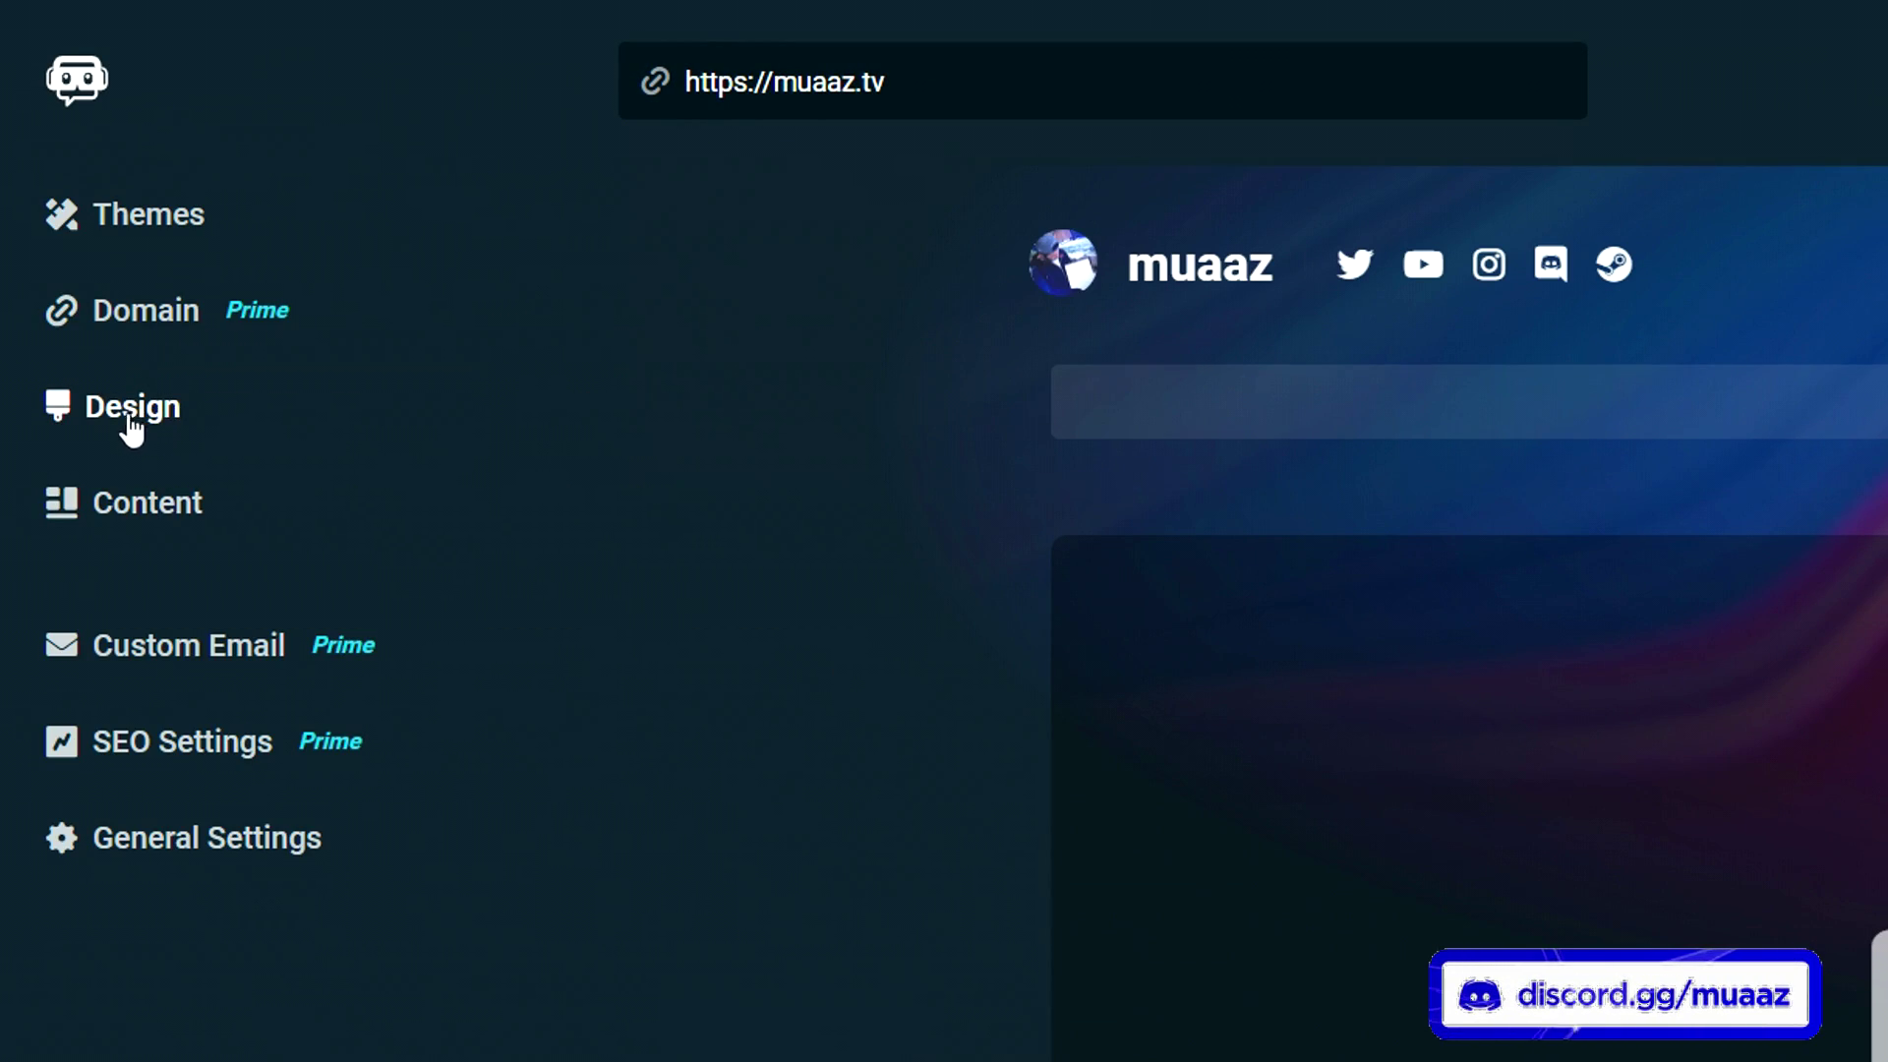
- Under Content's Pages and External Links, start a new external link named 'Playlist'
{"action": "left_click", "coordinate": [124, 501]}
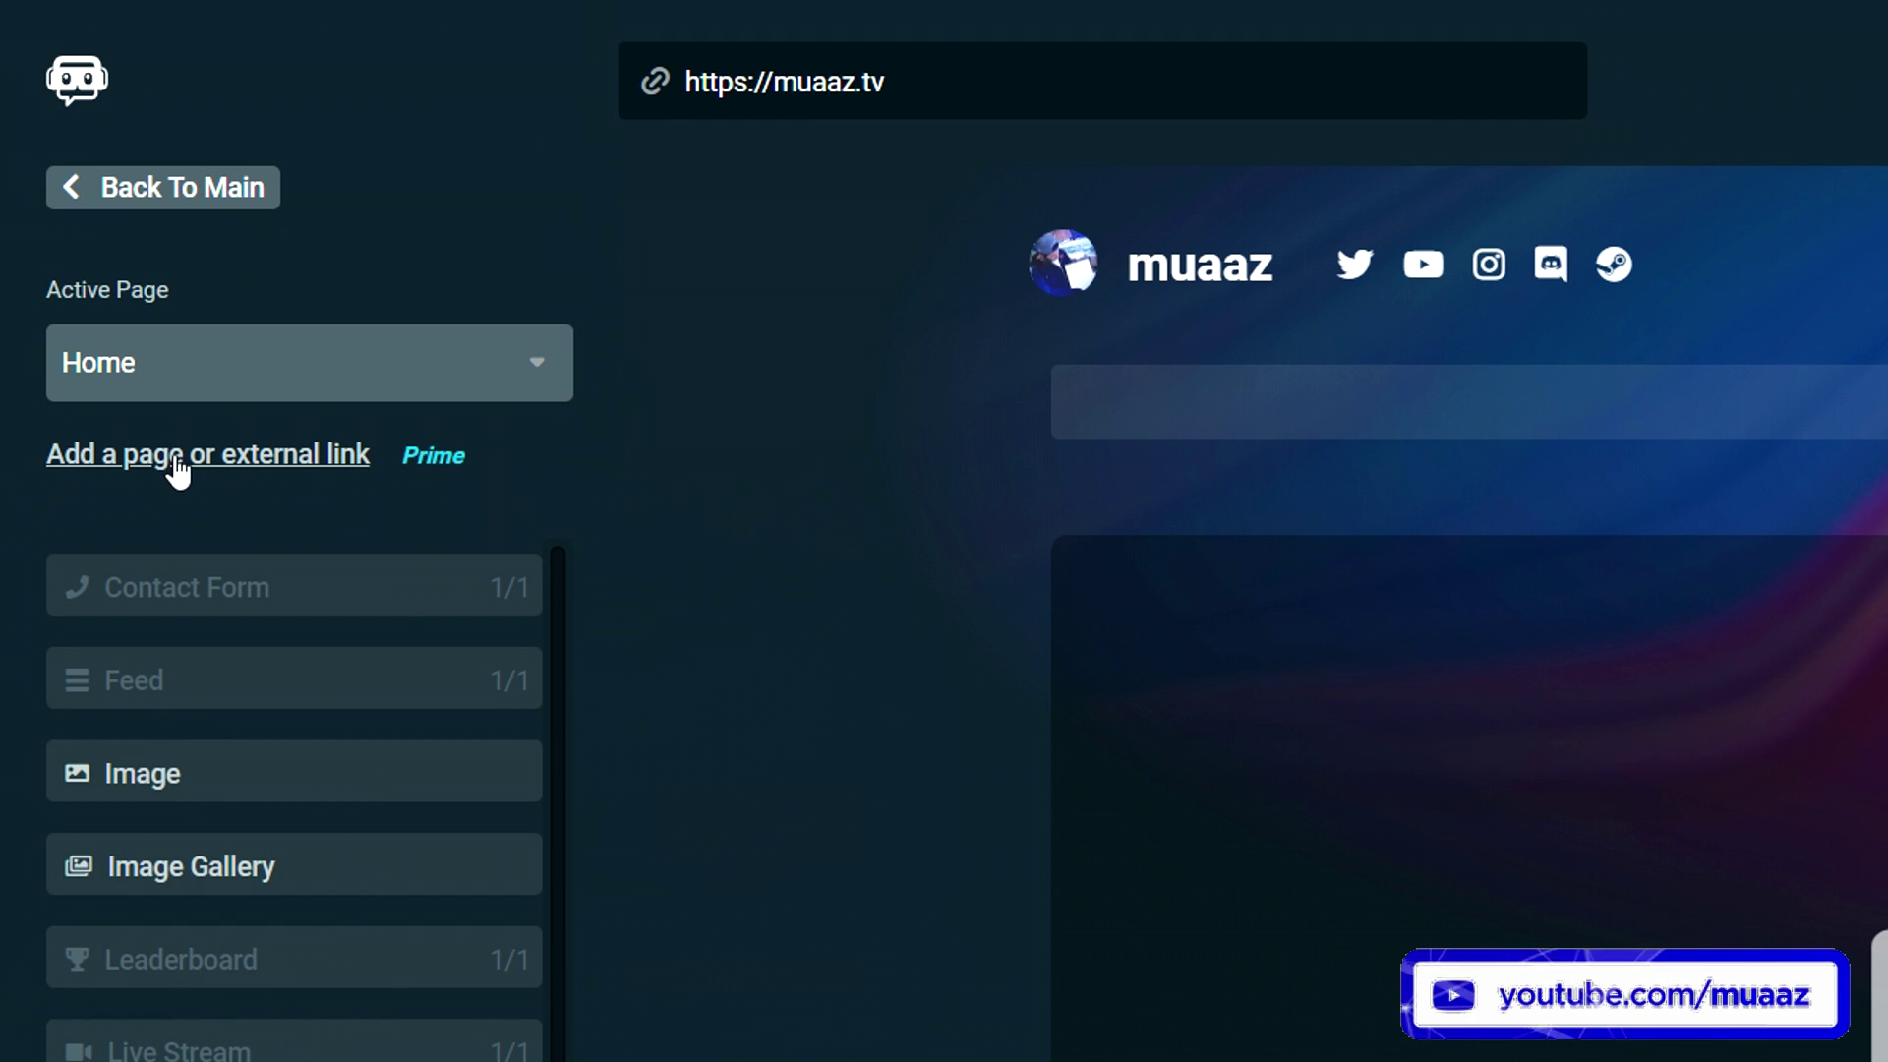
{"action": "left_click", "coordinate": [234, 455]}
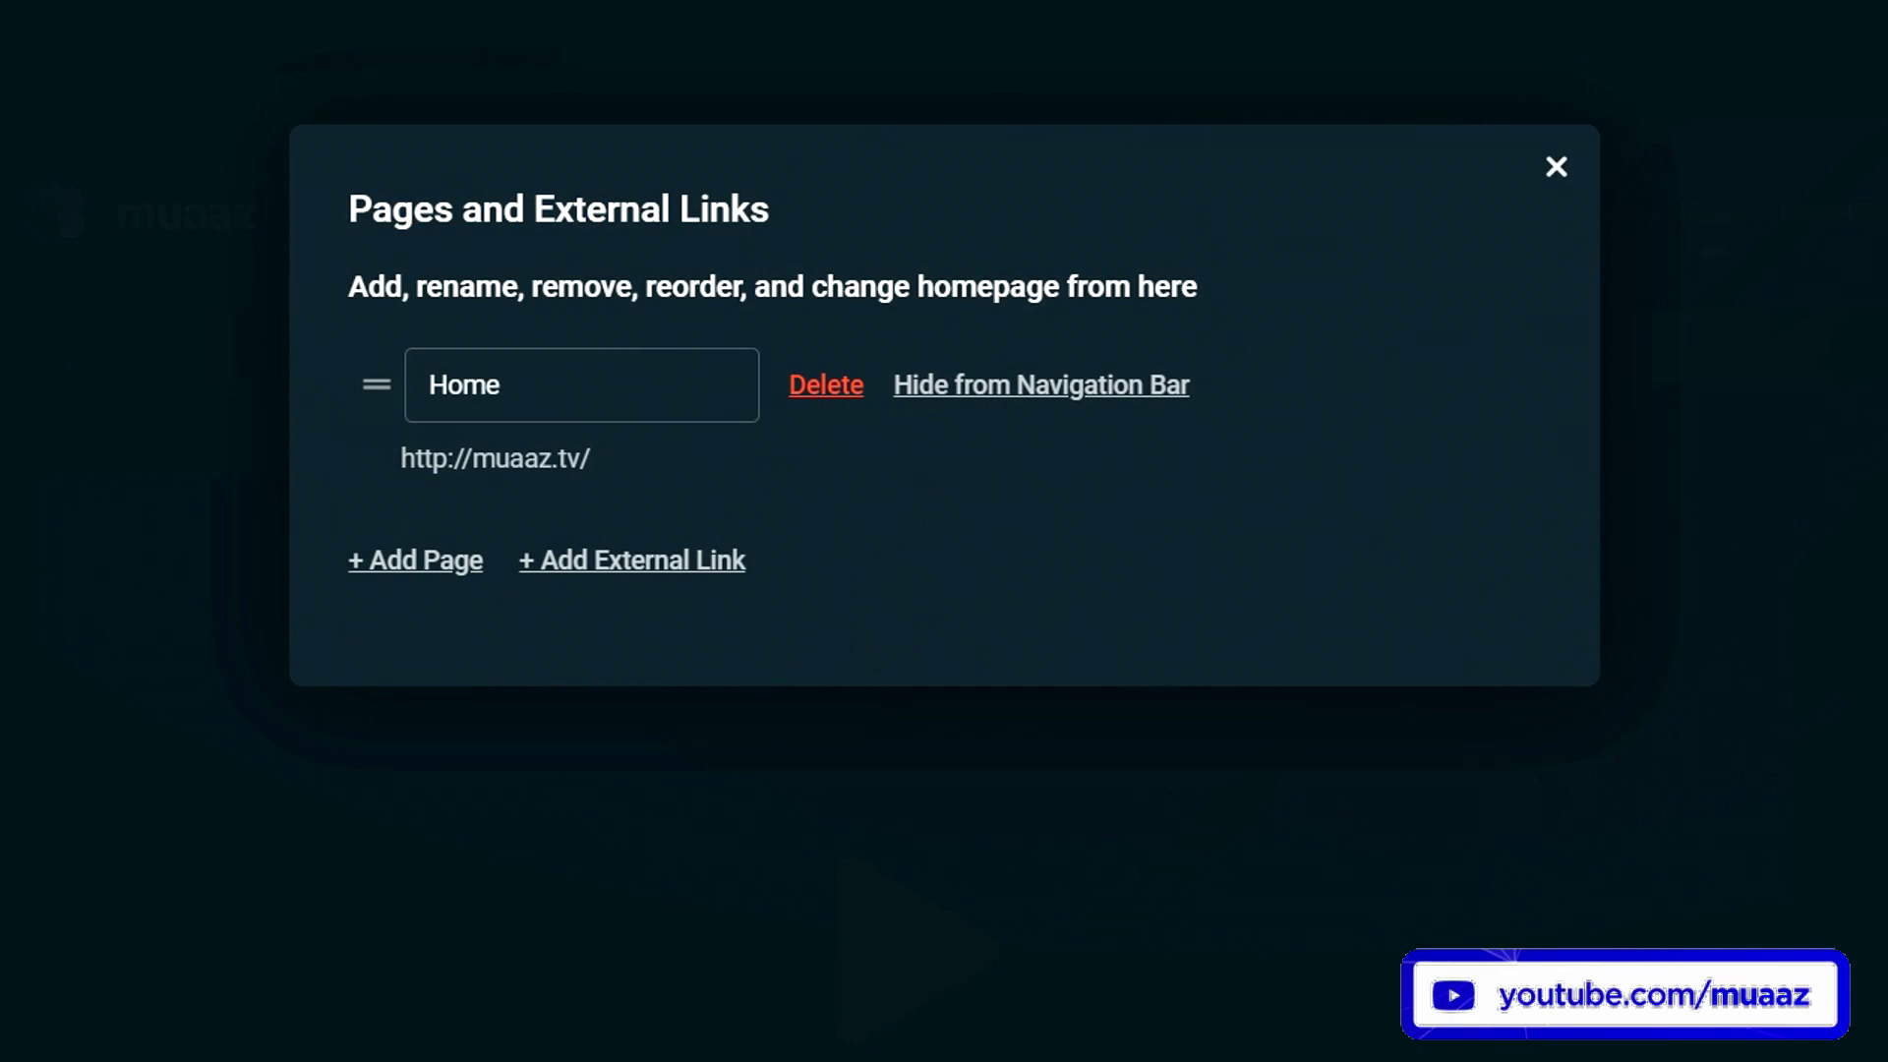
{"action": "left_click", "coordinate": [651, 560]}
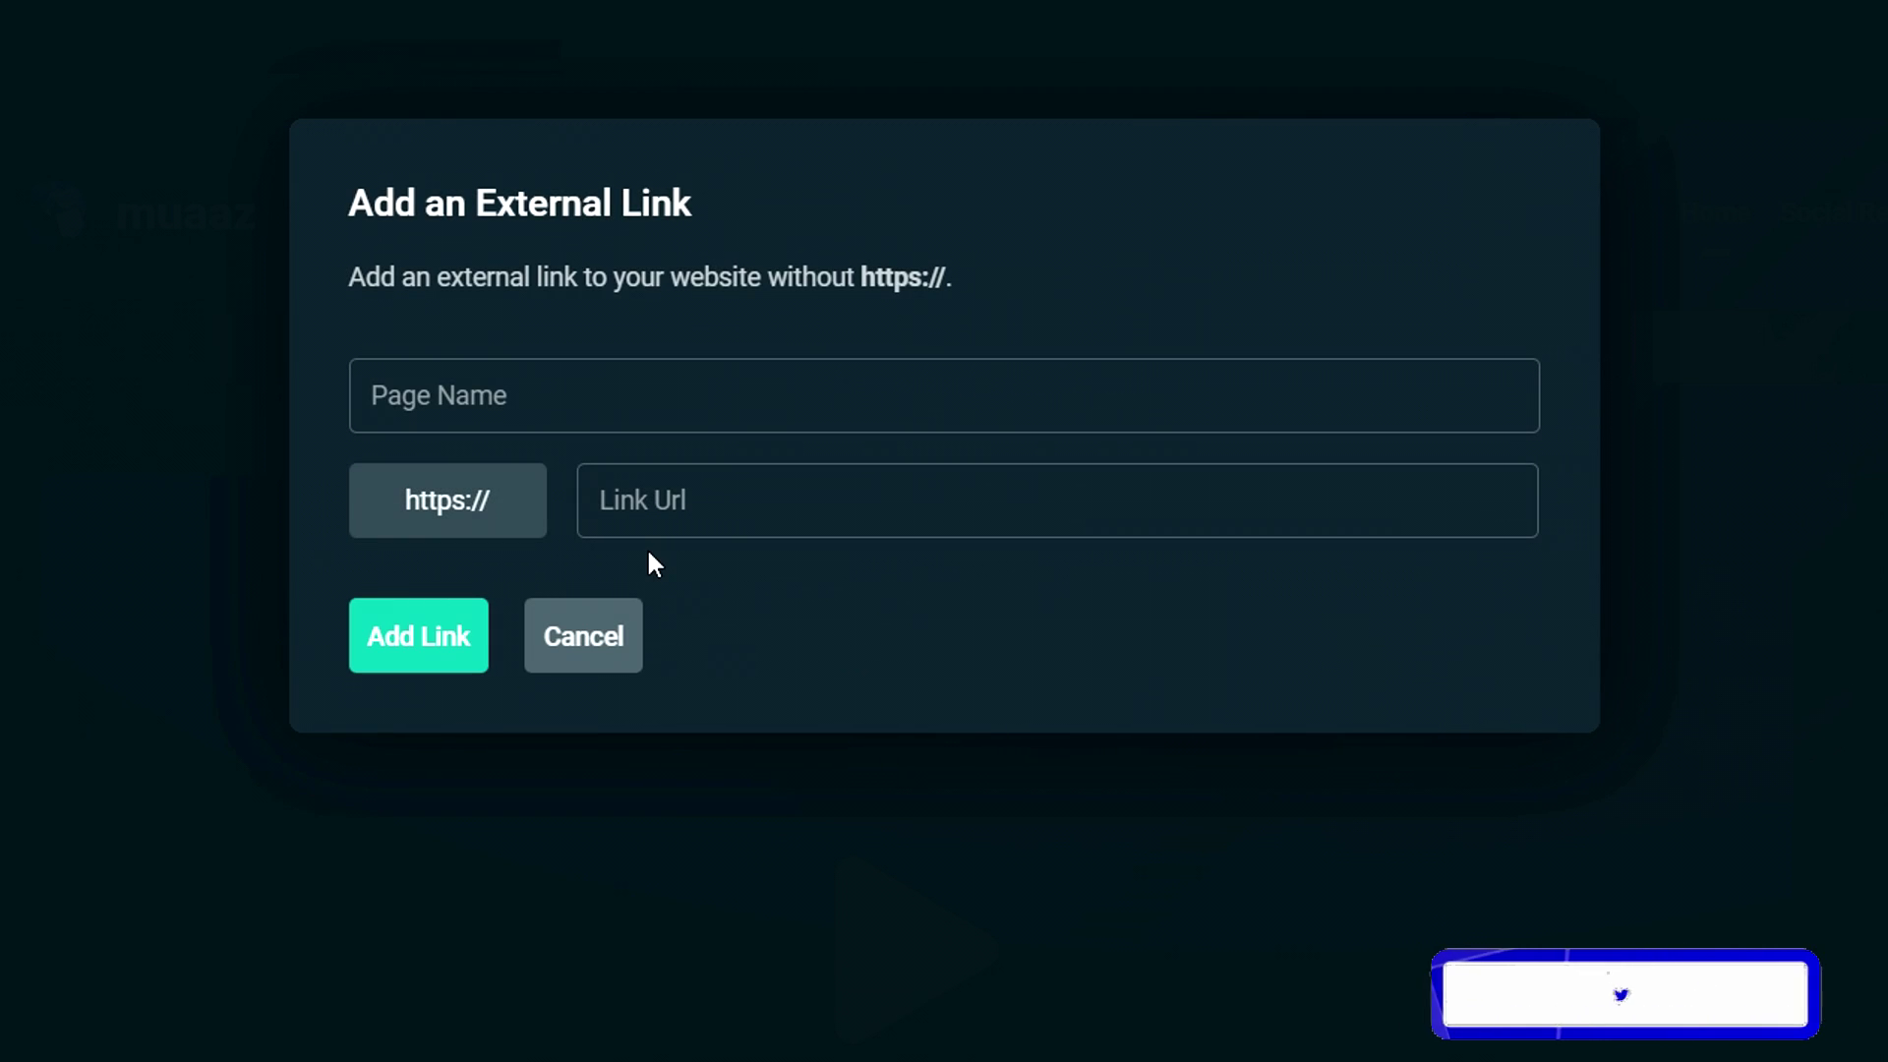
{"action": "left_click", "coordinate": [605, 405]}
{"action": "type", "text": "PLayli"}
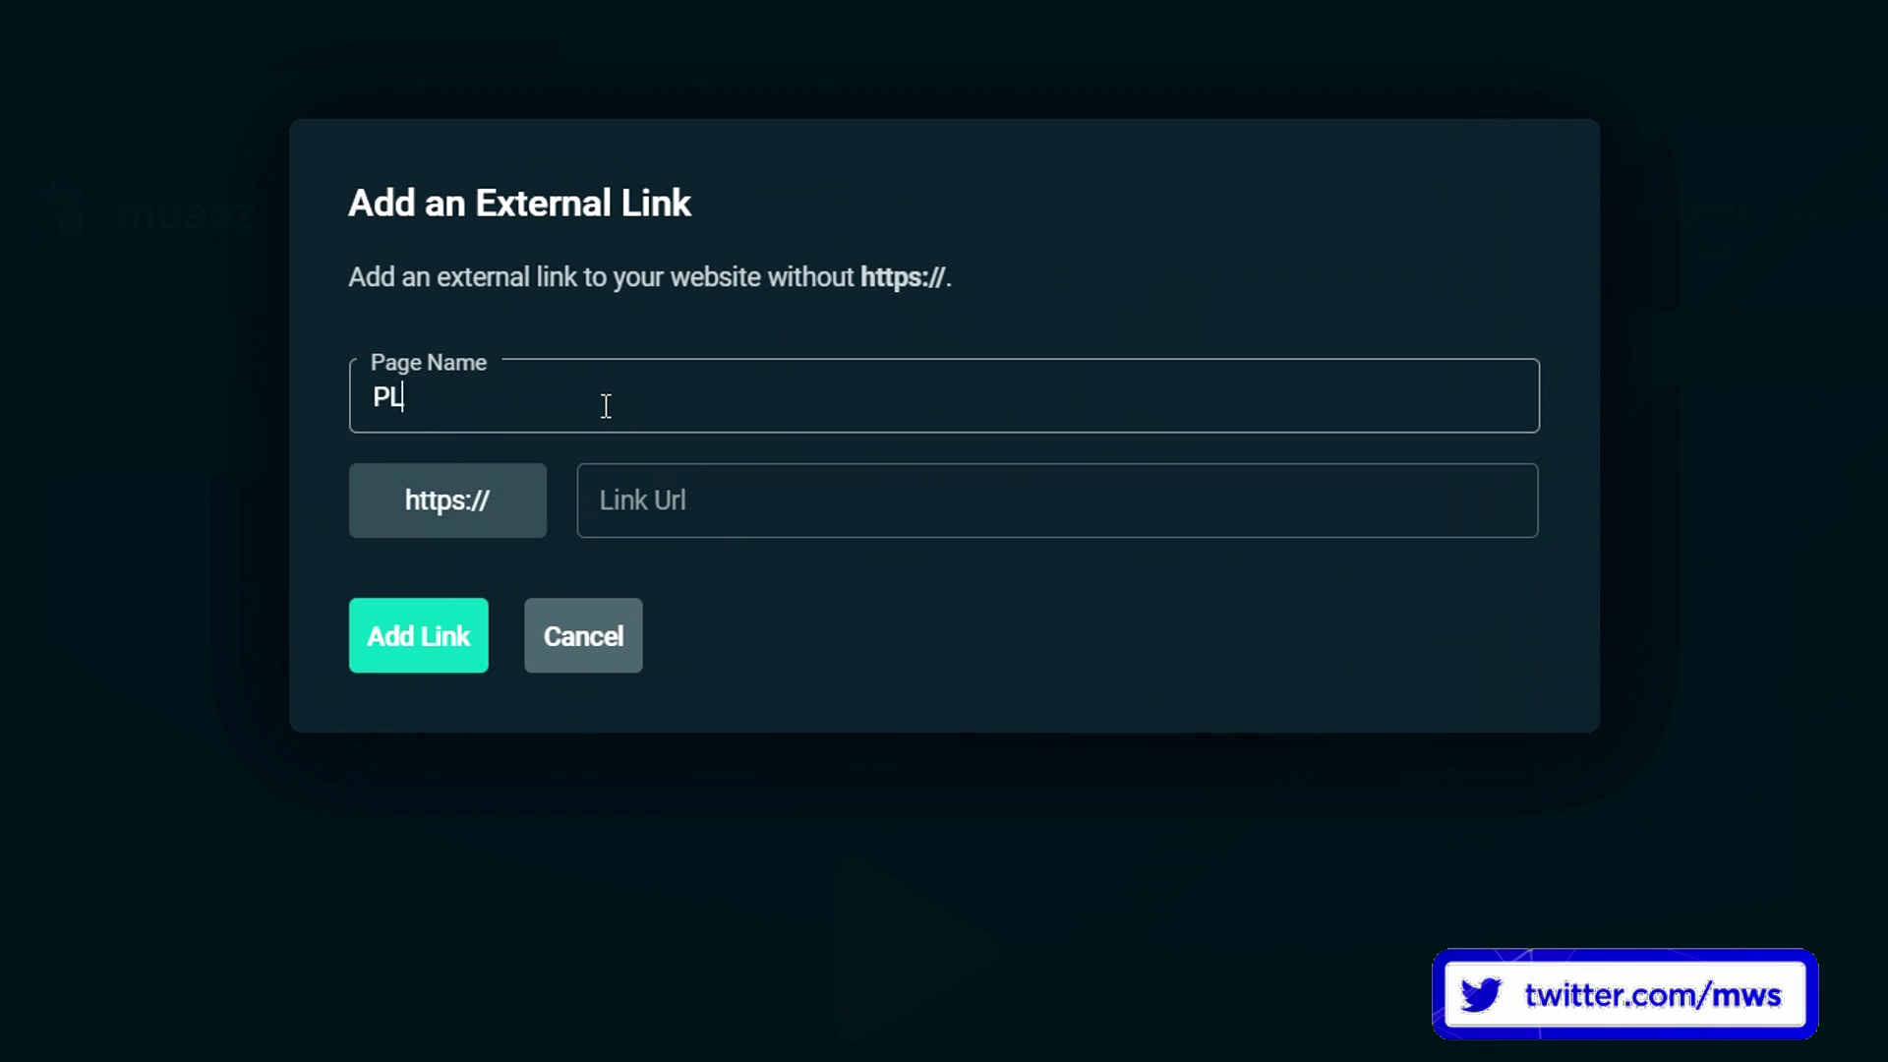
{"action": "type", "text": "st"}
{"action": "key", "text": "ctrl+a"}
{"action": "type", "text": "Playlist"}
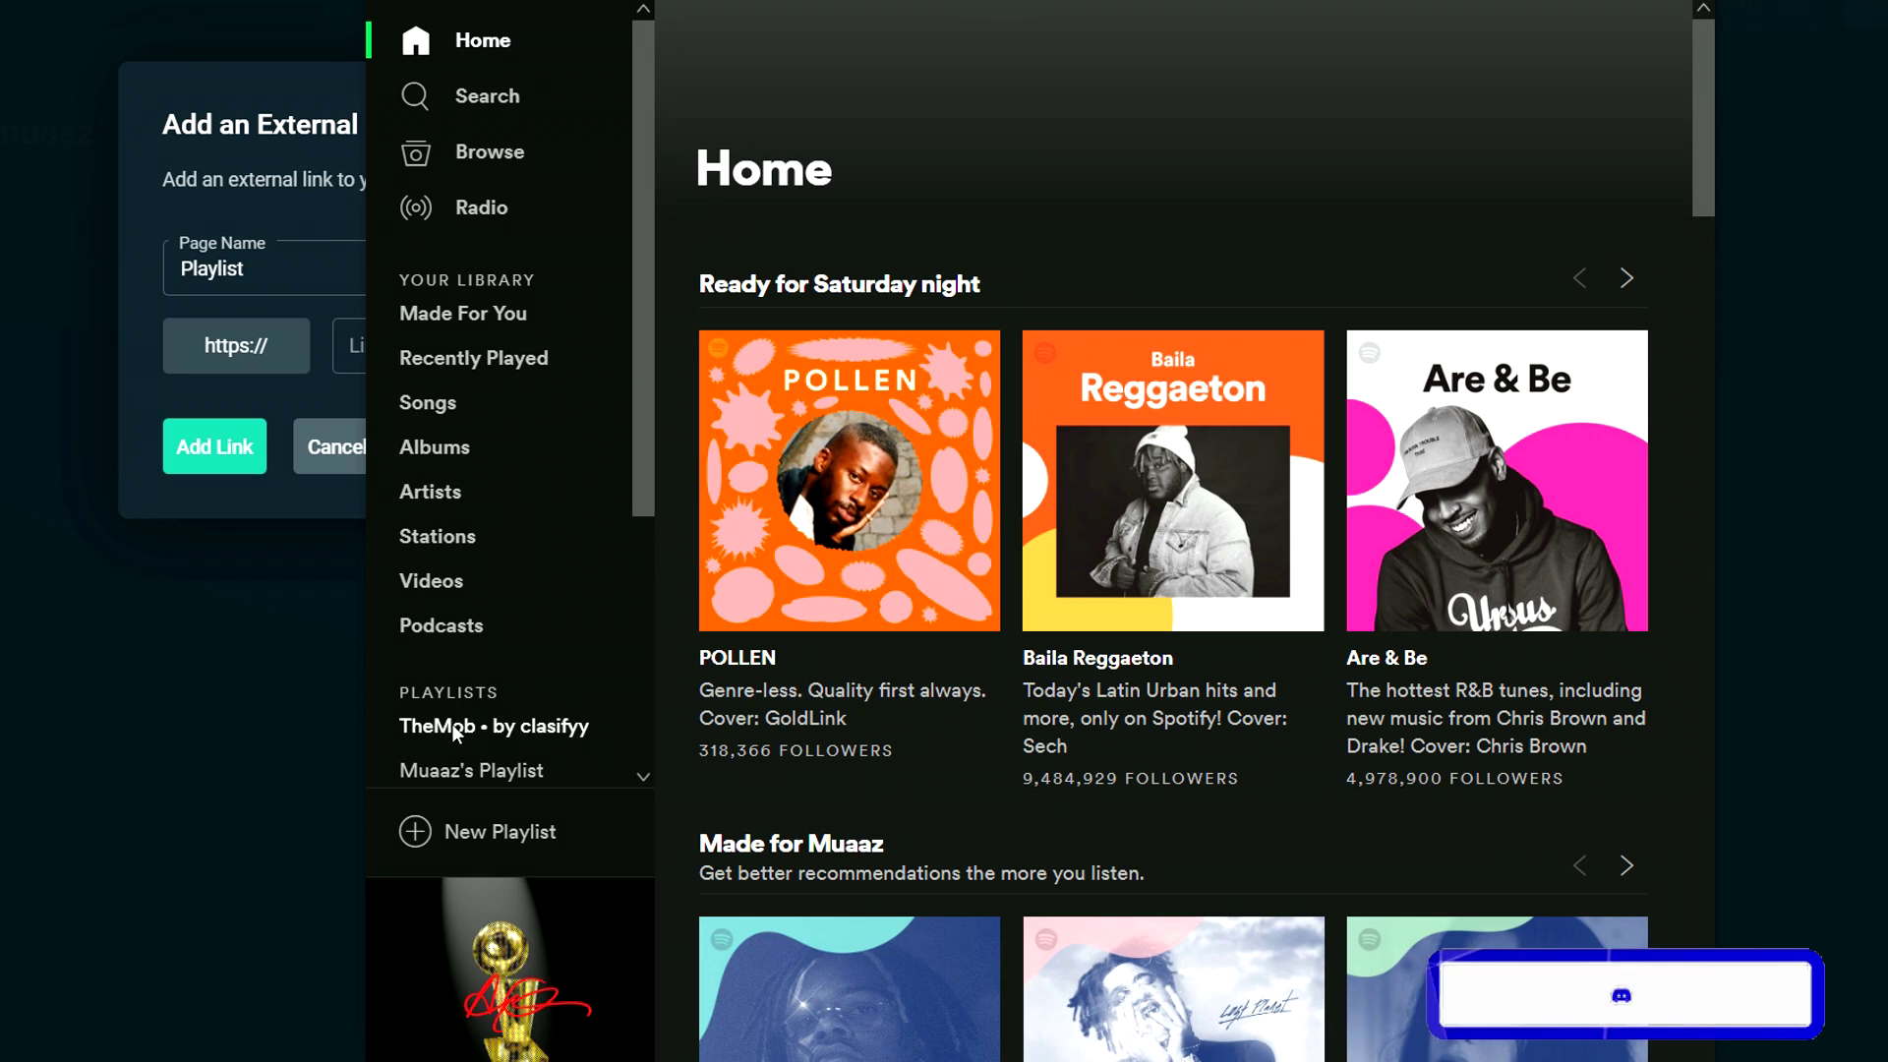
{"action": "scroll", "coordinate": [457, 688], "scroll_direction": "down", "scroll_amount": 3}
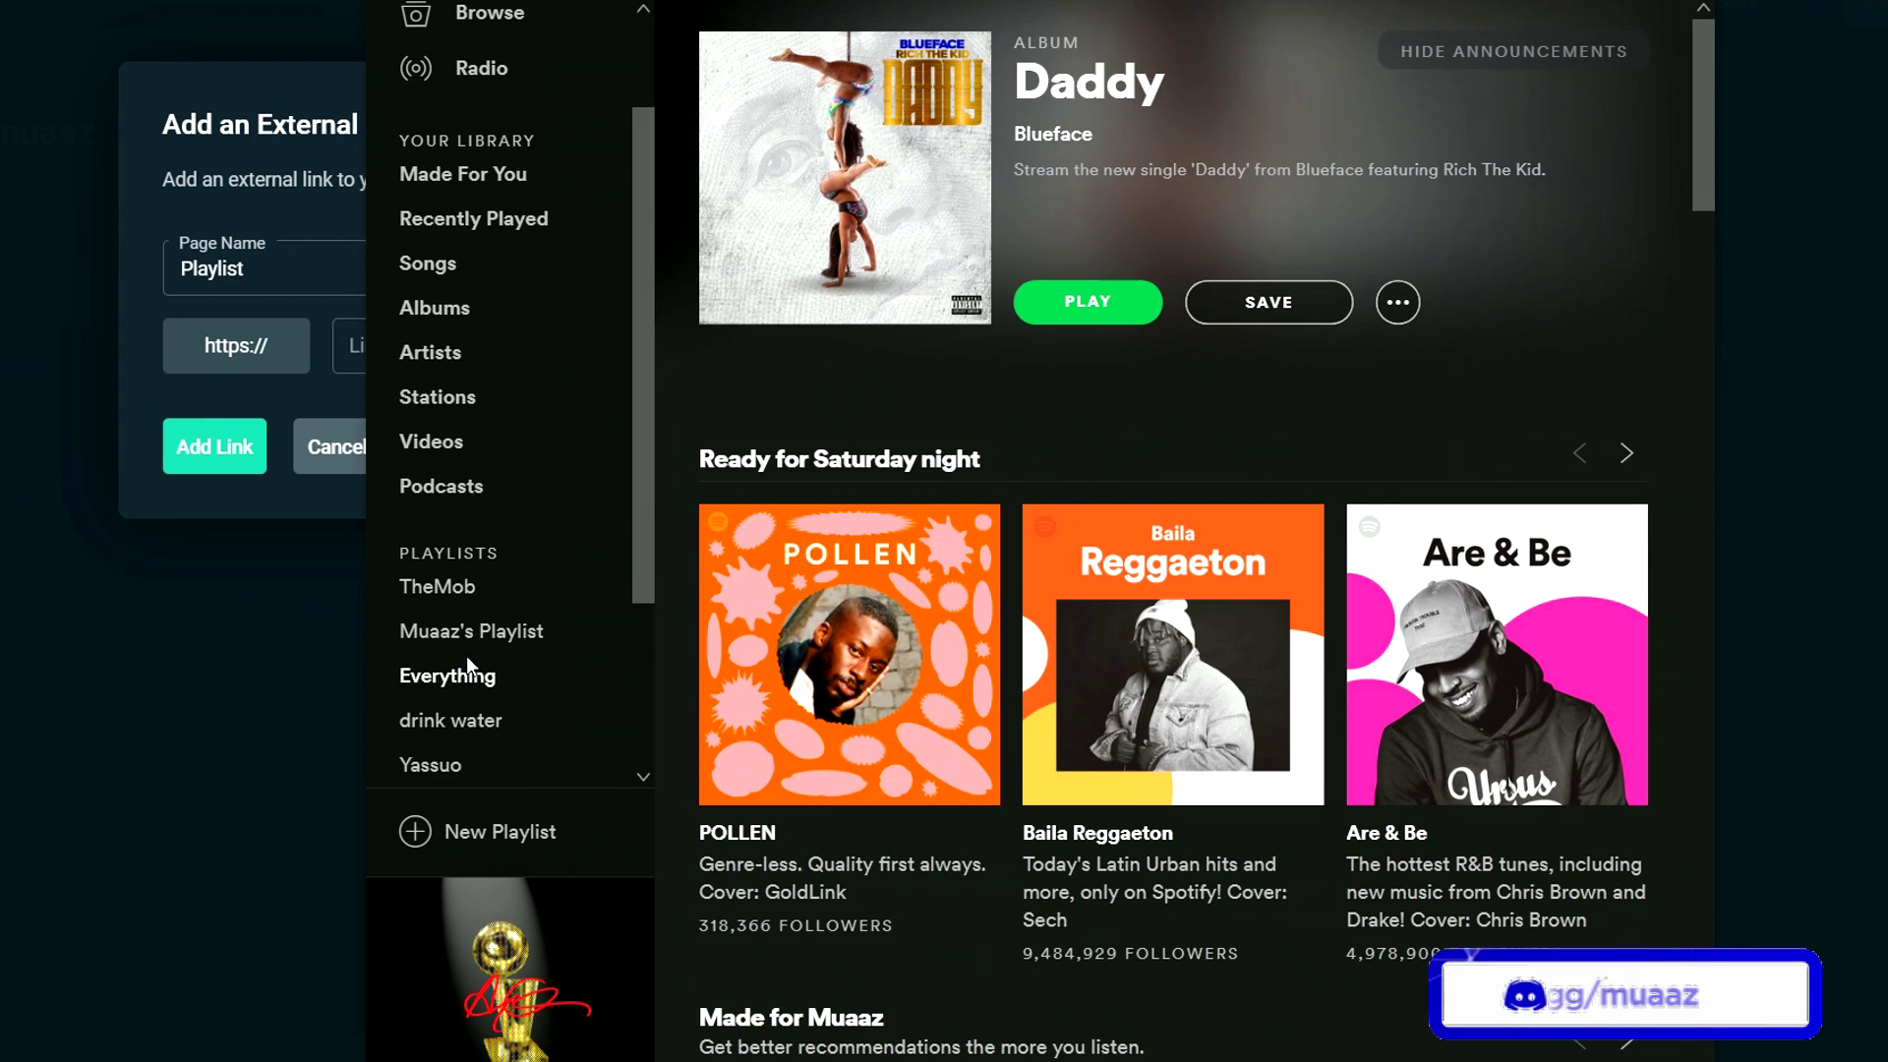
- Copy the Spotify playlist's share link and paste it into the Link Url field
{"action": "left_click", "coordinate": [482, 631]}
{"action": "right_click", "coordinate": [1182, 98]}
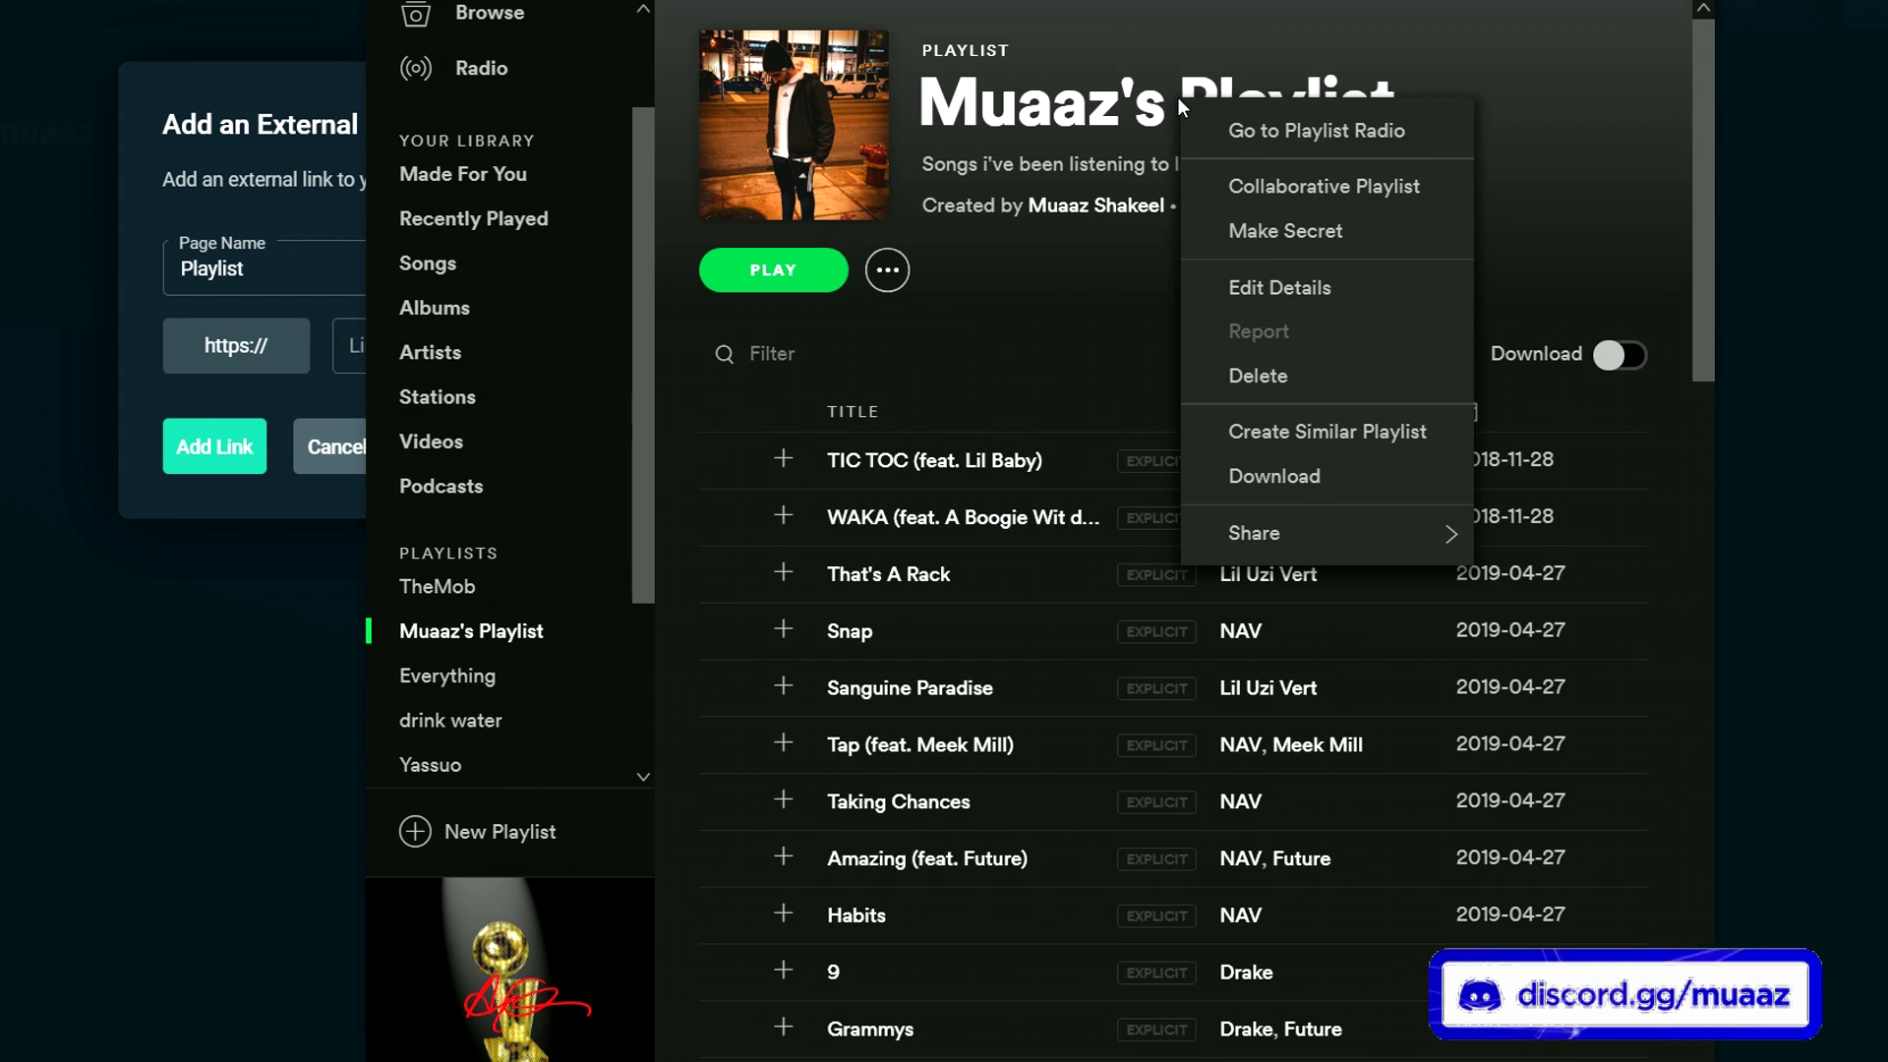
{"action": "mouse_move", "coordinate": [1291, 534]}
{"action": "left_click", "coordinate": [1045, 842]}
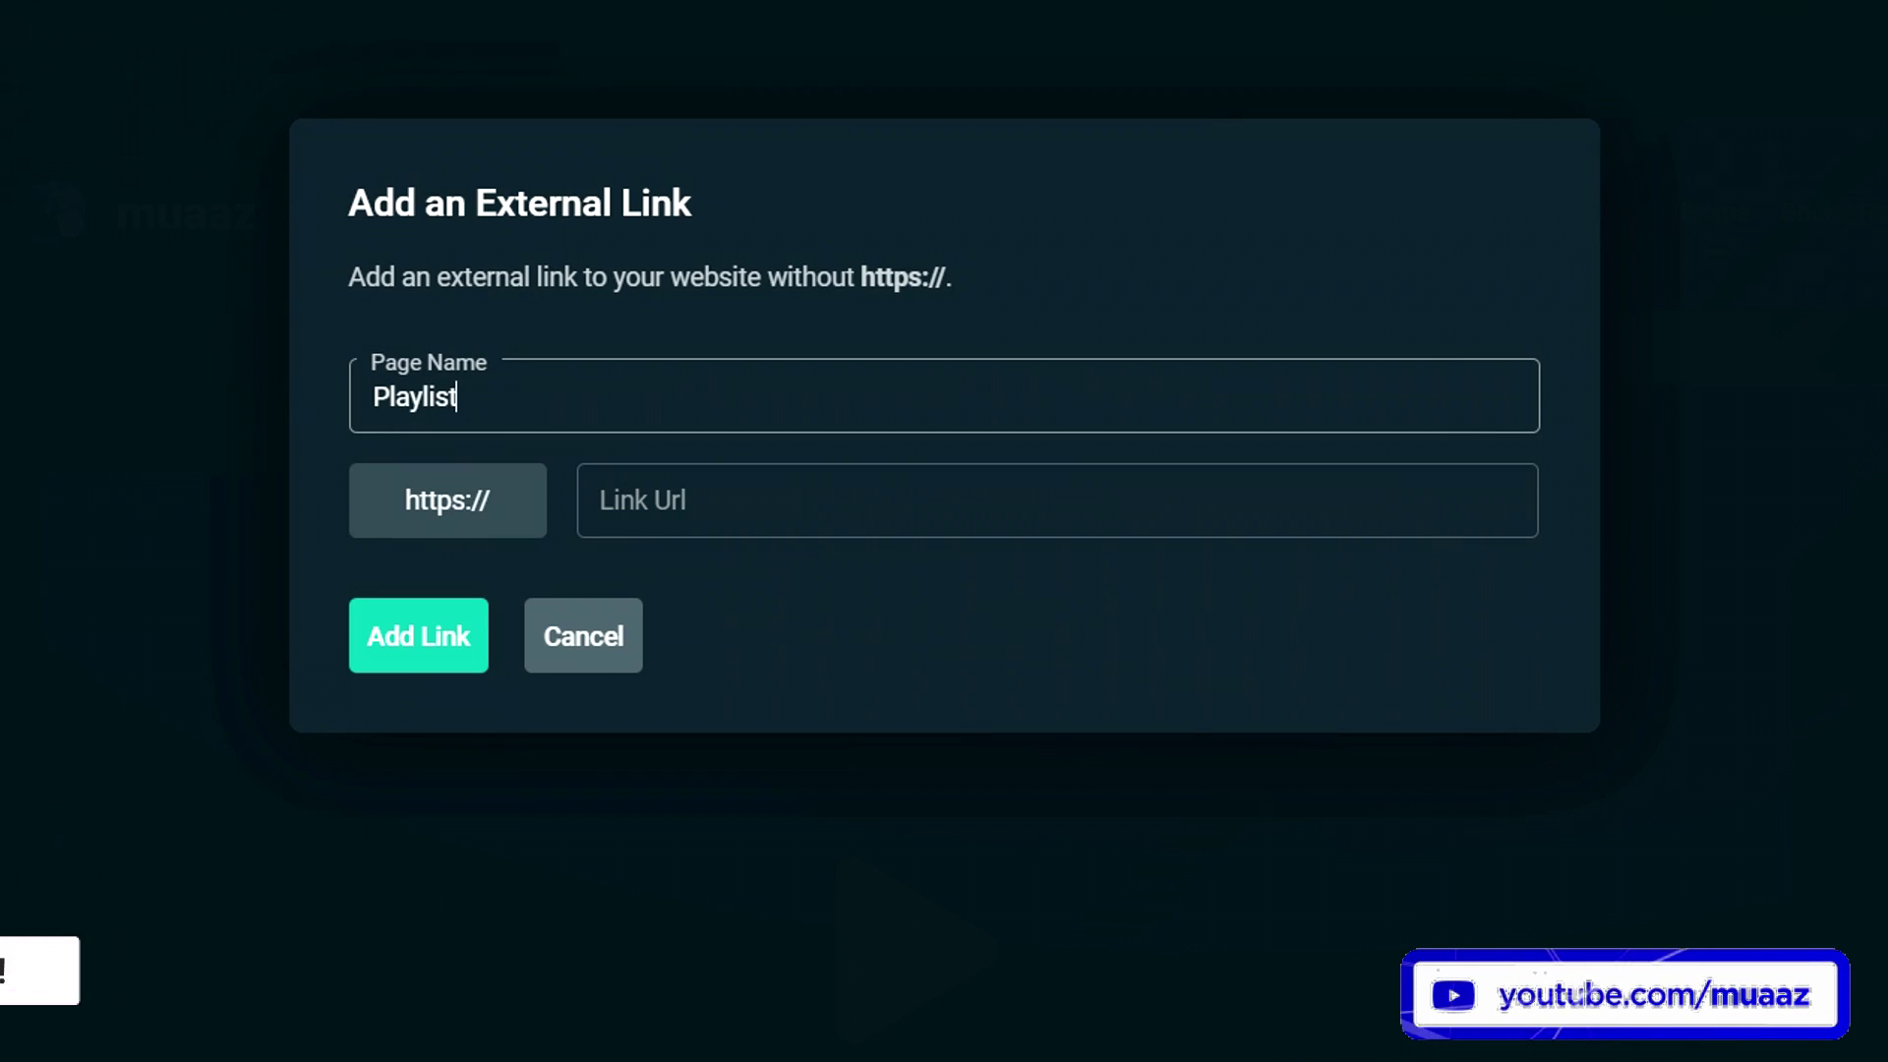
{"action": "left_click", "coordinate": [714, 489]}
{"action": "type", "text": "open.spotify.com/playlist/7GHOuoGSxeobqpxRBRwPZl?si=dfBAUtm8Q5uYb0YglwS7qQ"}
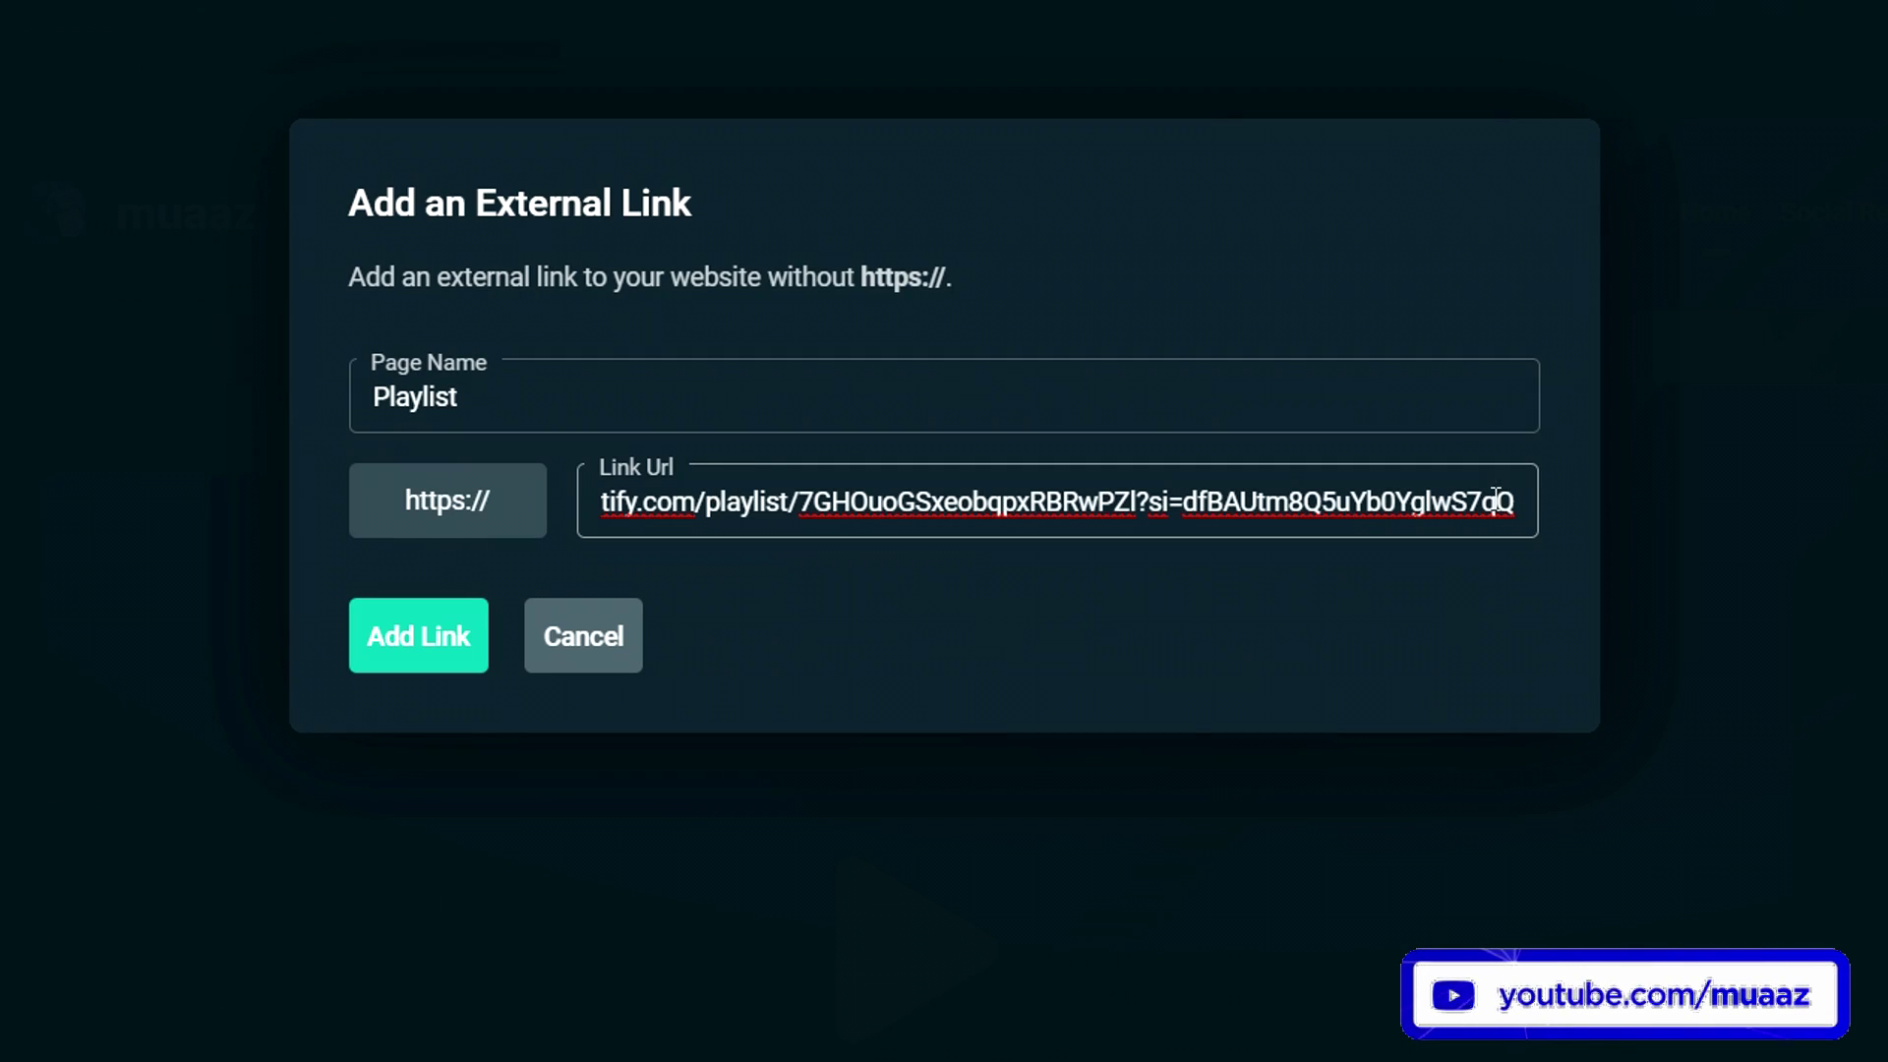
{"action": "left_click_drag", "start_coordinate": [1527, 503], "coordinate": [173, 522]}
{"action": "left_click_drag", "start_coordinate": [667, 502], "coordinate": [492, 497]}
{"action": "left_click_drag", "start_coordinate": [713, 489], "coordinate": [687, 500]}
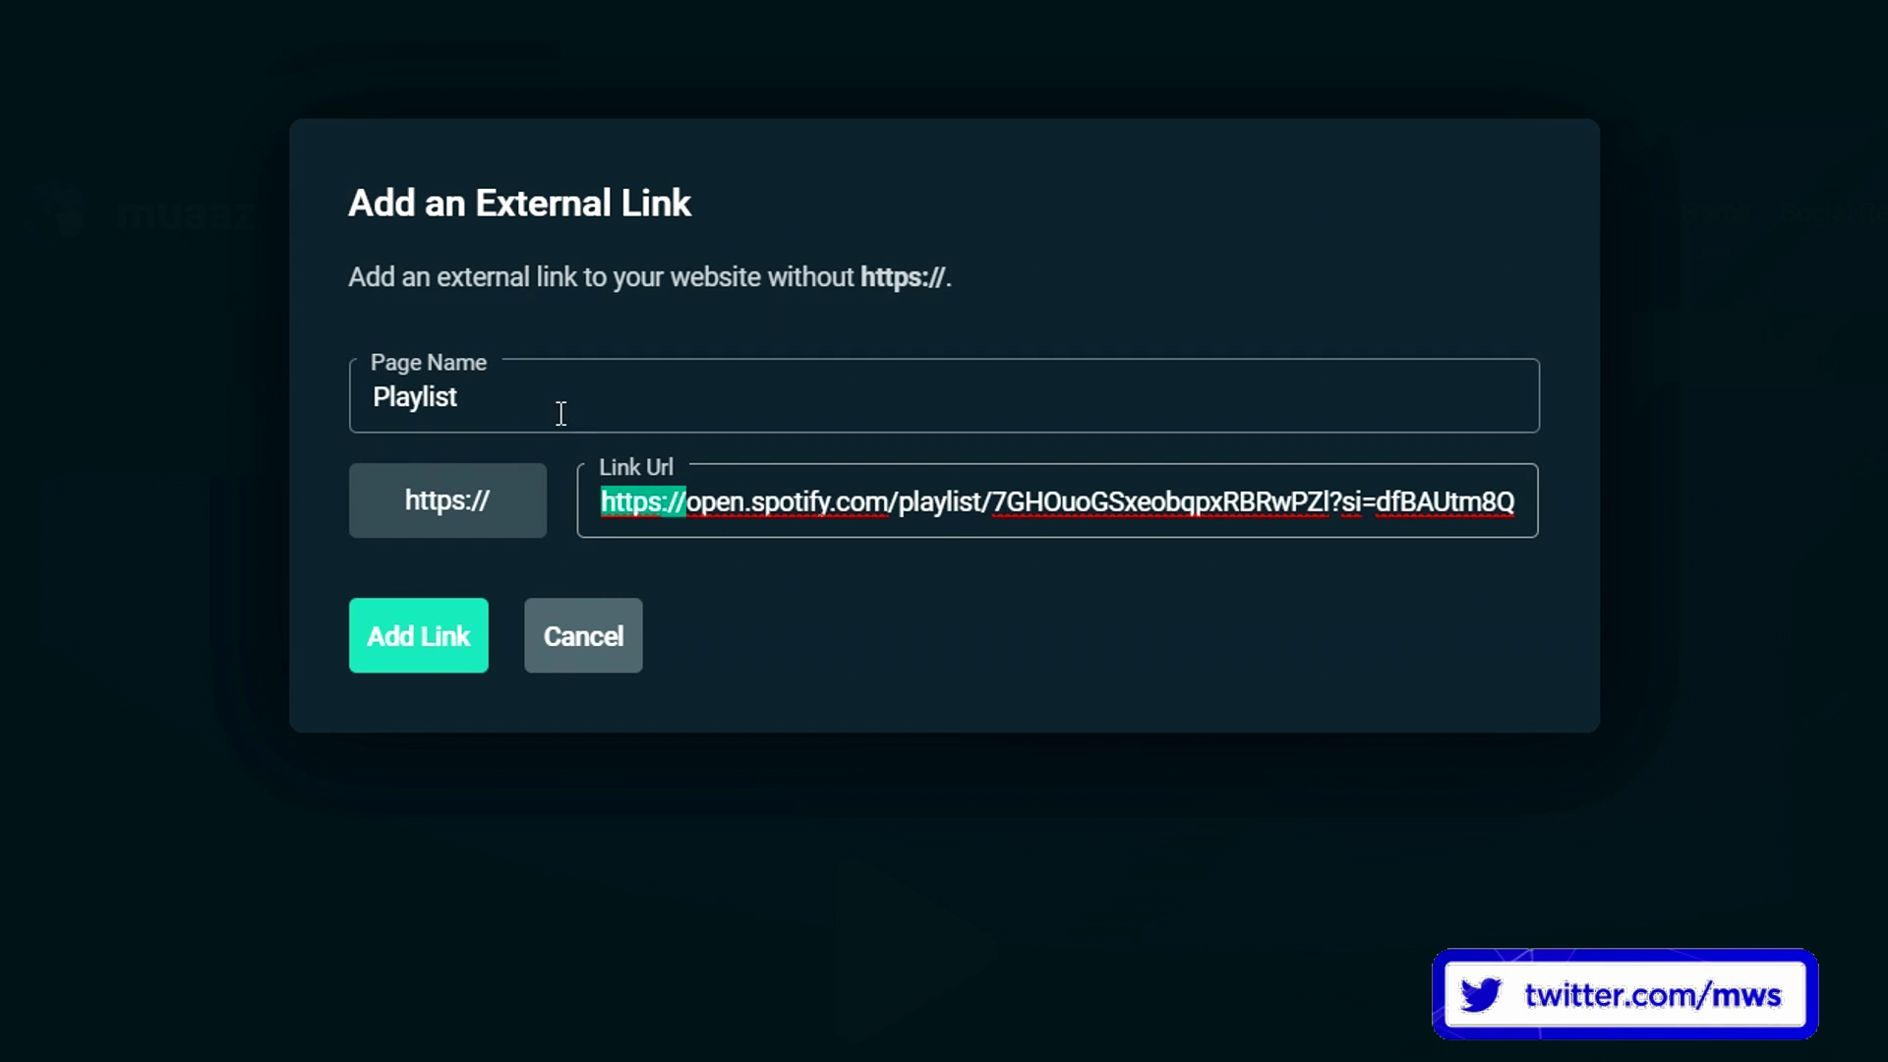
{"action": "key", "text": "BackSpace"}
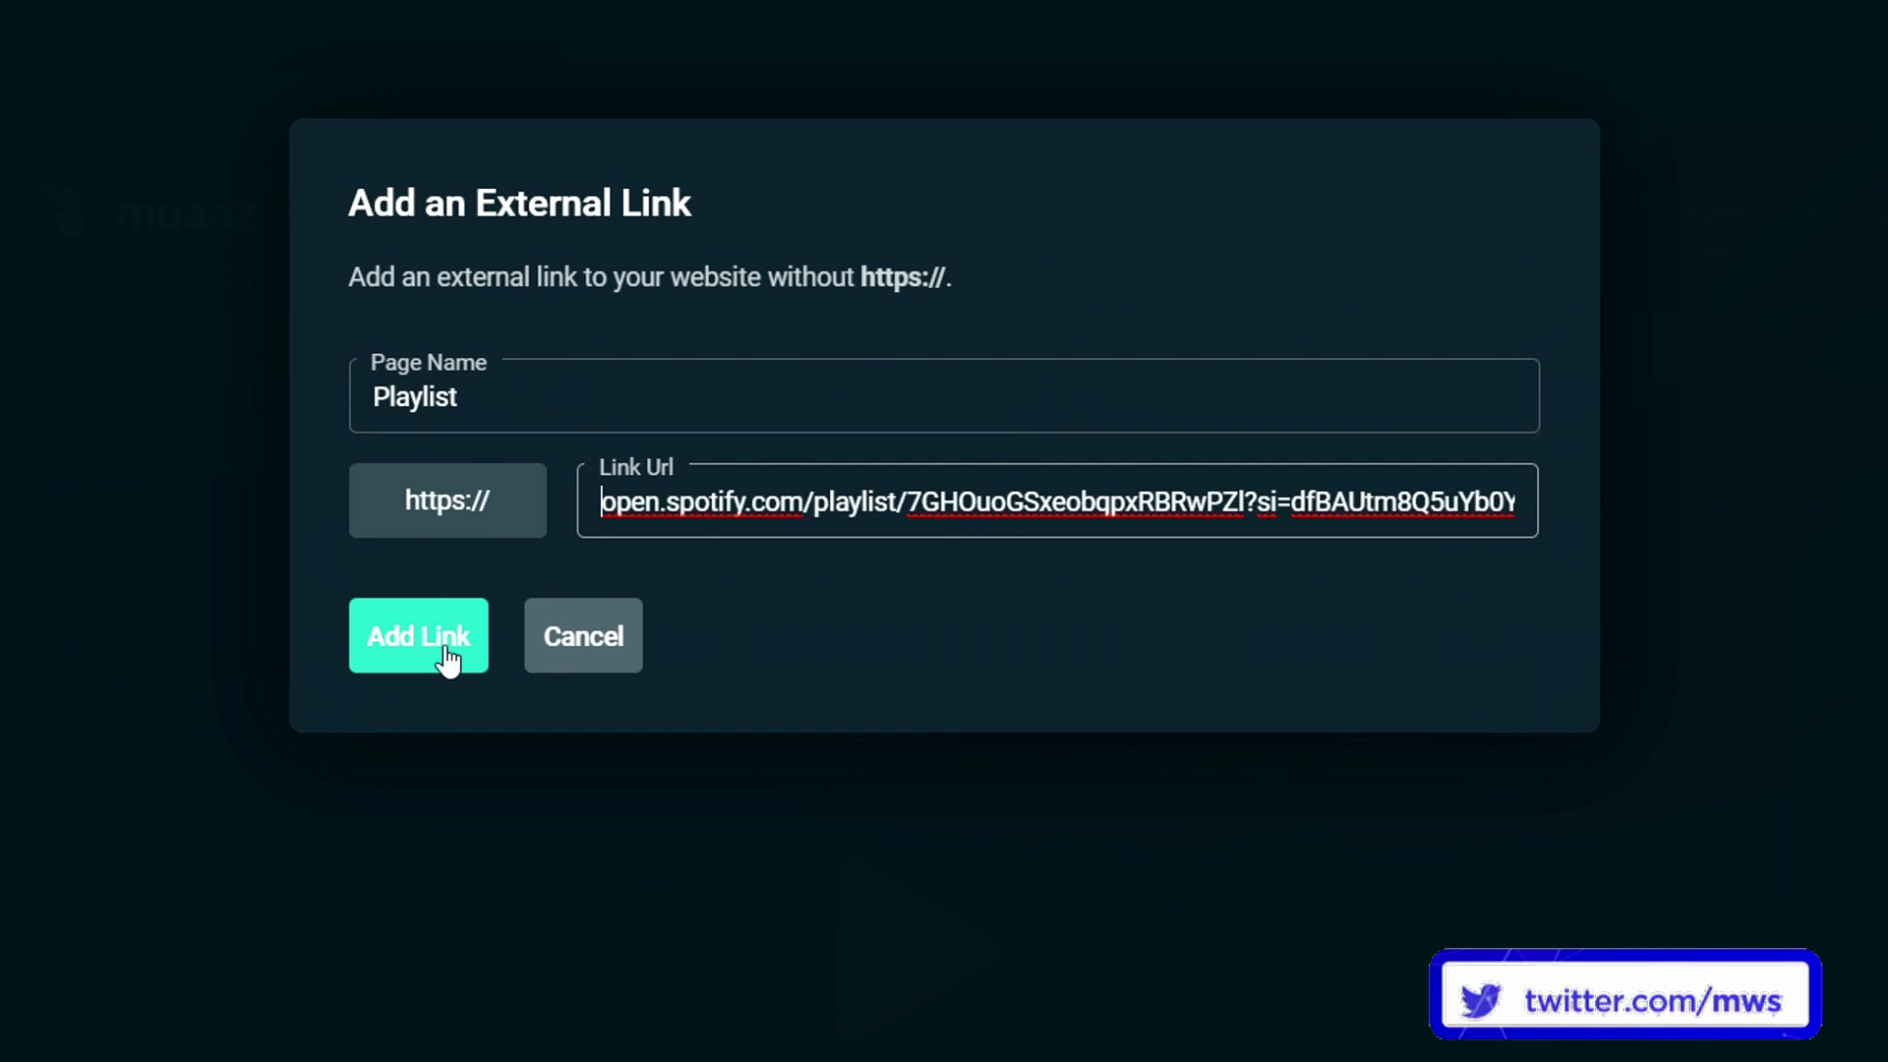
{"action": "left_click", "coordinate": [445, 657]}
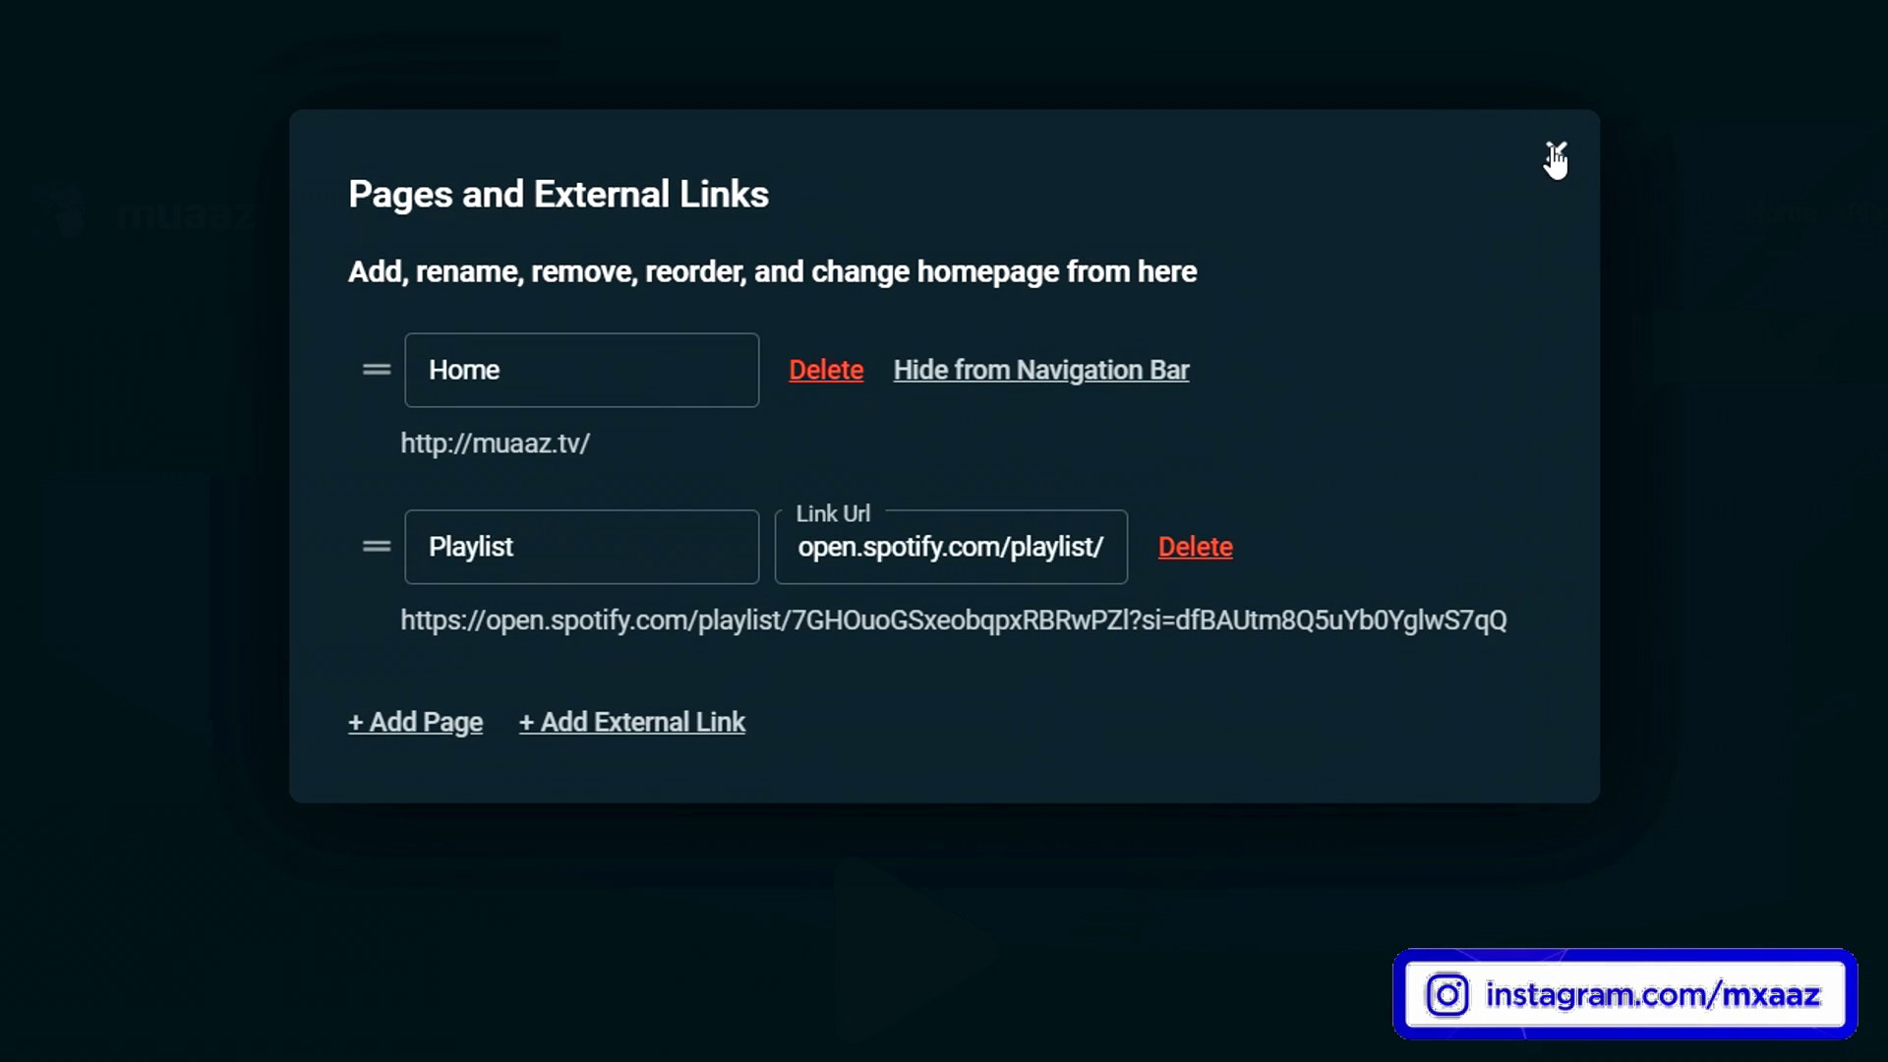
{"action": "left_click", "coordinate": [1555, 158]}
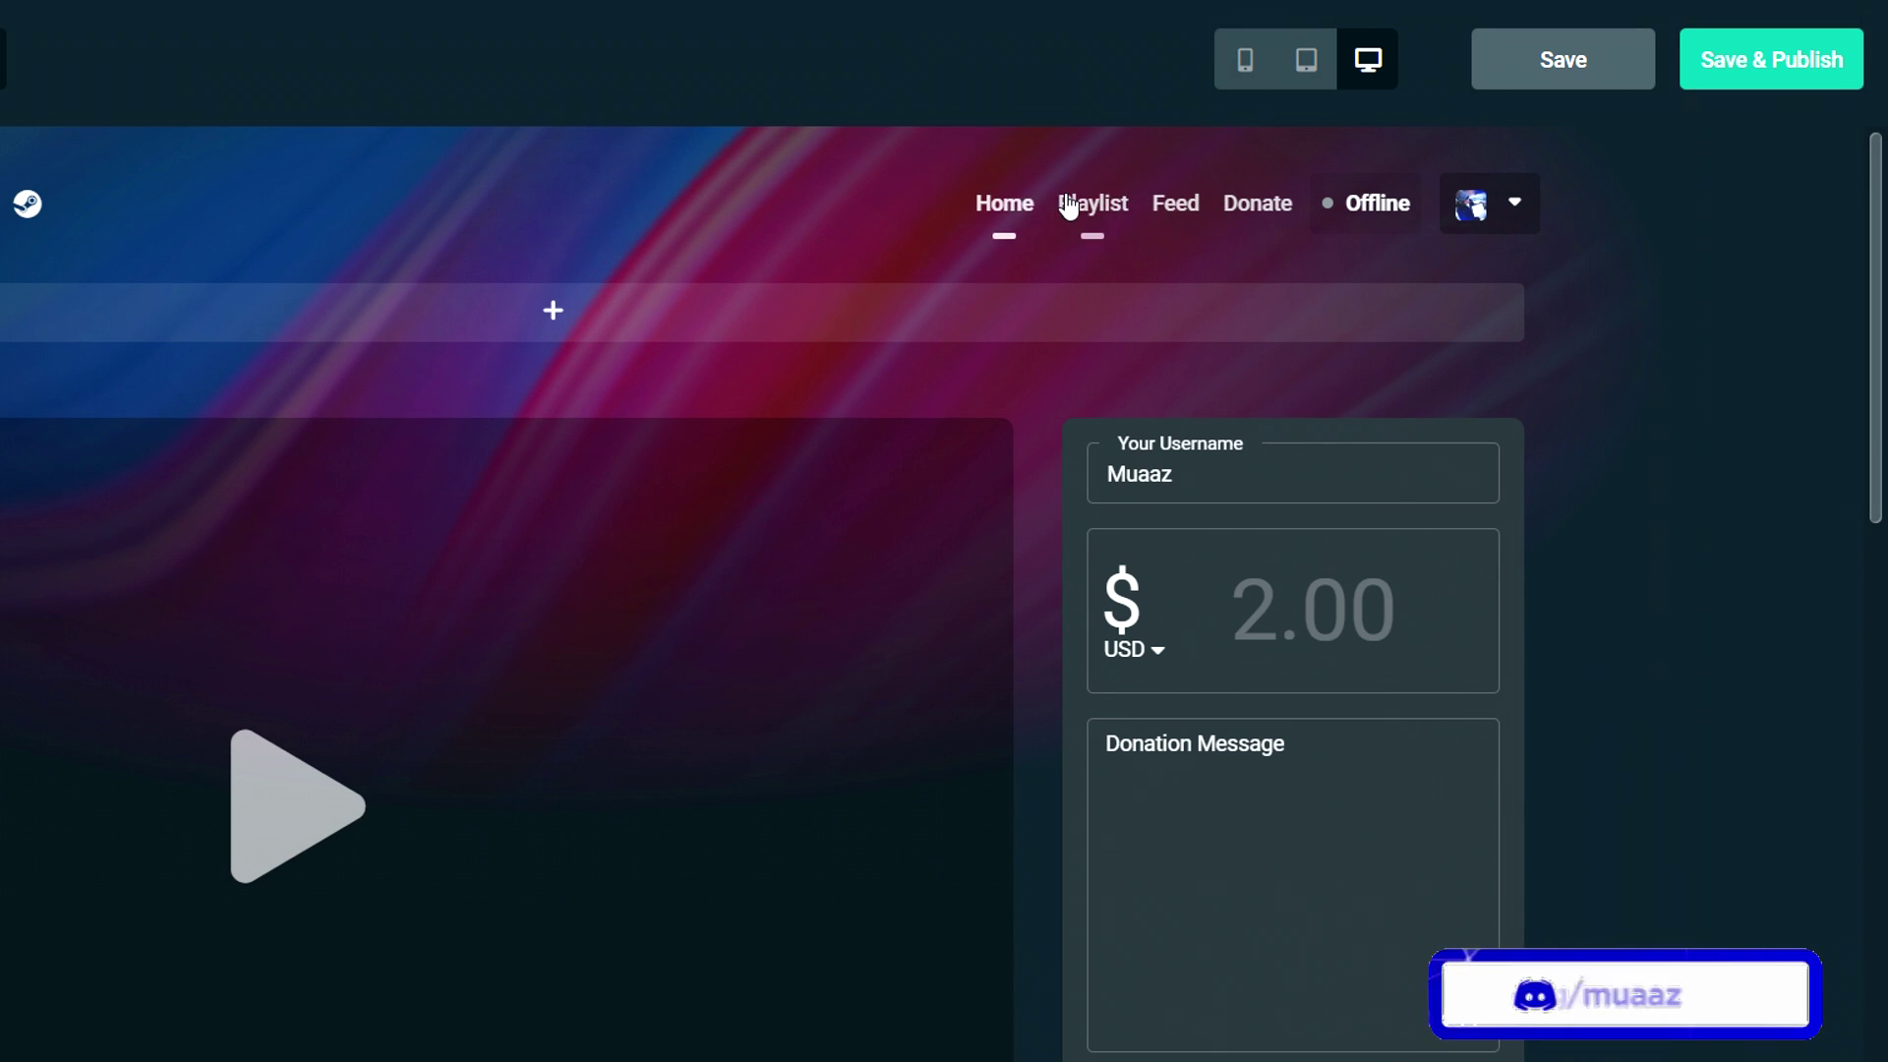
- Save and publish the site, then test that Playlist opens the Spotify web playlist
{"action": "left_click", "coordinate": [1770, 65]}
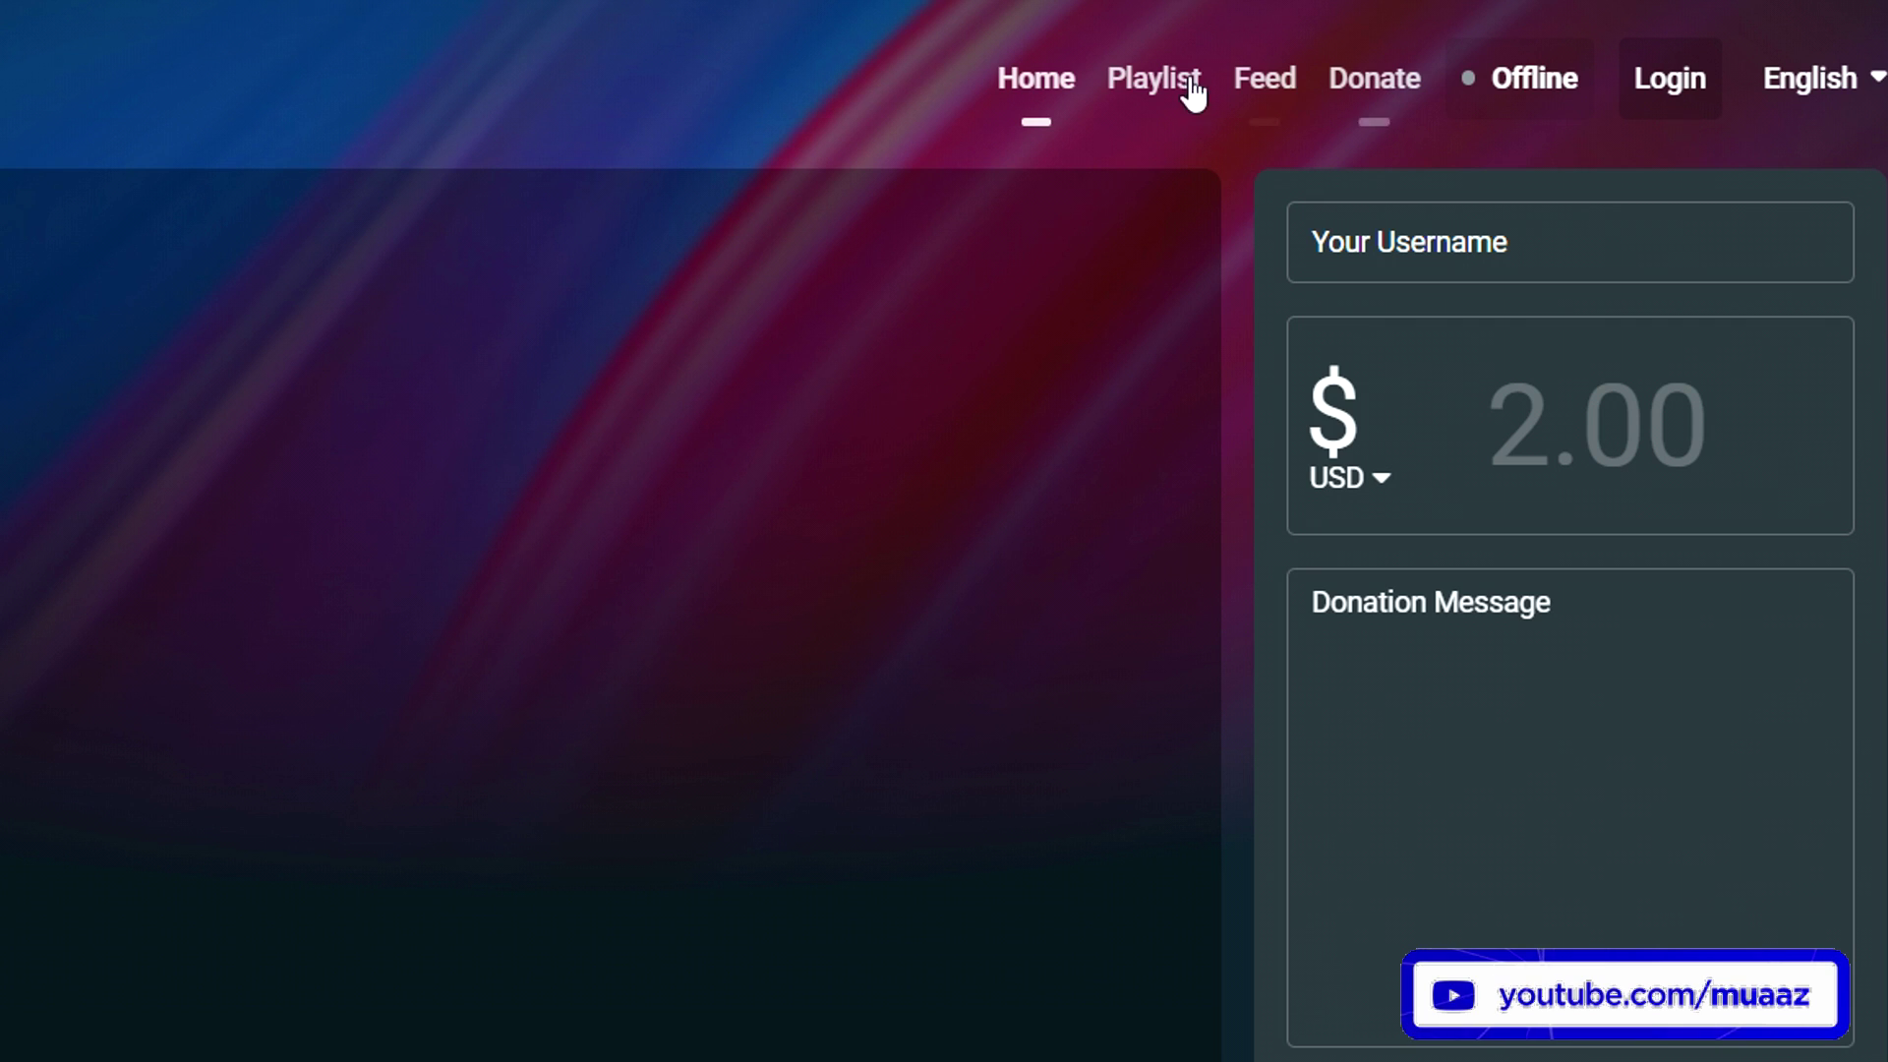
{"action": "left_click", "coordinate": [1190, 84]}
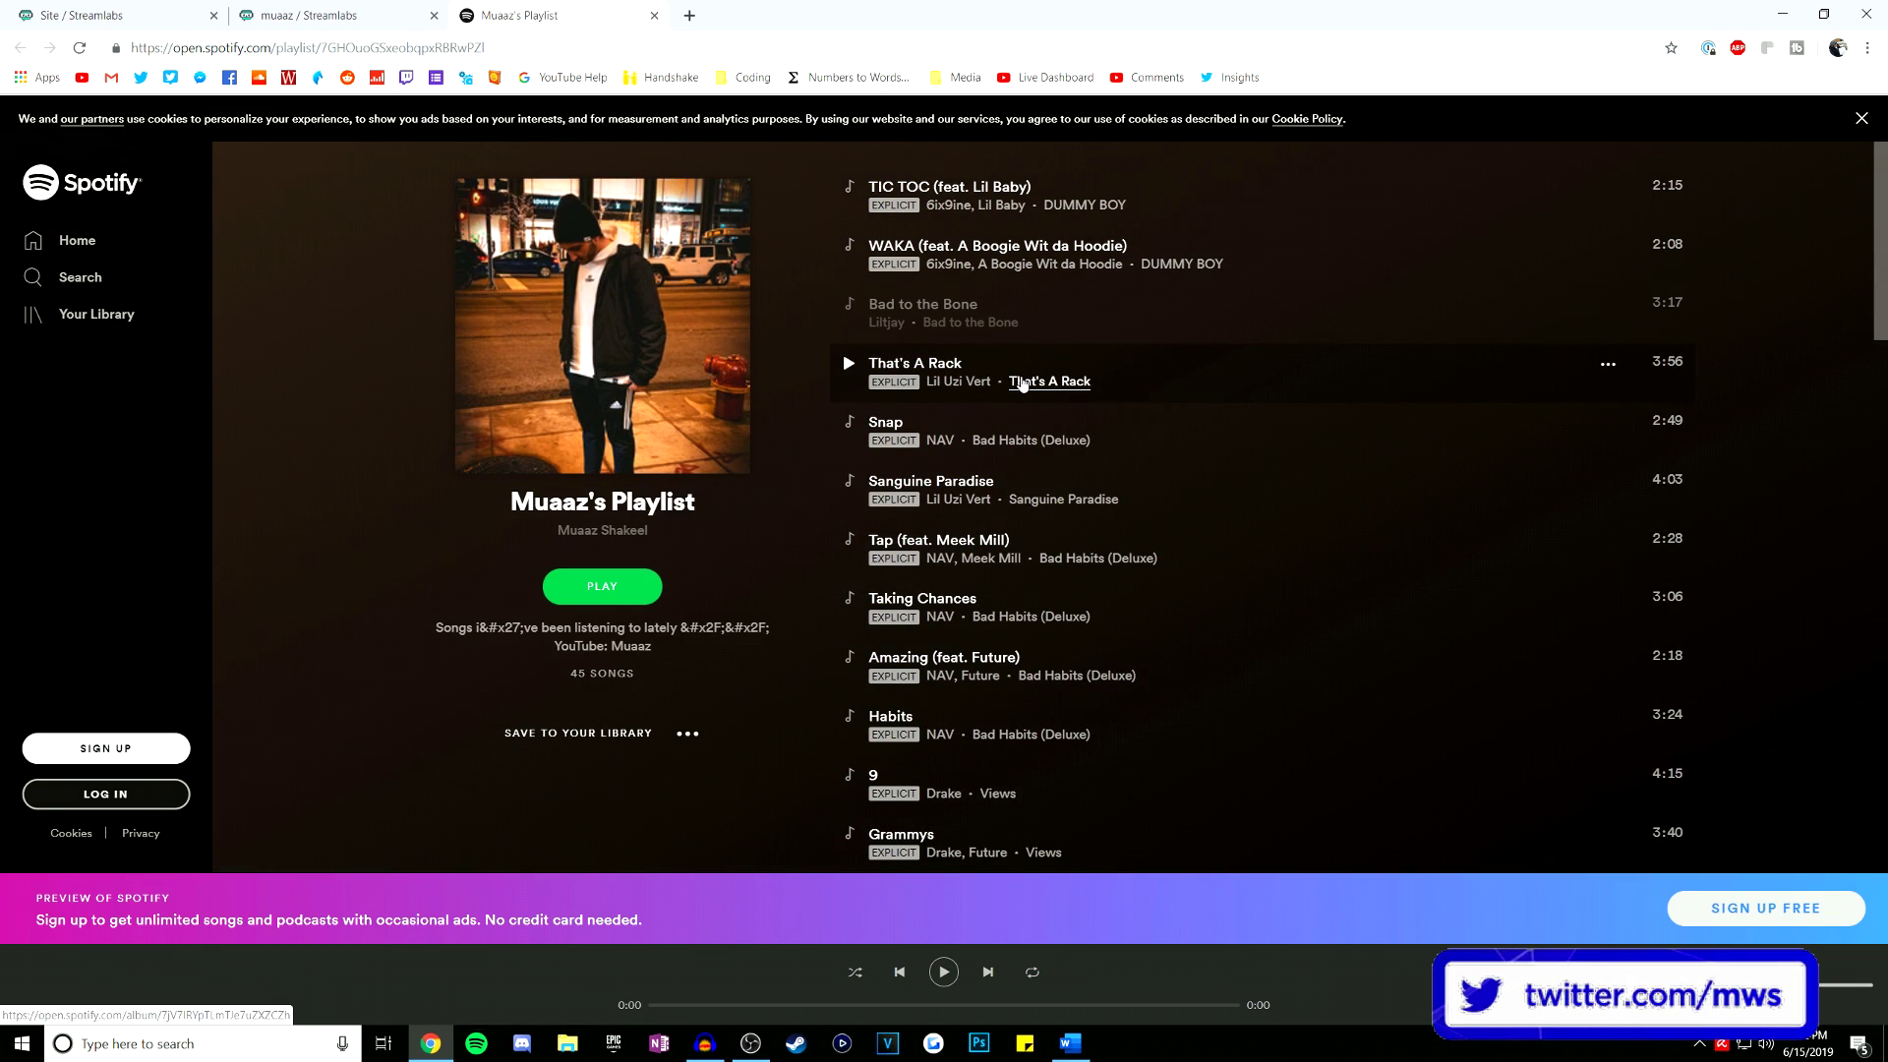
{"action": "scroll", "coordinate": [1031, 385], "scroll_direction": "down", "scroll_amount": 14}
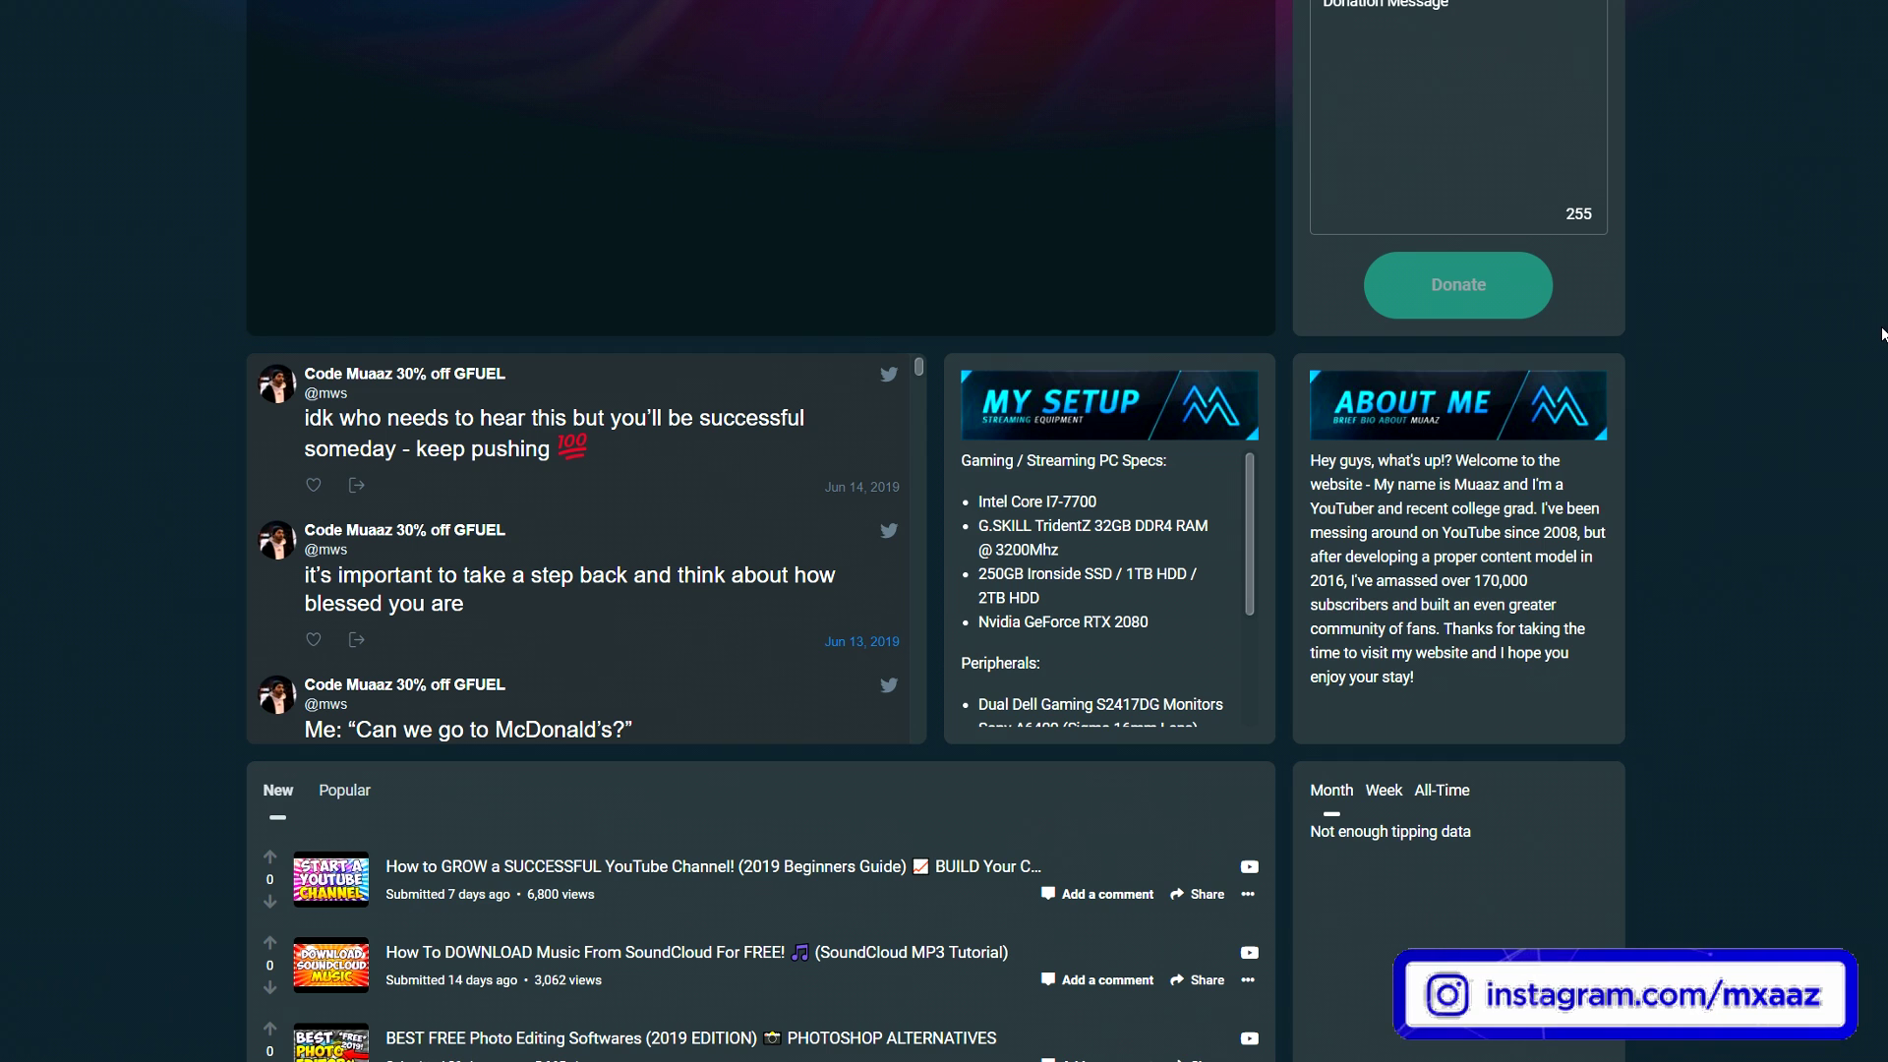
{"action": "scroll", "coordinate": [1881, 334], "scroll_direction": "down", "scroll_amount": 5}
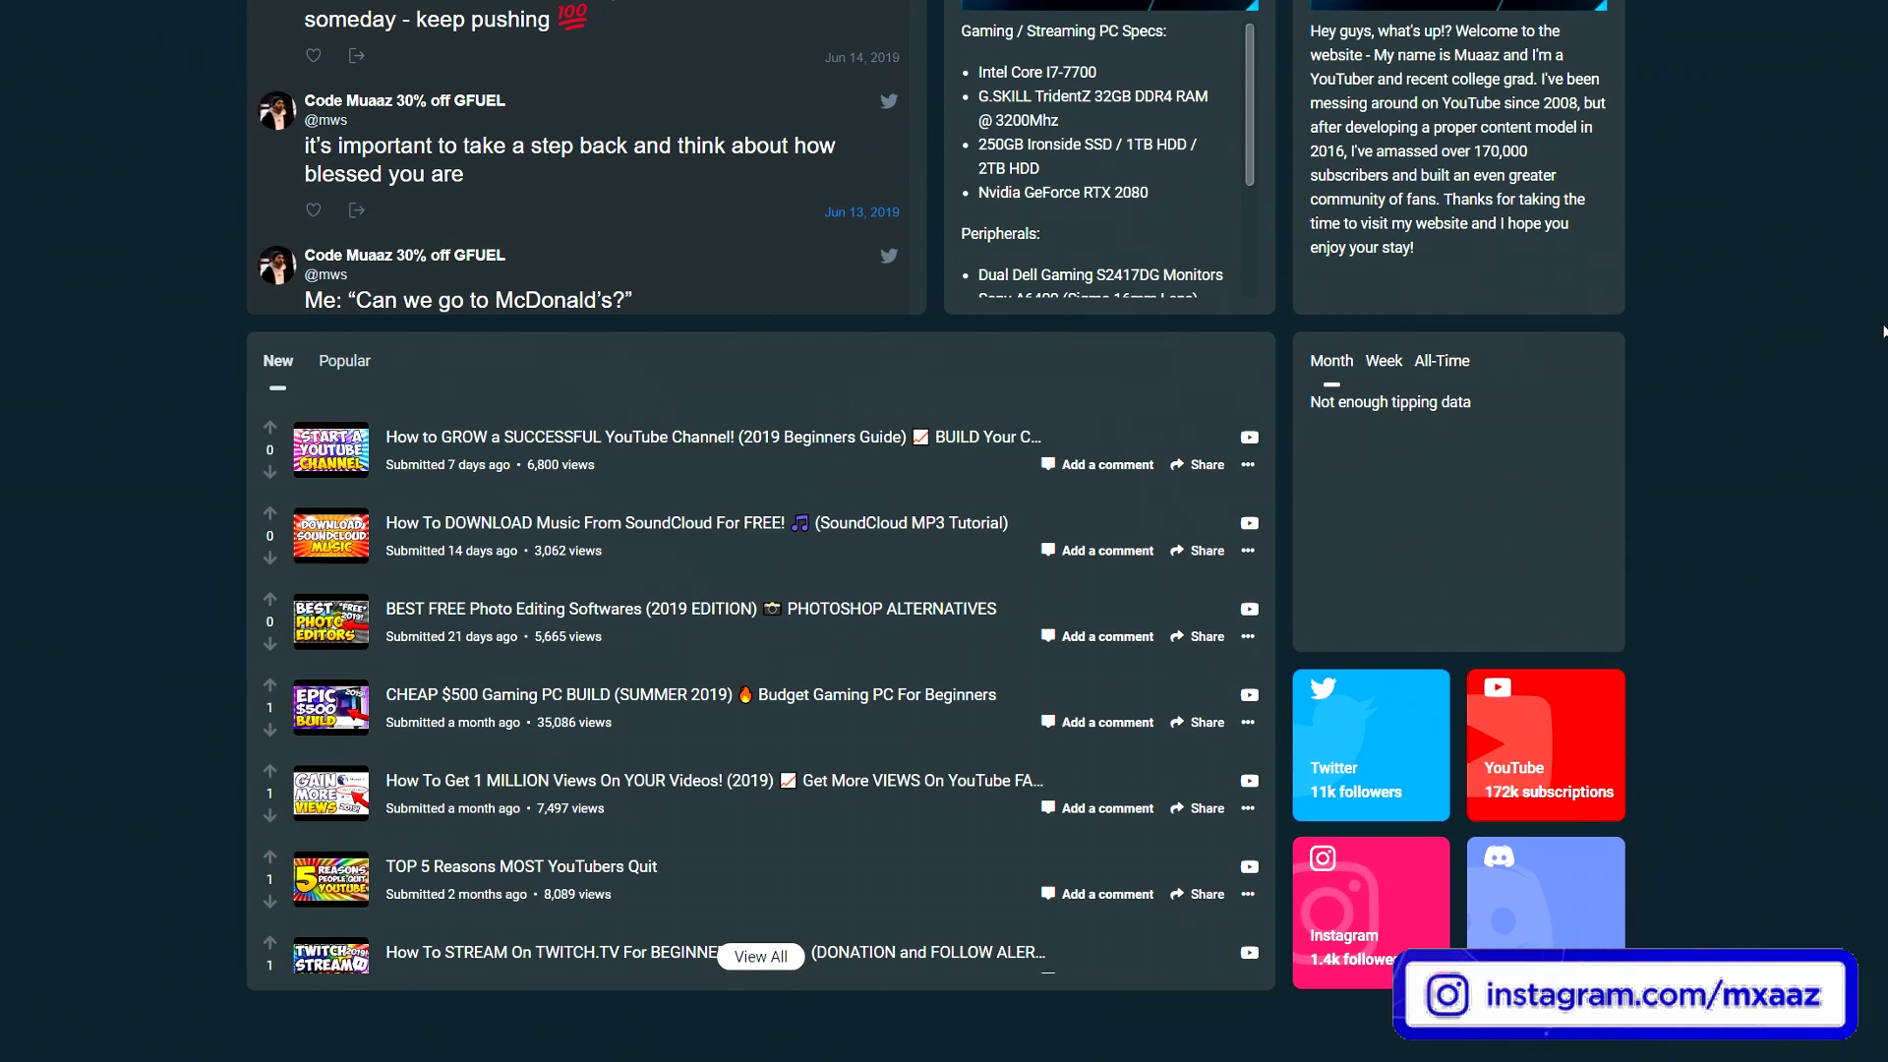
{"action": "scroll", "coordinate": [1881, 329], "scroll_direction": "up", "scroll_amount": 9}
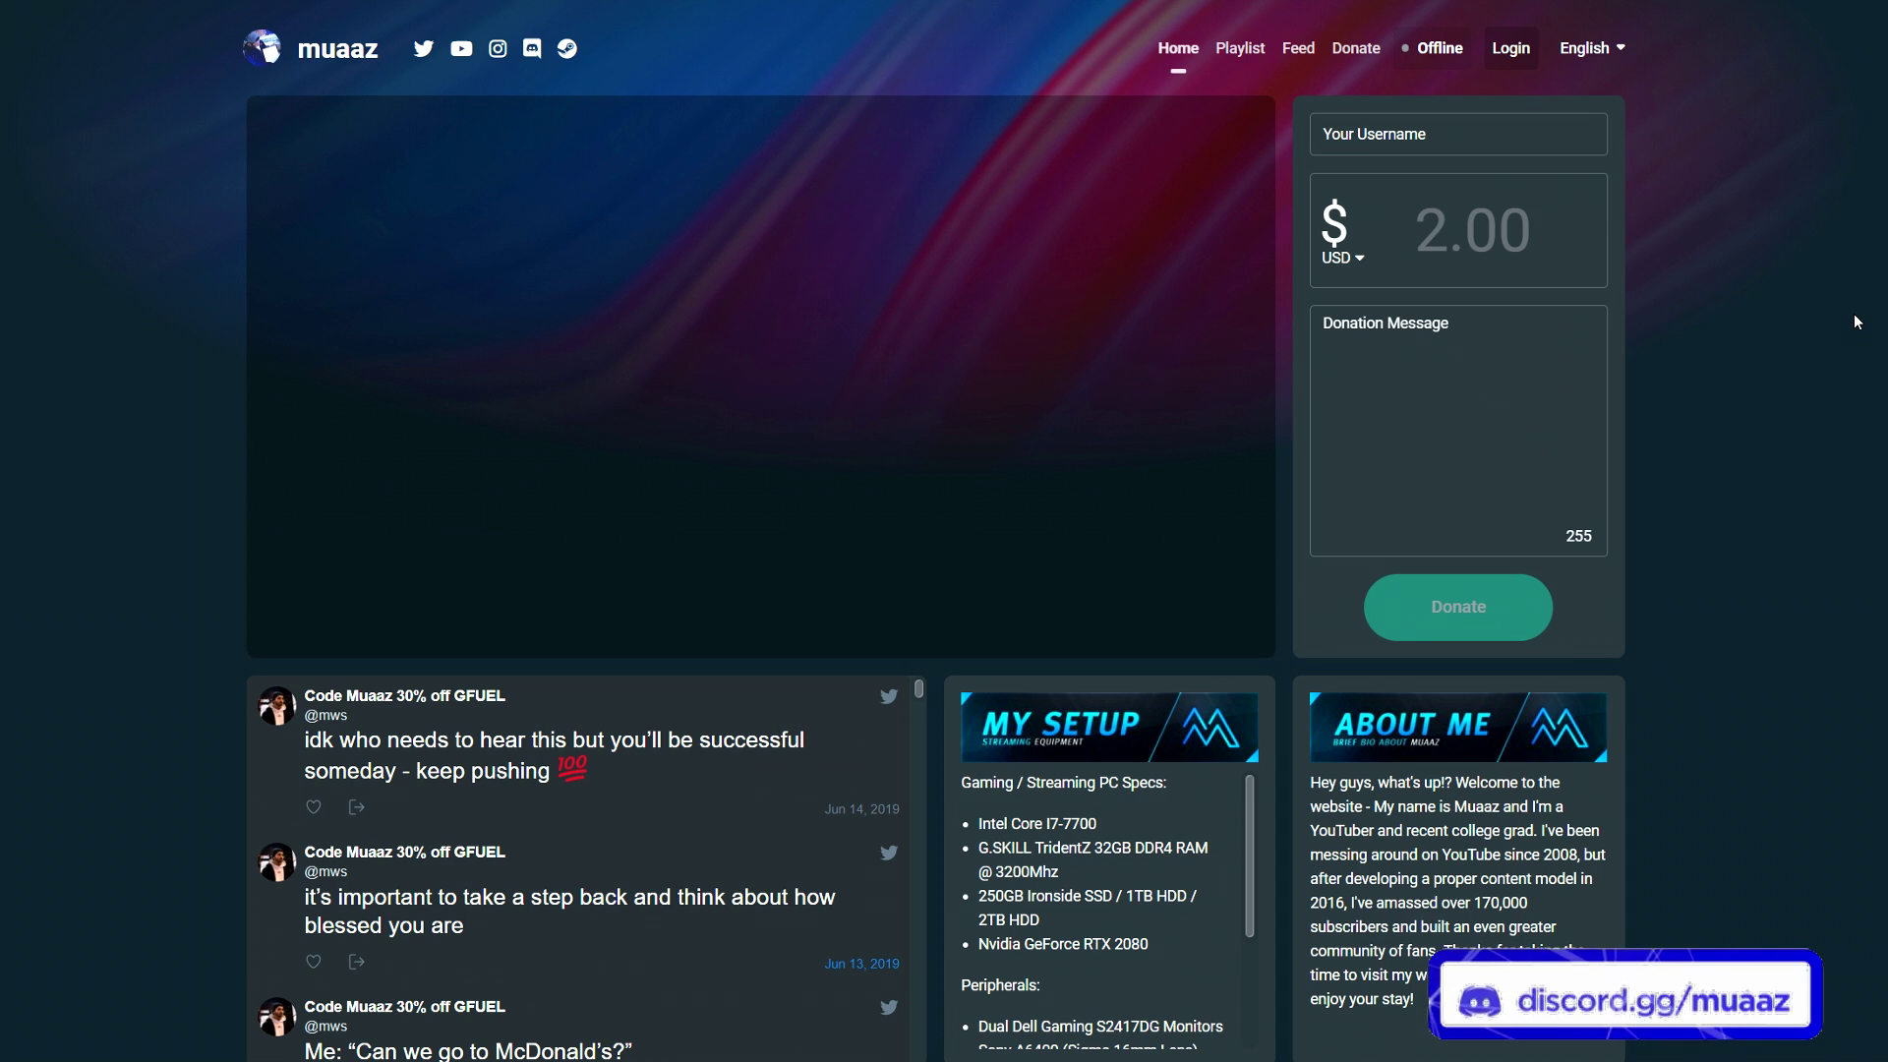
{"action": "scroll", "coordinate": [1855, 314], "scroll_direction": "down", "scroll_amount": 11}
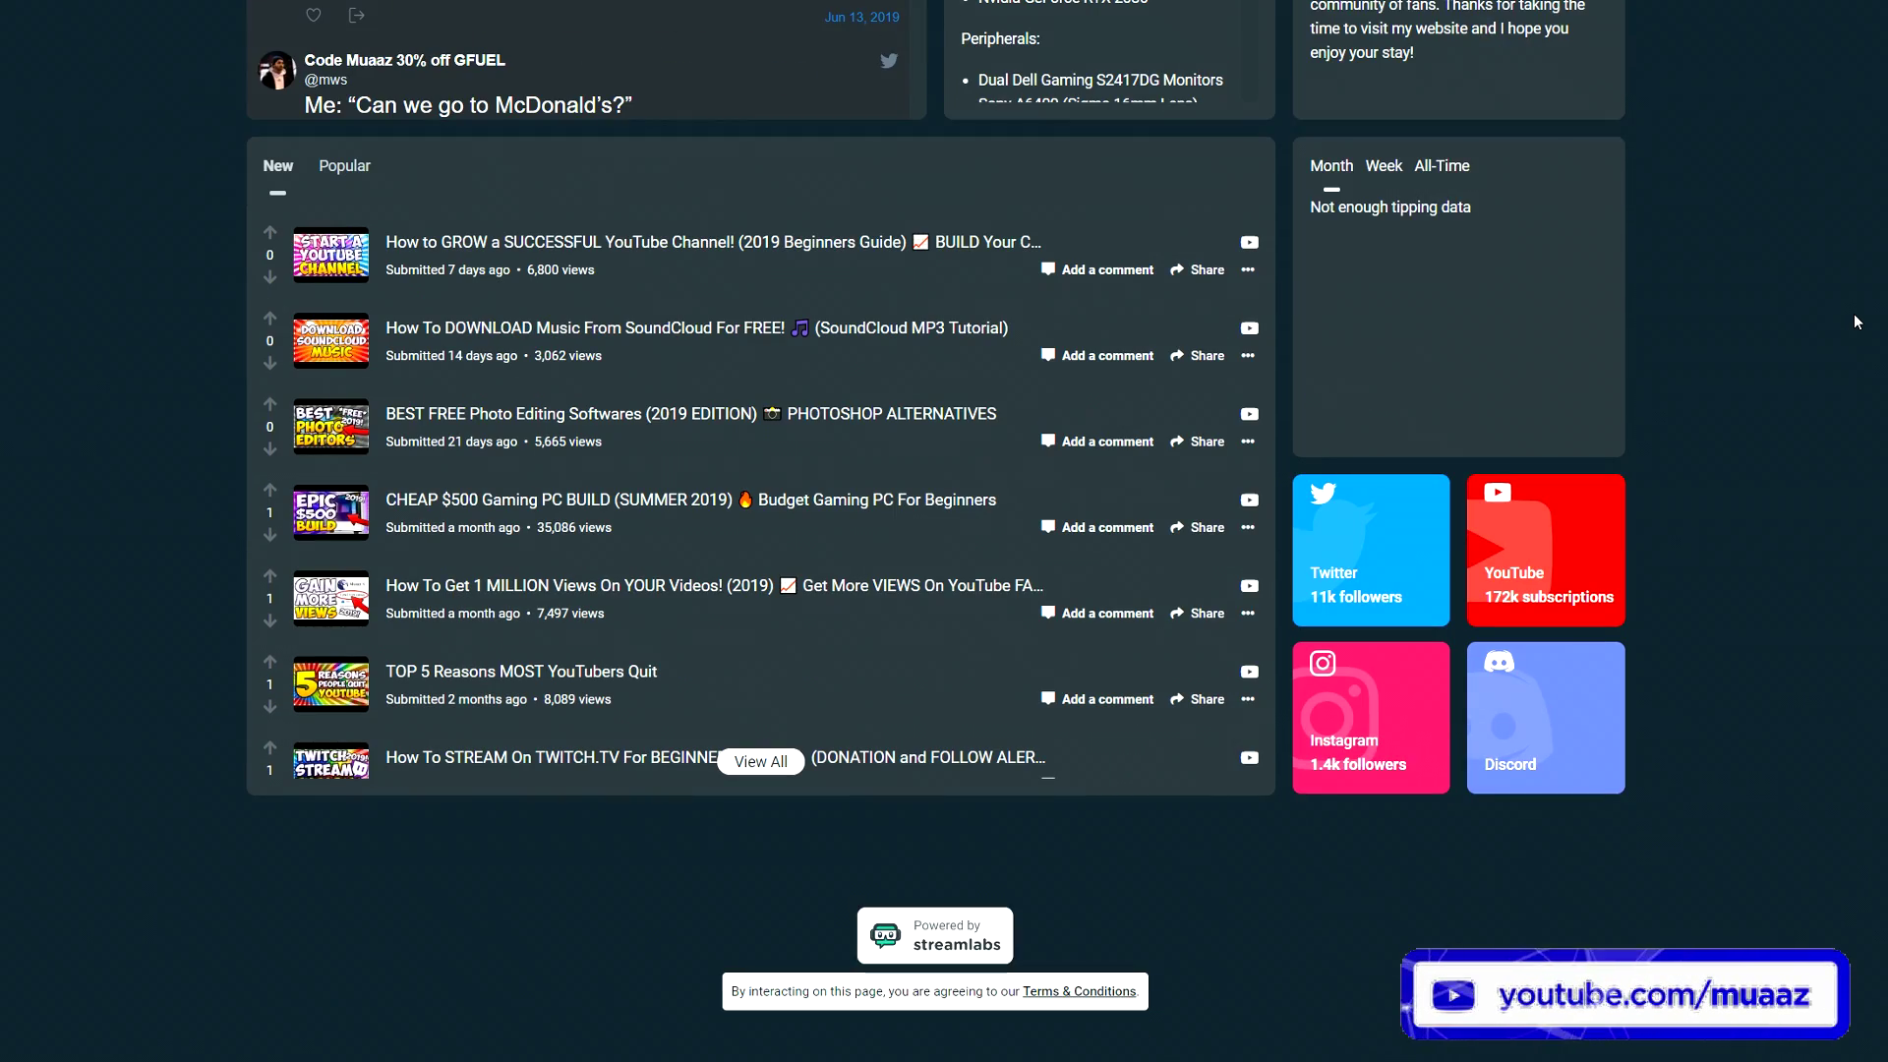
{"action": "scroll", "coordinate": [1855, 315], "scroll_direction": "up", "scroll_amount": 11}
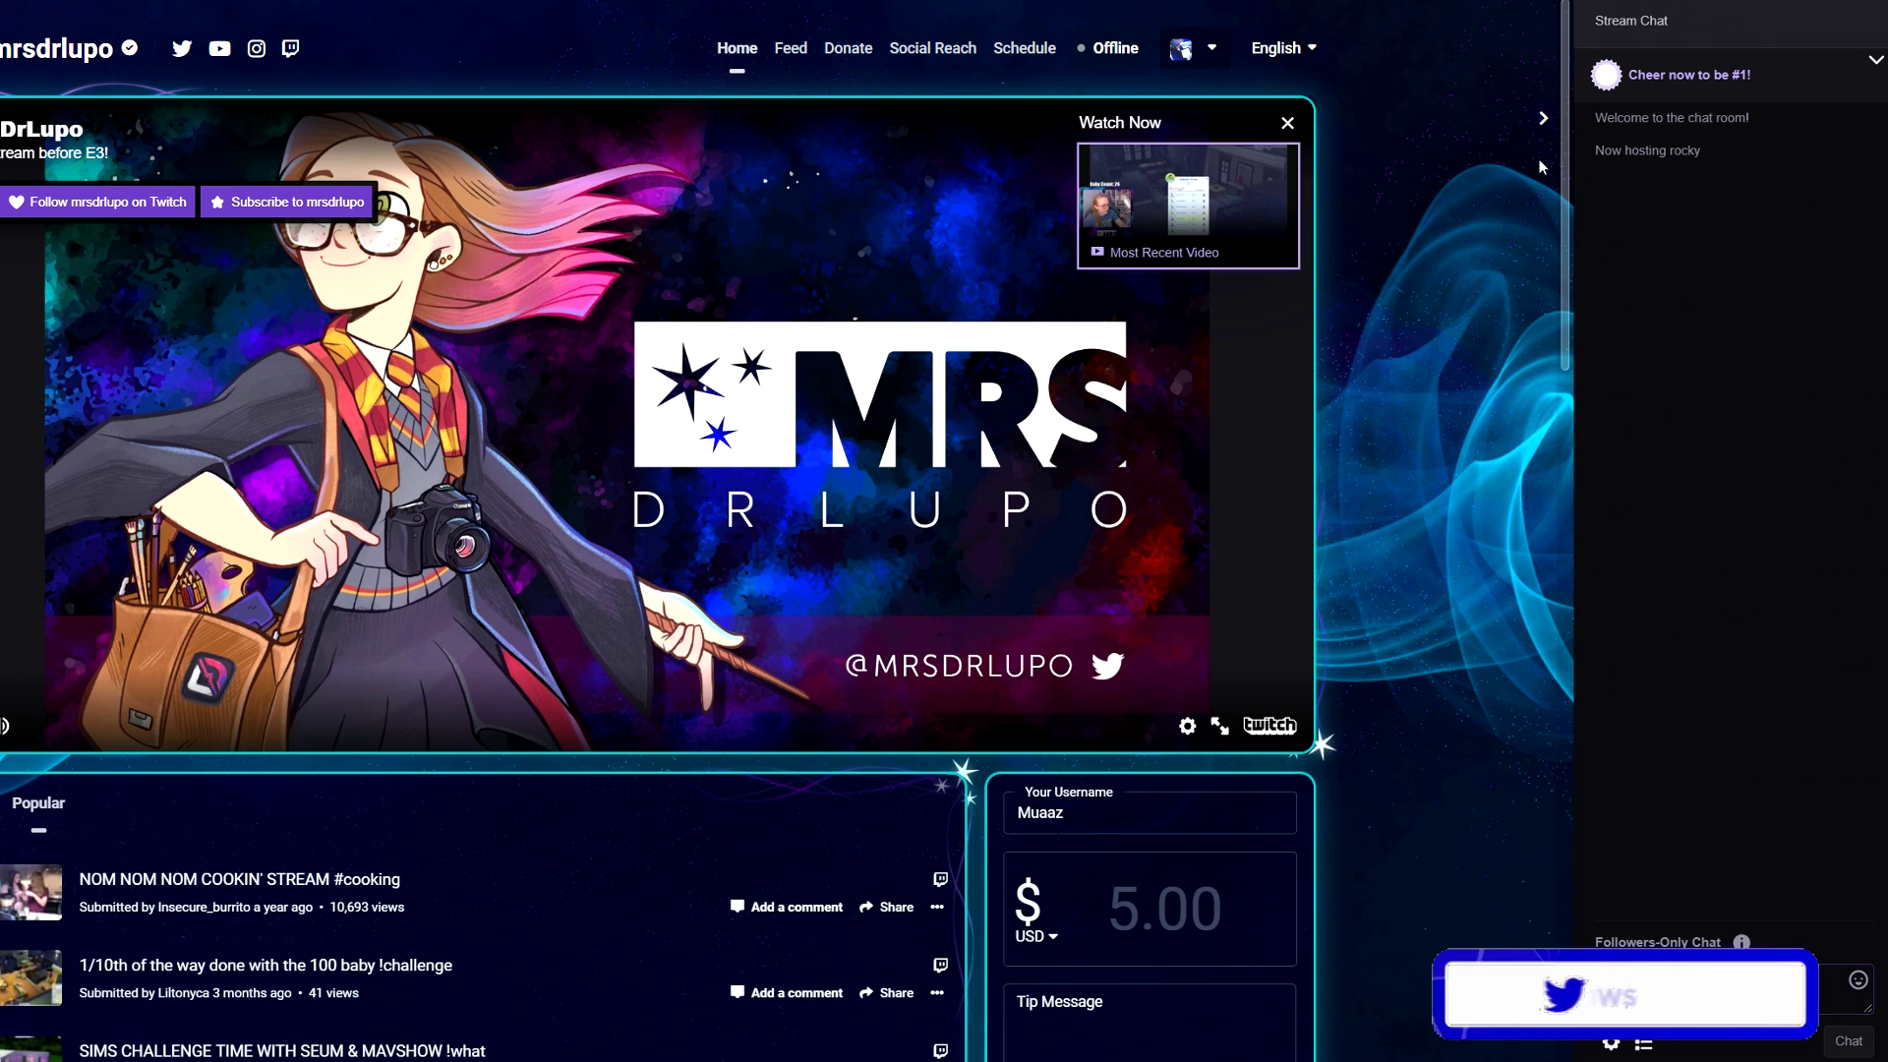
{"action": "left_click", "coordinate": [1546, 120]}
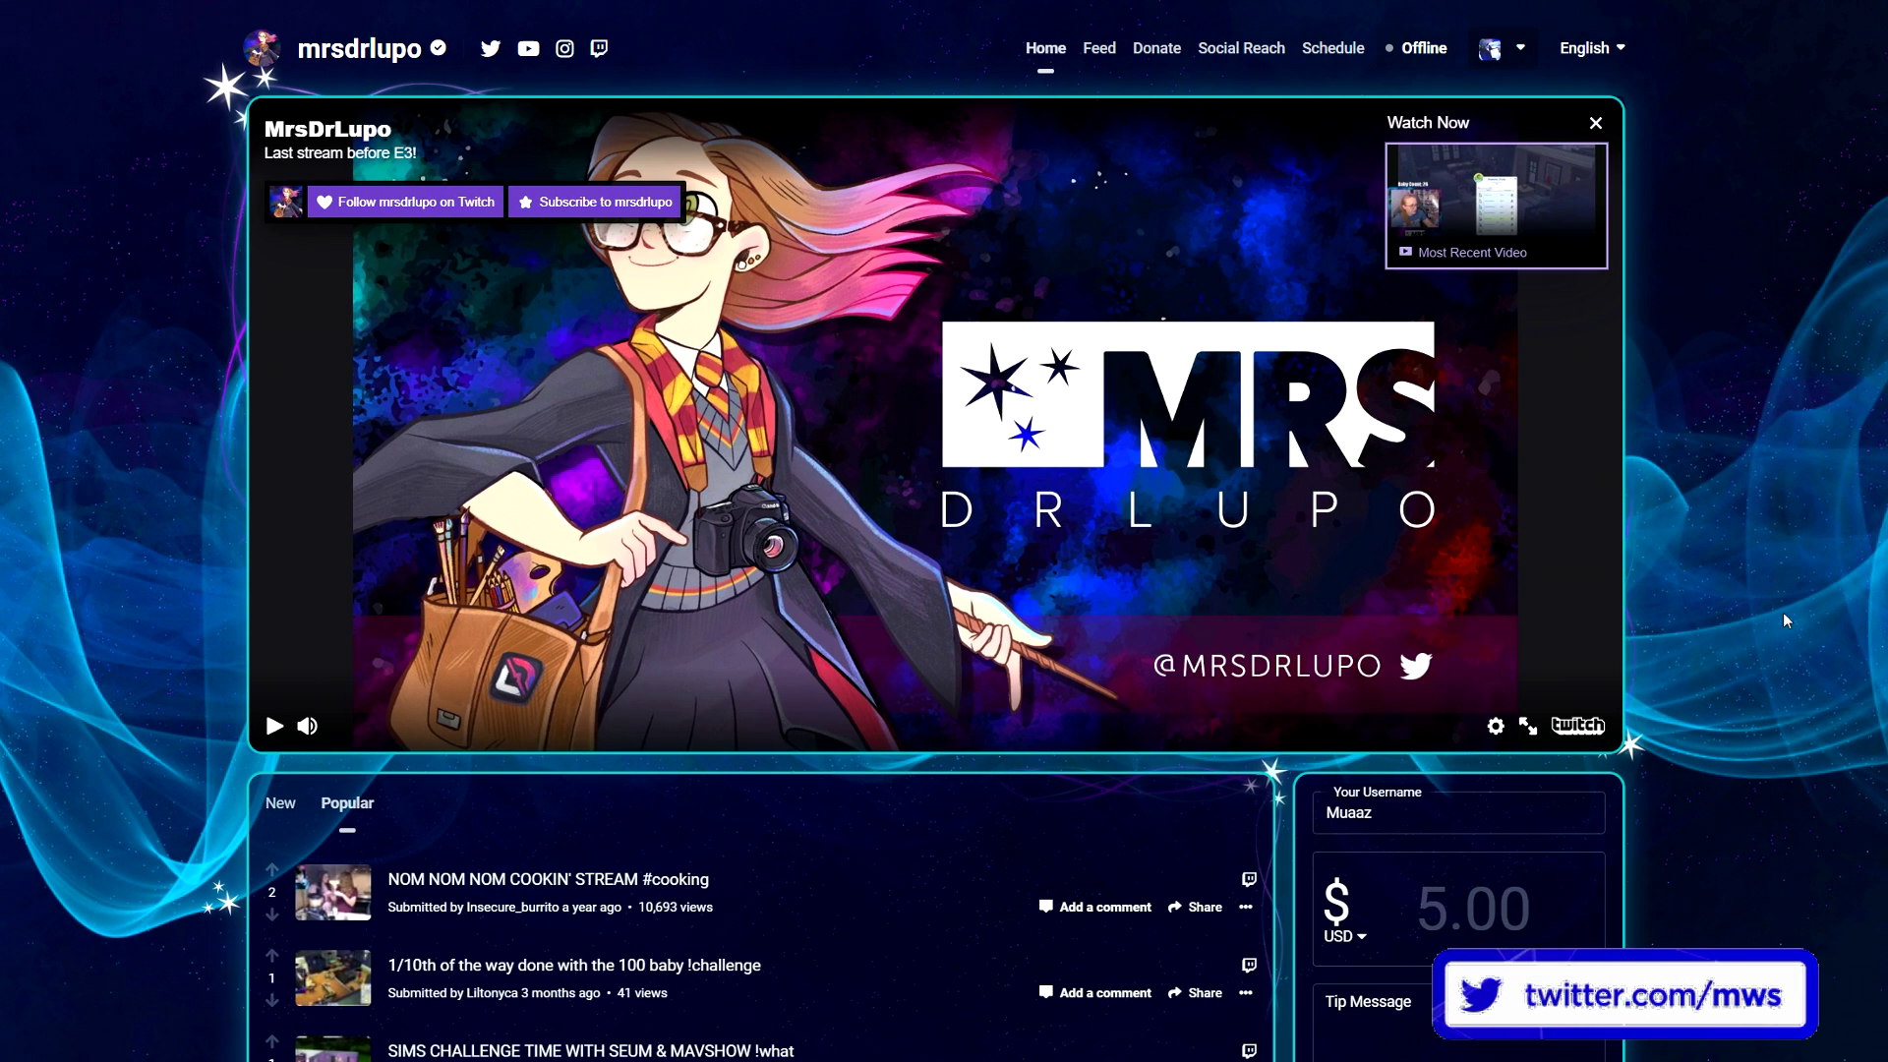
{"action": "scroll", "coordinate": [1784, 612], "scroll_direction": "down", "scroll_amount": 3}
{"action": "scroll", "coordinate": [1784, 611], "scroll_direction": "down", "scroll_amount": 4}
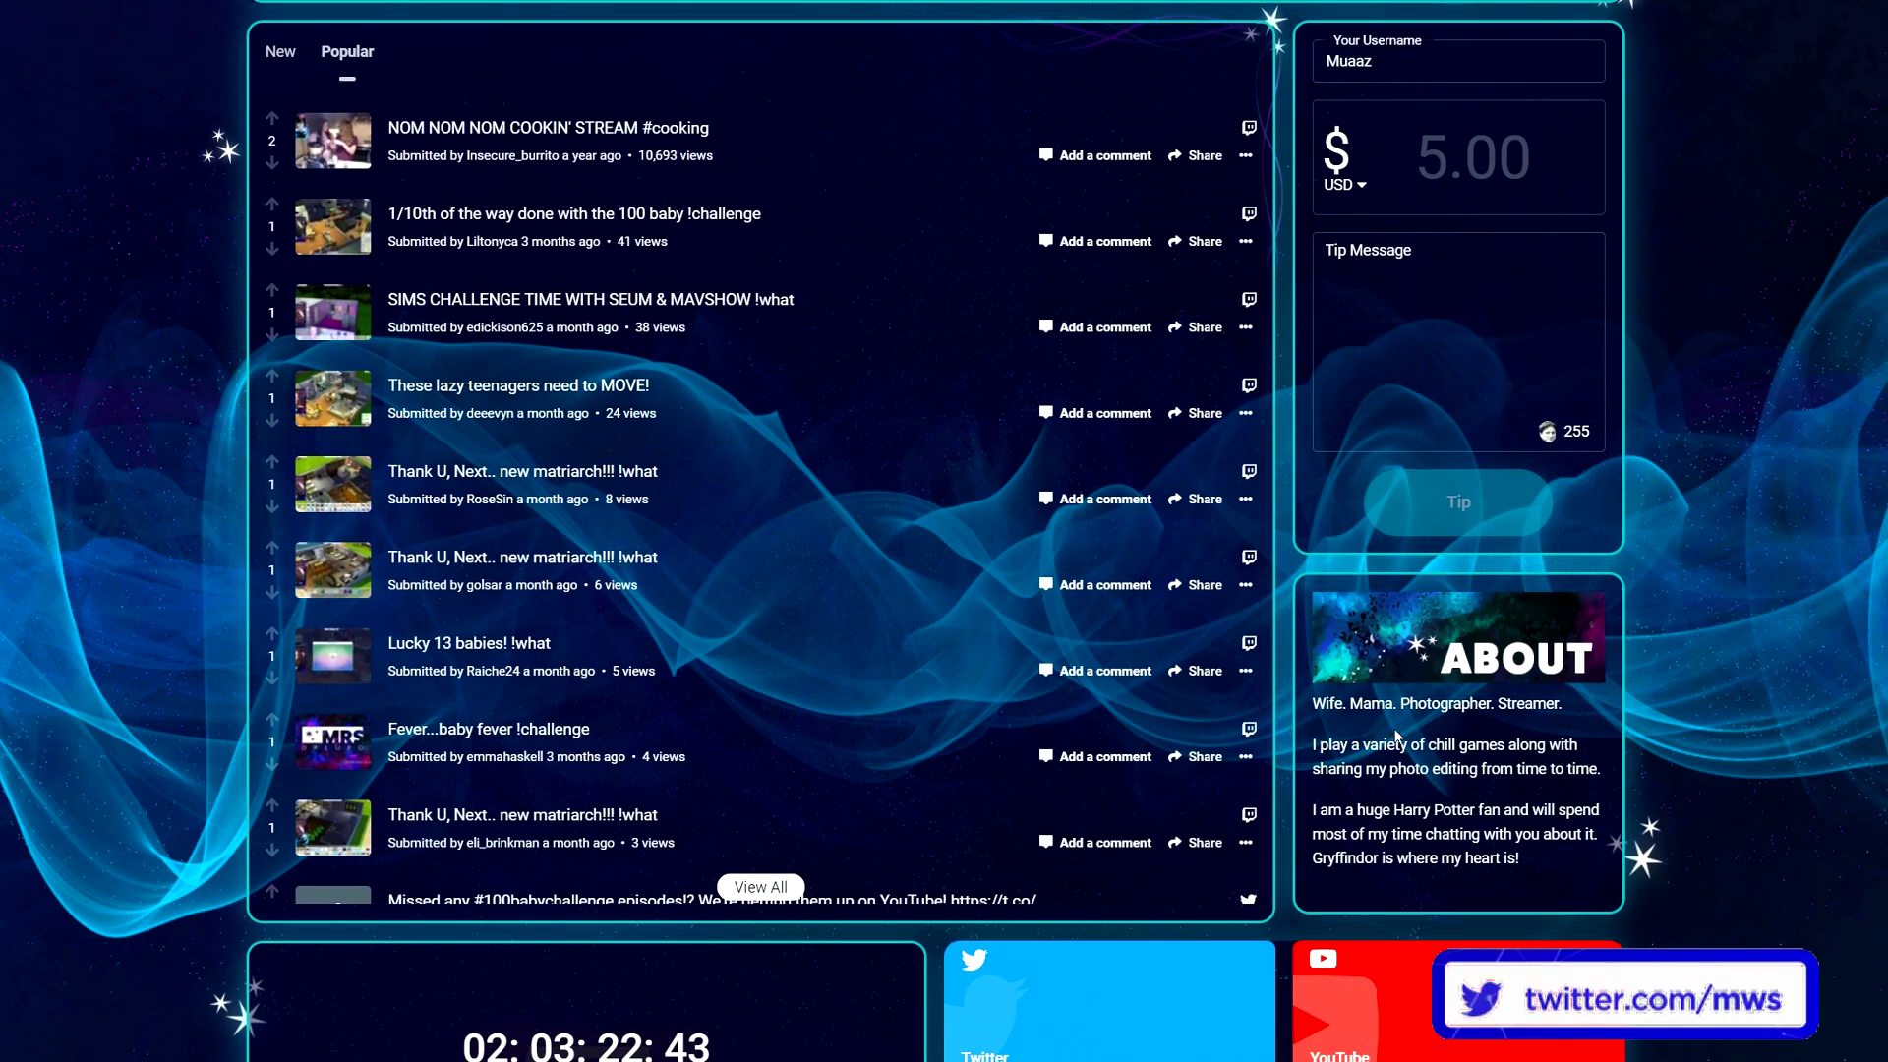
{"action": "left_click_drag", "start_coordinate": [1561, 890], "coordinate": [1311, 698]}
{"action": "left_click", "coordinate": [1030, 578]}
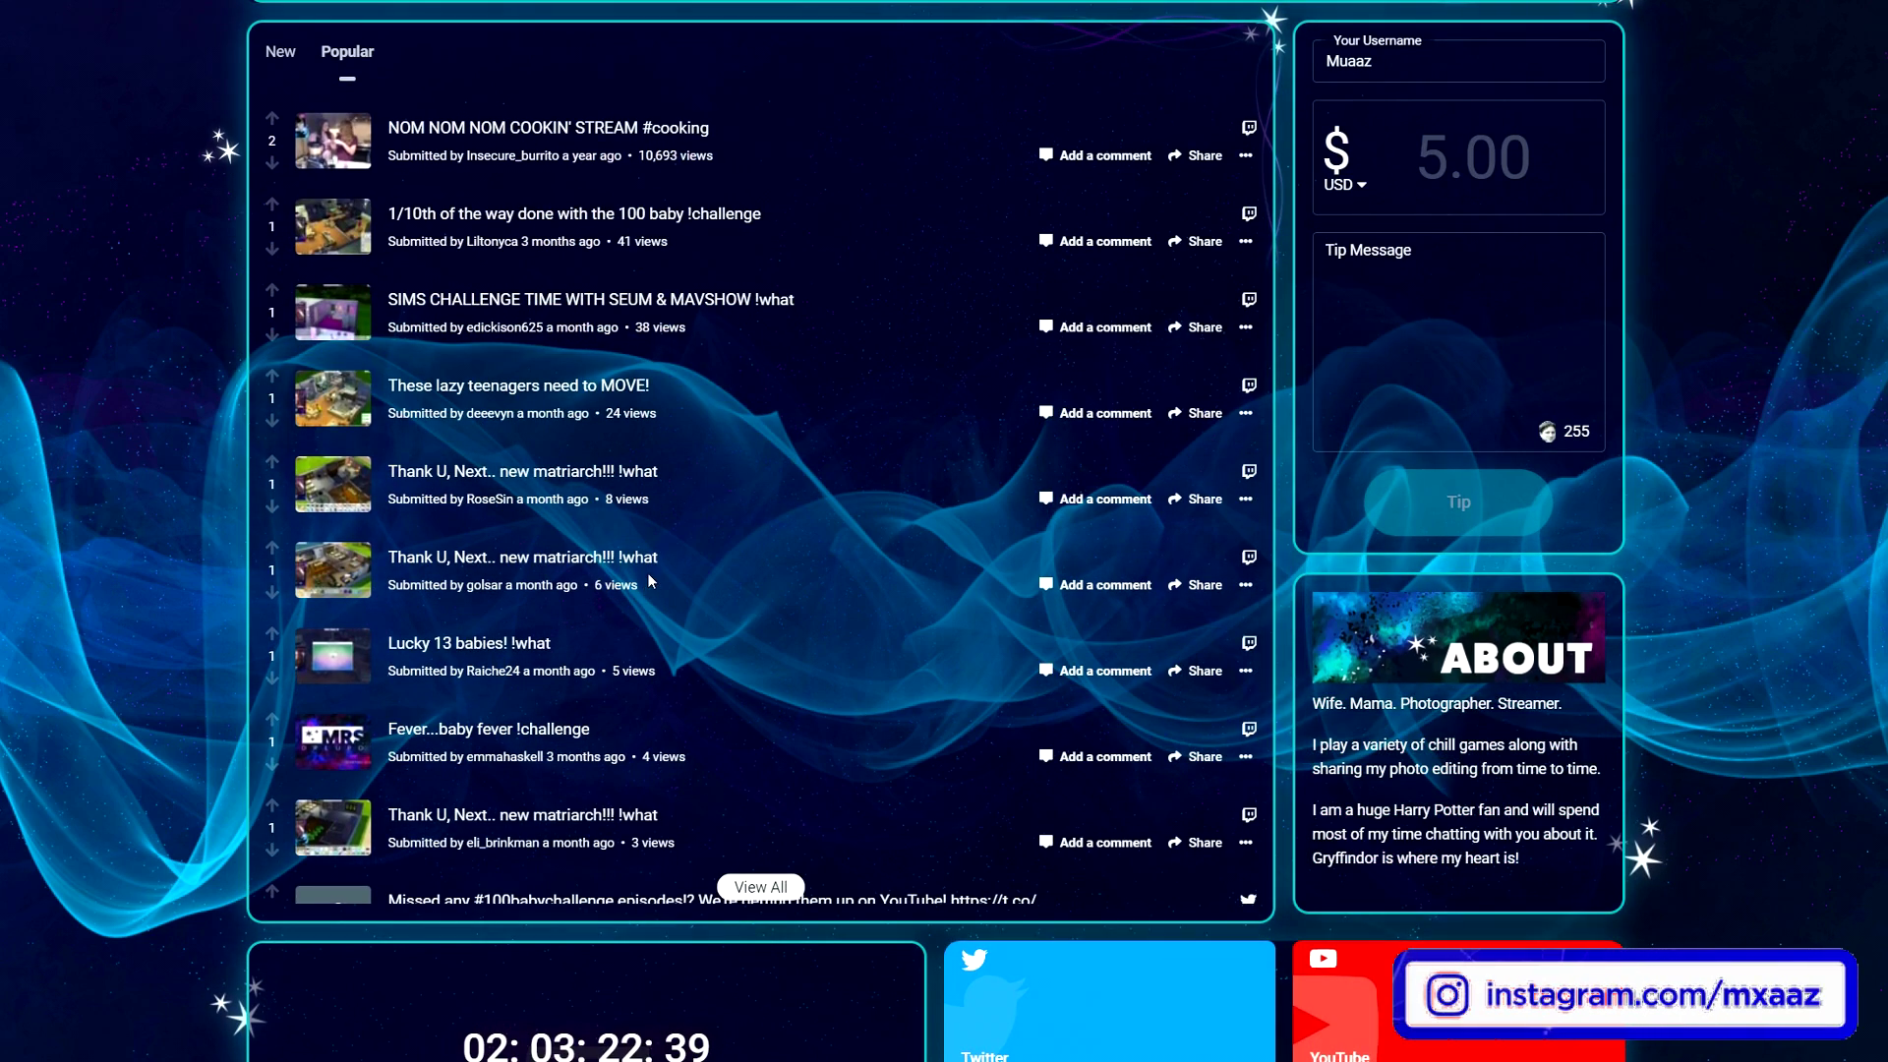
{"action": "scroll", "coordinate": [645, 569], "scroll_direction": "down", "scroll_amount": 4}
{"action": "scroll", "coordinate": [639, 570], "scroll_direction": "up", "scroll_amount": 6}
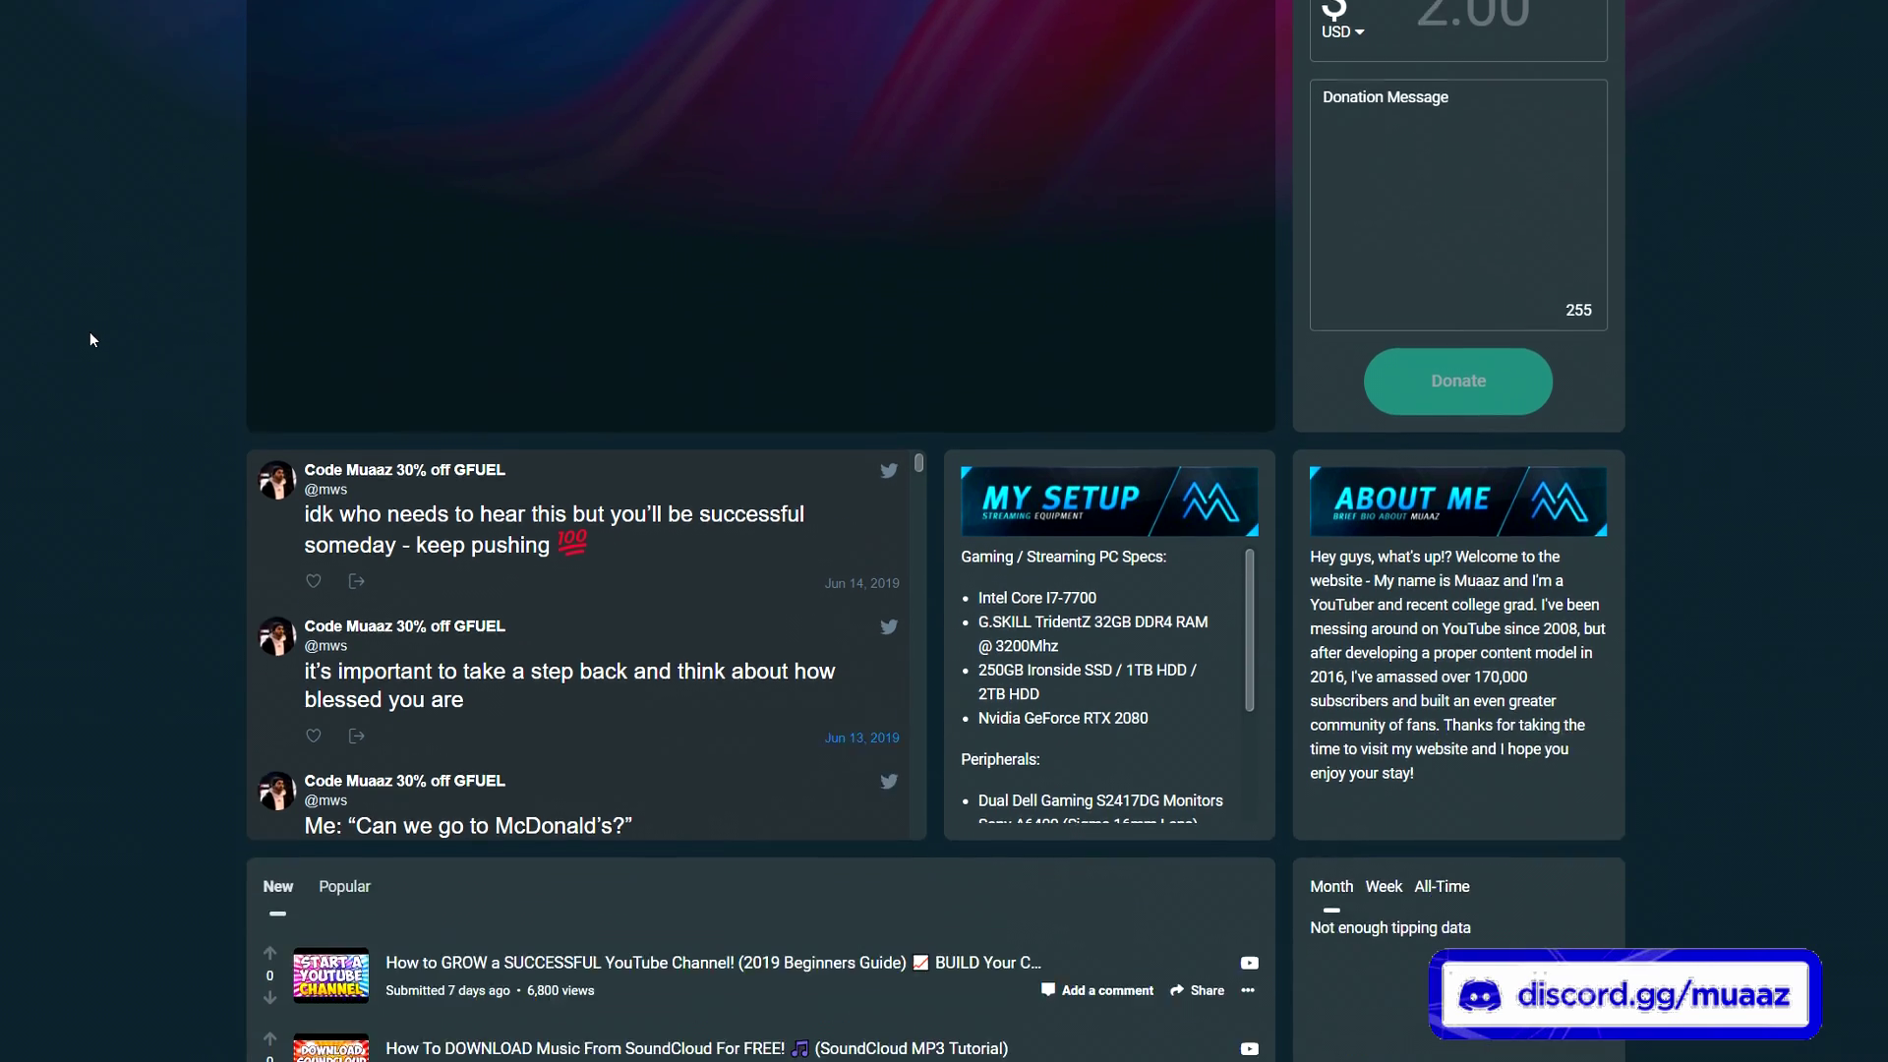
{"action": "scroll", "coordinate": [90, 333], "scroll_direction": "down", "scroll_amount": 7}
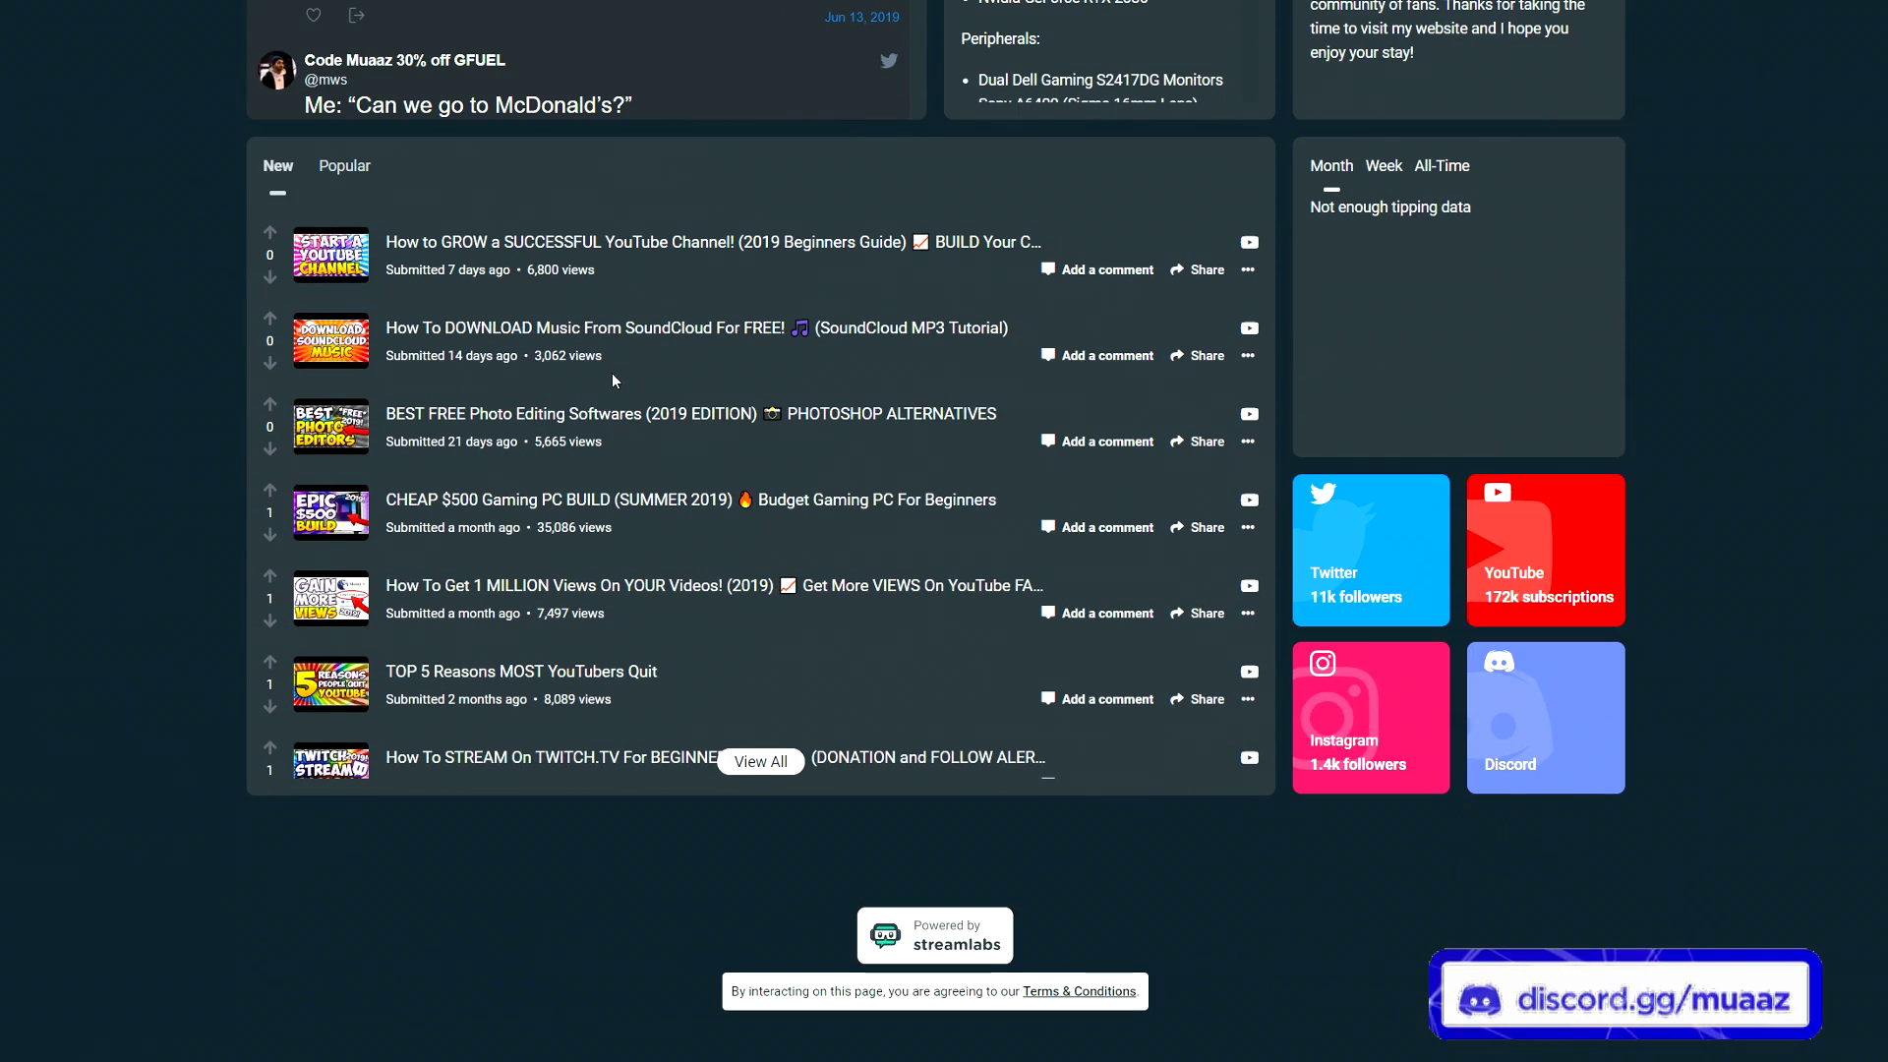
{"action": "scroll", "coordinate": [604, 395], "scroll_direction": "up", "scroll_amount": 4}
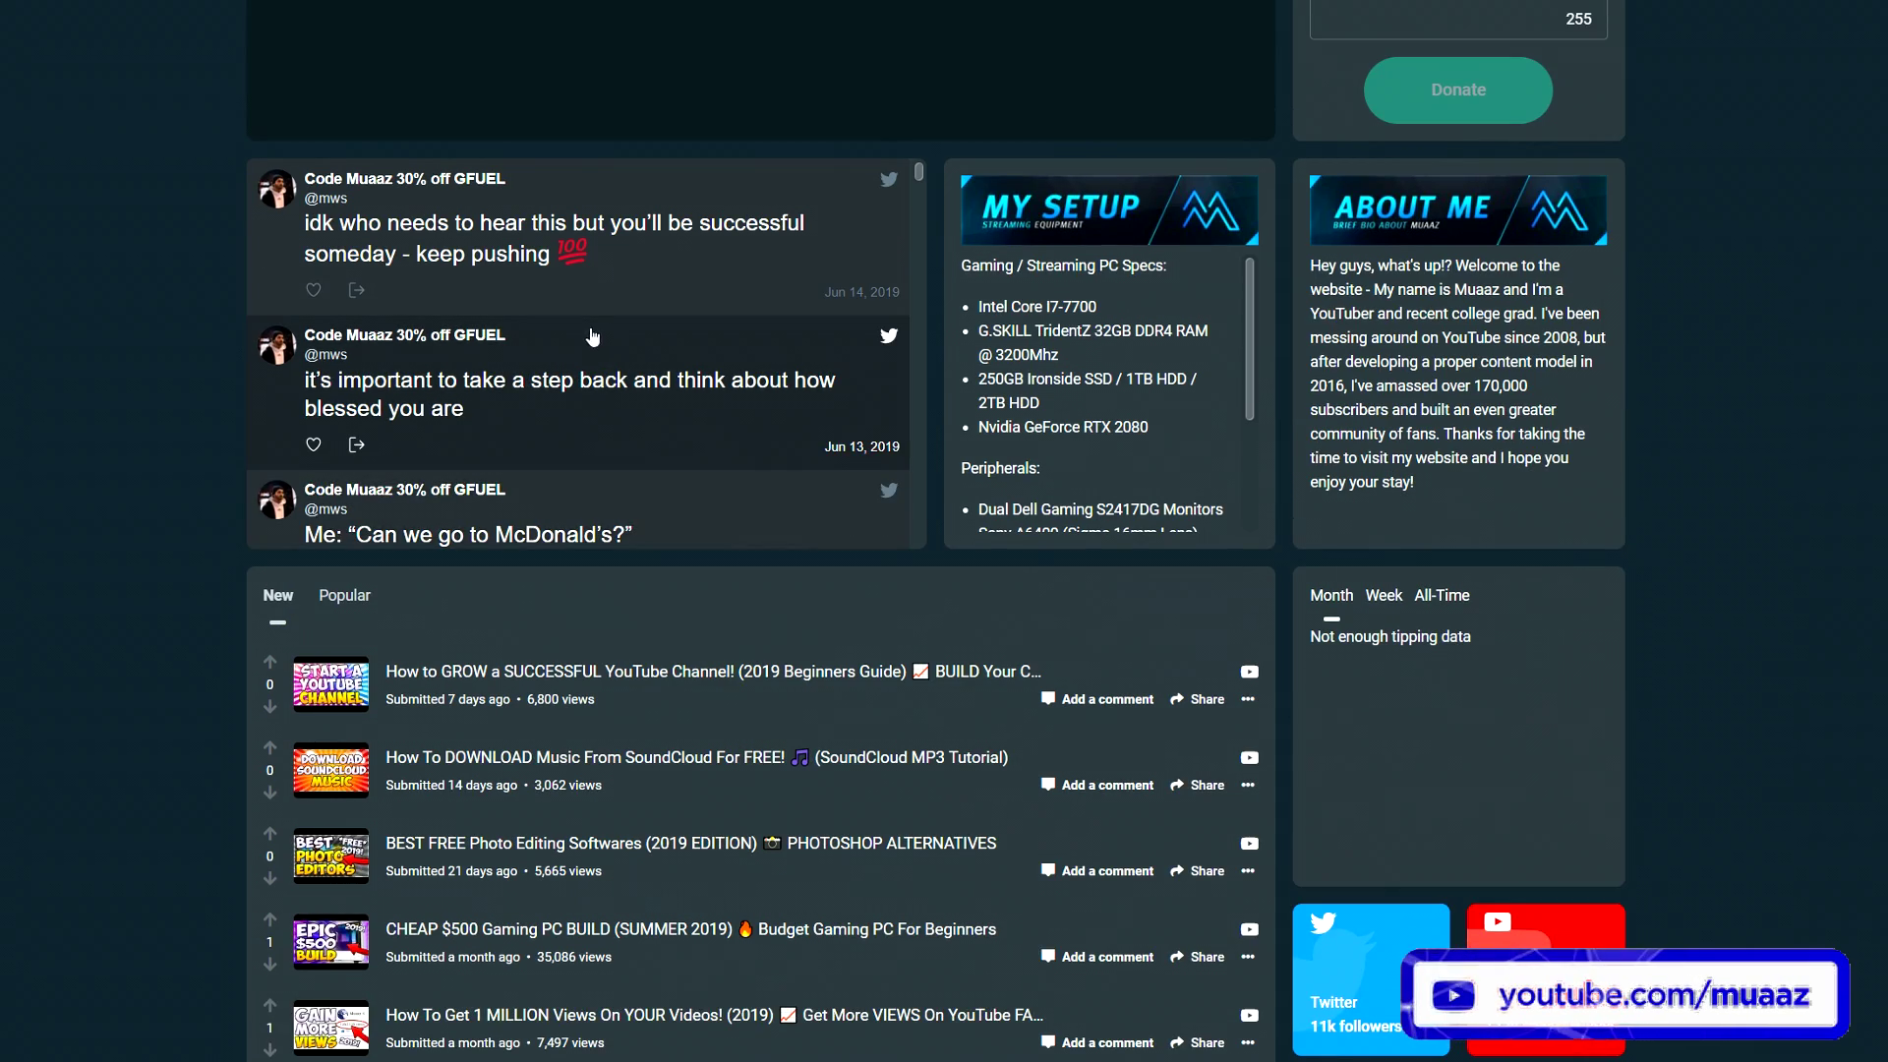
{"action": "scroll", "coordinate": [592, 337], "scroll_direction": "up", "scroll_amount": 4}
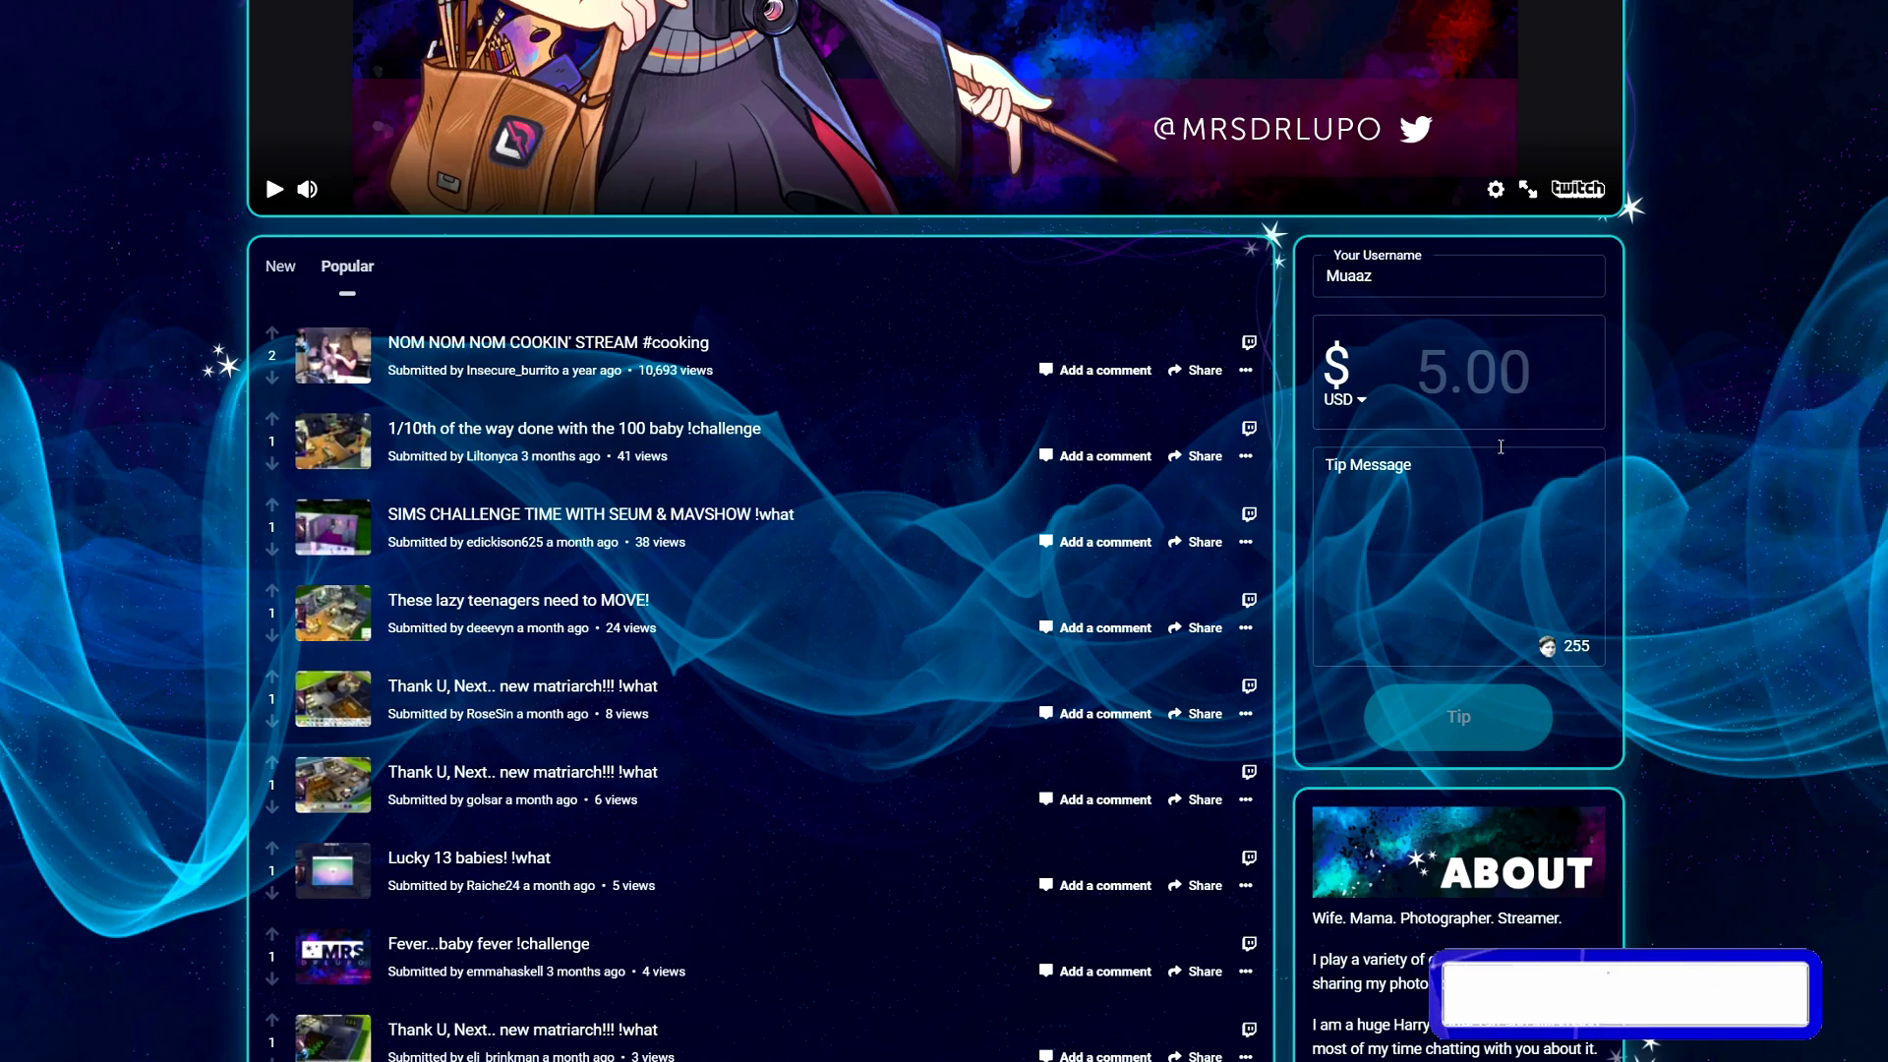
{"action": "scroll", "coordinate": [1419, 564], "scroll_direction": "down", "scroll_amount": 6}
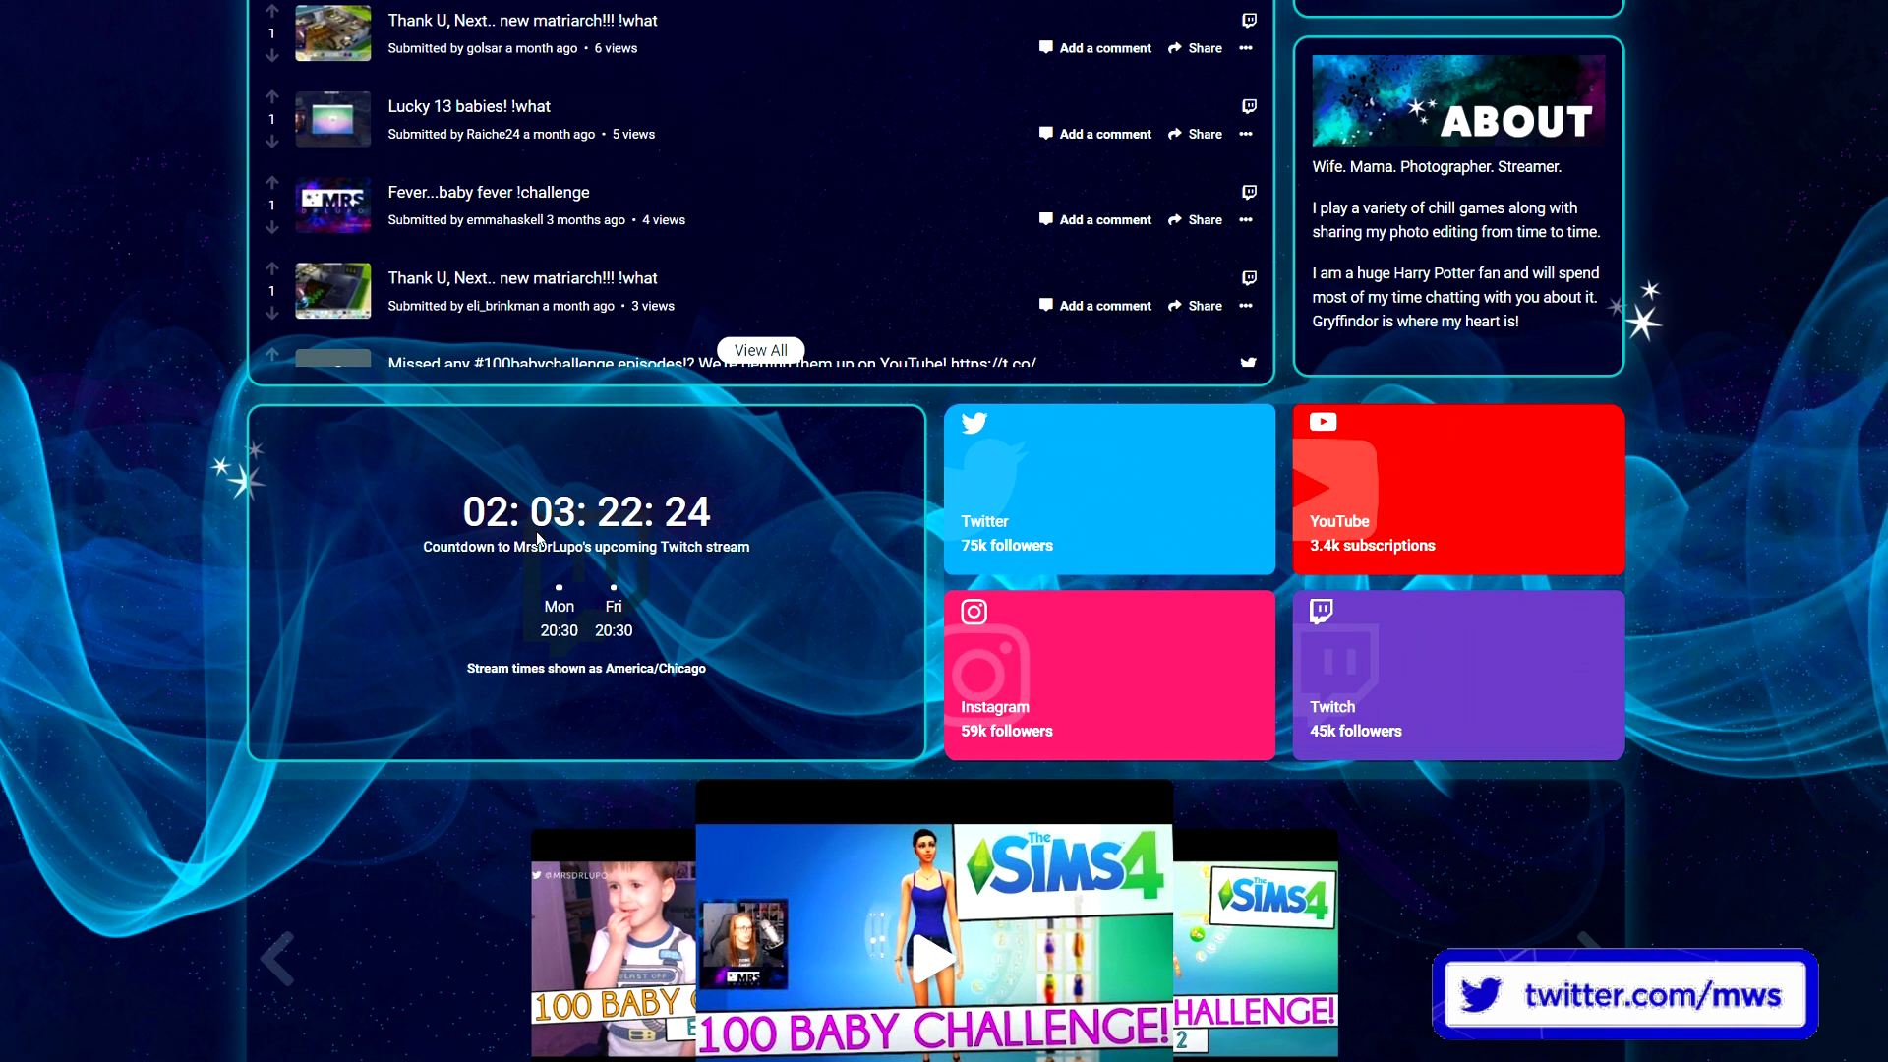
{"action": "scroll", "coordinate": [538, 538], "scroll_direction": "down", "scroll_amount": 5}
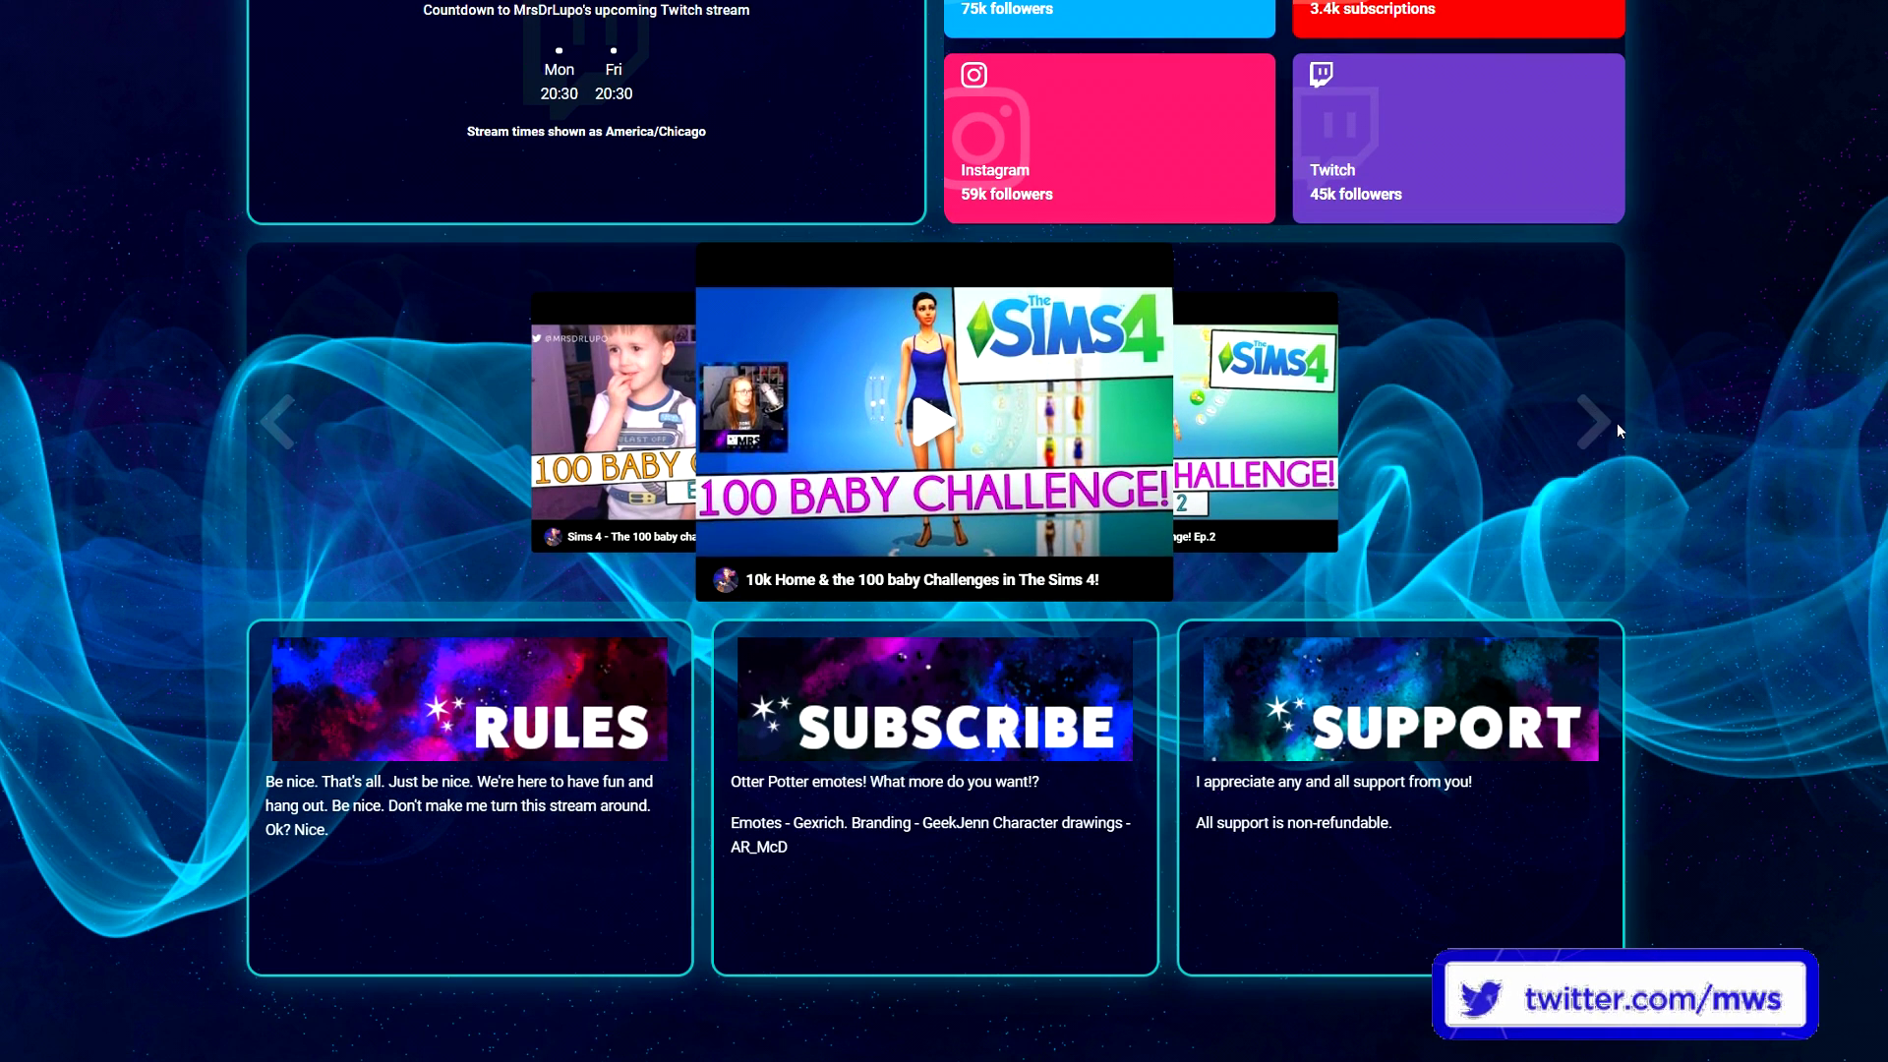
{"action": "left_click", "coordinate": [1593, 421]}
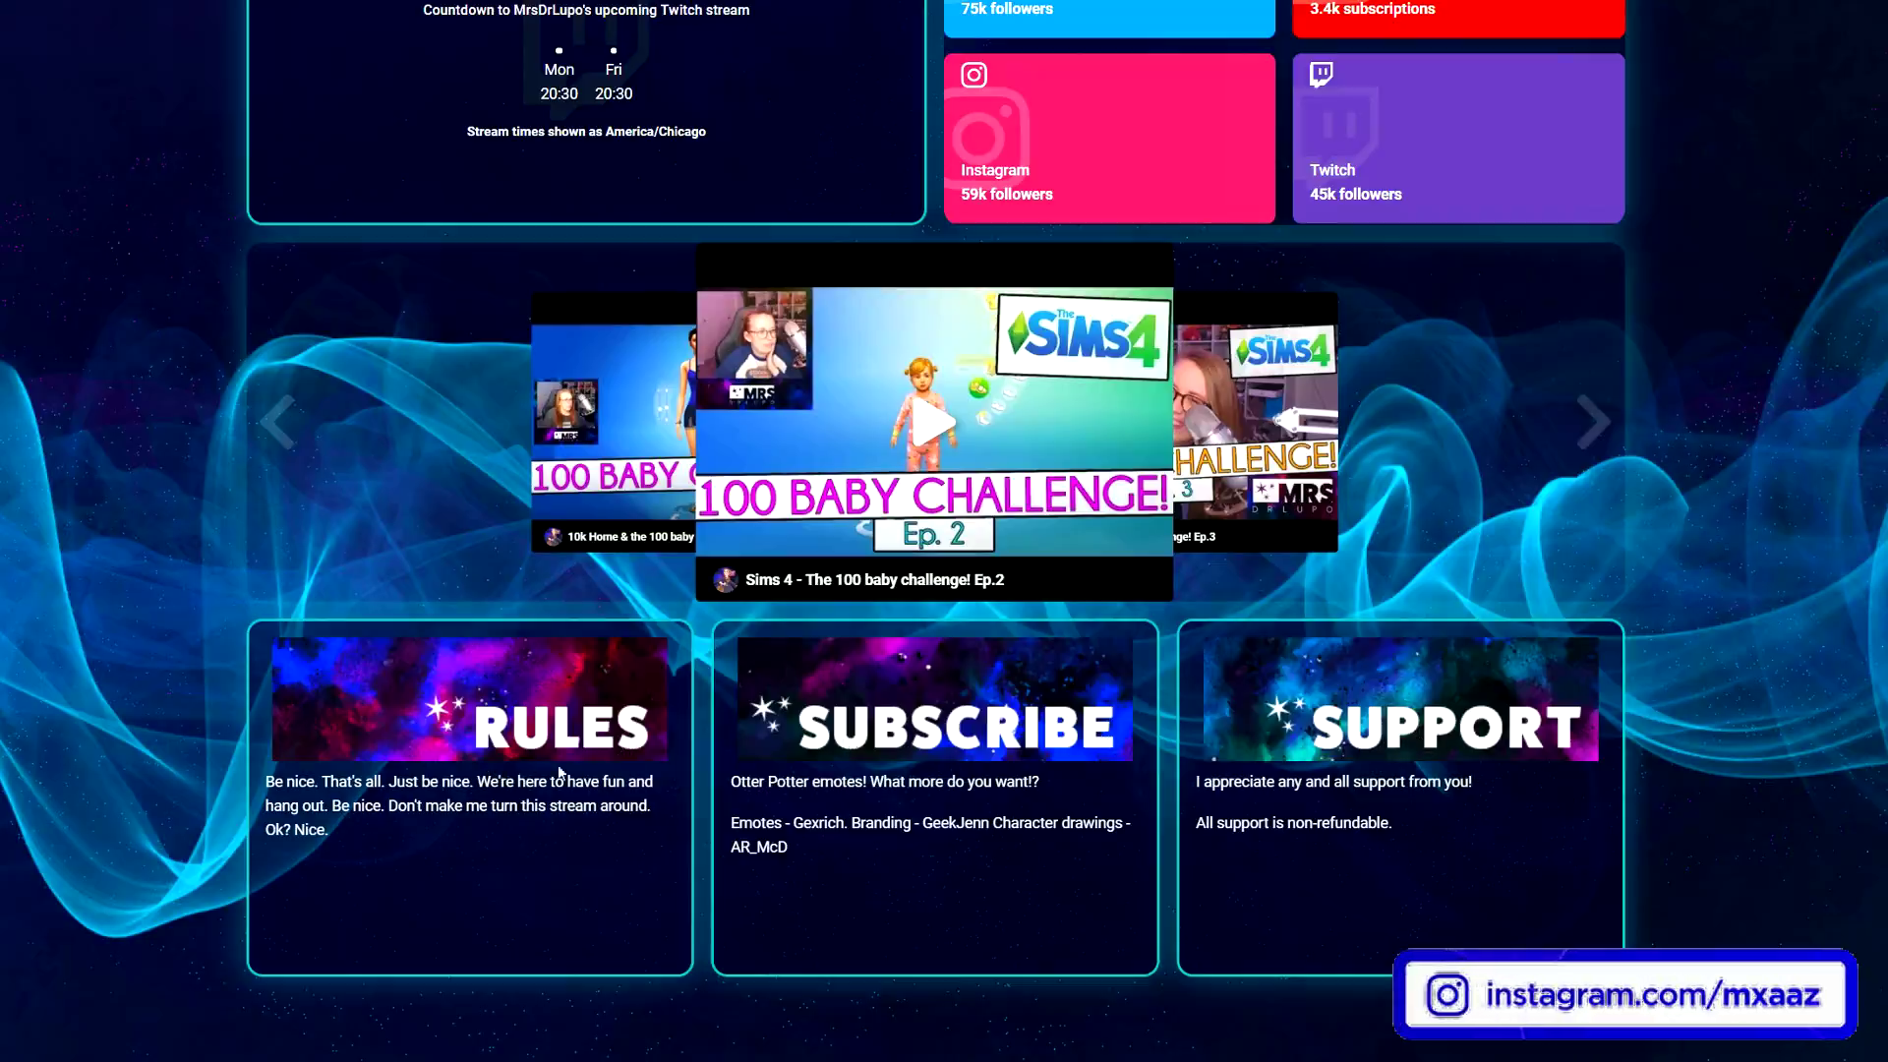